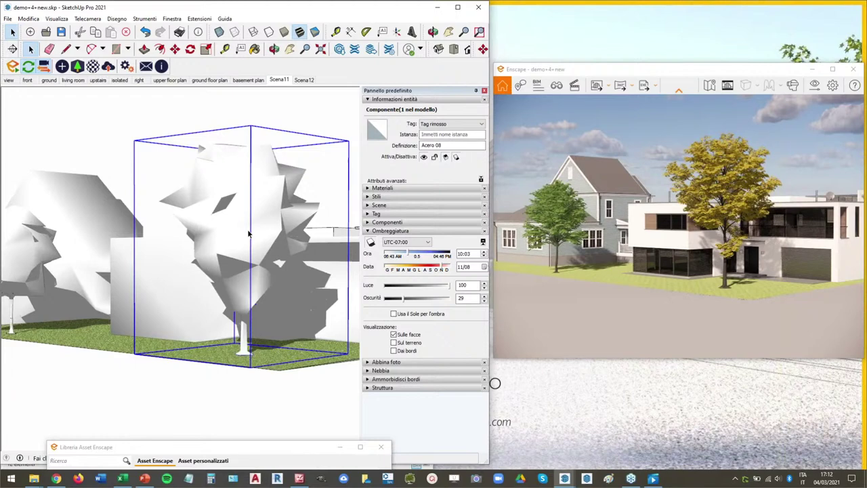
Reselect the Acero 08 tree in front of the house and bring the Enscape asset library fully into view.
{"action": "left_click", "coordinate": [112, 134]}
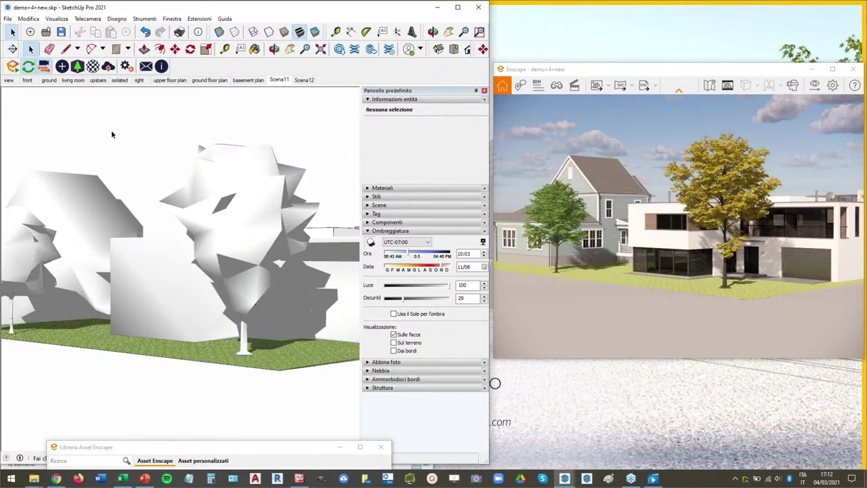
{"action": "left_click", "coordinate": [224, 209]}
{"action": "left_click_drag", "start_coordinate": [240, 447], "coordinate": [202, 106]}
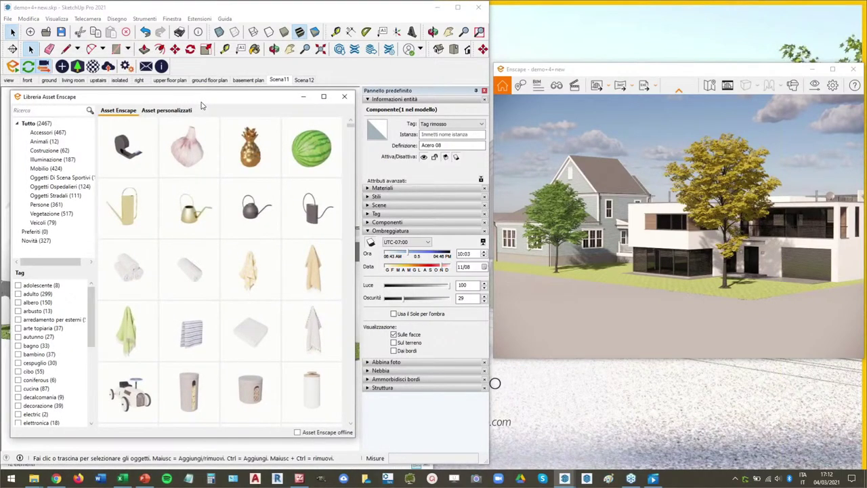
Switch to Chrome, look over the start of the Enscape 3.0 blog article, and return to the SketchUp model.
{"action": "mouse_move", "coordinate": [58, 480]}
{"action": "left_click", "coordinate": [58, 479]}
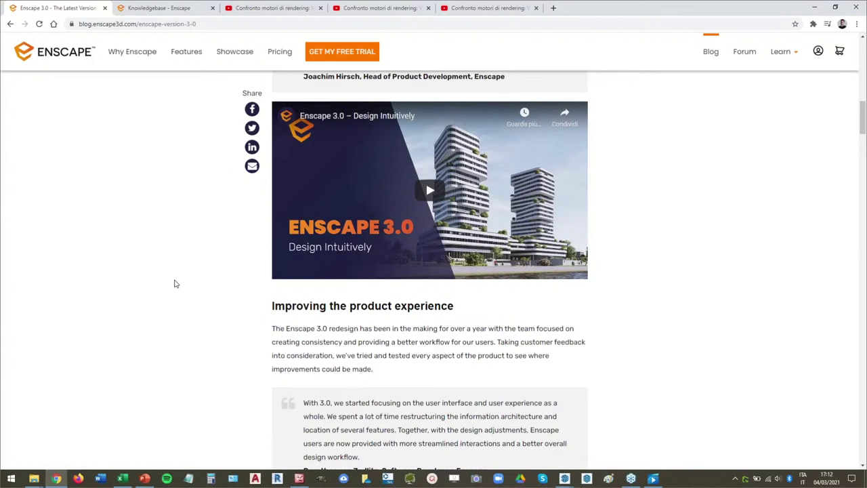
{"action": "scroll", "coordinate": [174, 283], "scroll_direction": "up", "scroll_amount": 9}
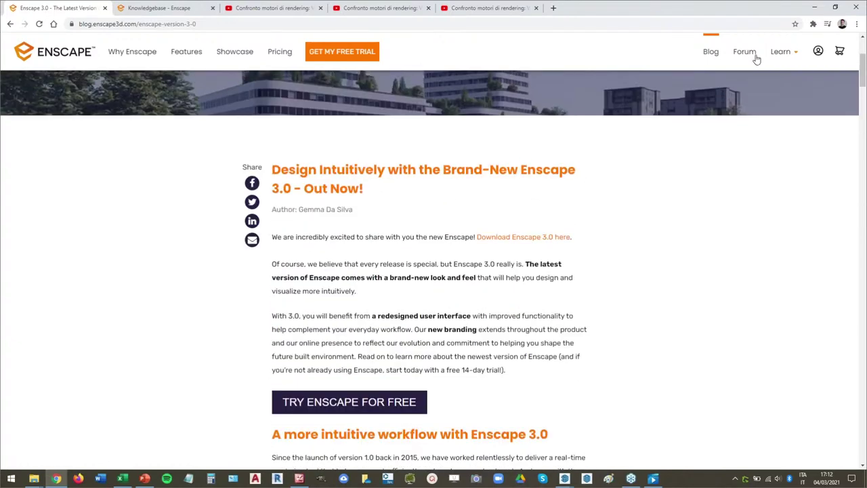
{"action": "left_click", "coordinate": [815, 7]}
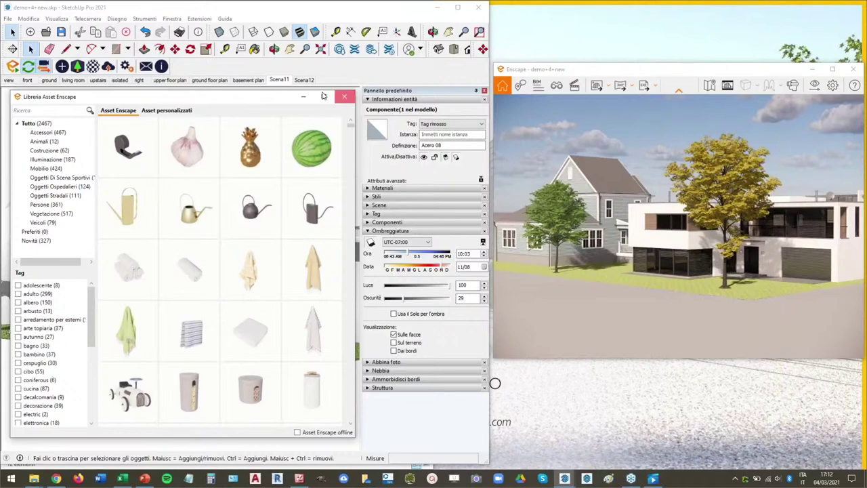
Close the Enscape asset library and show the sofa in the living room scene.
{"action": "left_click", "coordinate": [345, 97]}
{"action": "left_click", "coordinate": [73, 80]}
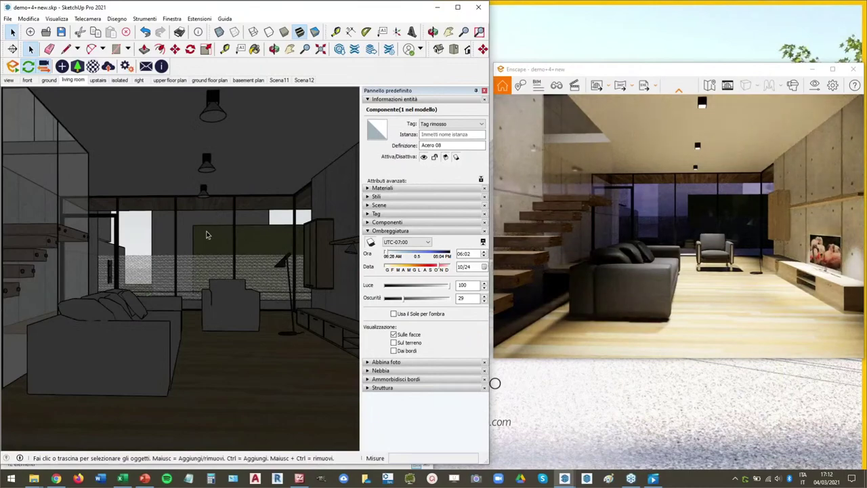
{"action": "key", "text": "o"}
{"action": "mouse_move", "coordinate": [178, 319]}
{"action": "left_mouse_down"}
{"action": "mouse_move", "coordinate": [145, 325]}
{"action": "mouse_move", "coordinate": [129, 345]}
{"action": "mouse_move", "coordinate": [158, 350]}
{"action": "left_mouse_up"}
{"action": "key", "text": "space"}
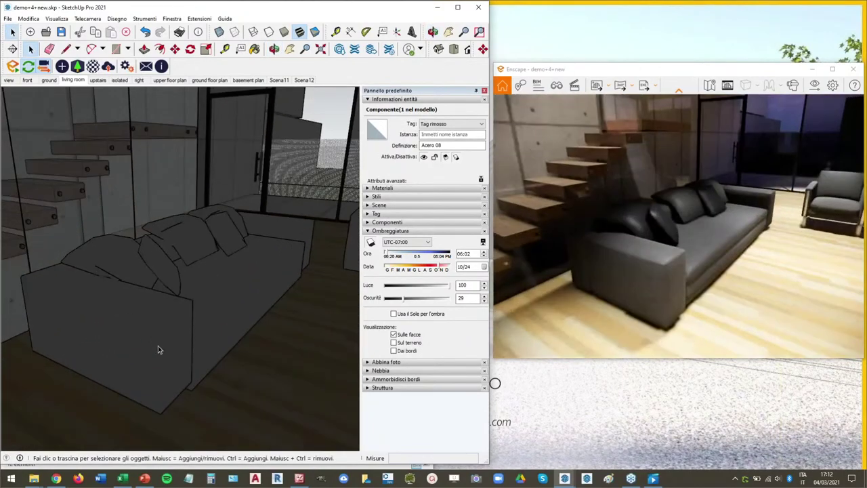
{"action": "scroll", "coordinate": [158, 350], "scroll_direction": "up", "scroll_amount": 2}
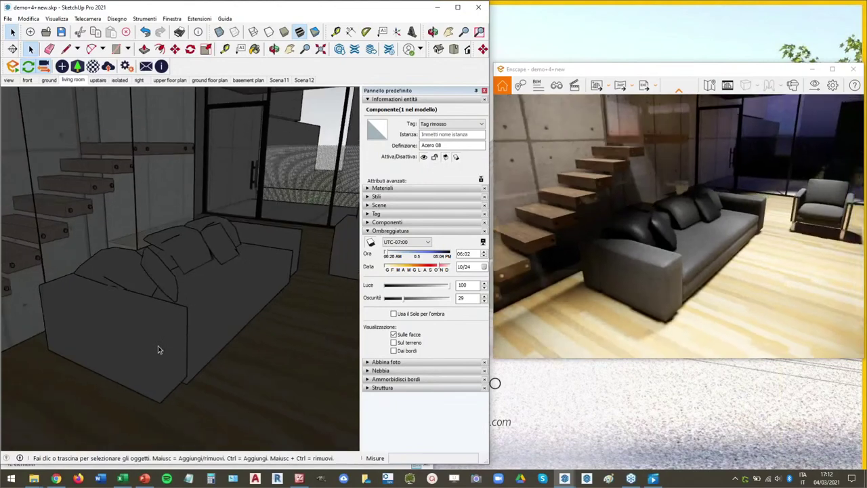
Turn off the shadow display, view the sofa from above beside the stairs, and clear the selection.
{"action": "left_click", "coordinate": [370, 242]}
{"action": "key", "text": "o"}
{"action": "mouse_move", "coordinate": [151, 336]}
{"action": "left_mouse_down"}
{"action": "mouse_move", "coordinate": [131, 343]}
{"action": "mouse_move", "coordinate": [170, 323]}
{"action": "left_mouse_up"}
{"action": "key", "text": "space"}
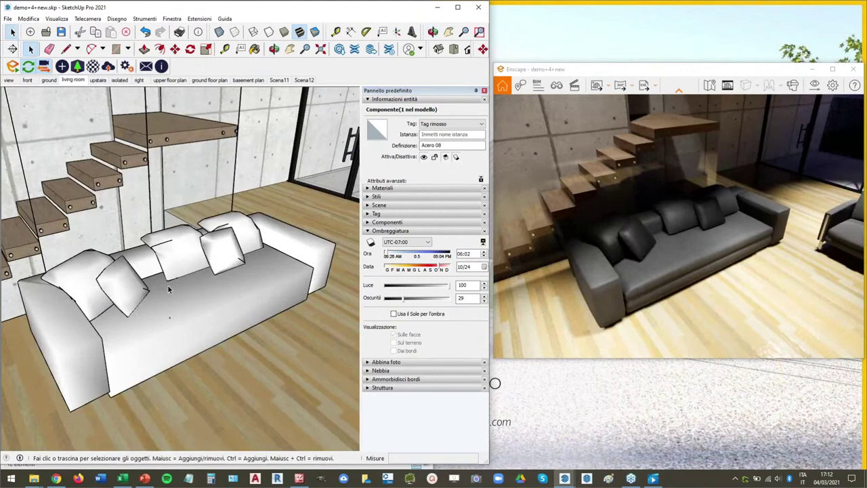
{"action": "key", "text": "ctrl+t"}
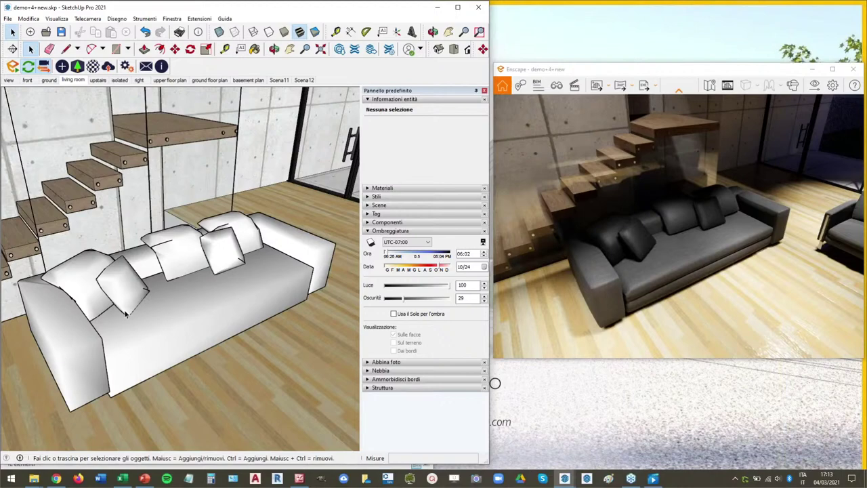
Select the Divano 02 sofa component and view it up close.
{"action": "middle_click_drag", "start_coordinate": [138, 305], "coordinate": [209, 276]}
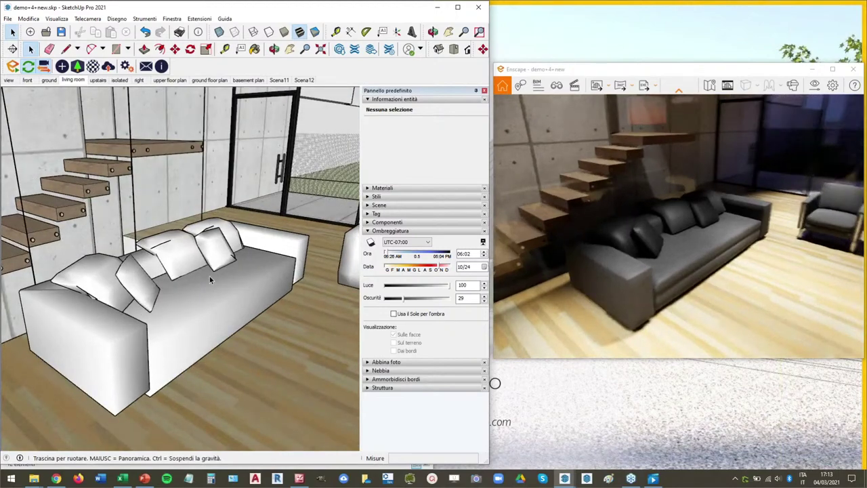
{"action": "left_click", "coordinate": [209, 275]}
{"action": "scroll", "coordinate": [256, 285], "scroll_direction": "up", "scroll_amount": 2}
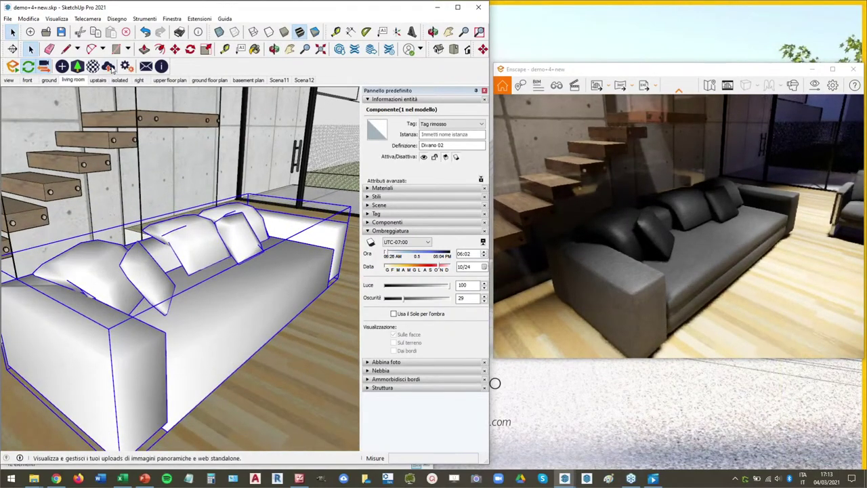
Return to the Scena11 scene and select the Casa familiare 06 house on the lawn.
{"action": "left_click", "coordinate": [279, 80]}
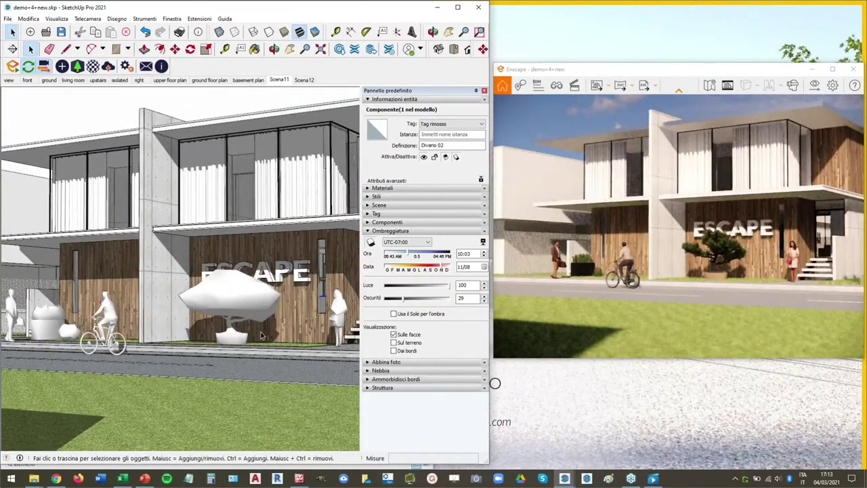
{"action": "scroll", "coordinate": [256, 305], "scroll_direction": "down", "scroll_amount": 3}
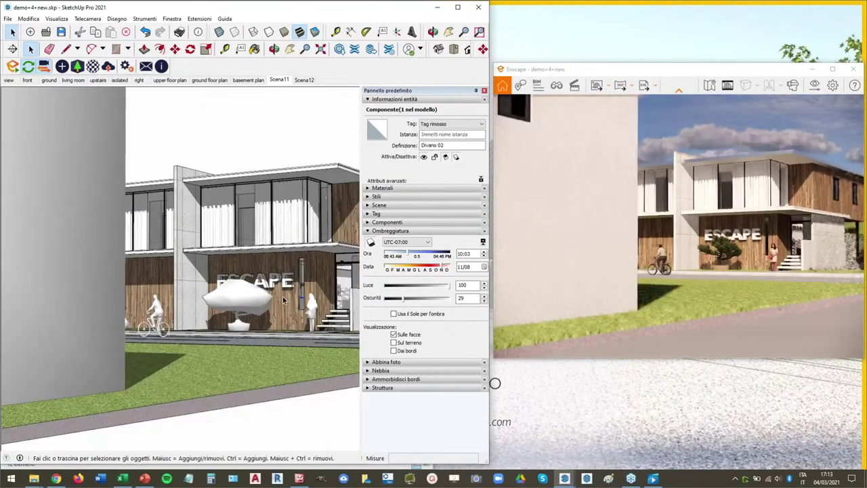
{"action": "middle_click_drag", "start_coordinate": [258, 306], "coordinate": [278, 286]}
{"action": "scroll", "coordinate": [279, 285], "scroll_direction": "down", "scroll_amount": 5}
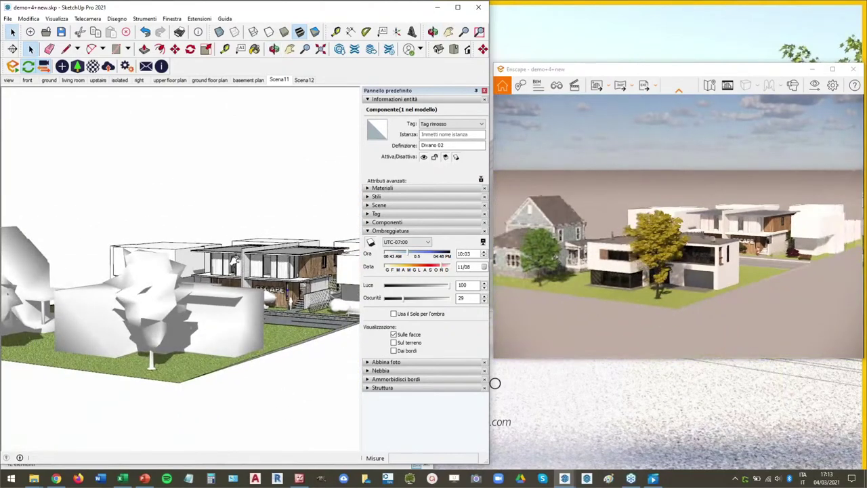
{"action": "mouse_move", "coordinate": [235, 262]}
{"action": "middle_mouse_down"}
{"action": "mouse_move", "coordinate": [301, 350]}
{"action": "mouse_move", "coordinate": [200, 321]}
{"action": "mouse_move", "coordinate": [206, 327]}
{"action": "middle_mouse_up"}
{"action": "left_click", "coordinate": [301, 350]}
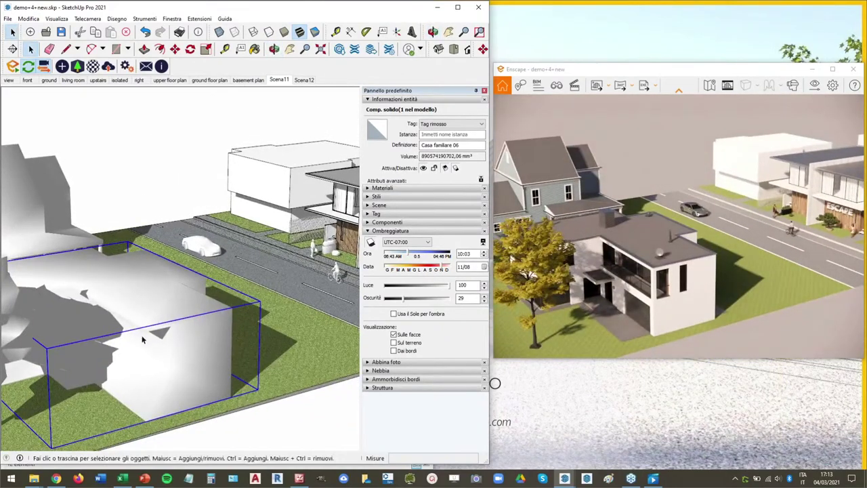
Clear the selection and view the ESCAPE building across the road.
{"action": "scroll", "coordinate": [170, 335], "scroll_direction": "down", "scroll_amount": 5}
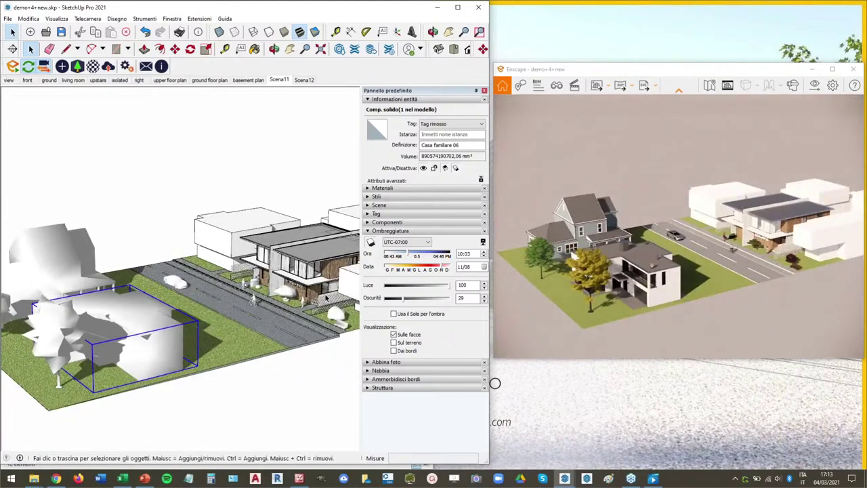
{"action": "mouse_move", "coordinate": [175, 333]}
{"action": "middle_mouse_down"}
{"action": "mouse_move", "coordinate": [303, 253]}
{"action": "mouse_move", "coordinate": [290, 190]}
{"action": "middle_mouse_up"}
{"action": "left_click", "coordinate": [290, 189]}
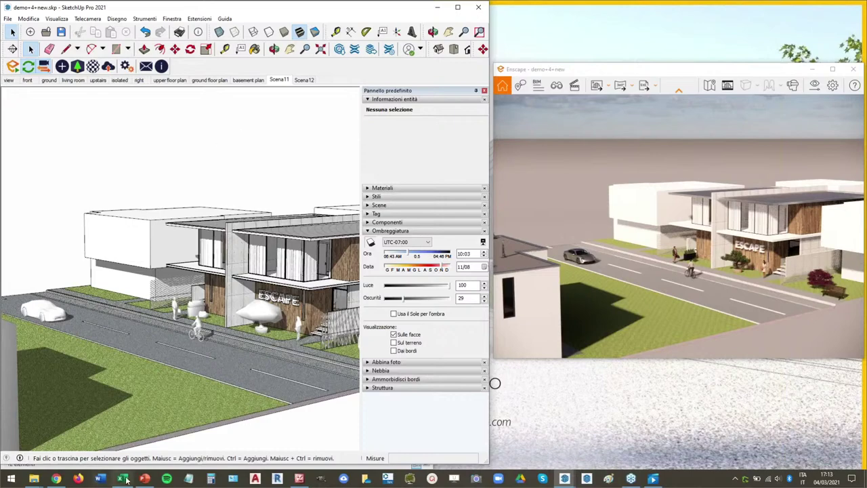
Switch to Chrome, go to the Enscape home page, and open the Enscape 3.0 release article from its blog.
{"action": "left_click", "coordinate": [57, 479]}
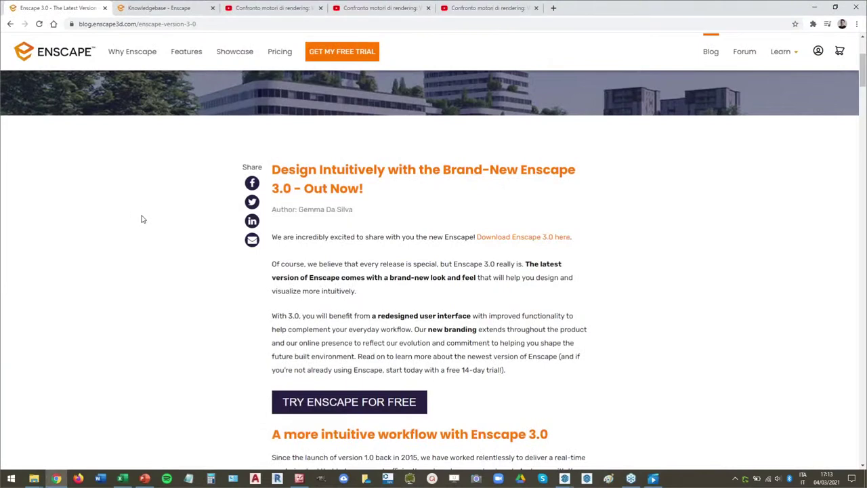
{"action": "left_click", "coordinate": [25, 57]}
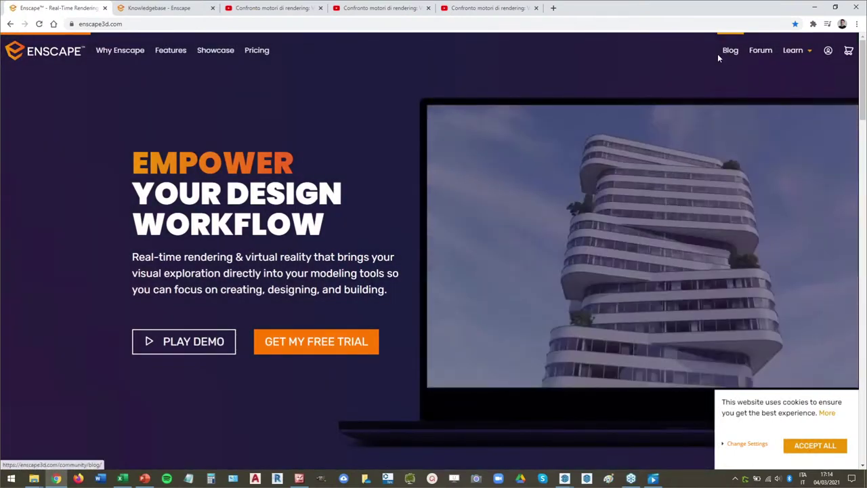
{"action": "scroll", "coordinate": [709, 68], "scroll_direction": "down", "scroll_amount": 2}
{"action": "scroll", "coordinate": [702, 73], "scroll_direction": "up", "scroll_amount": 2}
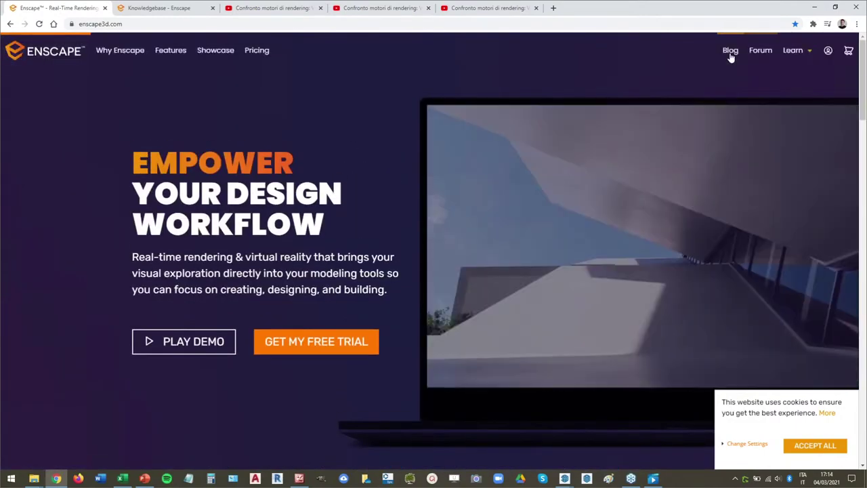
{"action": "left_click", "coordinate": [728, 54]}
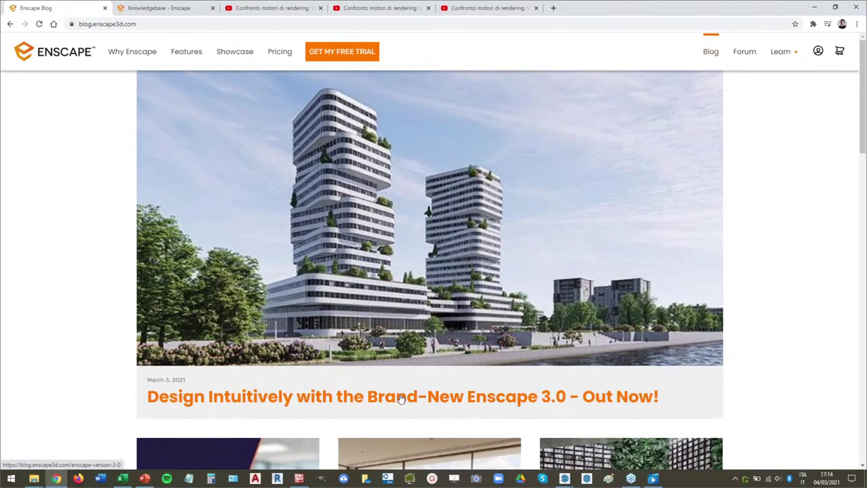
{"action": "left_click", "coordinate": [333, 401]}
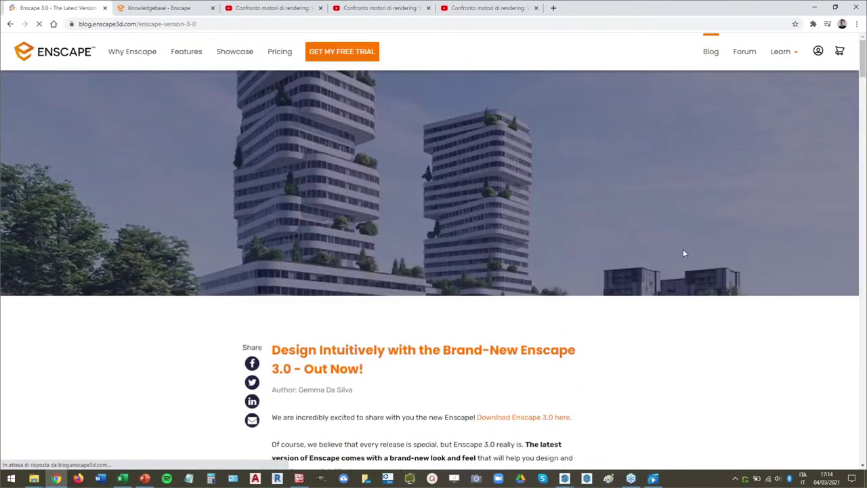
Read the article's introduction and its section on improving the product experience, including the list of UI changes.
{"action": "scroll", "coordinate": [683, 253], "scroll_direction": "down", "scroll_amount": 2}
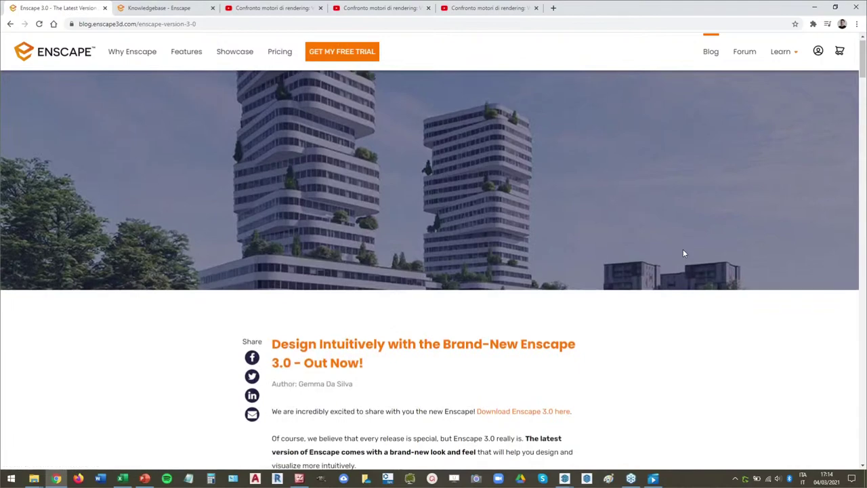
{"action": "scroll", "coordinate": [683, 253], "scroll_direction": "down", "scroll_amount": 5}
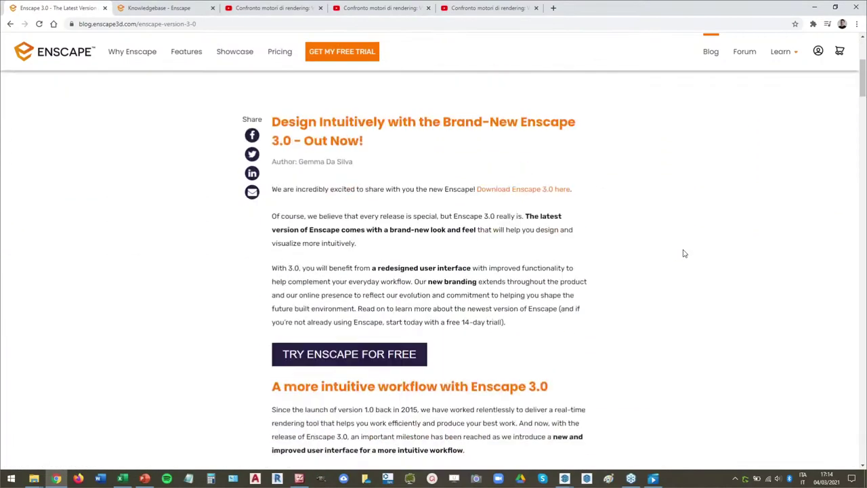
{"action": "scroll", "coordinate": [683, 253], "scroll_direction": "down", "scroll_amount": 3}
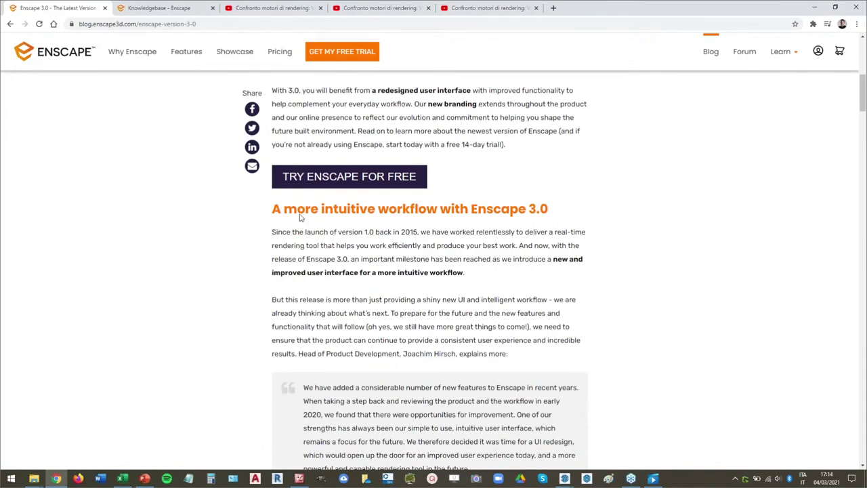
{"action": "scroll", "coordinate": [622, 232], "scroll_direction": "down", "scroll_amount": 4}
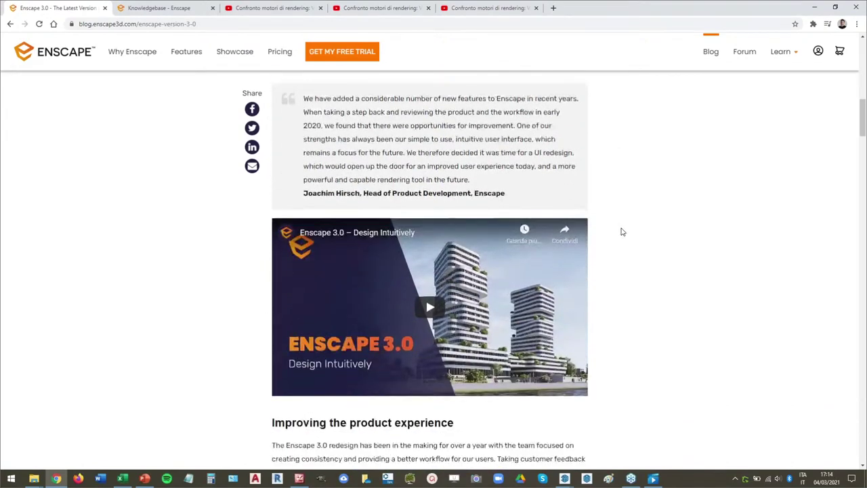
{"action": "scroll", "coordinate": [623, 232], "scroll_direction": "down", "scroll_amount": 4}
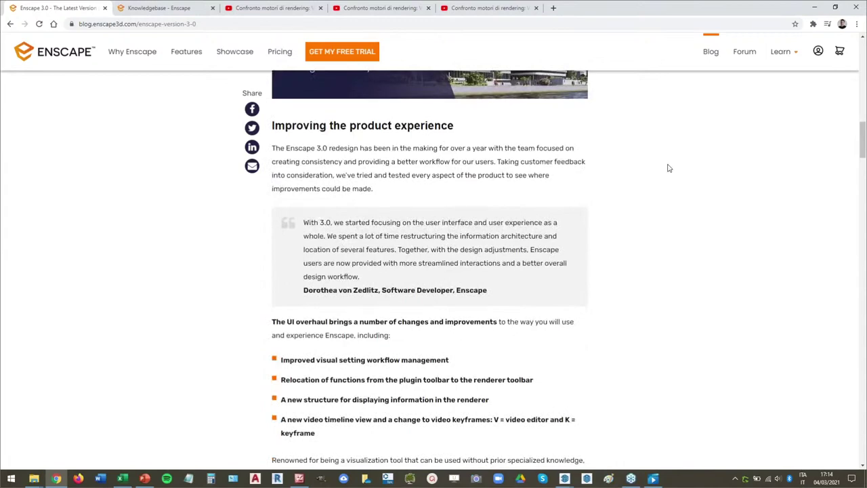
{"action": "scroll", "coordinate": [669, 167], "scroll_direction": "down", "scroll_amount": 1}
{"action": "scroll", "coordinate": [668, 167], "scroll_direction": "up", "scroll_amount": 2}
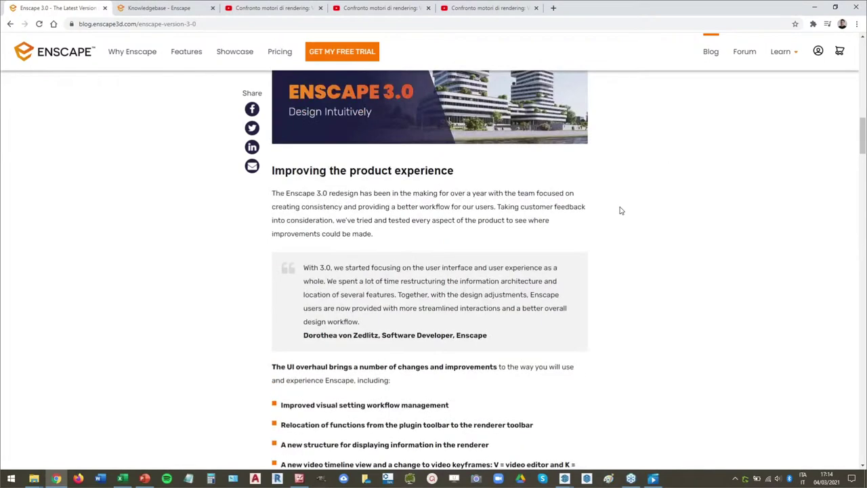
{"action": "scroll", "coordinate": [625, 205], "scroll_direction": "down", "scroll_amount": 1}
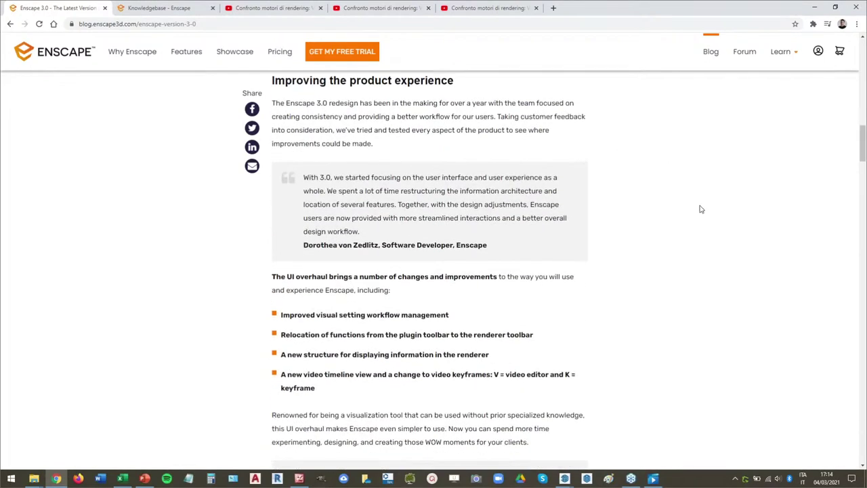
Examine the article's section and images on the new Enscape user interface, and its section on local assets.
{"action": "scroll", "coordinate": [701, 209], "scroll_direction": "down", "scroll_amount": 7}
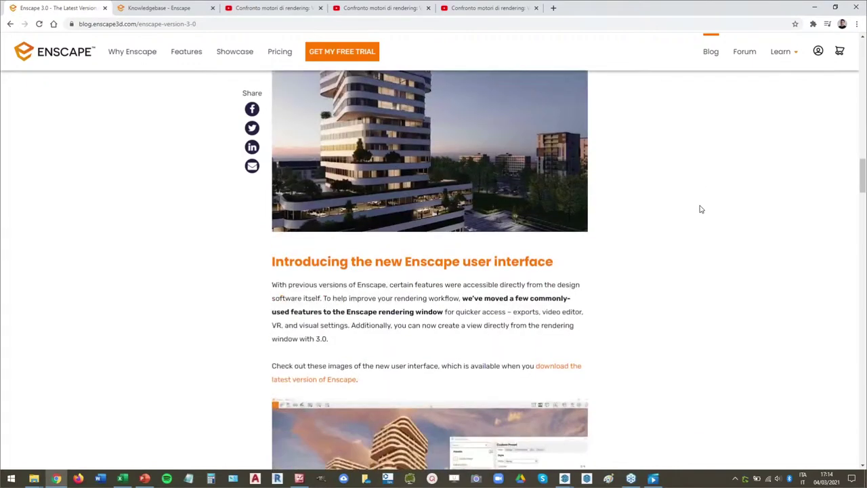
{"action": "scroll", "coordinate": [700, 207], "scroll_direction": "down", "scroll_amount": 2}
{"action": "left_click_drag", "start_coordinate": [462, 126], "coordinate": [568, 129]}
{"action": "left_click", "coordinate": [588, 170]}
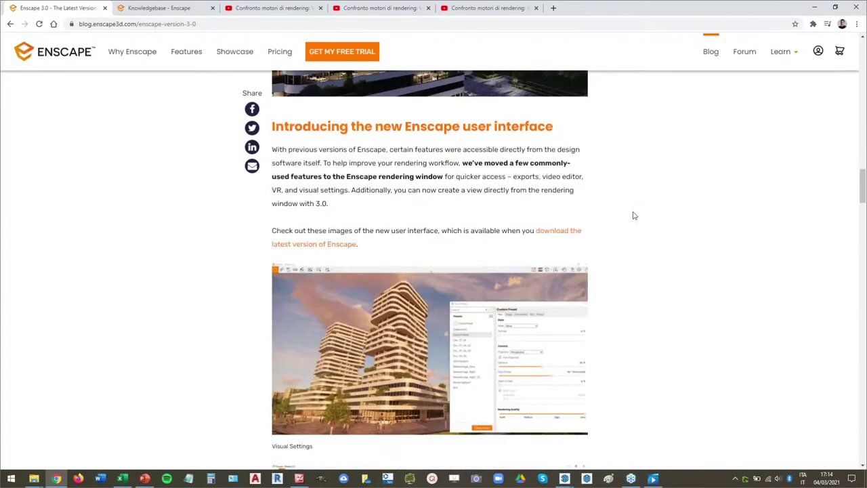
{"action": "scroll", "coordinate": [634, 215], "scroll_direction": "down", "scroll_amount": 3}
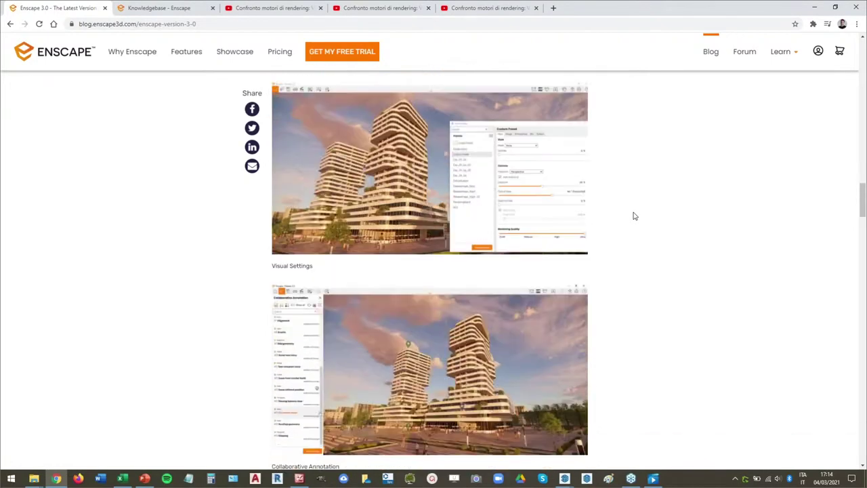
{"action": "scroll", "coordinate": [634, 215], "scroll_direction": "down", "scroll_amount": 8}
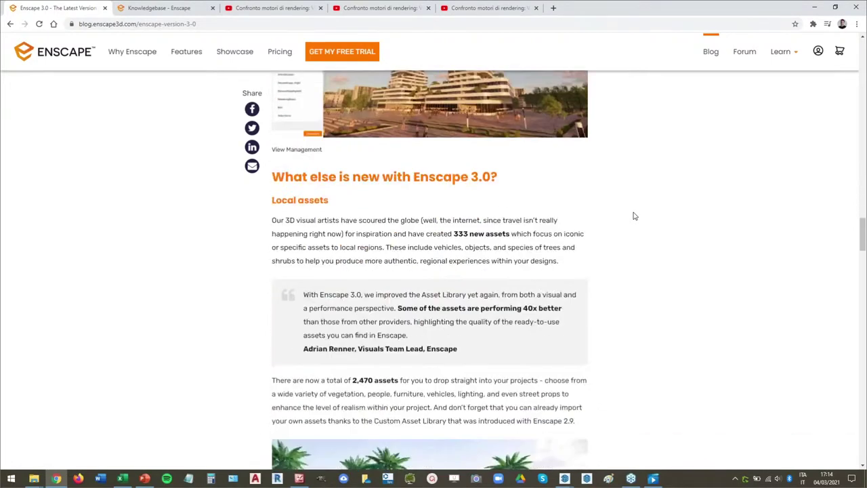
{"action": "scroll", "coordinate": [644, 274], "scroll_direction": "down", "scroll_amount": 2}
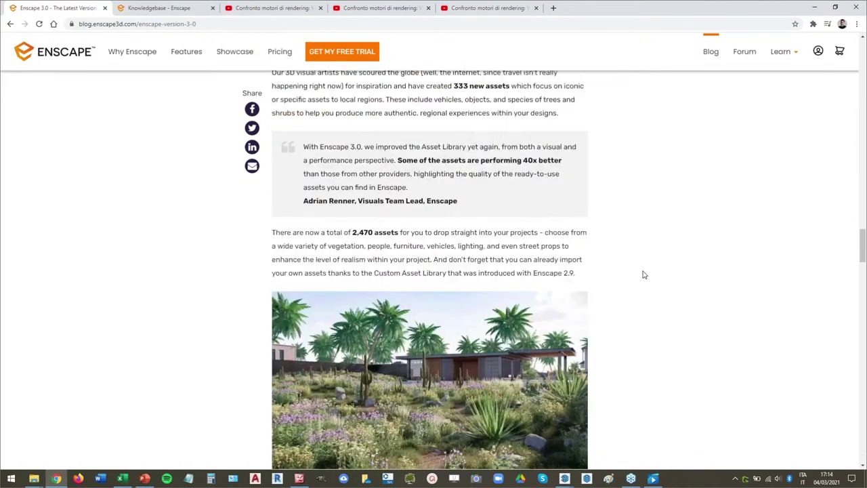
Read the article's sections on new assets, video editor improvements, batch rendering, texture loading, setting presets and new branding.
{"action": "scroll", "coordinate": [644, 273], "scroll_direction": "down", "scroll_amount": 3}
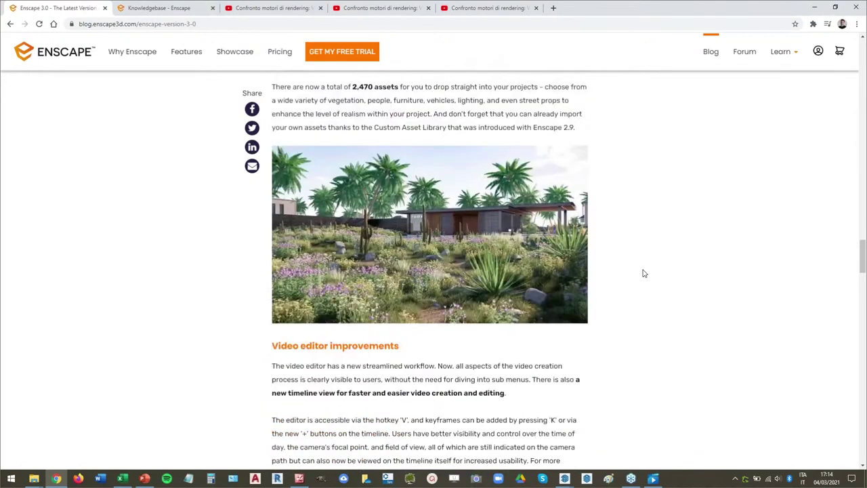
{"action": "scroll", "coordinate": [644, 273], "scroll_direction": "down", "scroll_amount": 1}
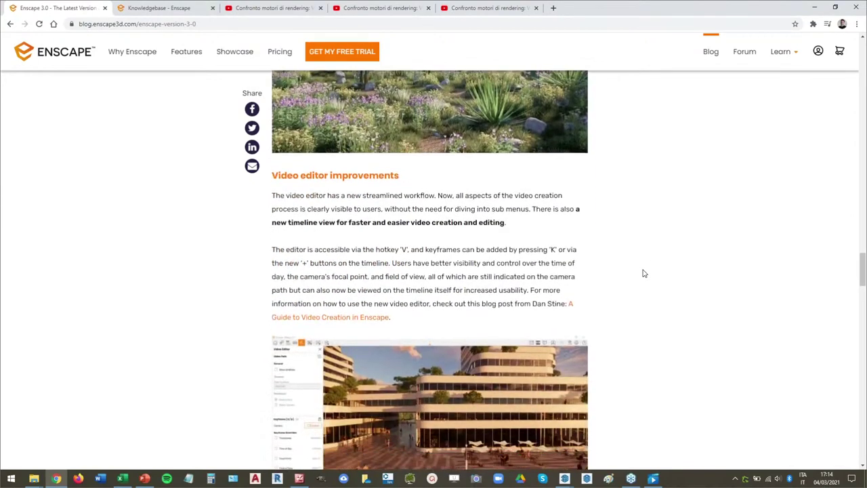
{"action": "scroll", "coordinate": [645, 272], "scroll_direction": "down", "scroll_amount": 4}
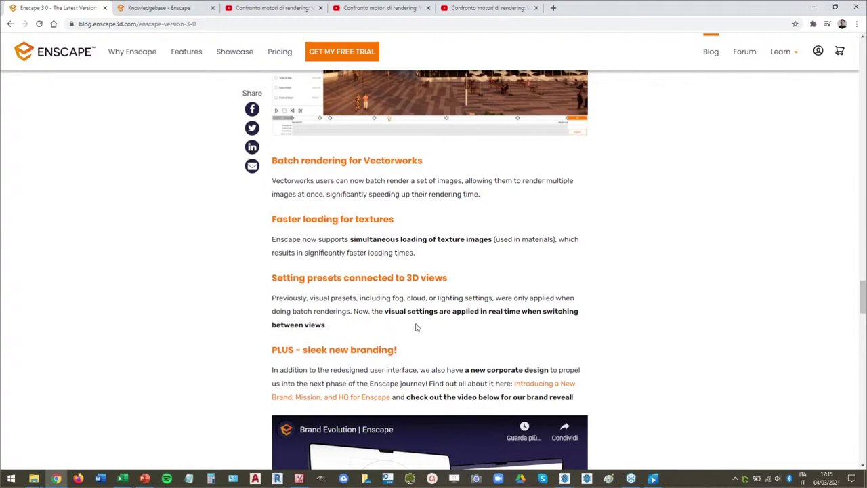
{"action": "scroll", "coordinate": [126, 246], "scroll_direction": "down", "scroll_amount": 1}
{"action": "scroll", "coordinate": [124, 246], "scroll_direction": "down", "scroll_amount": 4}
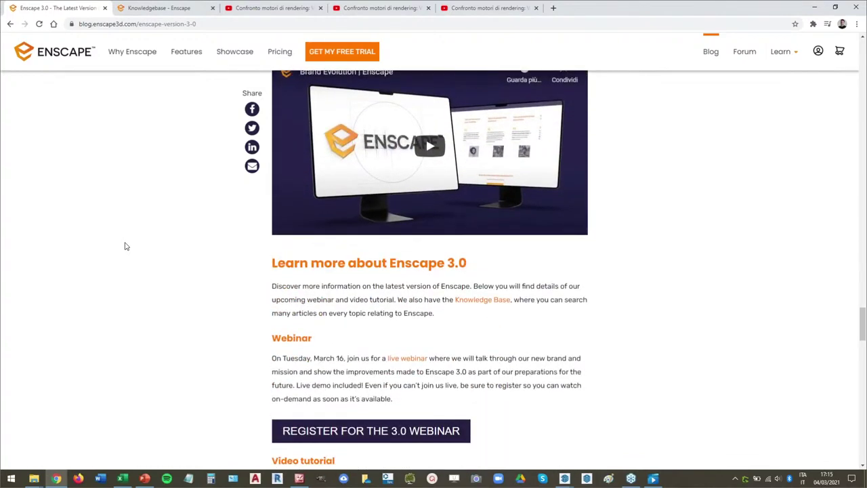
{"action": "scroll", "coordinate": [152, 248], "scroll_direction": "up", "scroll_amount": 9}
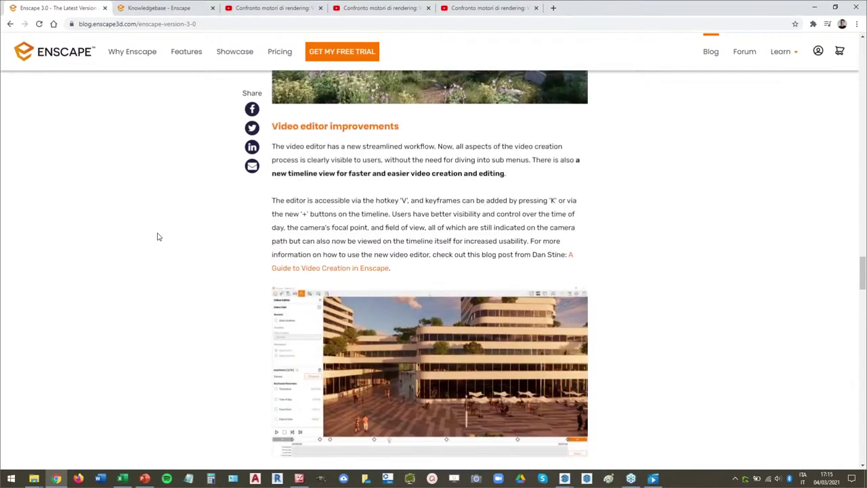
{"action": "scroll", "coordinate": [157, 236], "scroll_direction": "up", "scroll_amount": 3}
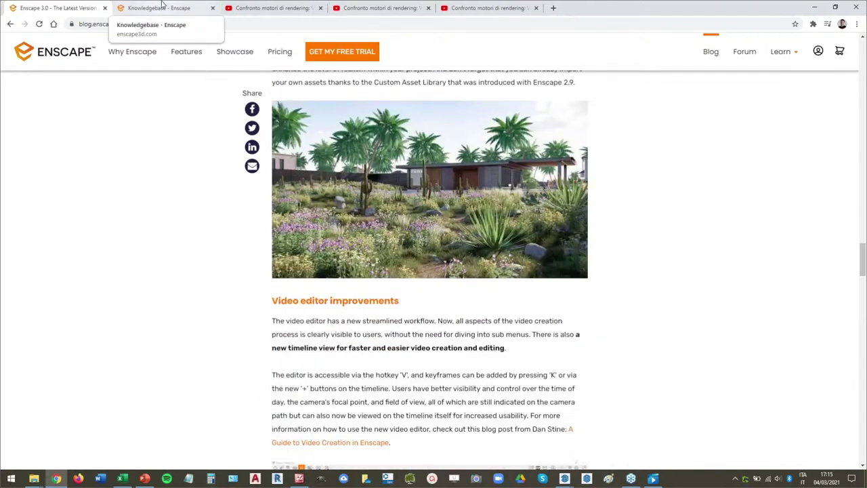
Open the Knowledge Base from the Enscape home page, and go to the System Requirements article in its Troubleshooting category.
{"action": "left_click", "coordinate": [162, 7]}
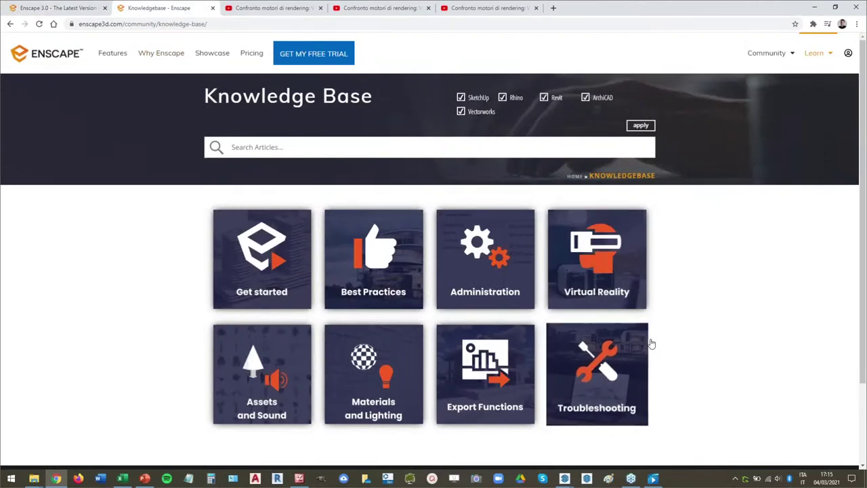
{"action": "left_click", "coordinate": [48, 55]}
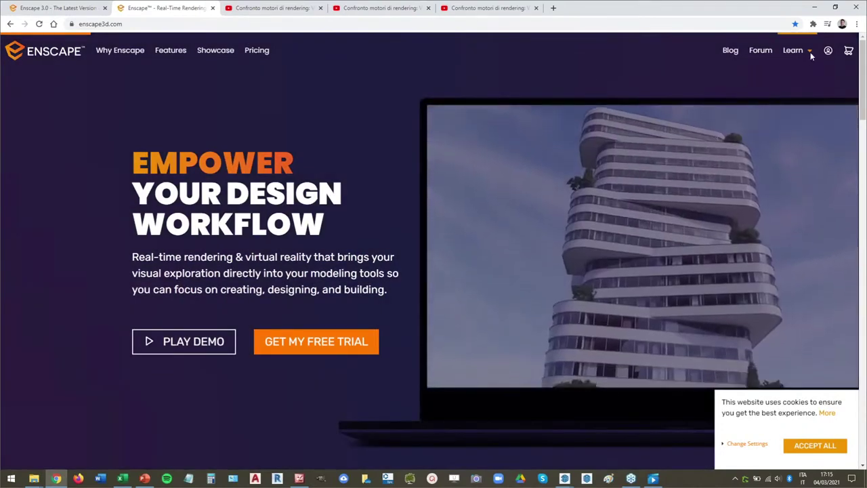
{"action": "mouse_move", "coordinate": [810, 51]}
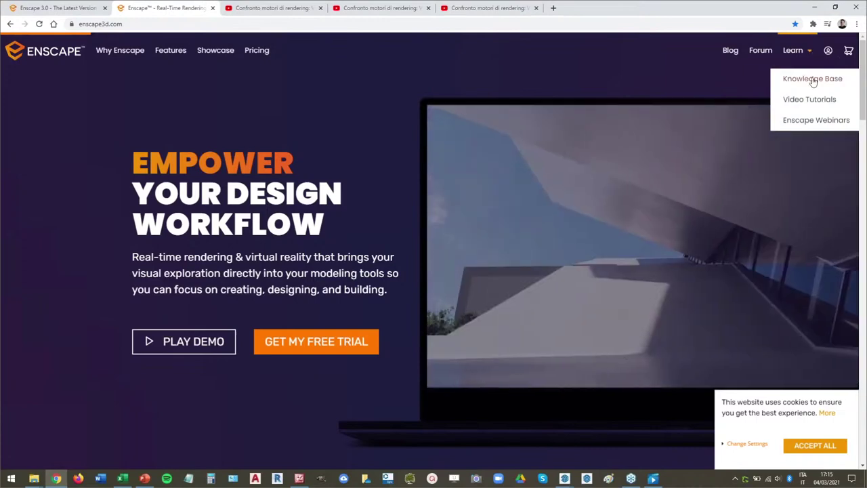
{"action": "left_click", "coordinate": [813, 79]}
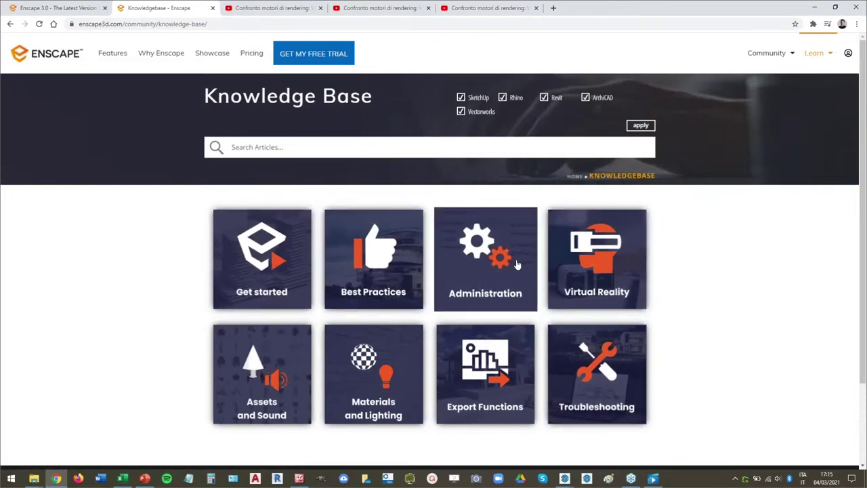
{"action": "left_click", "coordinate": [608, 366]}
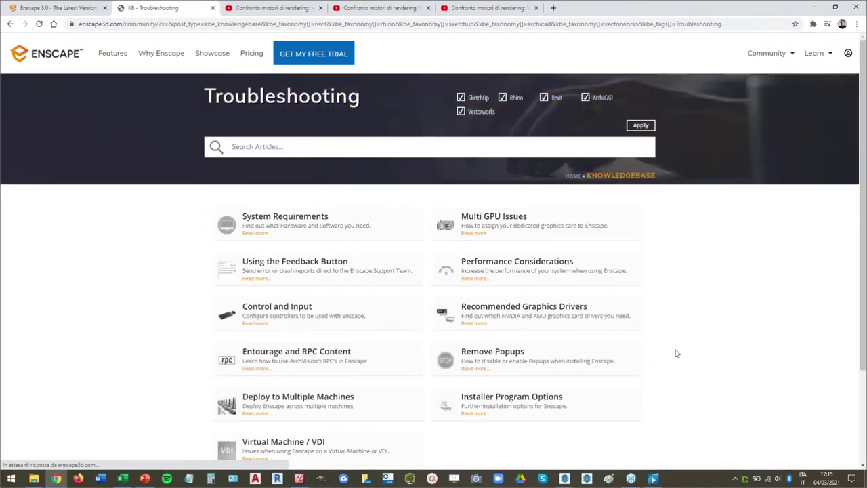
{"action": "left_click", "coordinate": [276, 222]}
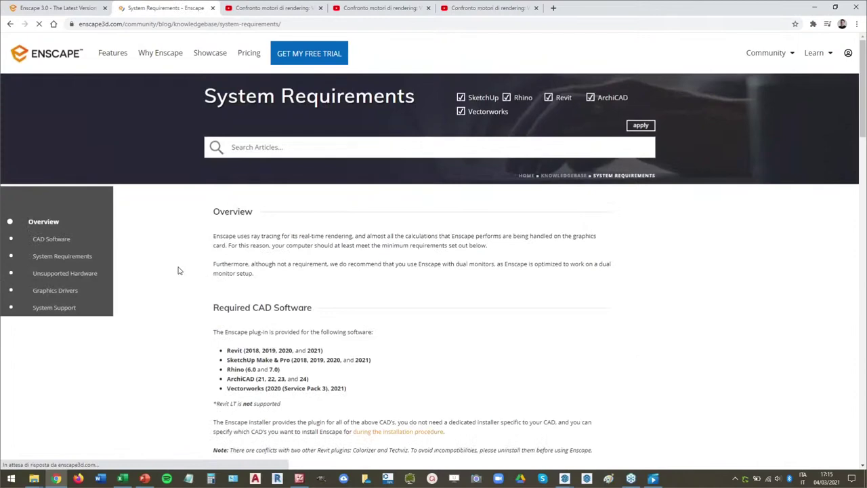
Read the required CAD software and the system requirements table, highlighting the minimum requirements note on MacOS with Bootcamp.
{"action": "scroll", "coordinate": [178, 270], "scroll_direction": "down", "scroll_amount": 3}
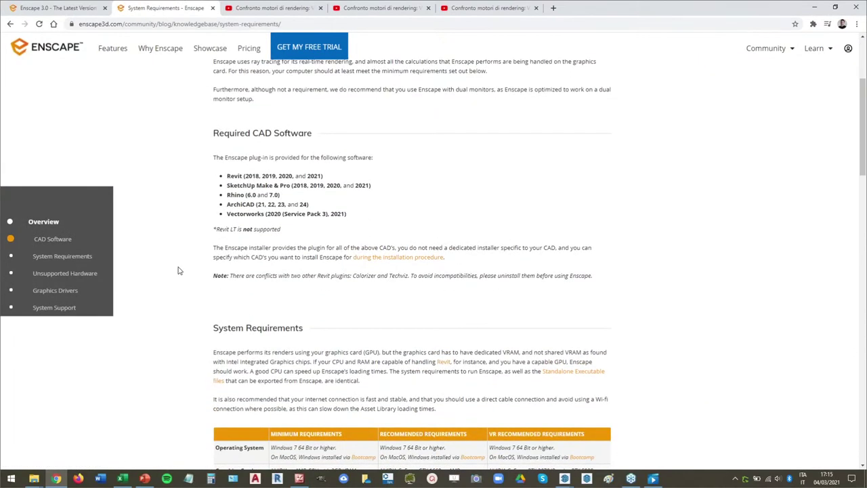
{"action": "scroll", "coordinate": [179, 270], "scroll_direction": "down", "scroll_amount": 1}
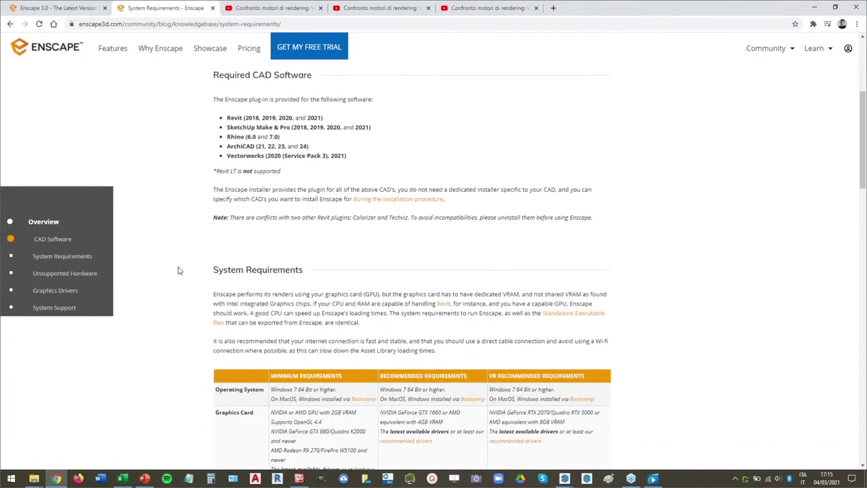
{"action": "scroll", "coordinate": [178, 270], "scroll_direction": "down", "scroll_amount": 3}
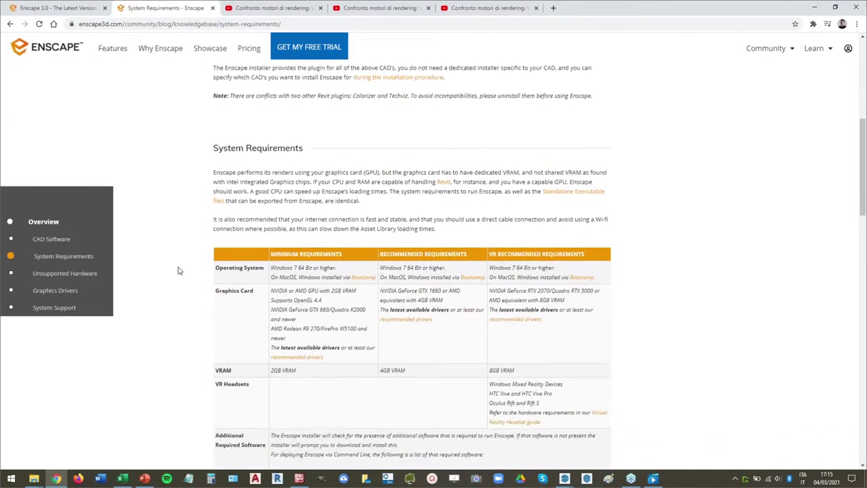
{"action": "scroll", "coordinate": [179, 270], "scroll_direction": "down", "scroll_amount": 1}
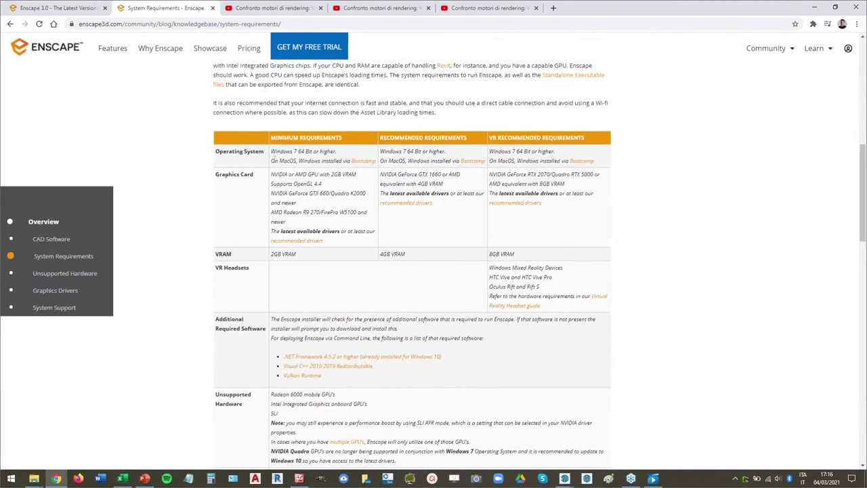
{"action": "left_click_drag", "start_coordinate": [272, 161], "coordinate": [369, 161]}
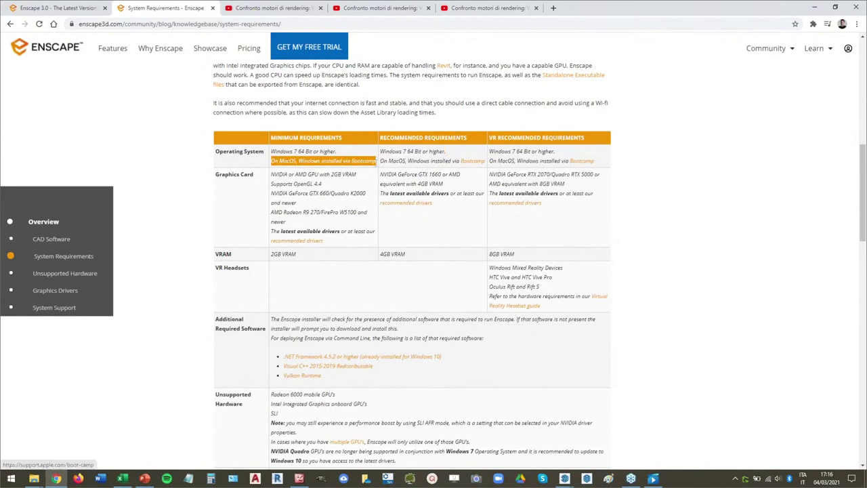
{"action": "left_click", "coordinate": [181, 179]}
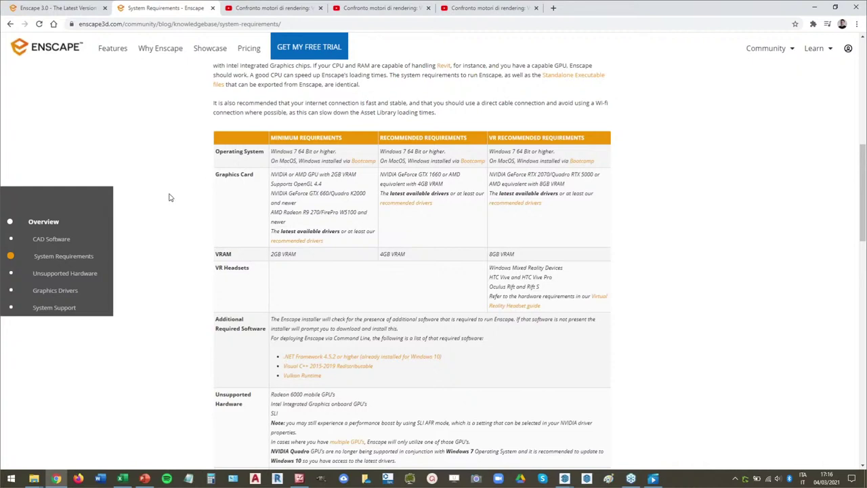
Examine the table's rows on additional software, unsupported hardware and known issues, and return to the article's overview.
{"action": "scroll", "coordinate": [172, 197], "scroll_direction": "down", "scroll_amount": 1}
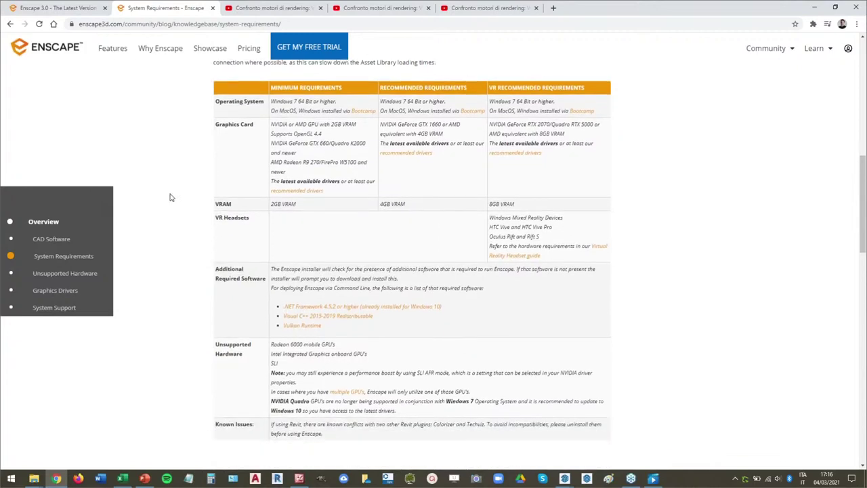
{"action": "scroll", "coordinate": [172, 197], "scroll_direction": "down", "scroll_amount": 5}
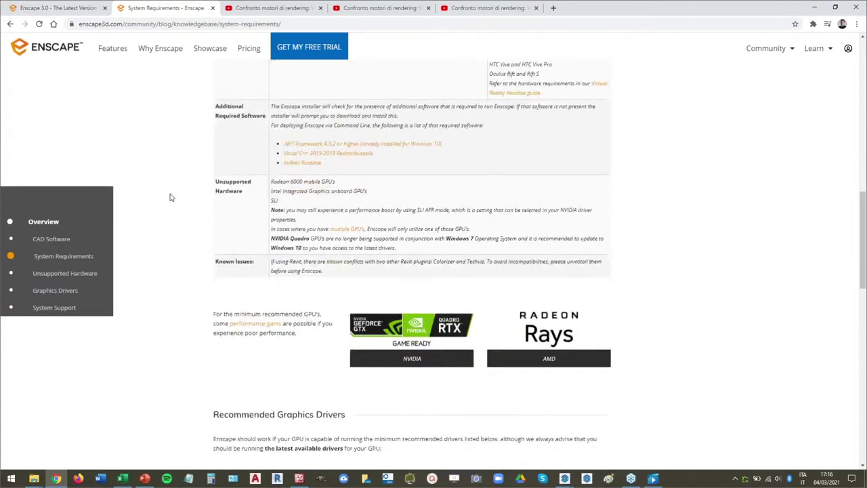
{"action": "scroll", "coordinate": [172, 198], "scroll_direction": "up", "scroll_amount": 5}
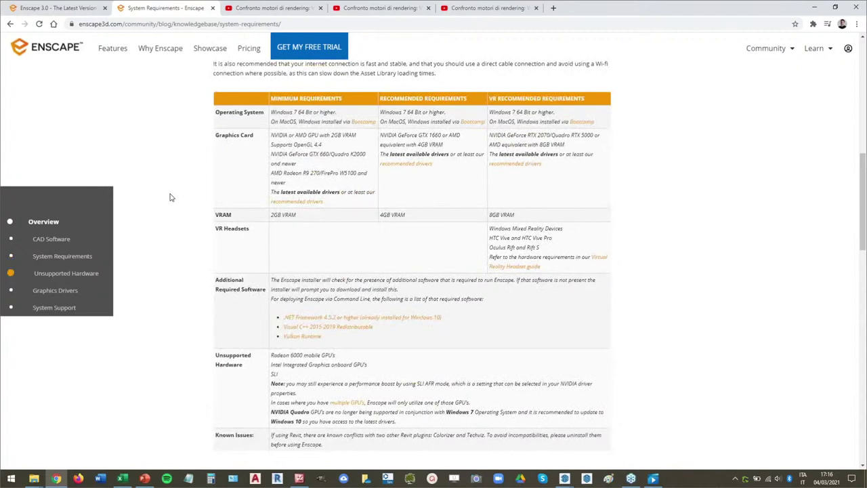
{"action": "key", "text": "Home"}
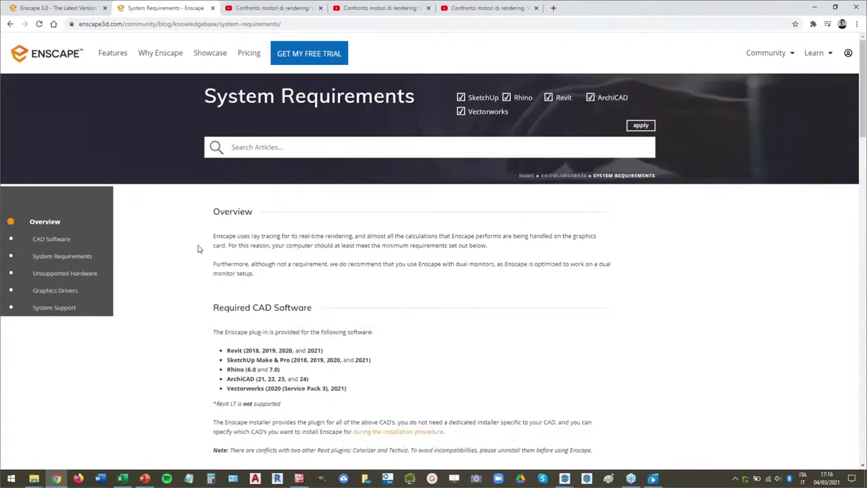
{"action": "scroll", "coordinate": [197, 249], "scroll_direction": "down", "scroll_amount": 2}
{"action": "scroll", "coordinate": [198, 249], "scroll_direction": "up", "scroll_amount": 2}
Switch to the Excel question list and select the question on PC requirements, then the row 2 question on rendering orthogonal plan scenes.
{"action": "left_click", "coordinate": [815, 7]}
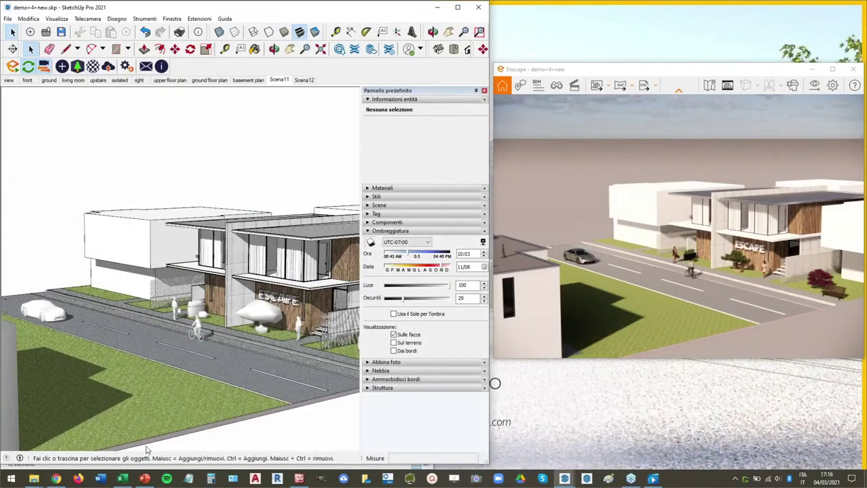
{"action": "left_click", "coordinate": [121, 479]}
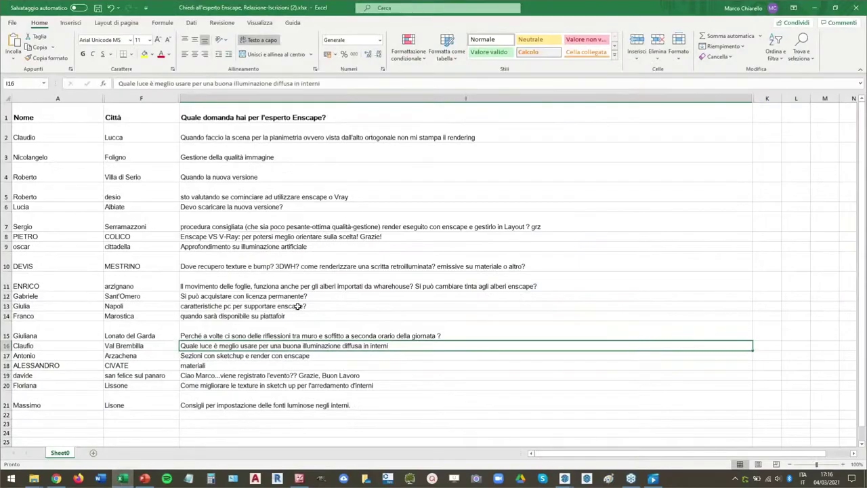
{"action": "left_click", "coordinate": [298, 306]}
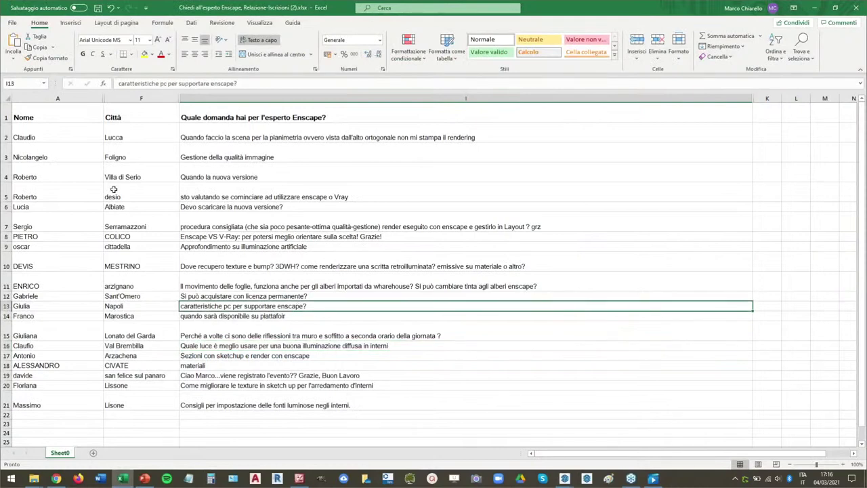
{"action": "left_click", "coordinate": [67, 130]}
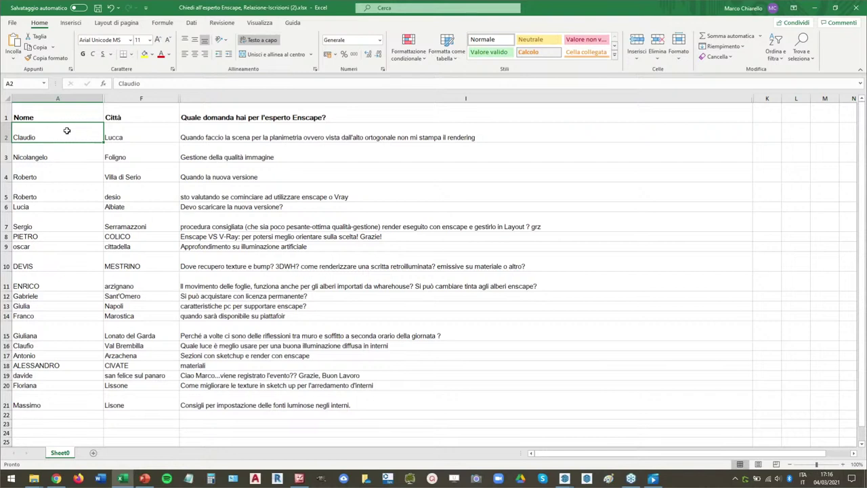
{"action": "left_click", "coordinate": [209, 136]}
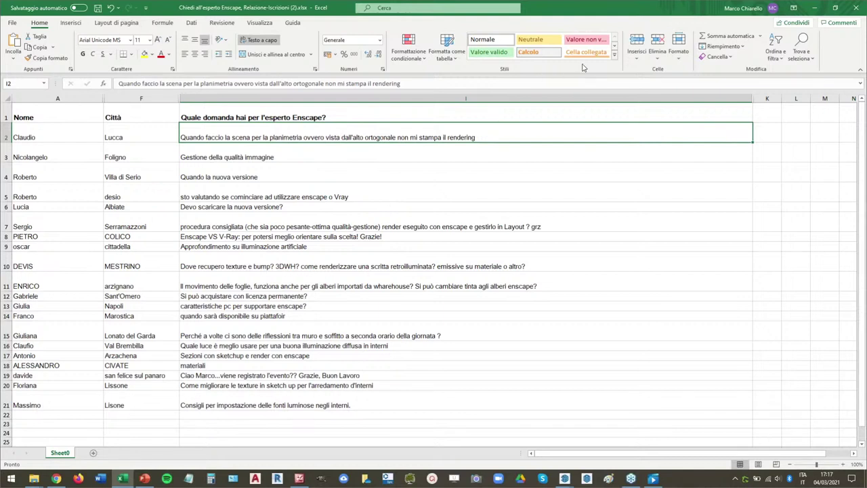
Return to SketchUp and view the whole site from above, including the houses and trees across the road.
{"action": "left_click", "coordinate": [815, 7]}
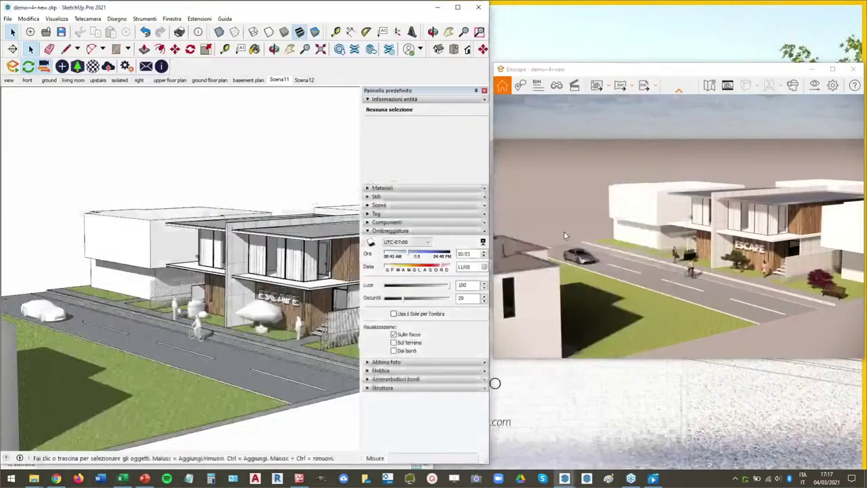
{"action": "left_click", "coordinate": [253, 233]}
{"action": "mouse_move", "coordinate": [252, 234]}
{"action": "middle_mouse_down"}
{"action": "mouse_move", "coordinate": [281, 195]}
{"action": "mouse_move", "coordinate": [290, 211]}
{"action": "mouse_move", "coordinate": [202, 232]}
{"action": "middle_mouse_up"}
{"action": "left_click", "coordinate": [275, 196]}
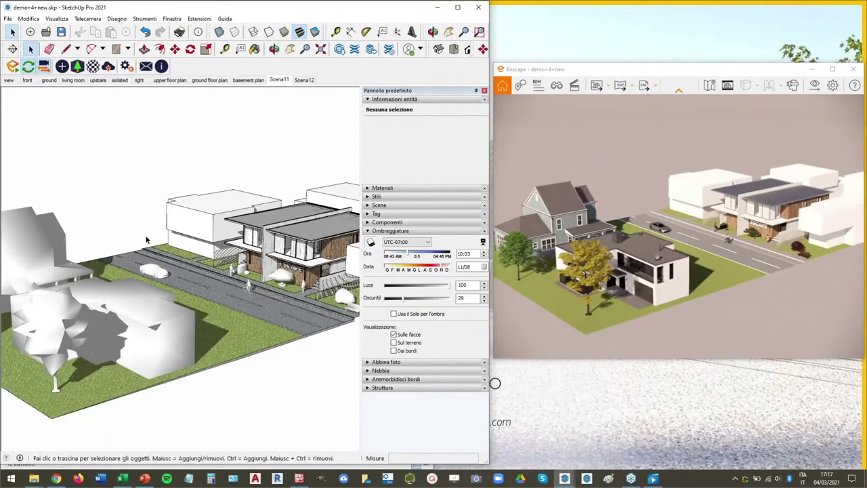
{"action": "scroll", "coordinate": [146, 239], "scroll_direction": "down", "scroll_amount": 2}
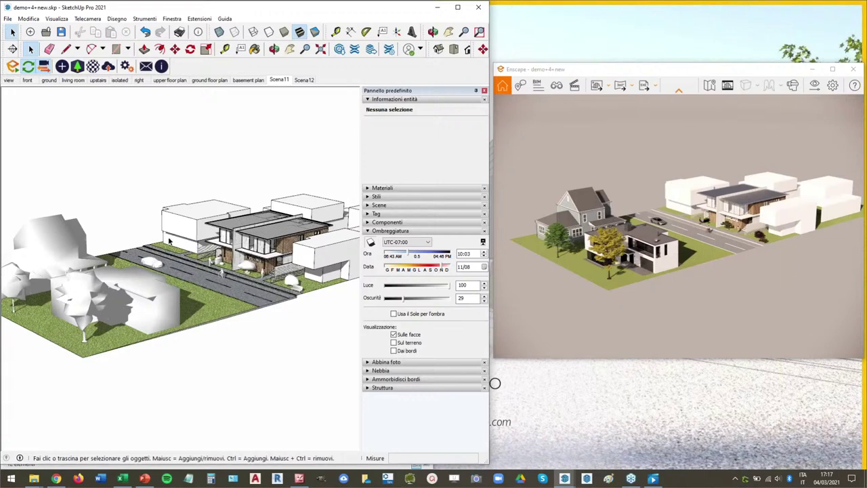
Examine the ESCAPE building's facade and sign up close, and the lawn across the road, comparing SketchUp with the live render.
{"action": "scroll", "coordinate": [258, 242], "scroll_direction": "up", "scroll_amount": 2}
{"action": "scroll", "coordinate": [258, 242], "scroll_direction": "up", "scroll_amount": 6}
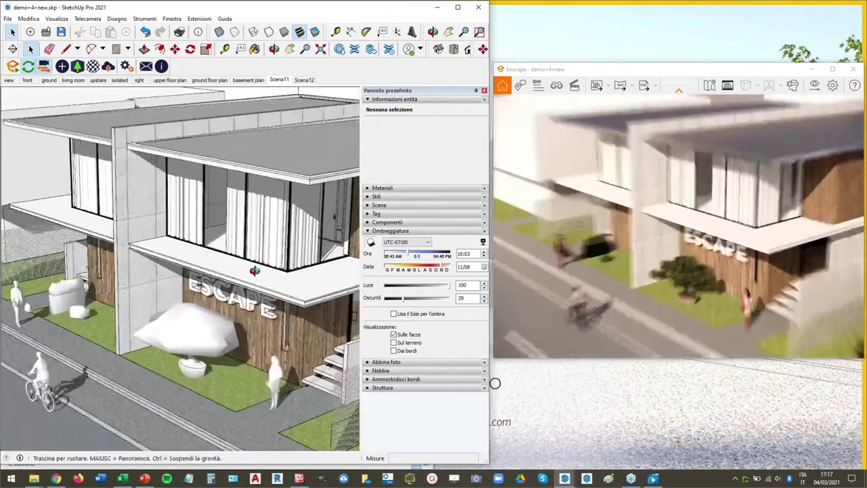
{"action": "middle_click_drag", "start_coordinate": [254, 271], "coordinate": [261, 225]}
{"action": "scroll", "coordinate": [261, 226], "scroll_direction": "up", "scroll_amount": 3}
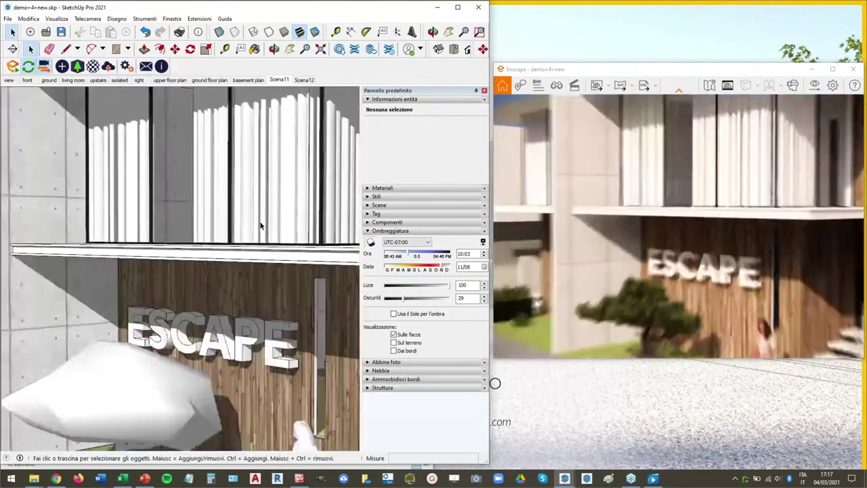
{"action": "scroll", "coordinate": [261, 226], "scroll_direction": "down", "scroll_amount": 2}
{"action": "scroll", "coordinate": [261, 226], "scroll_direction": "down", "scroll_amount": 3}
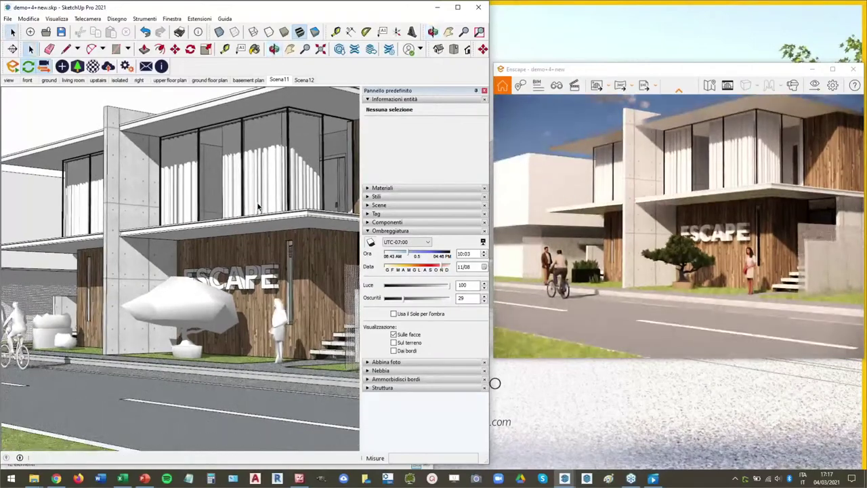
{"action": "scroll", "coordinate": [262, 228], "scroll_direction": "up", "scroll_amount": 2}
{"action": "scroll", "coordinate": [263, 231], "scroll_direction": "down", "scroll_amount": 3}
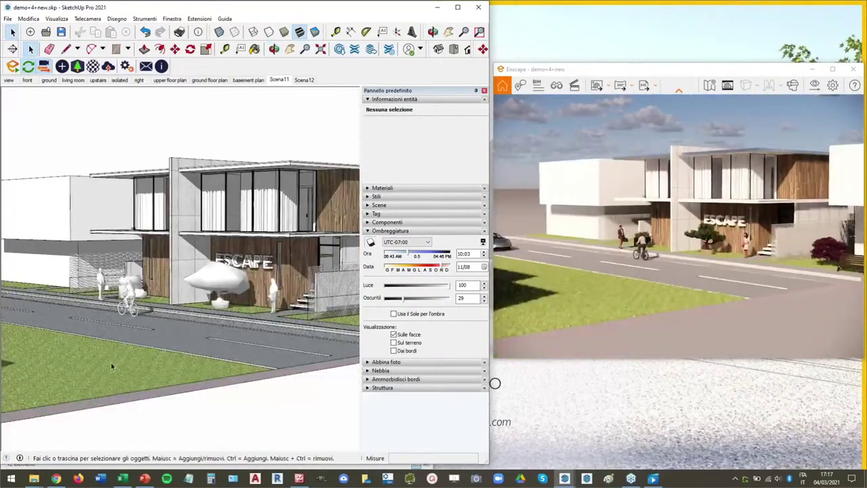
{"action": "scroll", "coordinate": [175, 325], "scroll_direction": "up", "scroll_amount": 5}
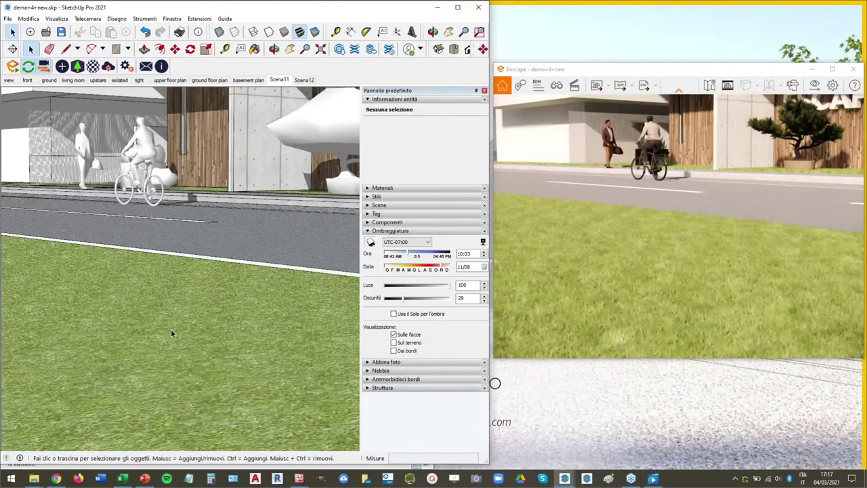
Open the living room scene of the model.
{"action": "scroll", "coordinate": [171, 330], "scroll_direction": "down", "scroll_amount": 3}
{"action": "scroll", "coordinate": [171, 330], "scroll_direction": "down", "scroll_amount": 2}
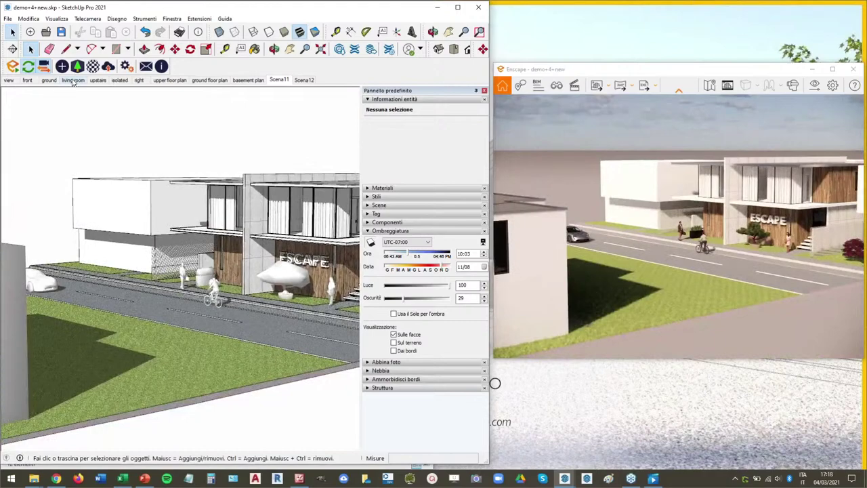
{"action": "left_click", "coordinate": [73, 80]}
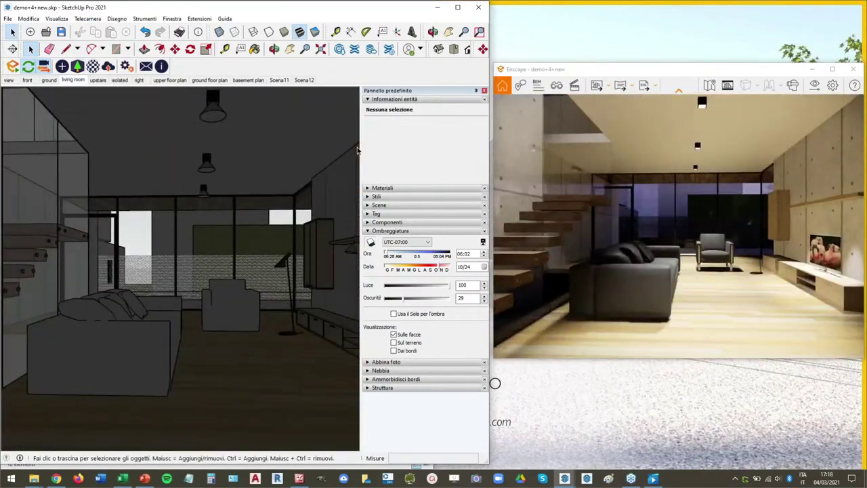
Open the Enscape objects window and select a ceiling spotlight to show its intensity and beam angle settings.
{"action": "left_click", "coordinate": [61, 66]}
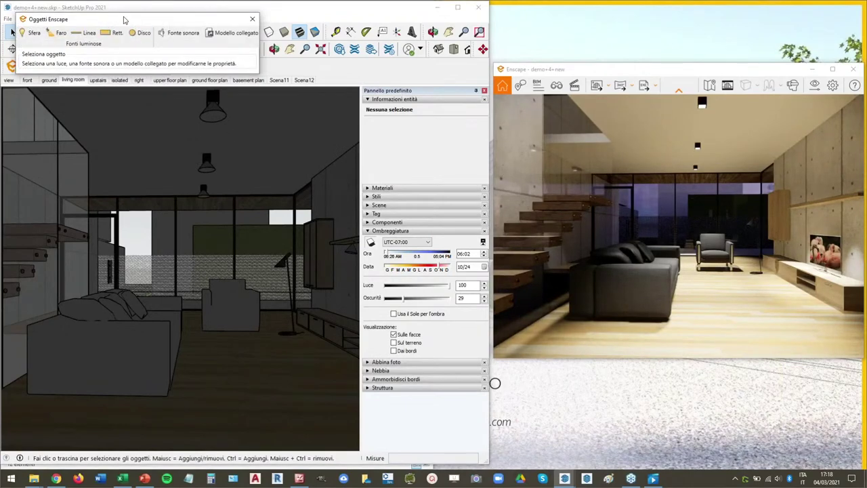
{"action": "left_click_drag", "start_coordinate": [124, 20], "coordinate": [119, 105]}
{"action": "left_click", "coordinate": [368, 230]}
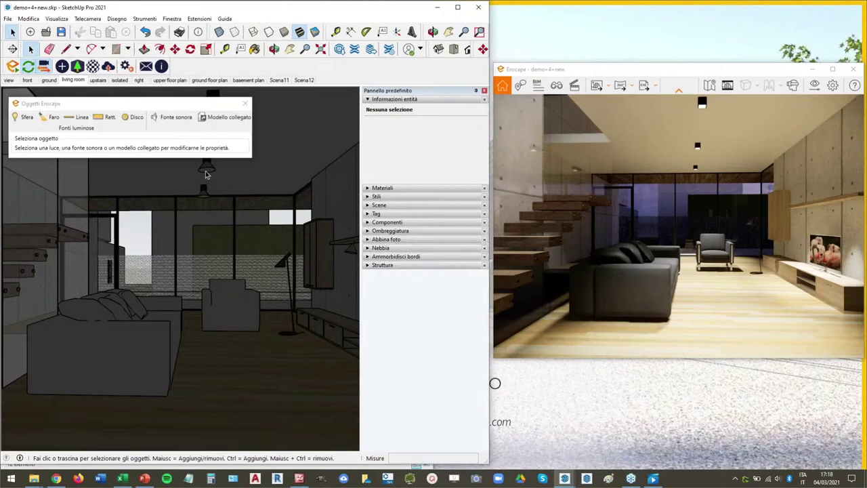
{"action": "left_click", "coordinate": [206, 170]}
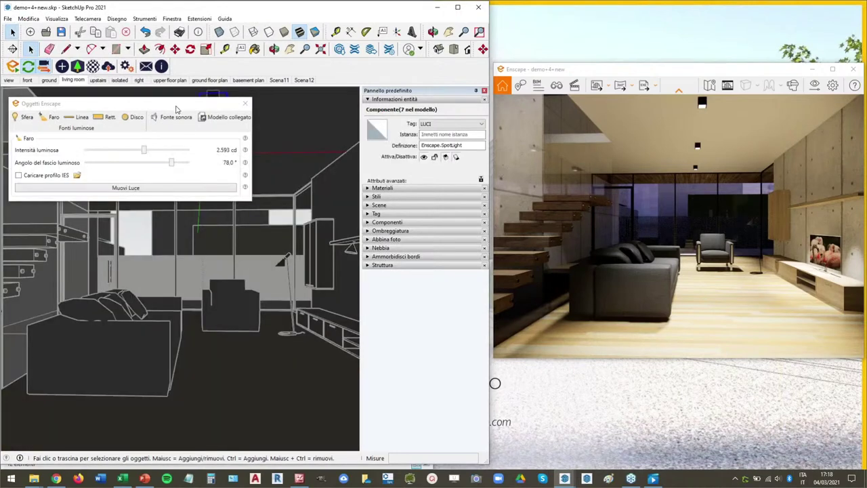
{"action": "left_click_drag", "start_coordinate": [176, 109], "coordinate": [196, 211]}
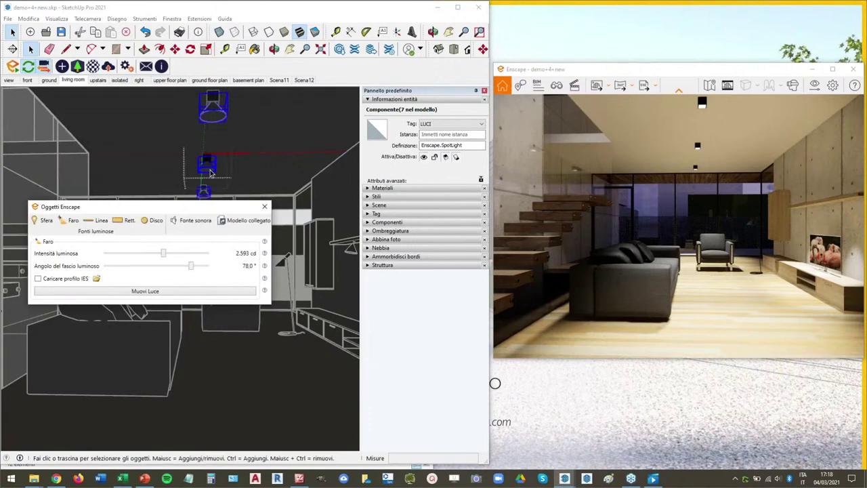
Paint a living room ceiling spotlight with the green Lisanne_Tool_Bag_03 material and examine the tinted light in the render.
{"action": "left_click", "coordinate": [369, 188]}
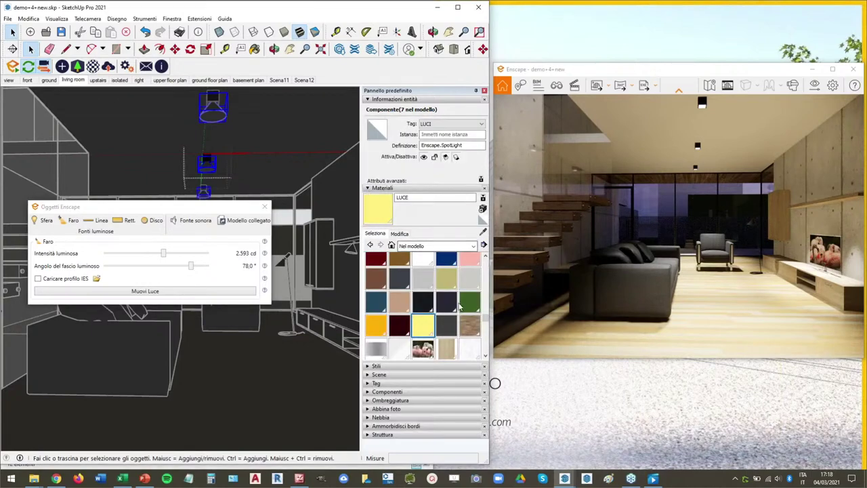
{"action": "left_click", "coordinate": [470, 301]}
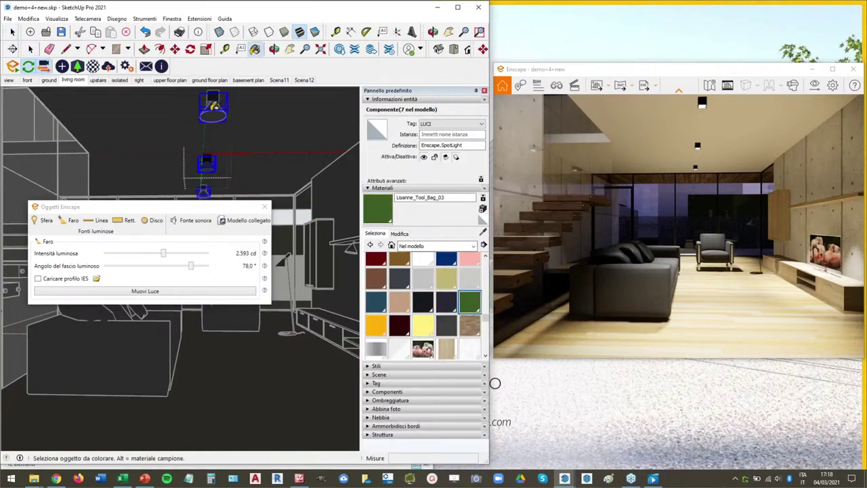
{"action": "left_click", "coordinate": [30, 48]}
{"action": "left_click", "coordinate": [136, 136]}
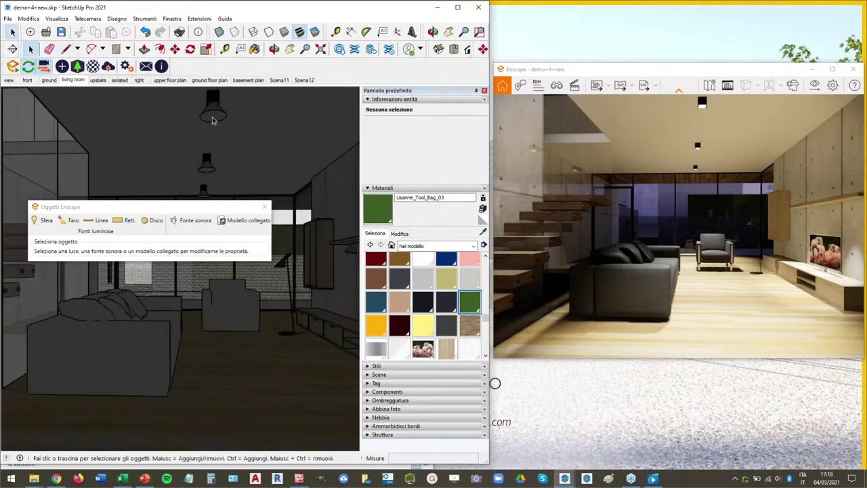
{"action": "scroll", "coordinate": [213, 109], "scroll_direction": "up", "scroll_amount": 3}
{"action": "scroll", "coordinate": [213, 110], "scroll_direction": "up", "scroll_amount": 2}
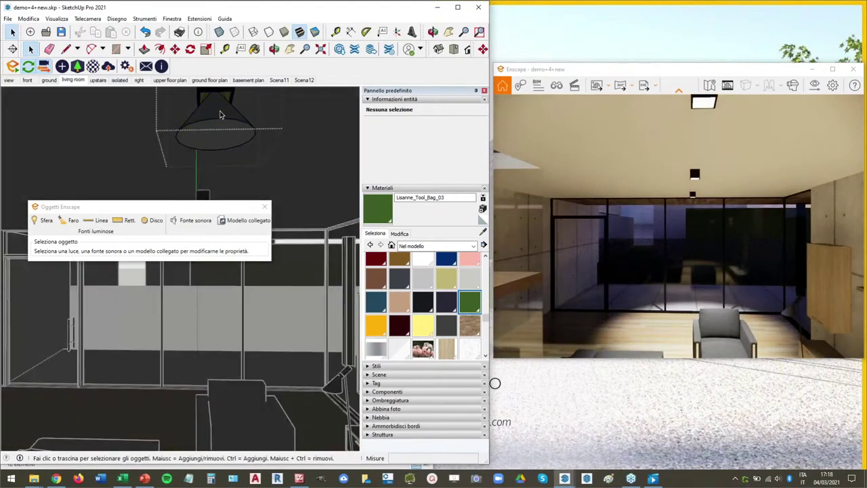
{"action": "left_click", "coordinate": [201, 144]}
{"action": "key", "text": "b"}
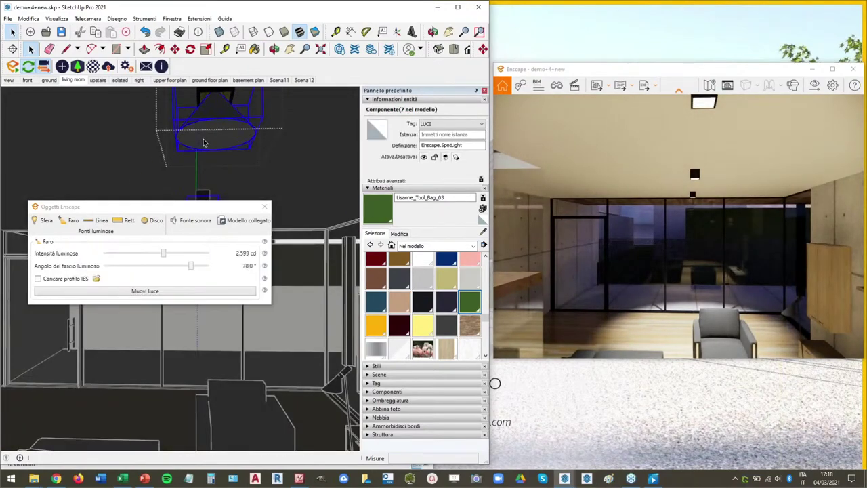
{"action": "left_click", "coordinate": [214, 119]}
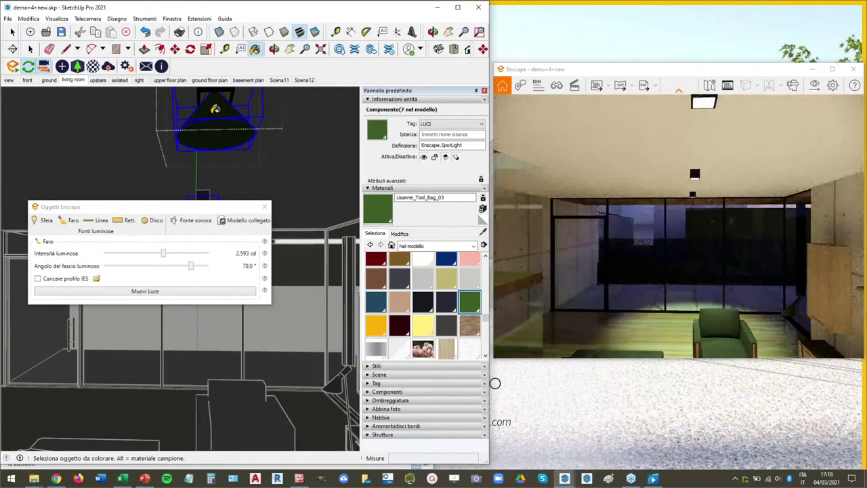
{"action": "scroll", "coordinate": [248, 133], "scroll_direction": "down", "scroll_amount": 3}
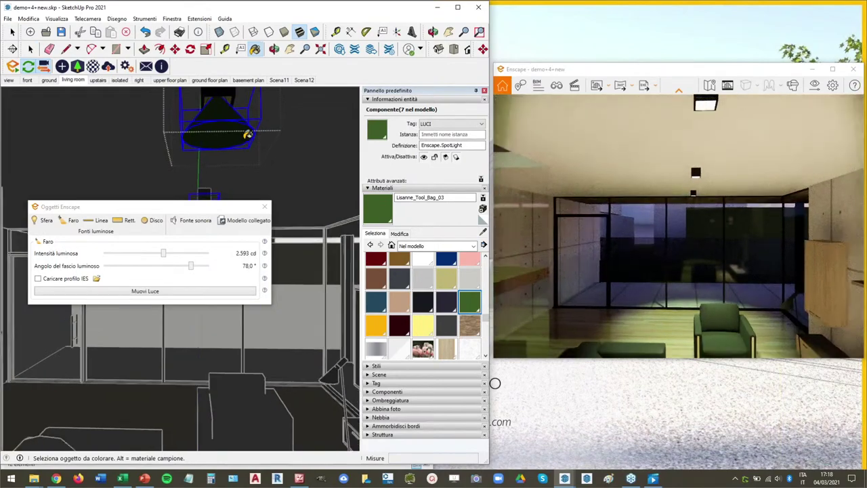
{"action": "scroll", "coordinate": [248, 133], "scroll_direction": "down", "scroll_amount": 4}
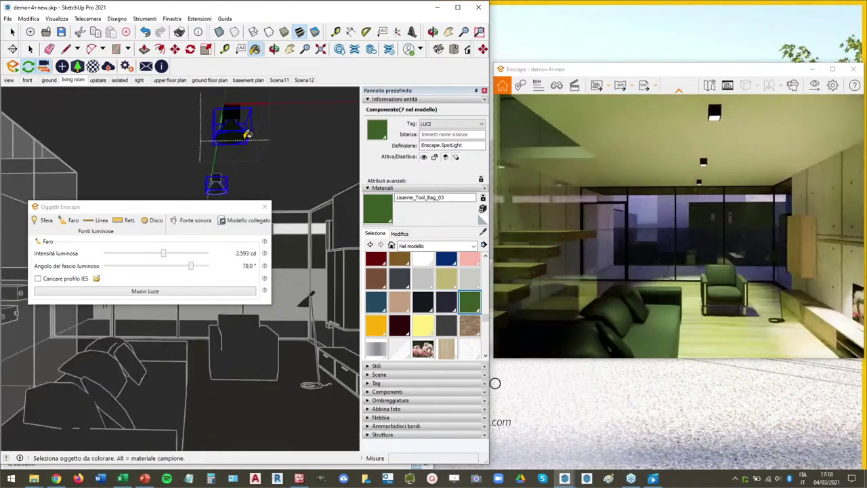
Change the hue of the spotlight's Lisanne_Tool_Bag_03 material to 0 for a red tint, and close the Enscape objects window.
{"action": "left_click", "coordinate": [398, 234]}
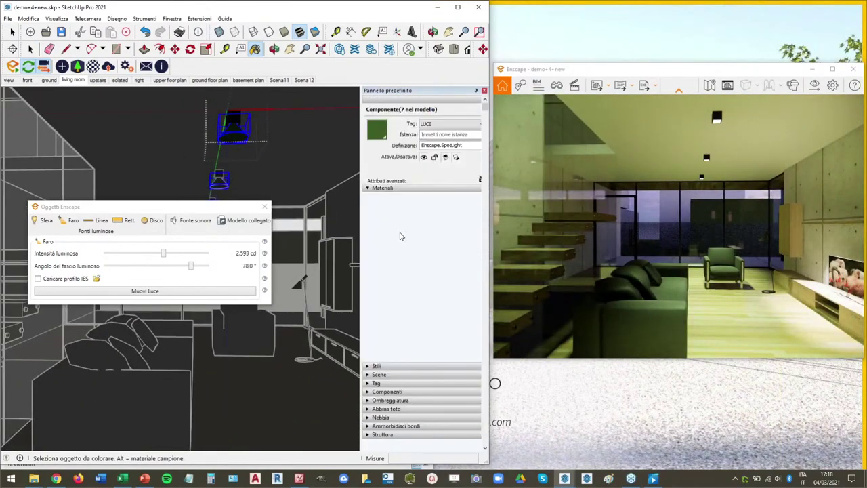
{"action": "left_click_drag", "start_coordinate": [396, 267], "coordinate": [376, 267]}
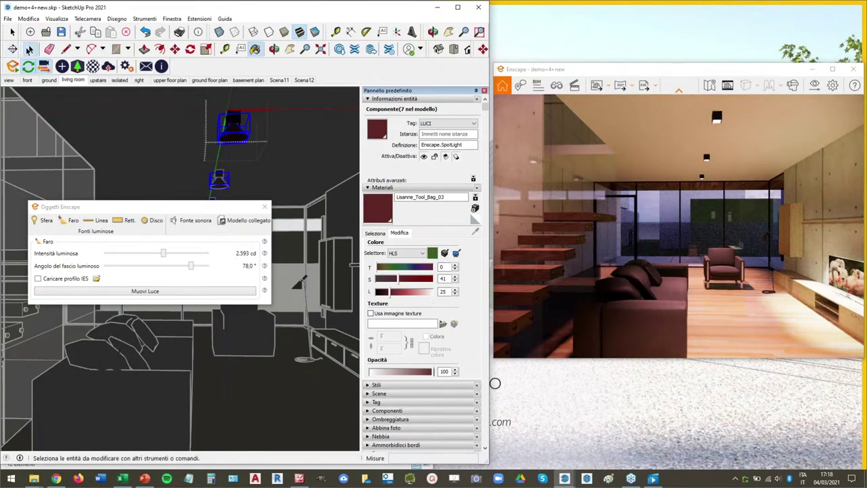
{"action": "left_click", "coordinate": [30, 49]}
{"action": "left_click", "coordinate": [159, 156]}
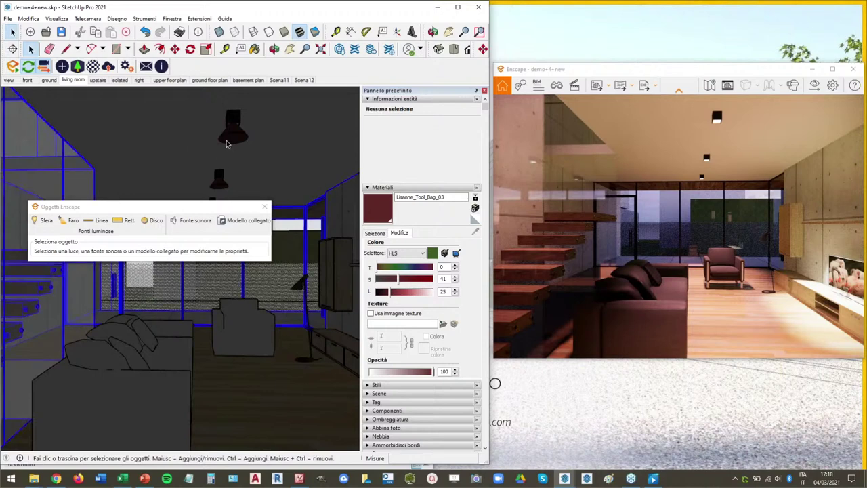
{"action": "left_click", "coordinate": [226, 349]}
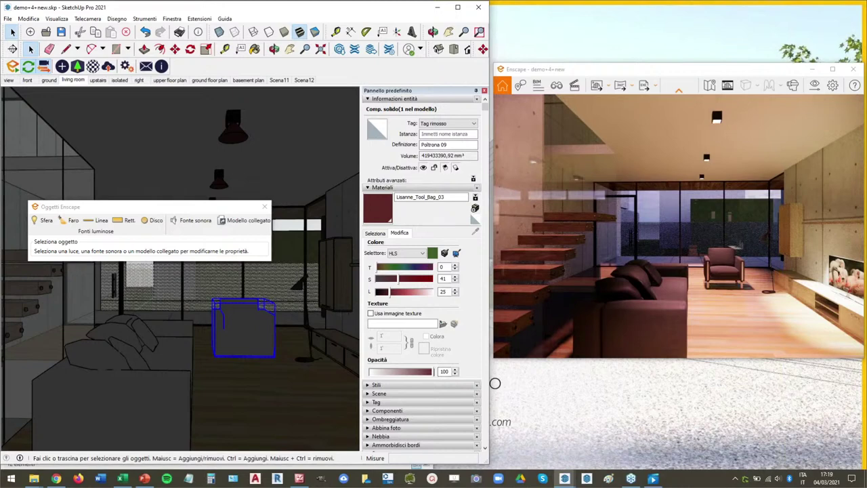
{"action": "left_click", "coordinate": [264, 206]}
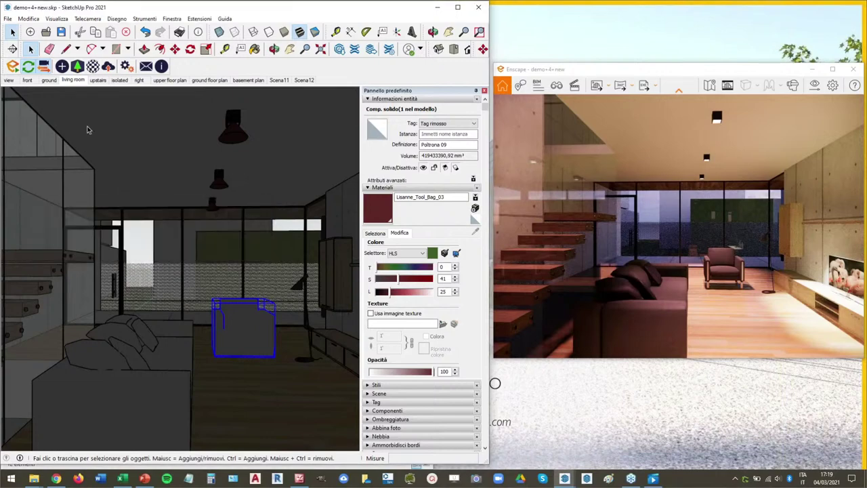
Open the Enscape material editor and load the light wood floor material, Pavimento in legno chiaro.
{"action": "left_click", "coordinate": [93, 67]}
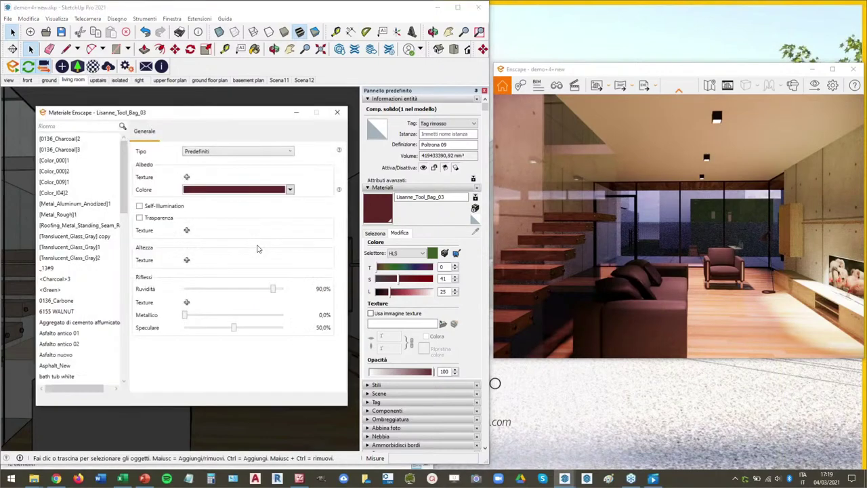
{"action": "left_click", "coordinate": [187, 260]}
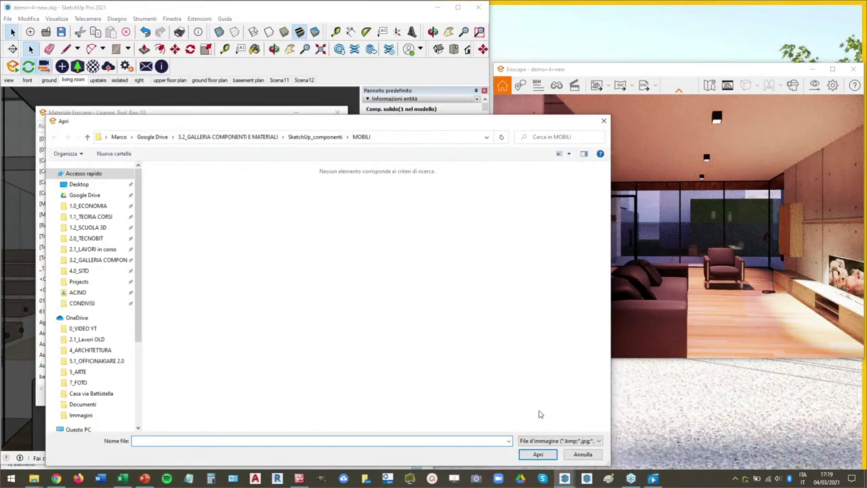
{"action": "left_click", "coordinate": [576, 450]}
{"action": "left_click_drag", "start_coordinate": [245, 112], "coordinate": [237, 270]}
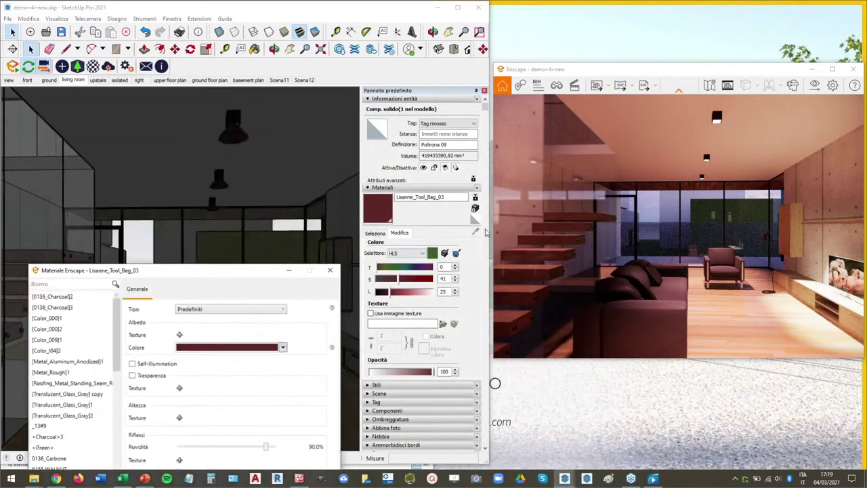
{"action": "left_click", "coordinate": [374, 233]}
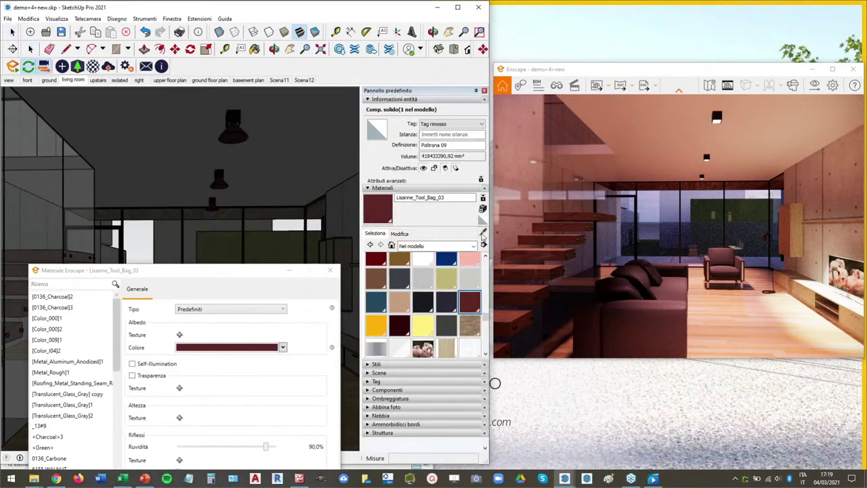
{"action": "left_click", "coordinate": [470, 326]}
{"action": "left_click_drag", "start_coordinate": [238, 273], "coordinate": [206, 131]}
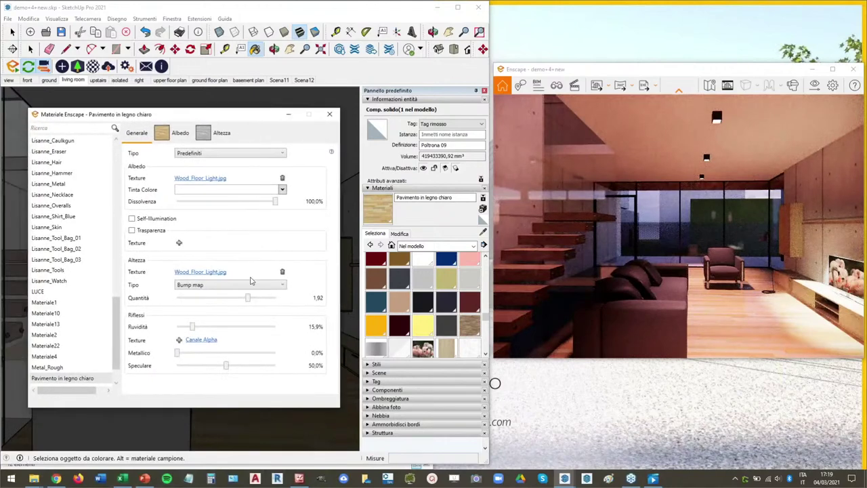
Examine the wood floor material's height map types and its height texture image, keeping the Bump map type.
{"action": "left_click", "coordinate": [251, 283]}
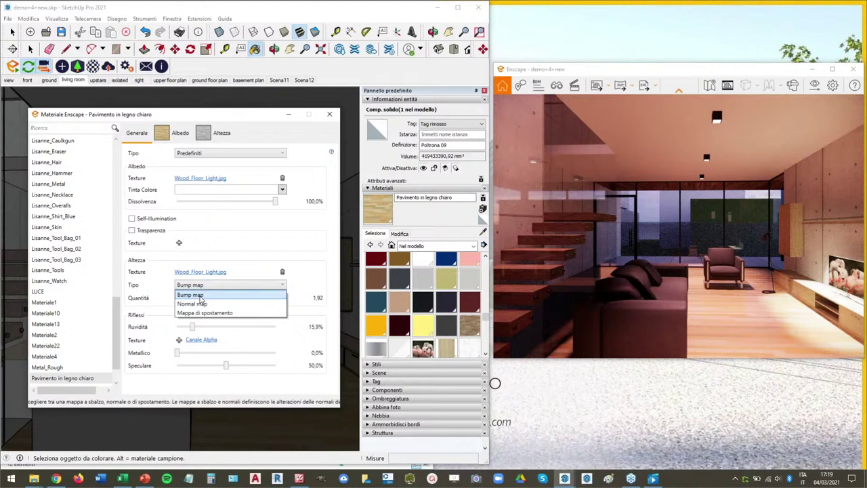
{"action": "left_click", "coordinate": [207, 133]}
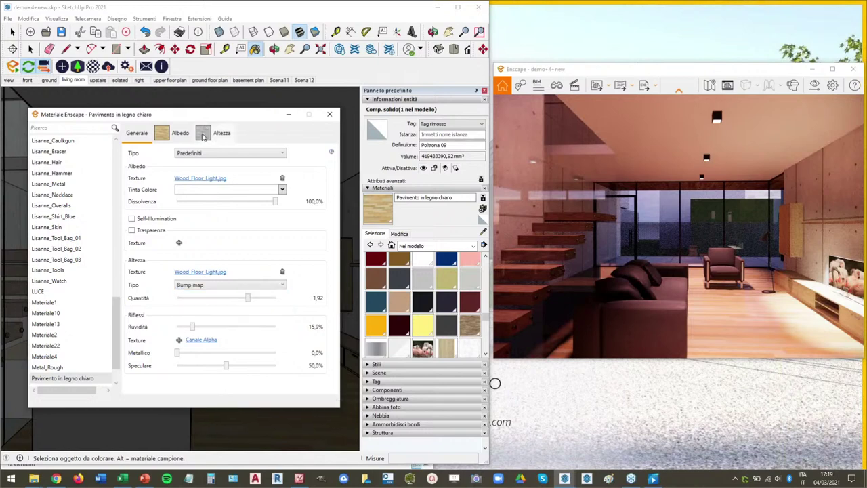
{"action": "left_click", "coordinate": [207, 132]}
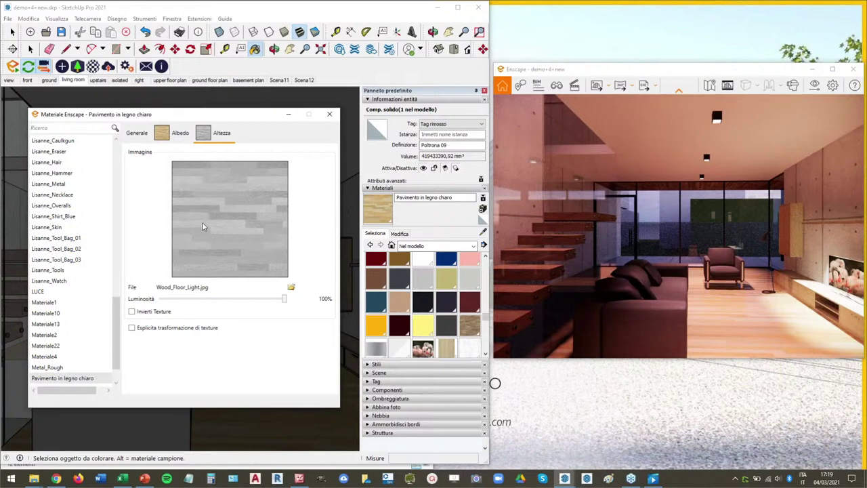
{"action": "left_click", "coordinate": [137, 133]}
{"action": "left_click", "coordinate": [237, 285]}
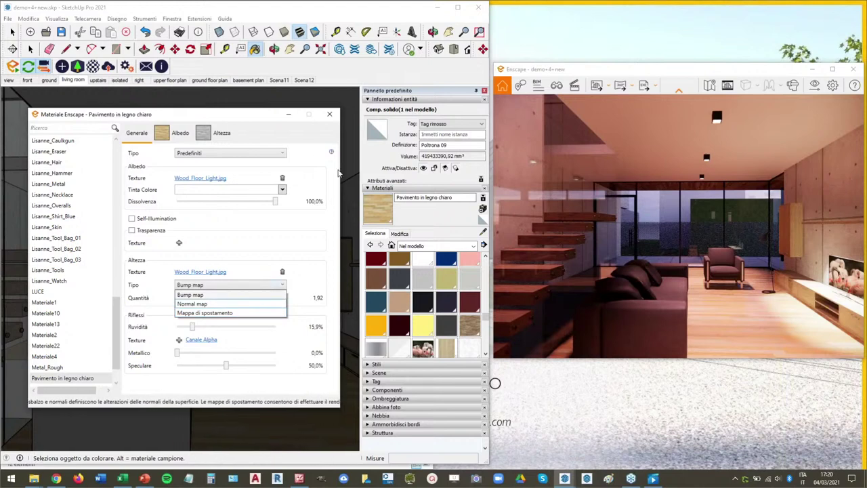
{"action": "left_click", "coordinate": [231, 294]}
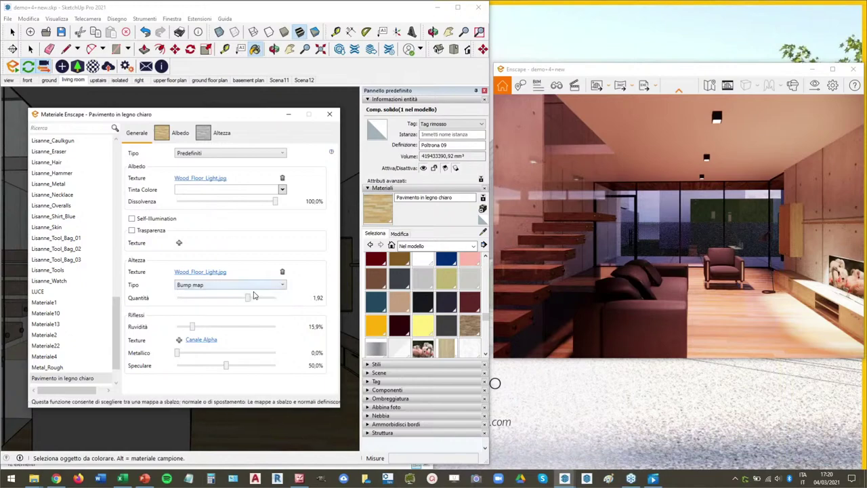
Try a bump map amount of 5.89 on the wood floor, inspect its relief up close, and reduce the amount to 4.82.
{"action": "left_click_drag", "start_coordinate": [248, 300], "coordinate": [264, 304]}
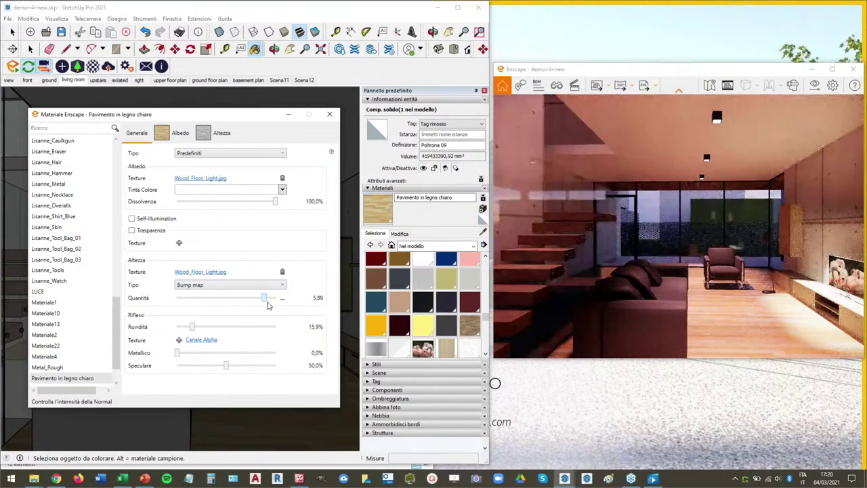
{"action": "scroll", "coordinate": [302, 433], "scroll_direction": "up", "scroll_amount": 3}
{"action": "scroll", "coordinate": [302, 432], "scroll_direction": "up", "scroll_amount": 3}
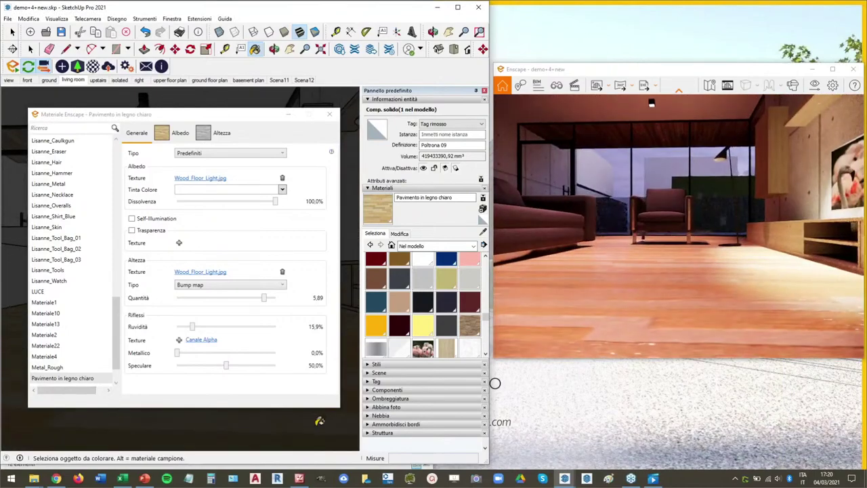
{"action": "mouse_move", "coordinate": [319, 420]}
{"action": "middle_mouse_down"}
{"action": "mouse_move", "coordinate": [182, 399]}
{"action": "mouse_move", "coordinate": [236, 423]}
{"action": "mouse_move", "coordinate": [266, 422]}
{"action": "middle_mouse_up"}
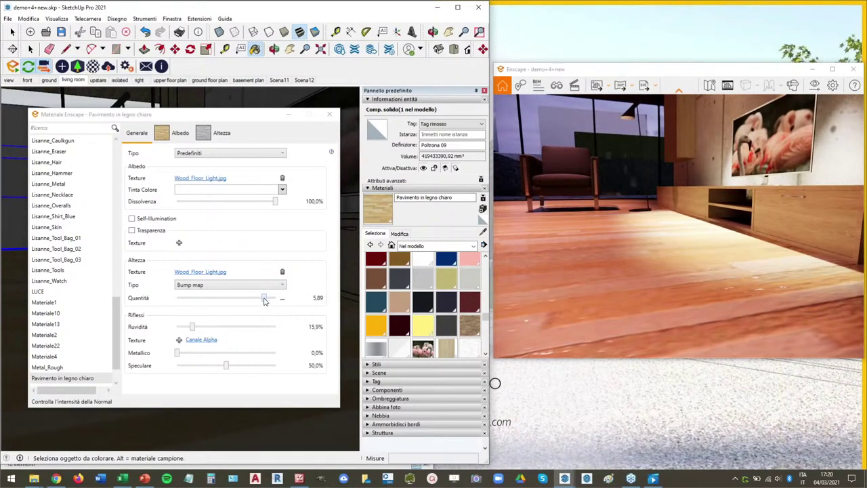
{"action": "mouse_move", "coordinate": [264, 300]}
{"action": "left_mouse_down"}
{"action": "mouse_move", "coordinate": [275, 299]}
{"action": "mouse_move", "coordinate": [228, 298]}
{"action": "mouse_move", "coordinate": [250, 297]}
{"action": "left_mouse_up"}
Set the wood floor's height map type to Normal map, close the material editor and return to the living room scene.
{"action": "left_click", "coordinate": [242, 285]}
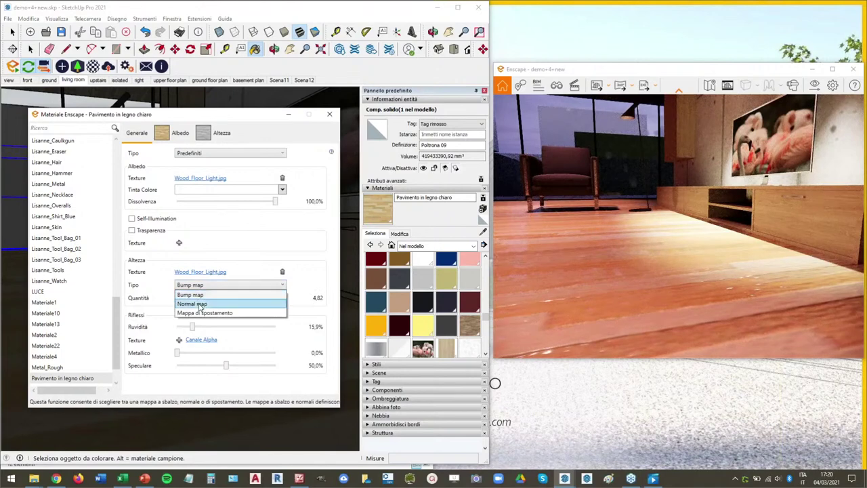
{"action": "left_click", "coordinate": [197, 304]}
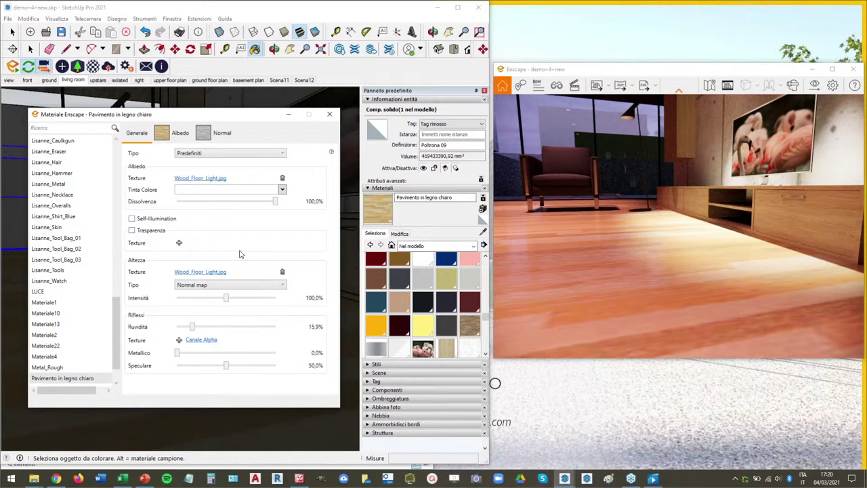
{"action": "left_click", "coordinate": [329, 114]}
{"action": "left_click", "coordinate": [31, 49]}
{"action": "left_click", "coordinate": [72, 80]}
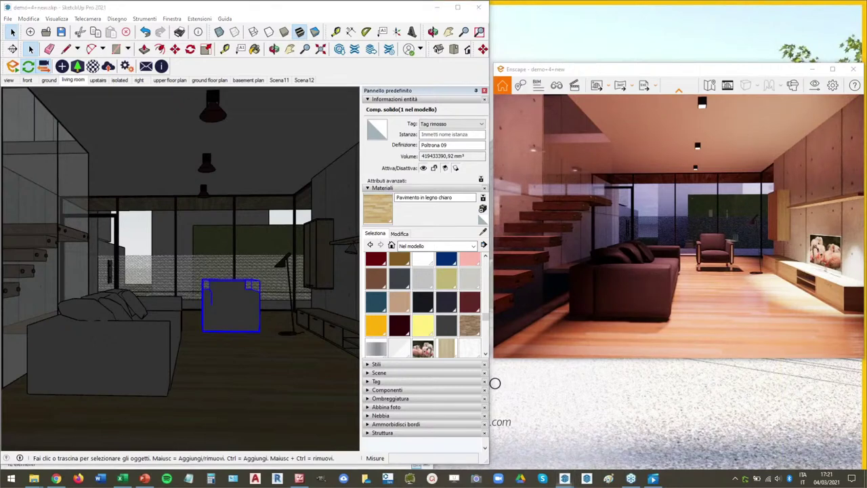
Open Scene11, select the flat-roofed family house asset Casa familiare 06 and turn on the display of hidden geometry.
{"action": "left_click", "coordinate": [495, 383]}
{"action": "left_click", "coordinate": [278, 80]}
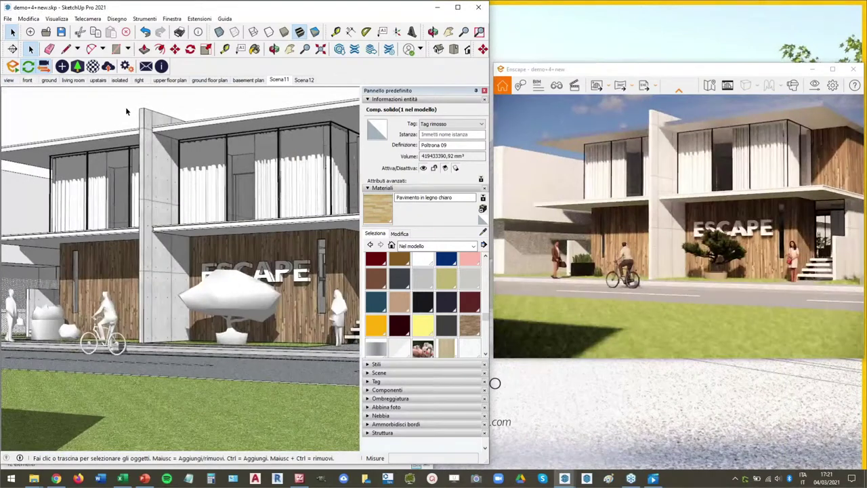
{"action": "left_click", "coordinate": [126, 109]}
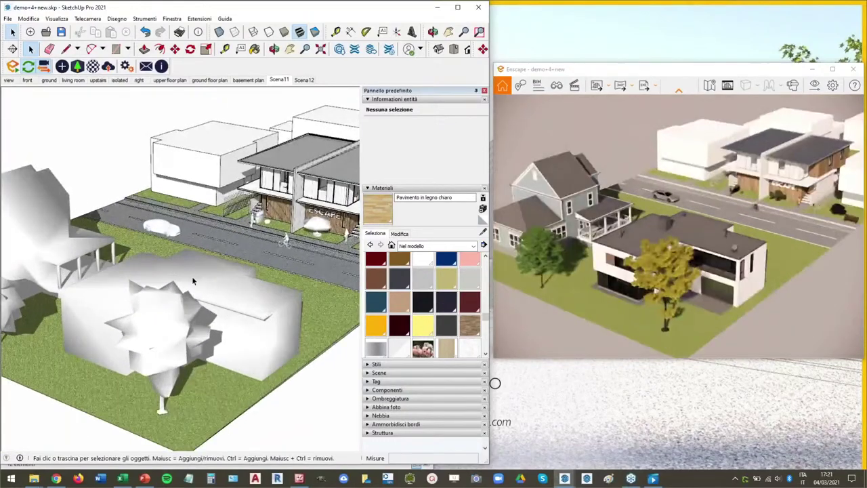
{"action": "left_click", "coordinate": [192, 276]}
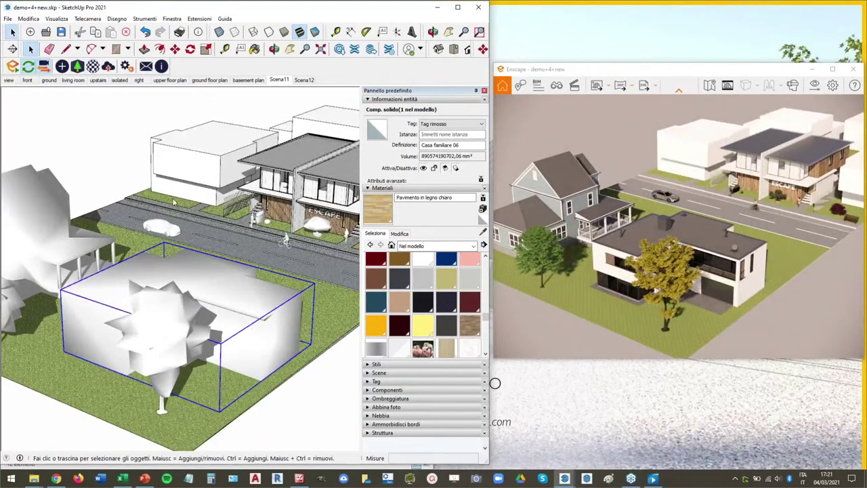
{"action": "left_click", "coordinate": [56, 18]}
{"action": "left_click", "coordinate": [81, 52]}
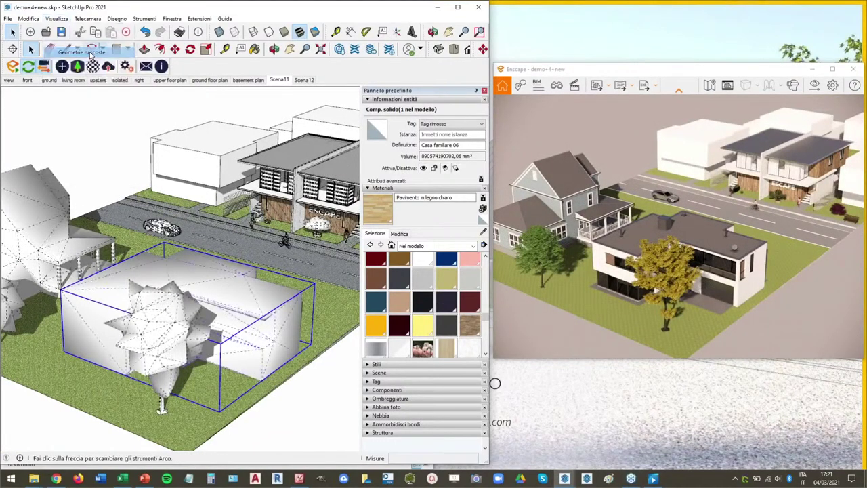
Examine the simplified meshes of the flat-roofed house and the tree in front of it against their detailed live render.
{"action": "scroll", "coordinate": [270, 332], "scroll_direction": "up", "scroll_amount": 1}
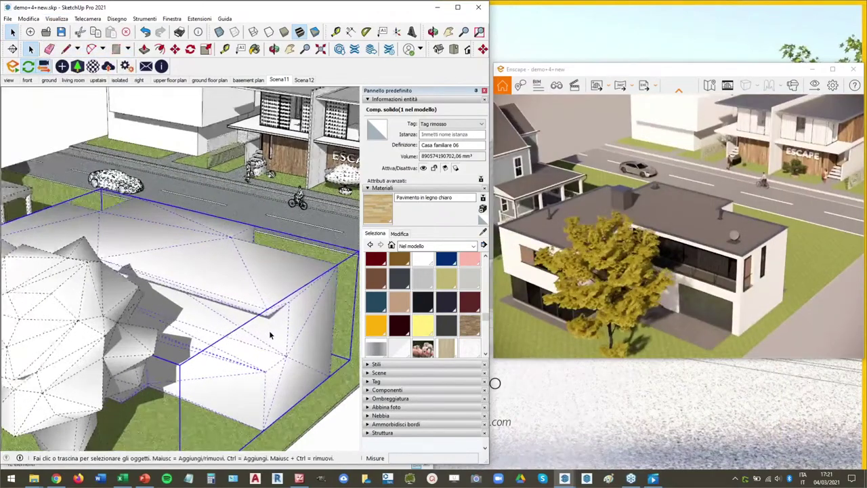
{"action": "scroll", "coordinate": [269, 330], "scroll_direction": "down", "scroll_amount": 4}
{"action": "mouse_move", "coordinate": [217, 332]}
{"action": "middle_mouse_down"}
{"action": "mouse_move", "coordinate": [109, 373]}
{"action": "mouse_move", "coordinate": [133, 307]}
{"action": "middle_mouse_up"}
{"action": "scroll", "coordinate": [156, 301], "scroll_direction": "up", "scroll_amount": 2}
{"action": "scroll", "coordinate": [176, 295], "scroll_direction": "down", "scroll_amount": 3}
{"action": "scroll", "coordinate": [179, 292], "scroll_direction": "up", "scroll_amount": 3}
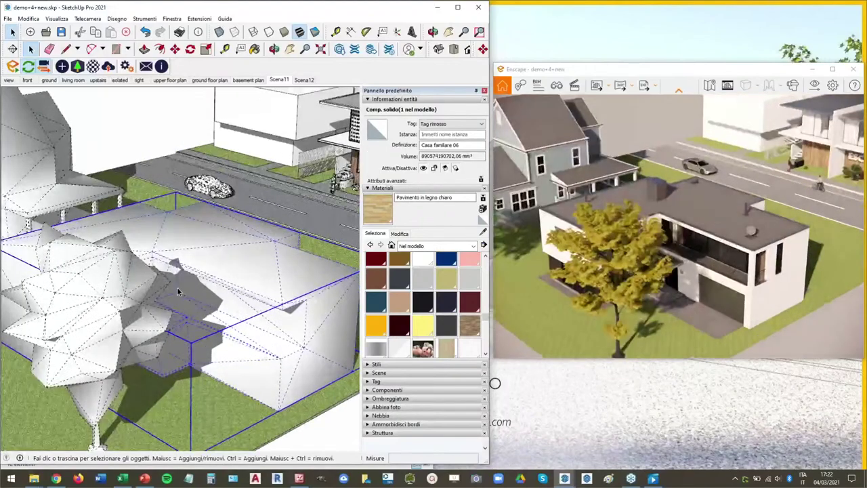
{"action": "scroll", "coordinate": [178, 292], "scroll_direction": "down", "scroll_amount": 2}
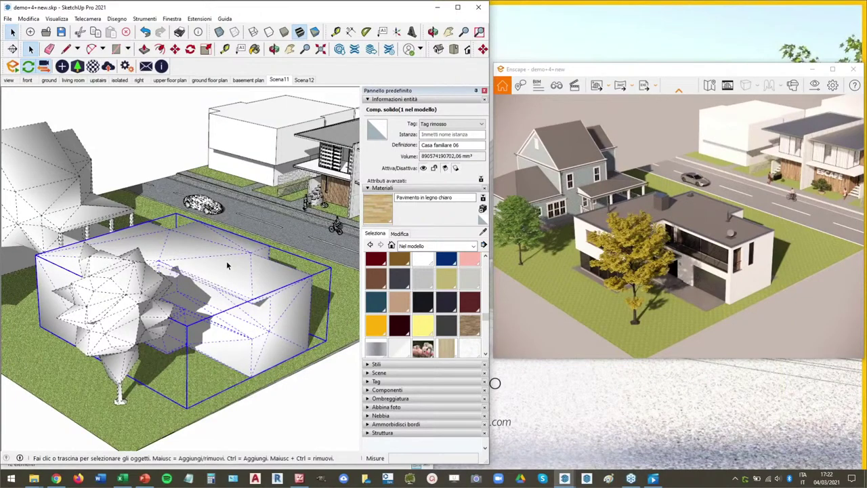
{"action": "scroll", "coordinate": [100, 312], "scroll_direction": "down", "scroll_amount": 2}
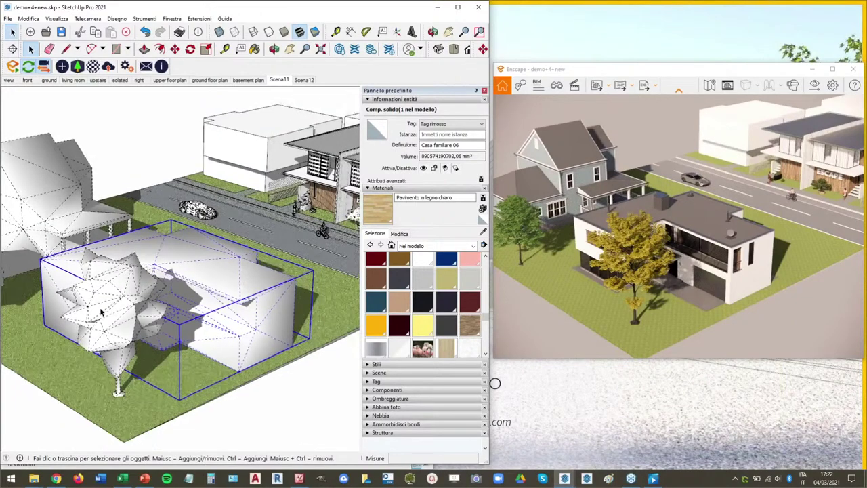
{"action": "left_click", "coordinate": [109, 181]}
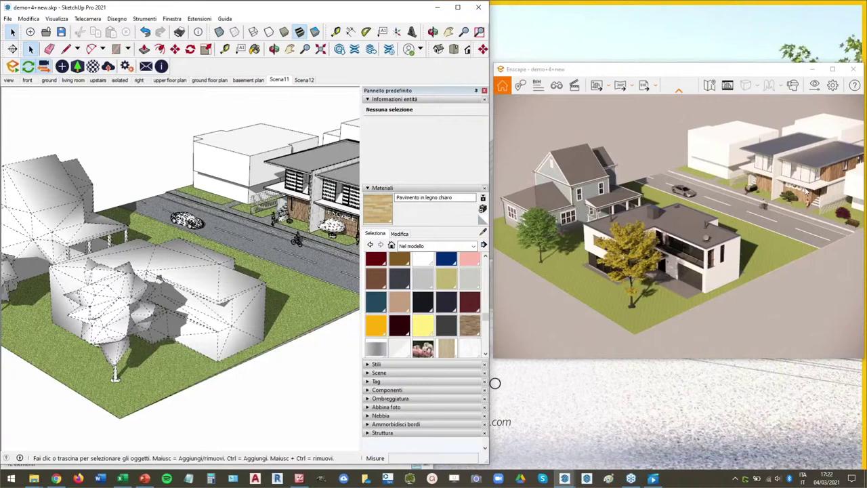
{"action": "left_click", "coordinate": [199, 320]}
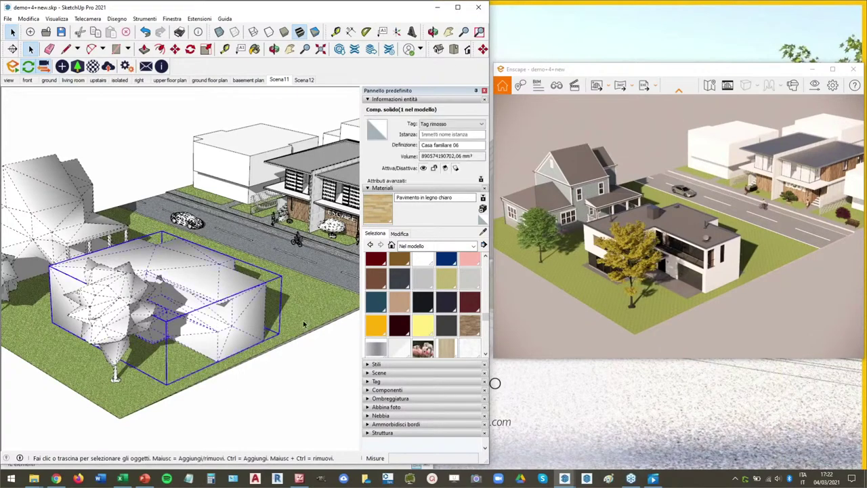
Check the participants' question list in the Excel workbook and return to SketchUp.
{"action": "left_click", "coordinate": [495, 384]}
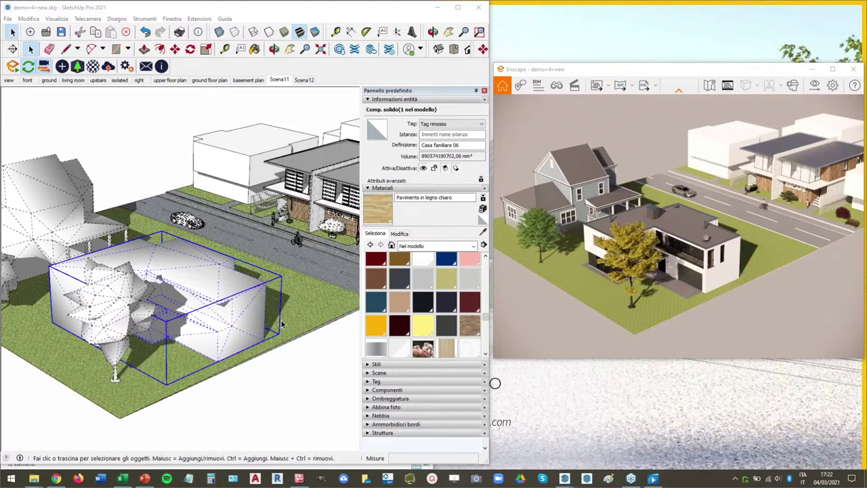
{"action": "left_click", "coordinate": [124, 479]}
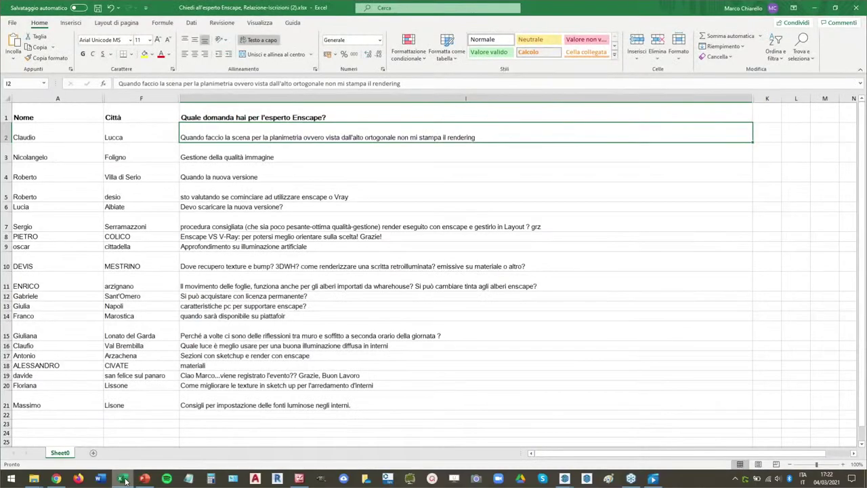
{"action": "left_click", "coordinate": [124, 479]}
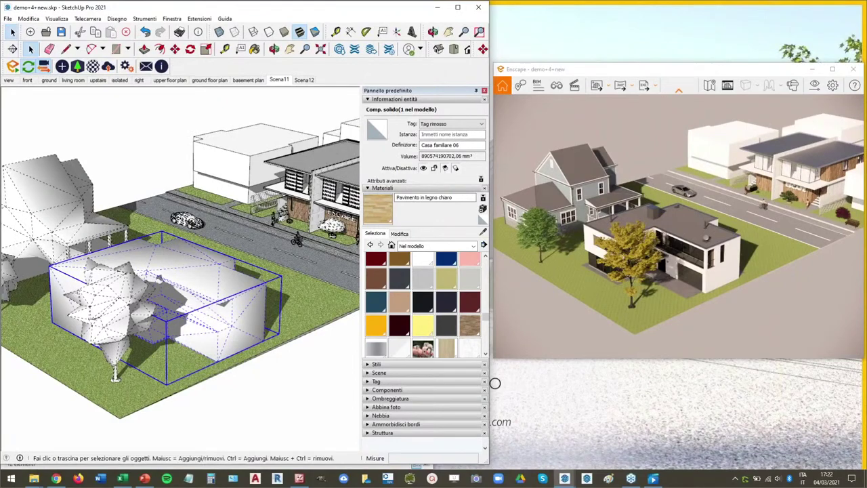
Sample the asphalt material Asfalto antico 01 from the road in front of the ESCAPE building.
{"action": "middle_click_drag", "start_coordinate": [226, 284], "coordinate": [334, 271]}
{"action": "scroll", "coordinate": [334, 271], "scroll_direction": "up", "scroll_amount": 5}
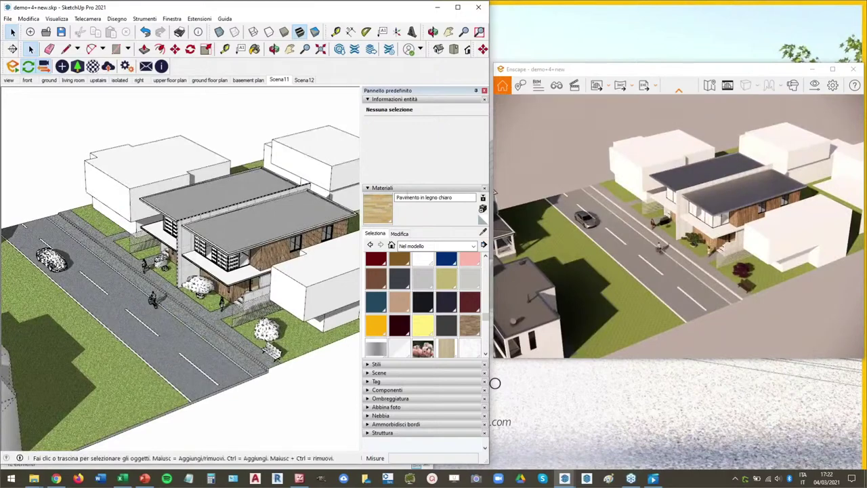
{"action": "key", "text": "b"}
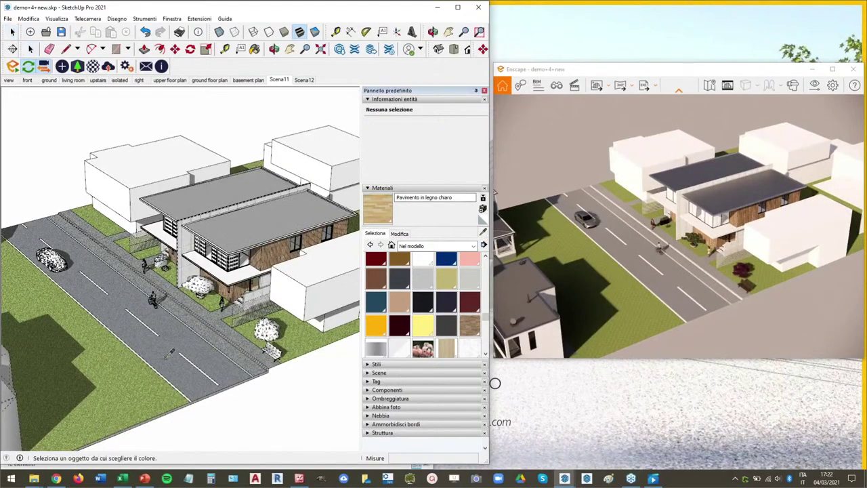
{"action": "left_click", "coordinate": [185, 340], "text": "alt"}
{"action": "scroll", "coordinate": [185, 340], "scroll_direction": "up", "scroll_amount": 3}
{"action": "scroll", "coordinate": [185, 340], "scroll_direction": "up", "scroll_amount": 2}
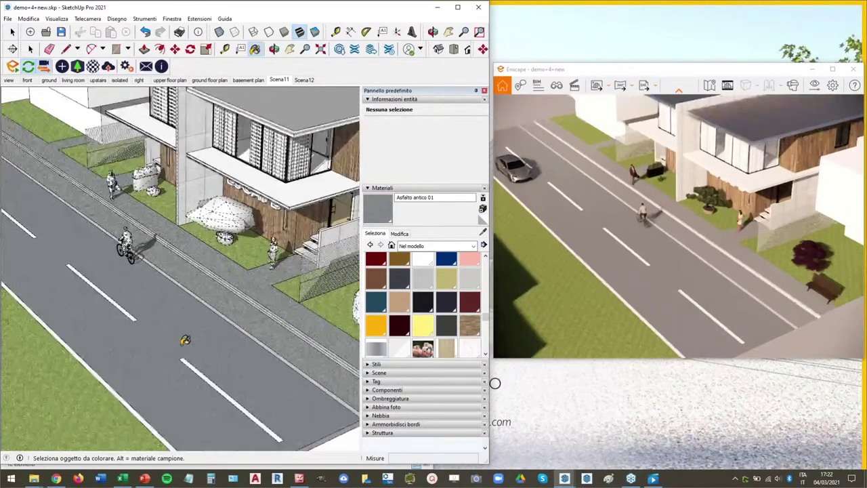
Inspect the road and sidewalk textures up close in the model and live render, and return to the Select tool.
{"action": "scroll", "coordinate": [252, 237], "scroll_direction": "up", "scroll_amount": 8}
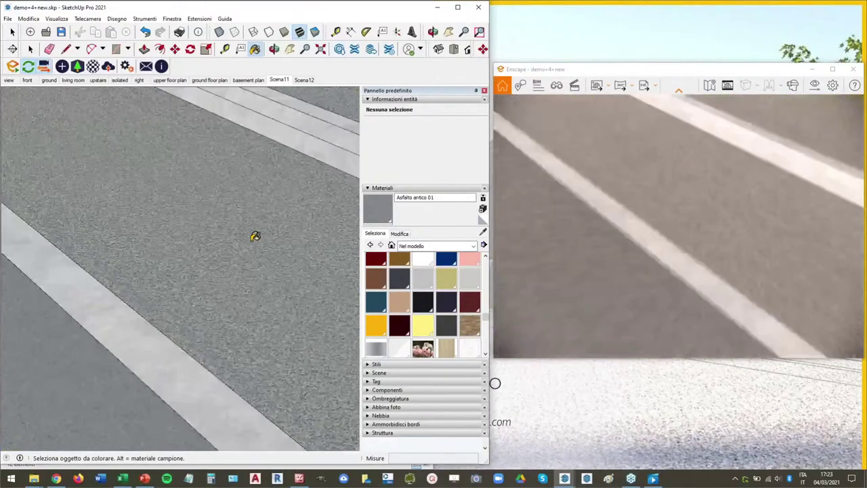
{"action": "scroll", "coordinate": [244, 271], "scroll_direction": "down", "scroll_amount": 8}
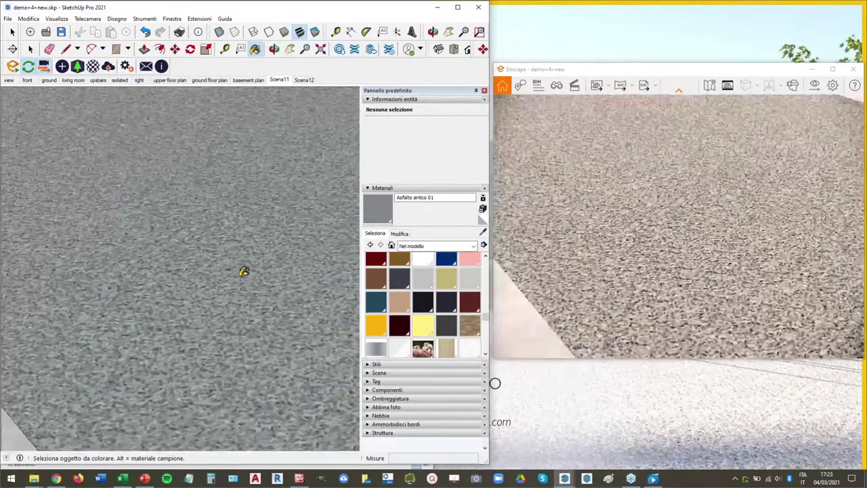
{"action": "scroll", "coordinate": [244, 271], "scroll_direction": "down", "scroll_amount": 6}
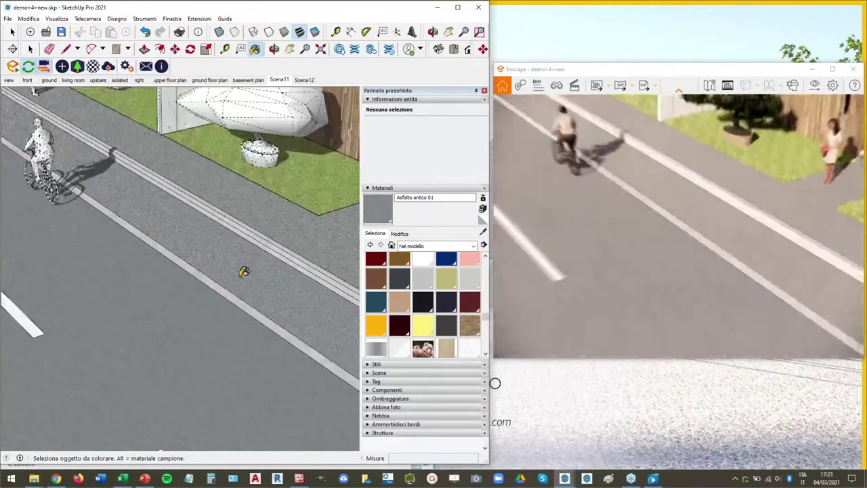
{"action": "left_click", "coordinate": [32, 49]}
{"action": "left_click", "coordinate": [32, 50]}
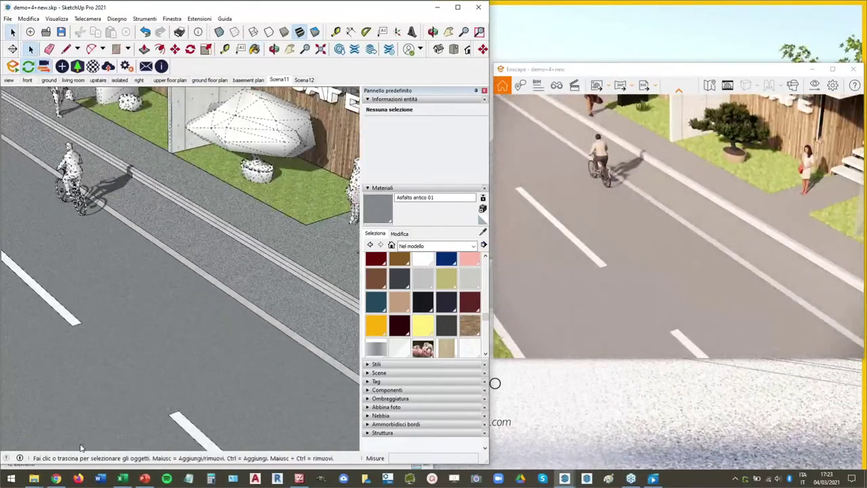
Switch to Chrome, open the bookmarked CC0 Textures site in a new tab and look over its home page.
{"action": "left_click", "coordinate": [57, 479]}
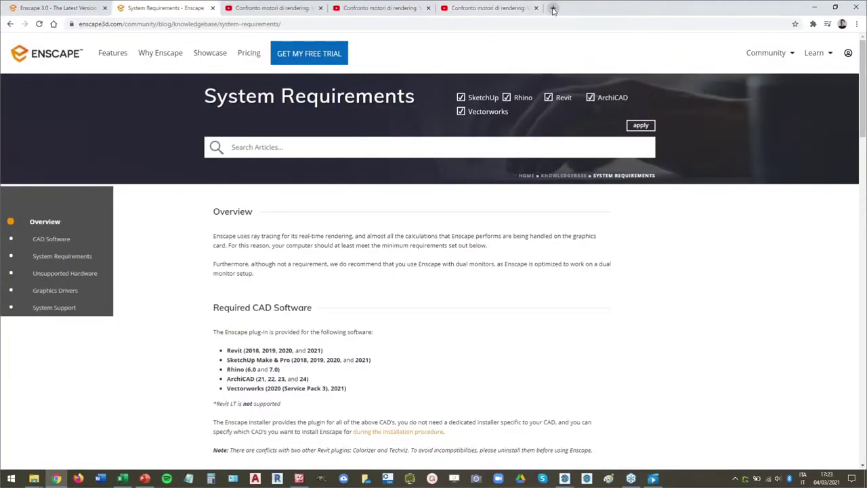
{"action": "left_click", "coordinate": [553, 8]}
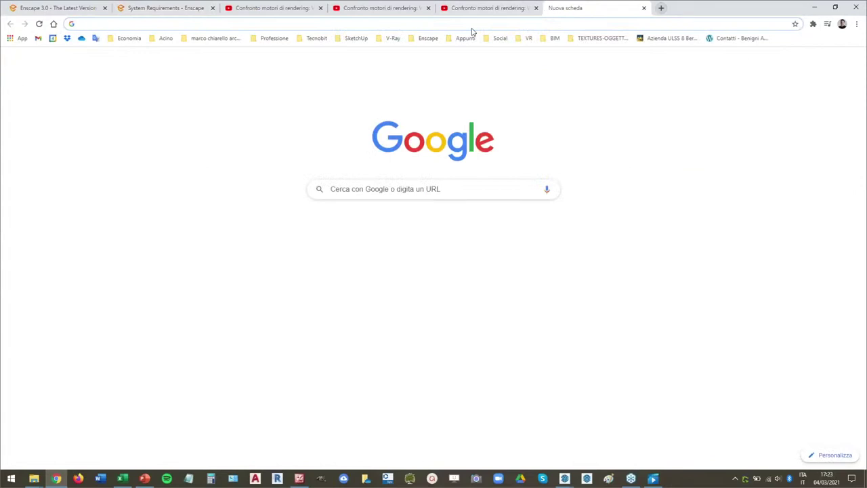
{"action": "left_click", "coordinate": [599, 41]}
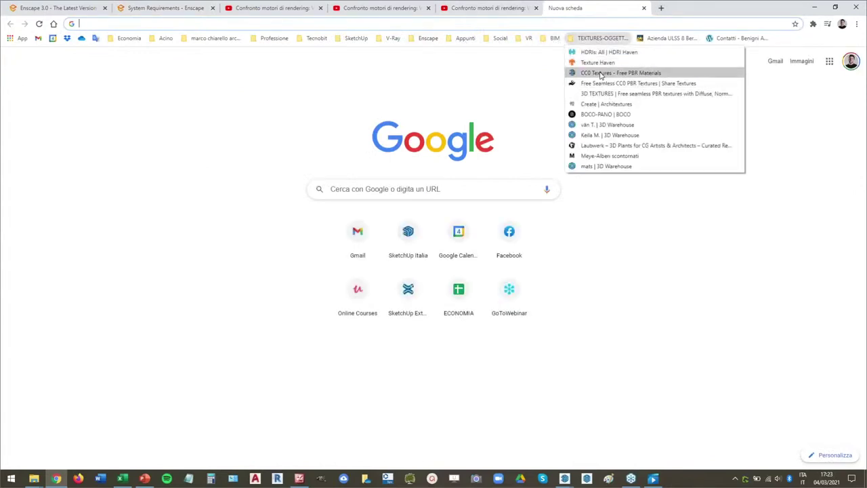
{"action": "left_click", "coordinate": [600, 73]}
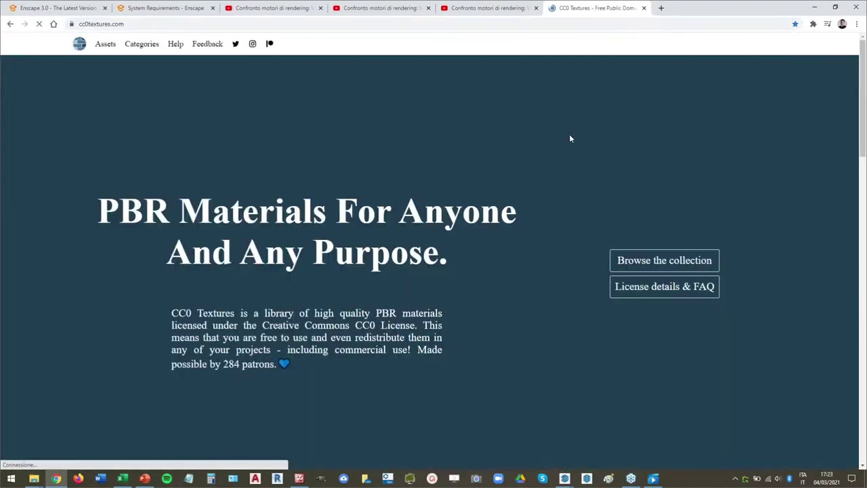
{"action": "scroll", "coordinate": [577, 181], "scroll_direction": "down", "scroll_amount": 3}
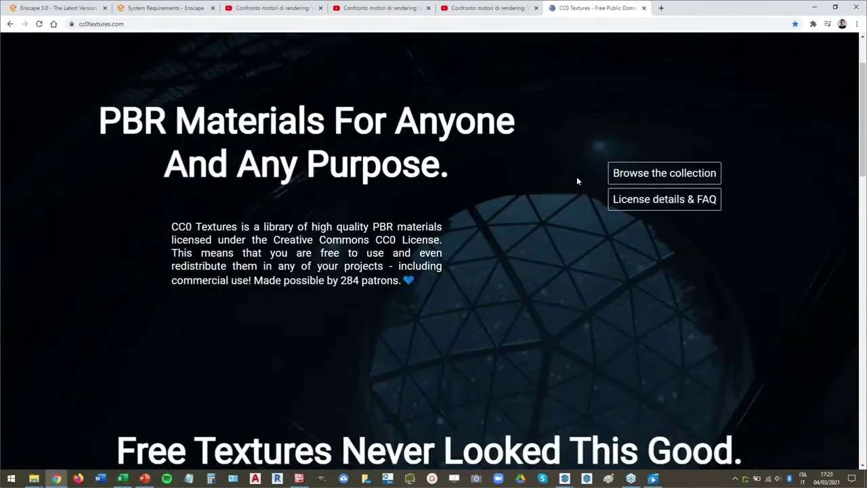
{"action": "scroll", "coordinate": [577, 181], "scroll_direction": "up", "scroll_amount": 4}
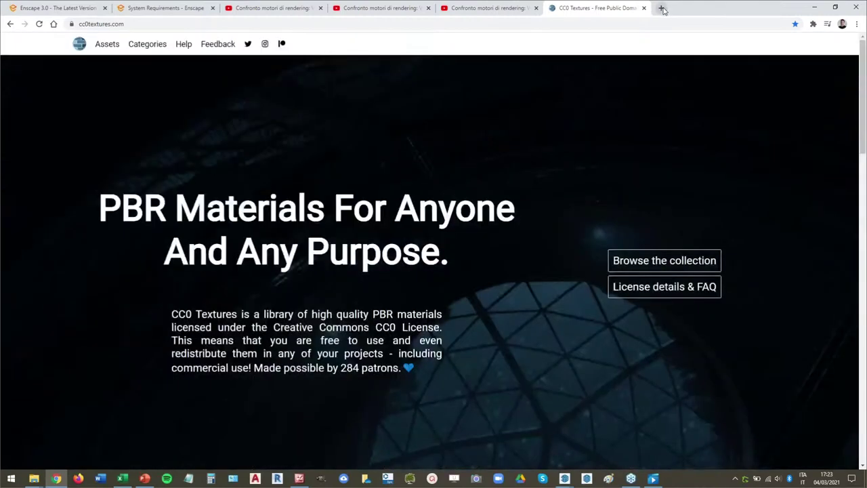
Open 3D Warehouse in a new tab and search it for "wood".
{"action": "left_click", "coordinate": [661, 7]}
{"action": "left_click", "coordinate": [357, 39]}
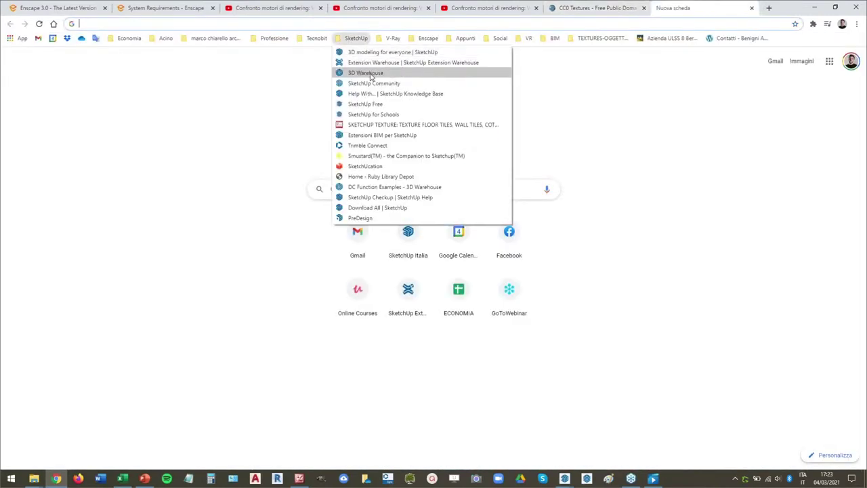
{"action": "left_click", "coordinate": [352, 72]}
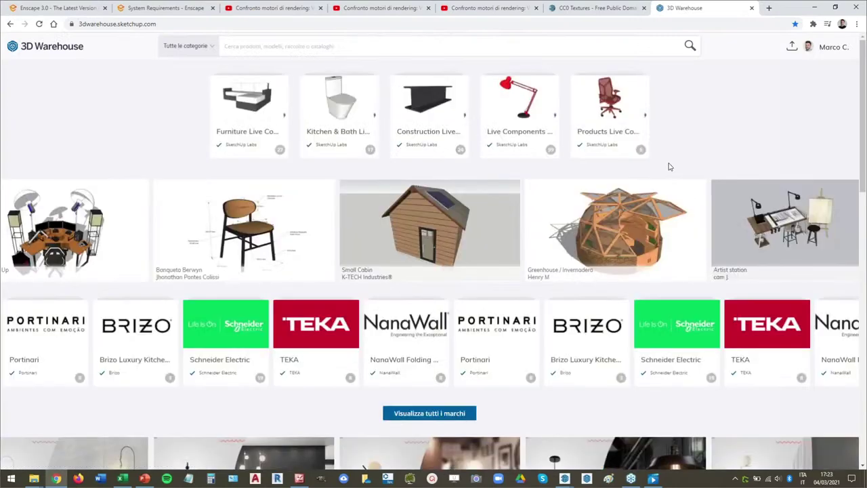
{"action": "left_click", "coordinate": [368, 47]}
{"action": "type", "text": "woo"}
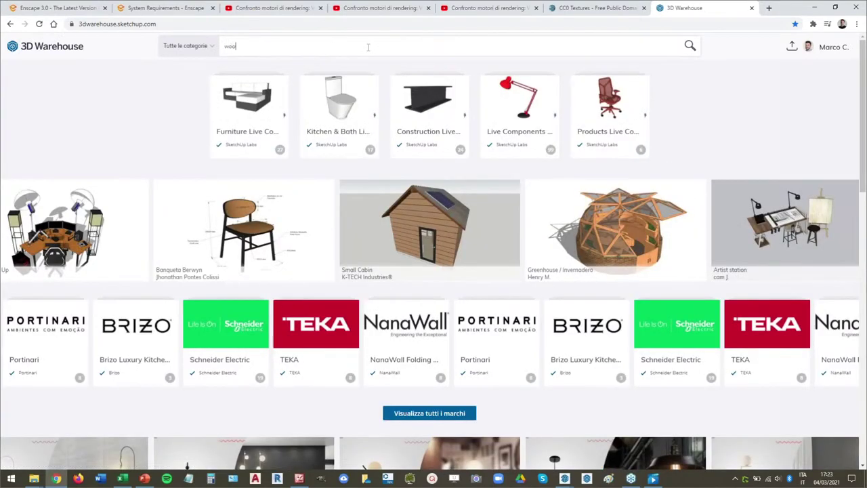
{"action": "type", "text": "d"}
{"action": "key", "text": "Return"}
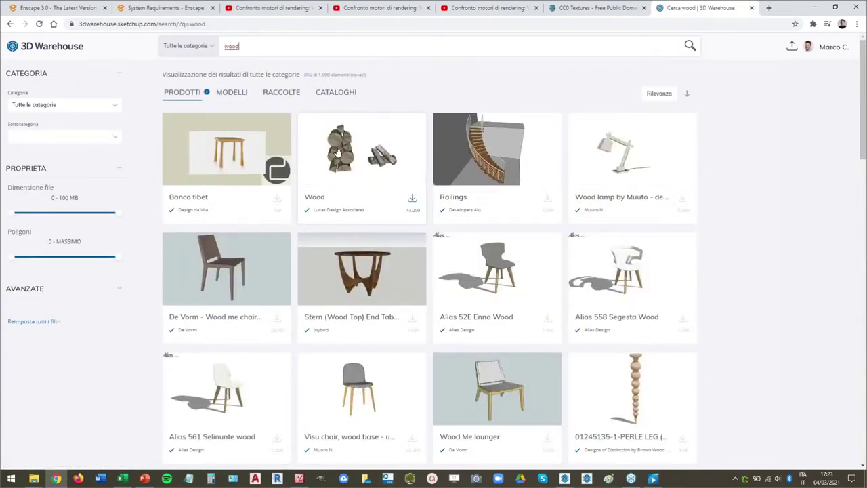
Open the De Vorm - Wood me chair - clay model page and show the materials used in the model.
{"action": "left_click", "coordinate": [221, 263]}
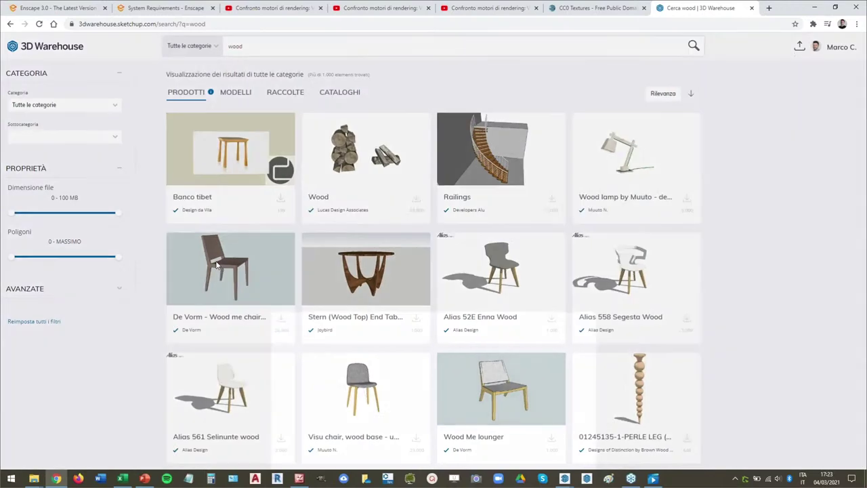
{"action": "left_click", "coordinate": [437, 342]}
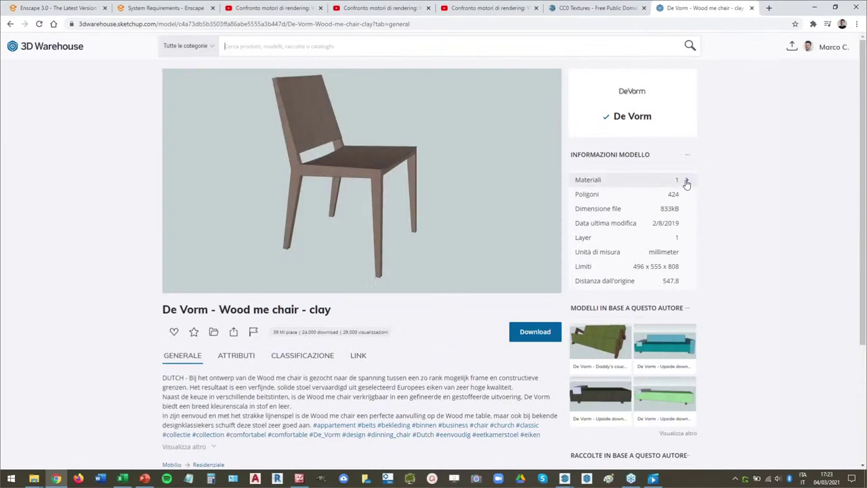
{"action": "left_click", "coordinate": [686, 181]}
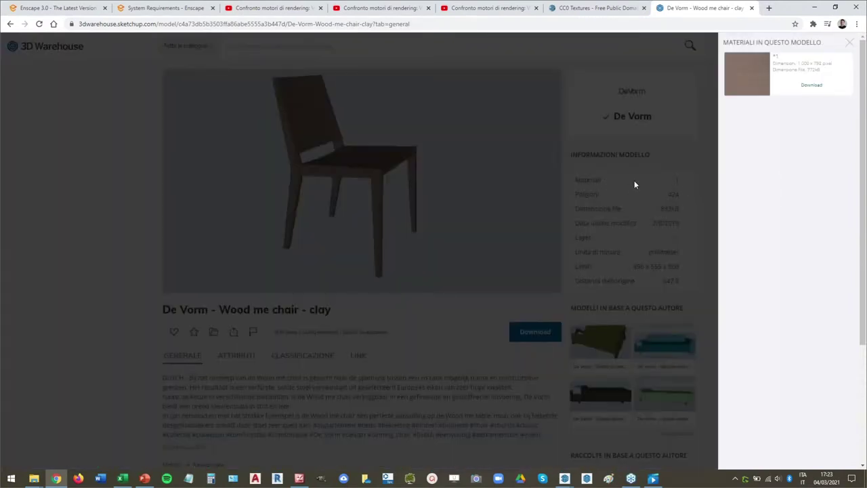
Download the chair model's wood material and save it on the Desktop as a SketchUp .skm file under its suggested name.
{"action": "left_click", "coordinate": [813, 88]}
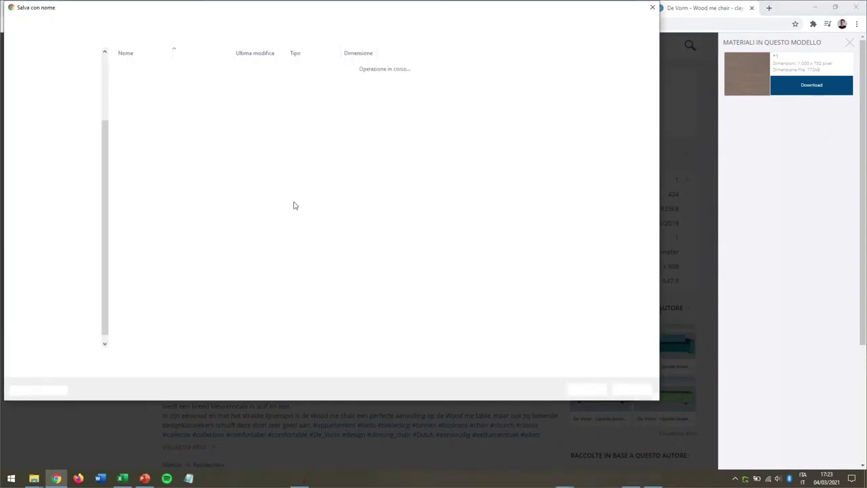
{"action": "left_click", "coordinate": [41, 232]}
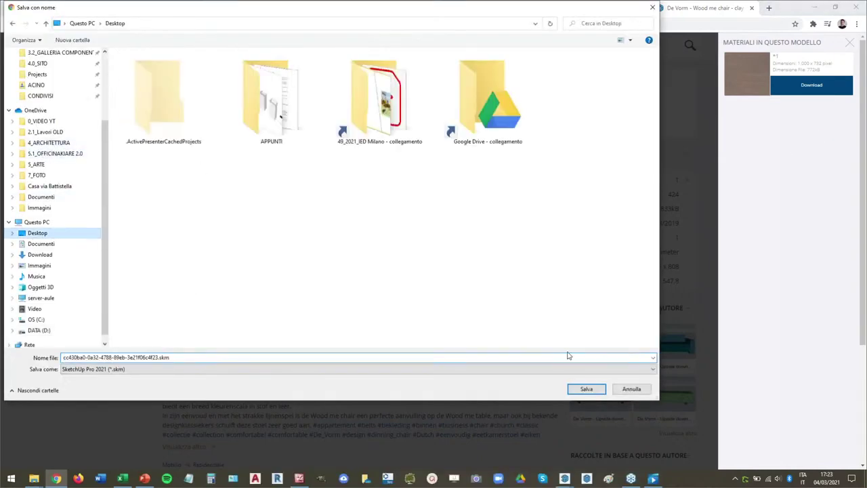
{"action": "left_click", "coordinate": [587, 390]}
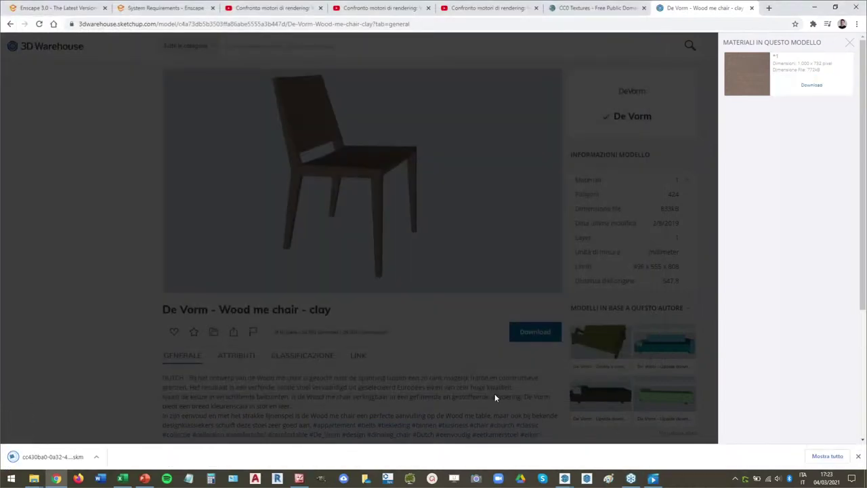
Switch back to SketchUp and Enscape, minimizing Chrome, and open the Desktop folder as a materials collection.
{"action": "mouse_move", "coordinate": [565, 478]}
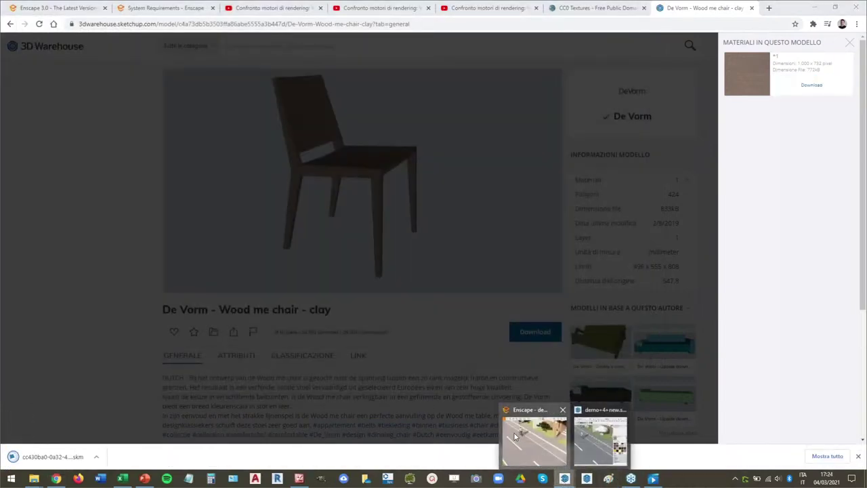
{"action": "left_click", "coordinate": [514, 433]}
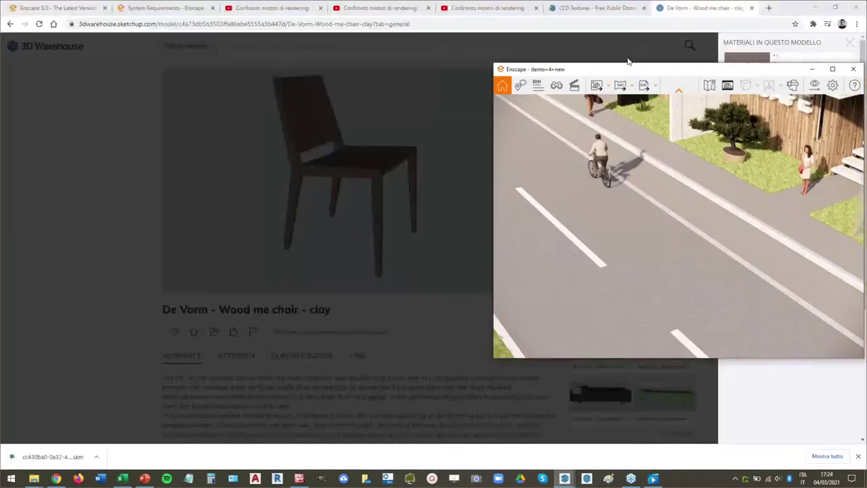
{"action": "left_click", "coordinate": [814, 8]}
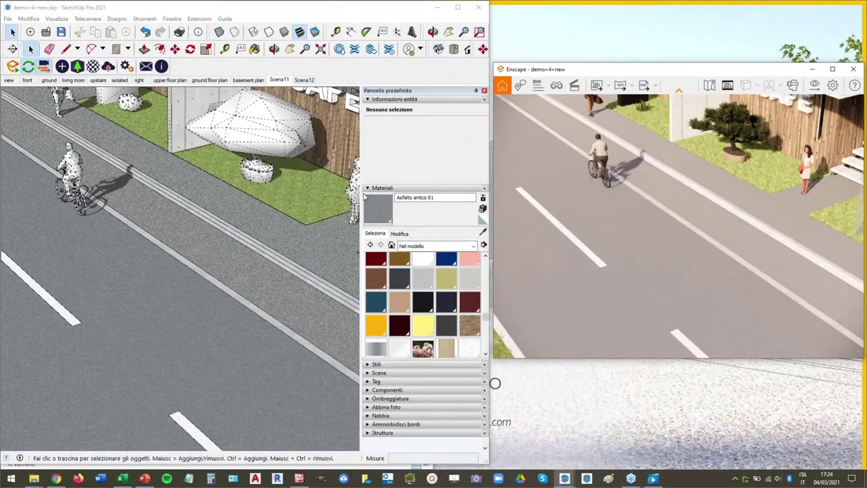
{"action": "left_click", "coordinate": [483, 245]}
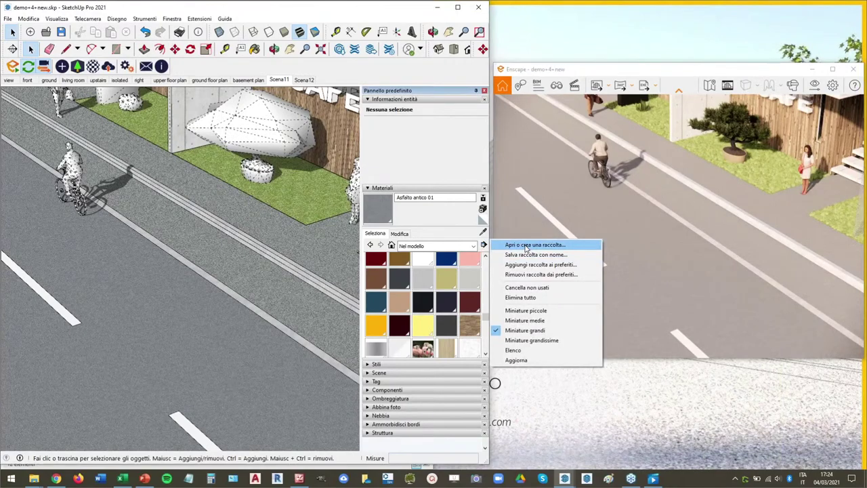
{"action": "left_click", "coordinate": [527, 246]}
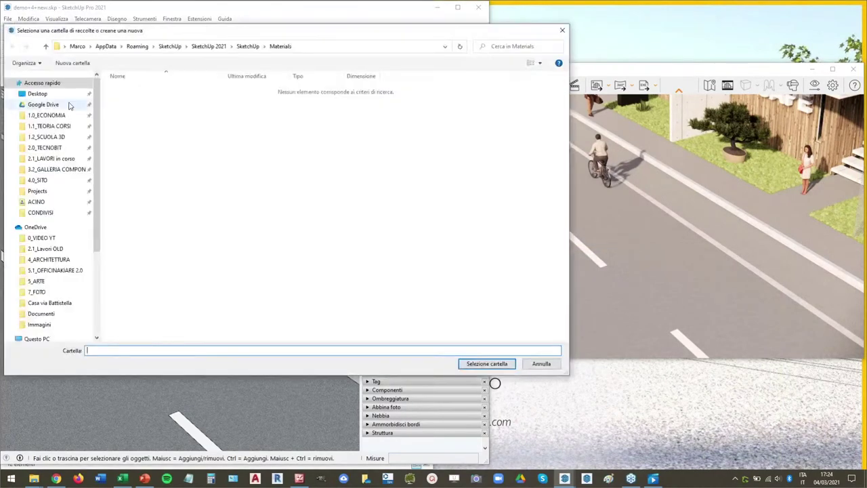
{"action": "left_click", "coordinate": [37, 94]}
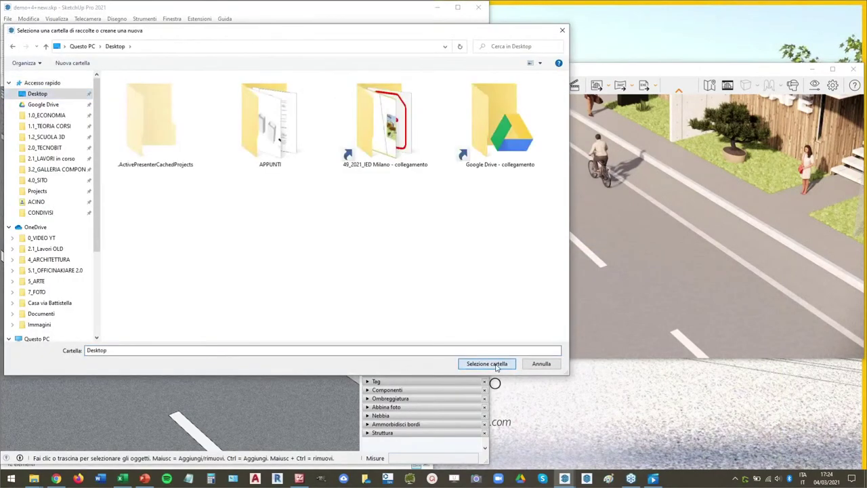
{"action": "left_click", "coordinate": [486, 363]}
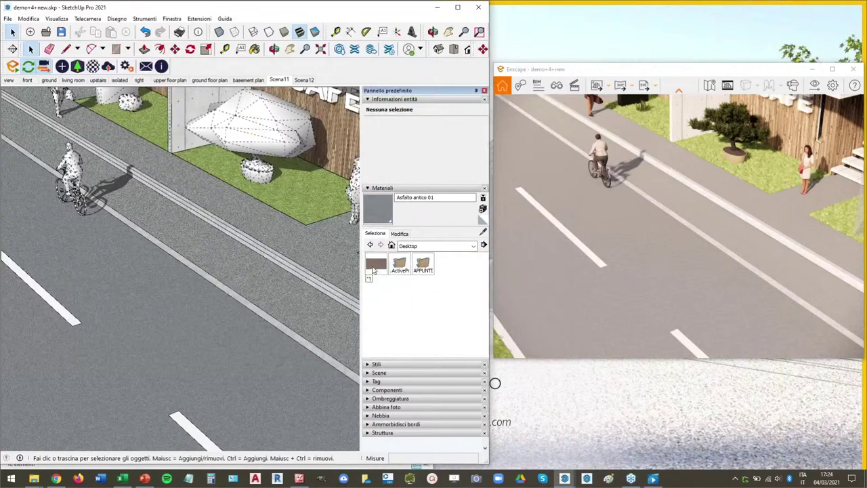
Paint the white building block beside the house with the downloaded wood material from the Desktop collection.
{"action": "left_click", "coordinate": [374, 265]}
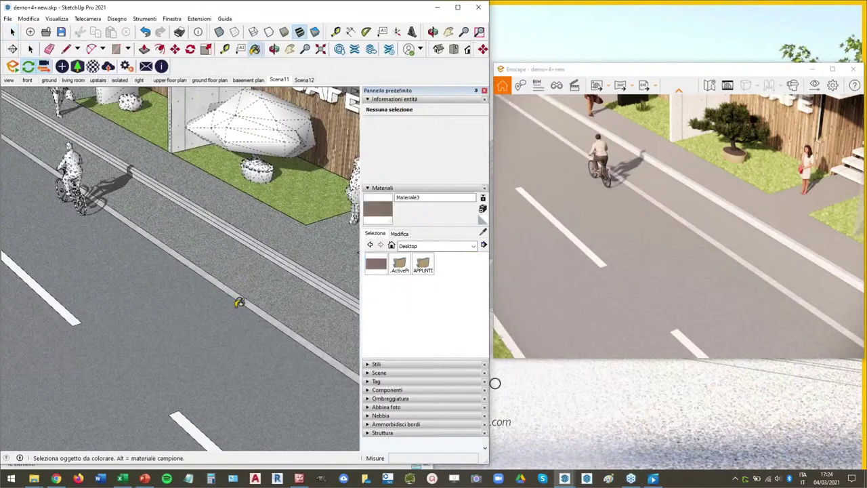
{"action": "scroll", "coordinate": [266, 282], "scroll_direction": "down", "scroll_amount": 10}
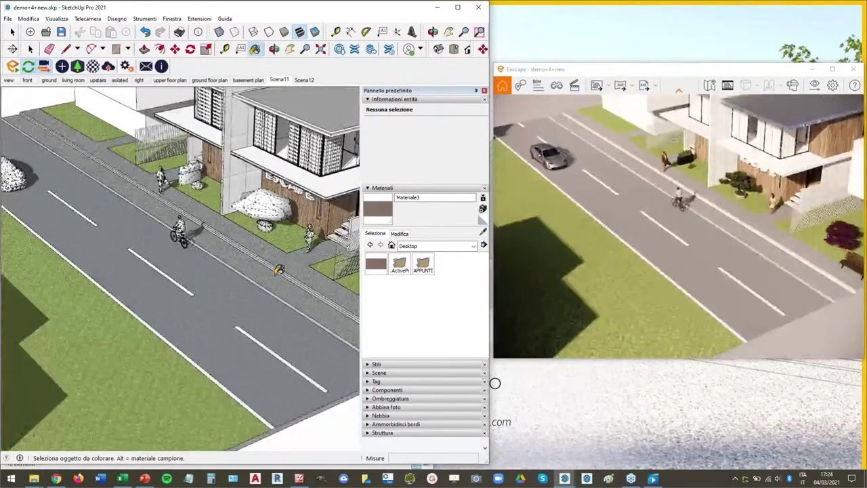
{"action": "key", "text": "ctrl+z"}
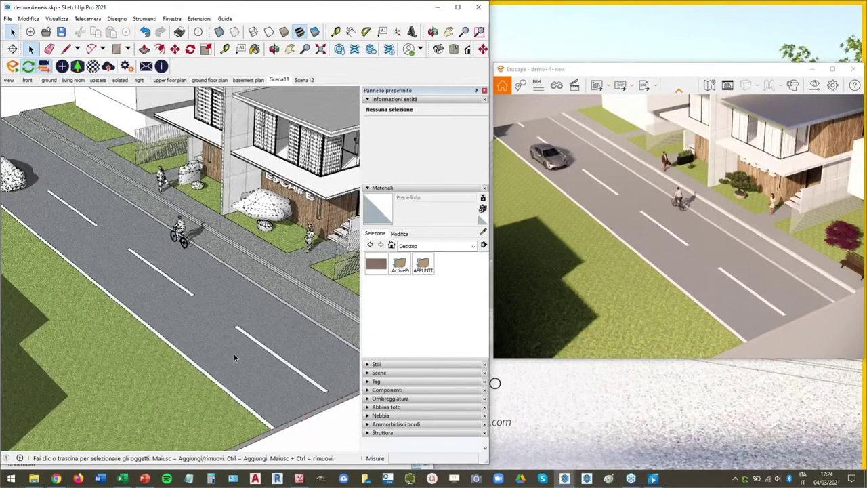
{"action": "scroll", "coordinate": [177, 347], "scroll_direction": "down", "scroll_amount": 2}
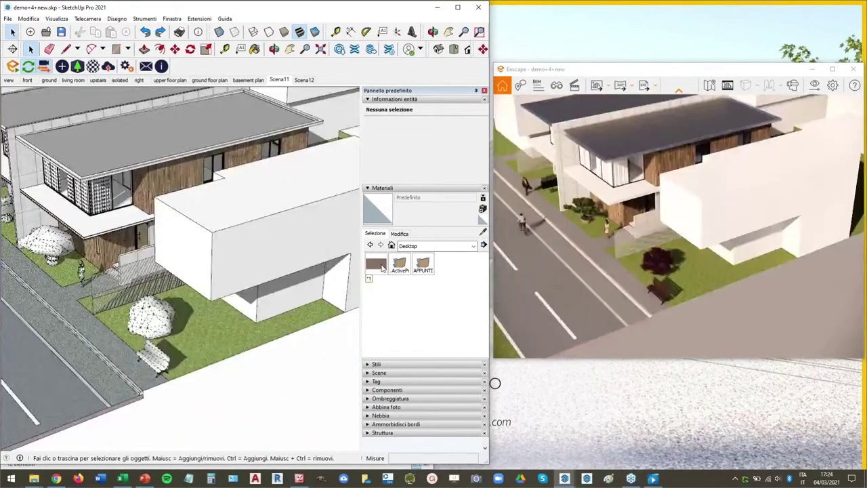
{"action": "key", "text": "b"}
{"action": "left_click", "coordinate": [258, 213]}
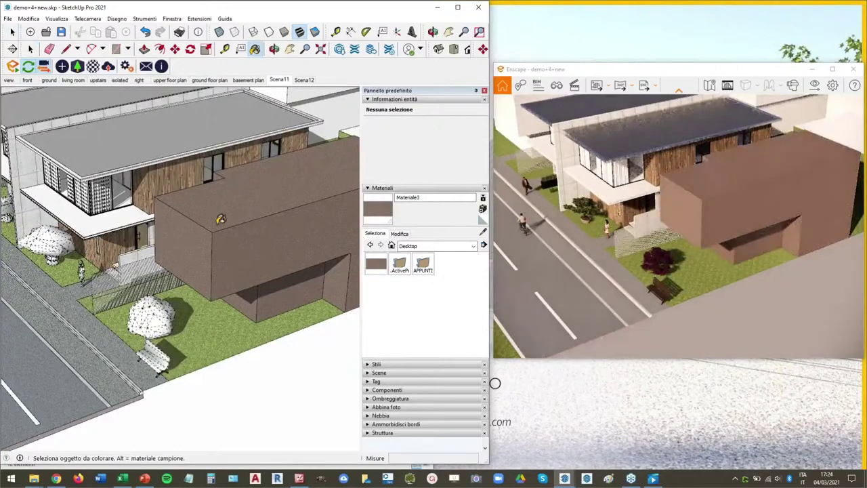
Set the wood material's texture width to 100 cm with its proportions locked.
{"action": "scroll", "coordinate": [247, 204], "scroll_direction": "up", "scroll_amount": 8}
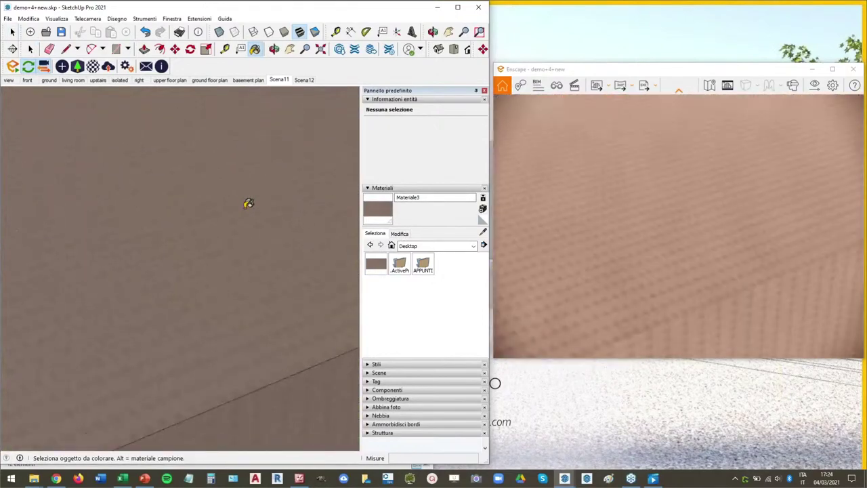
{"action": "scroll", "coordinate": [248, 203], "scroll_direction": "up", "scroll_amount": 2}
{"action": "left_click", "coordinate": [400, 233]}
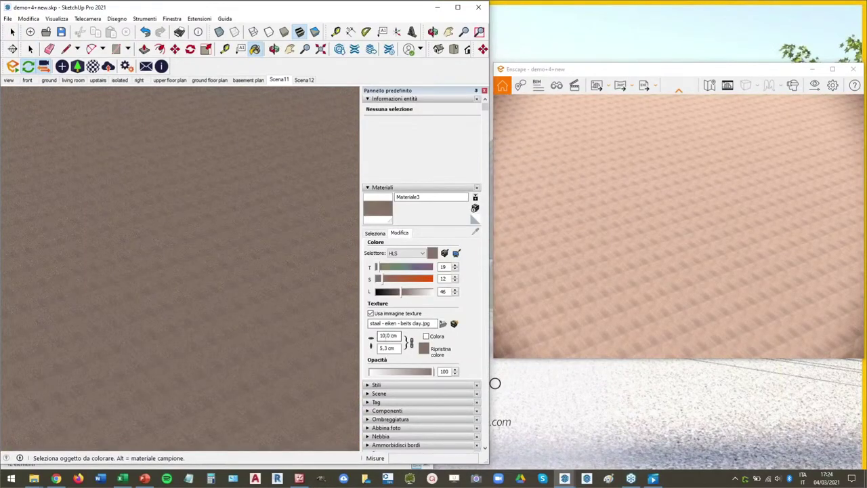
{"action": "double_click", "coordinate": [388, 336]}
{"action": "type", "text": "100"}
{"action": "key", "text": "Return"}
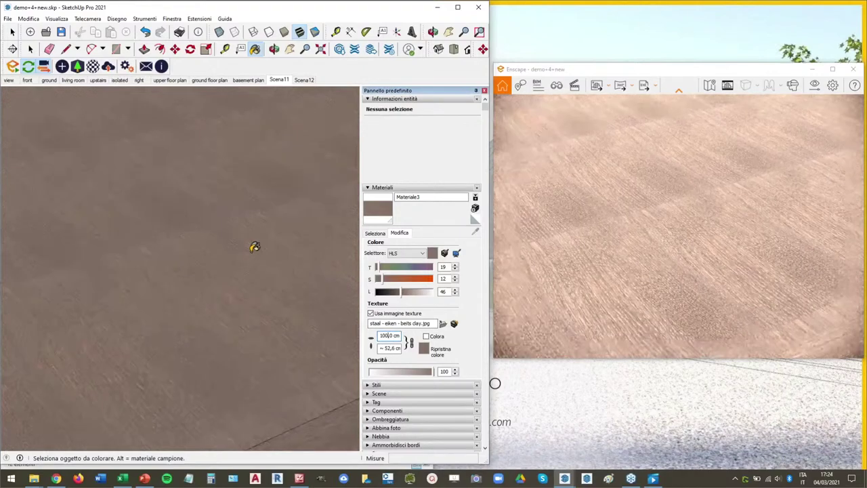
Examine the rescaled wood texture on the block up close and from afar in the model and live render, returning to the Select tool.
{"action": "scroll", "coordinate": [254, 247], "scroll_direction": "down", "scroll_amount": 4}
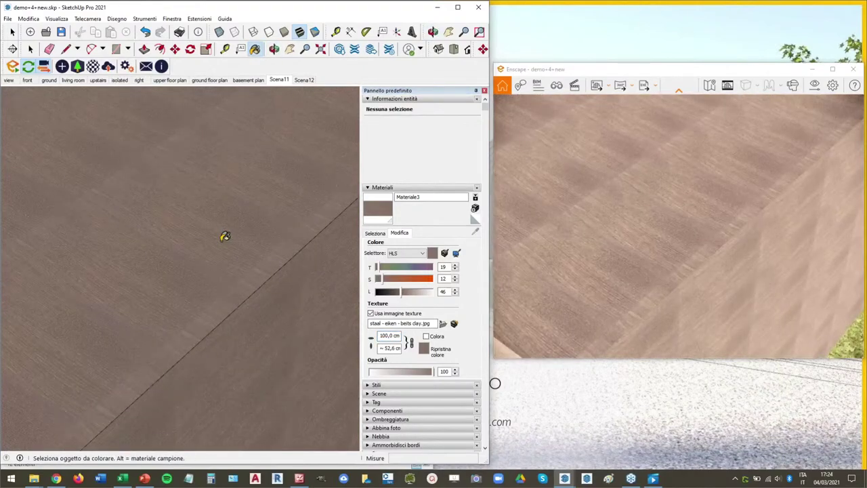
{"action": "scroll", "coordinate": [228, 232], "scroll_direction": "up", "scroll_amount": 3}
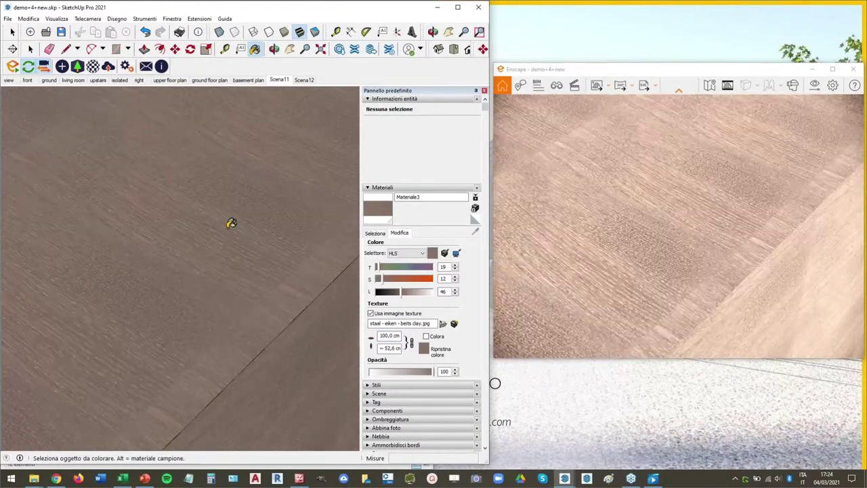
{"action": "mouse_move", "coordinate": [228, 221]}
{"action": "middle_mouse_down"}
{"action": "mouse_move", "coordinate": [287, 236]}
{"action": "mouse_move", "coordinate": [293, 200]}
{"action": "middle_mouse_up"}
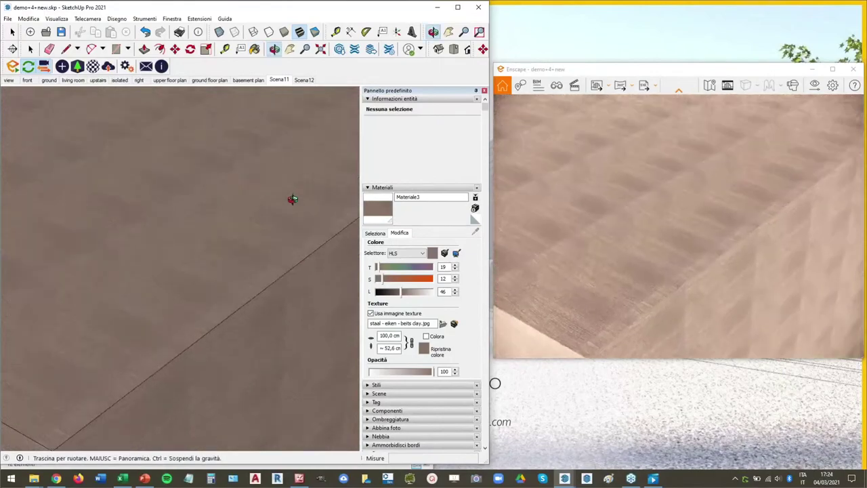
{"action": "scroll", "coordinate": [295, 204], "scroll_direction": "down", "scroll_amount": 10}
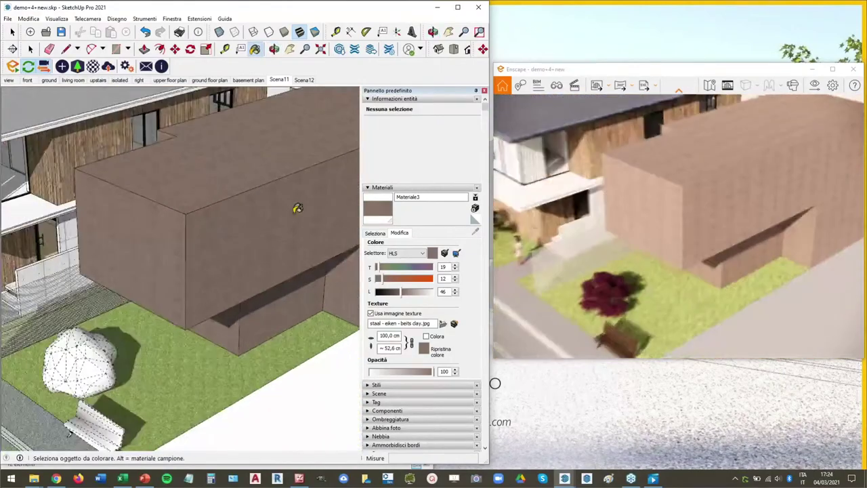
{"action": "scroll", "coordinate": [297, 208], "scroll_direction": "down", "scroll_amount": 6}
{"action": "key", "text": "space"}
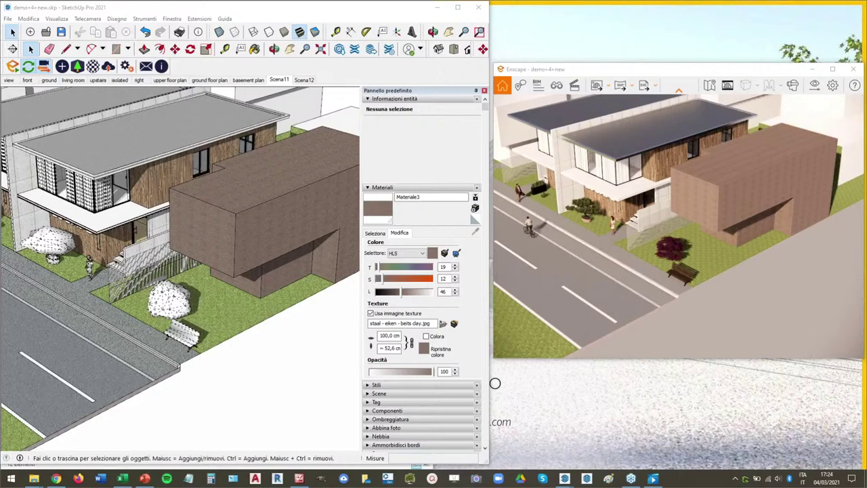
{"action": "scroll", "coordinate": [345, 328], "scroll_direction": "down", "scroll_amount": 3}
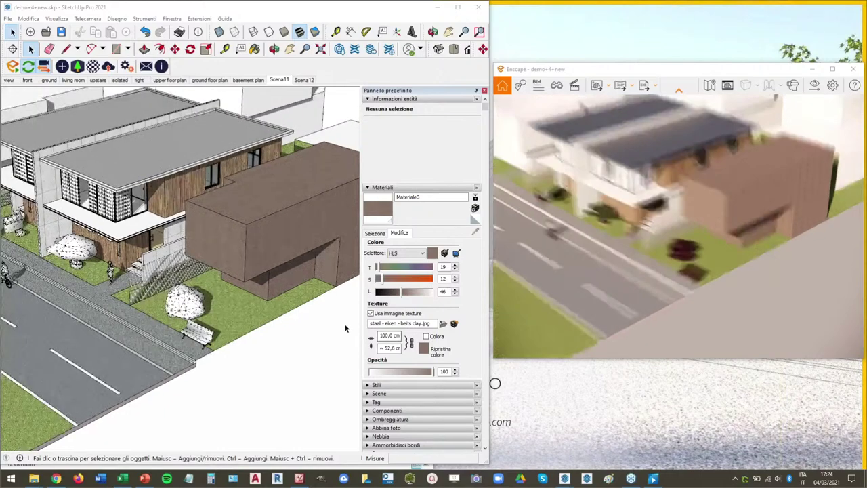
{"action": "middle_click_drag", "start_coordinate": [345, 328], "coordinate": [153, 143]}
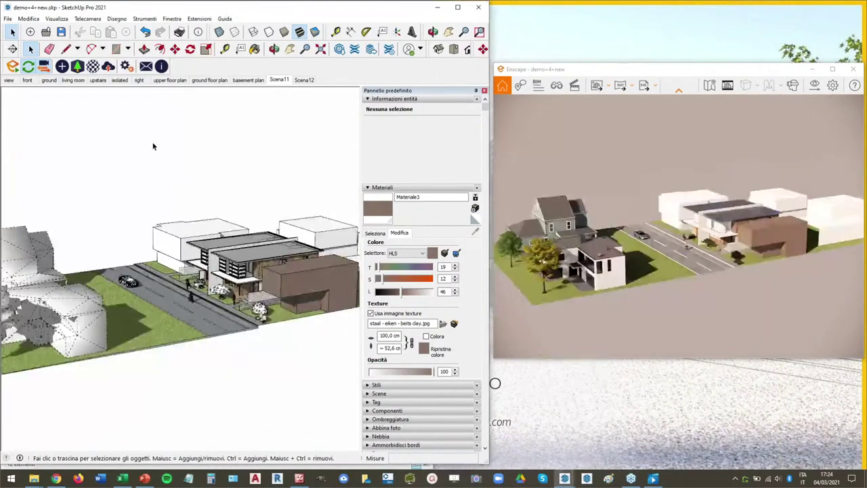
Open the living room scene, select the ceiling spotlights and review their Enscape light settings, including the IES profile option.
{"action": "left_click", "coordinate": [44, 67]}
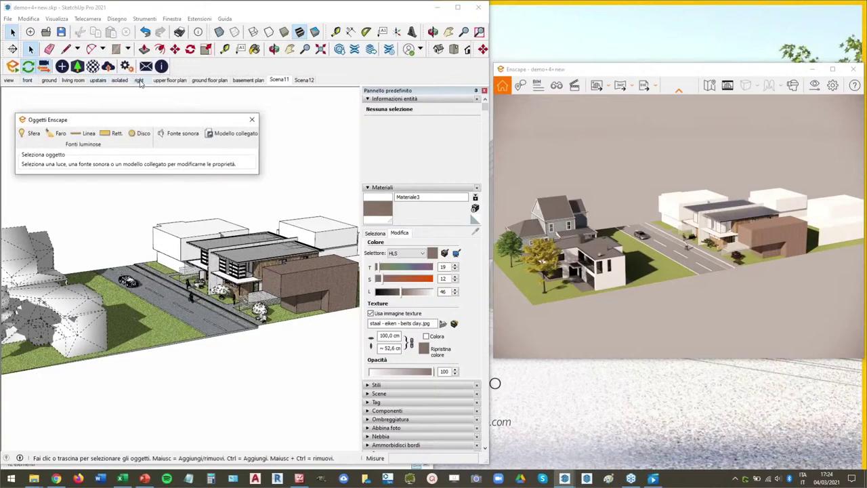
{"action": "left_click", "coordinate": [73, 80]}
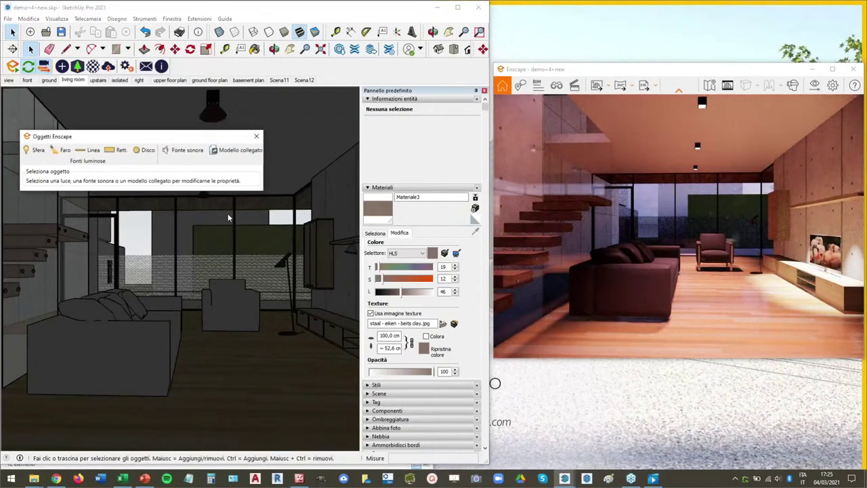
{"action": "left_click", "coordinate": [214, 115]}
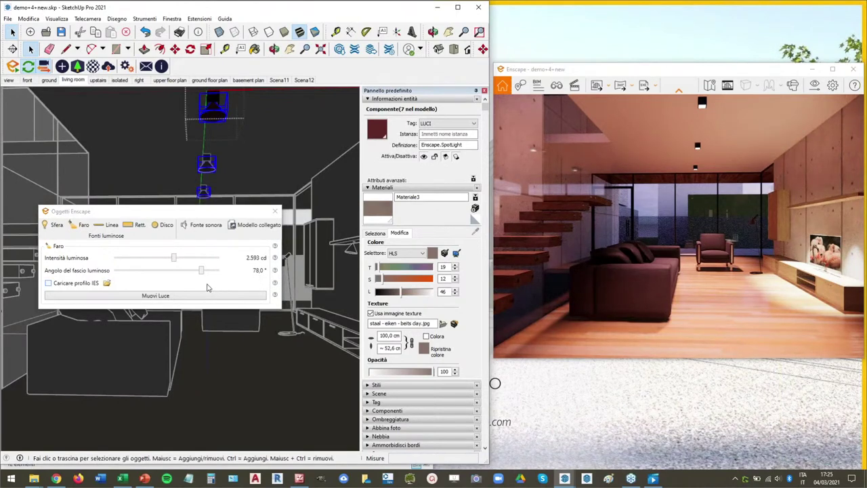
{"action": "left_click", "coordinate": [274, 210]}
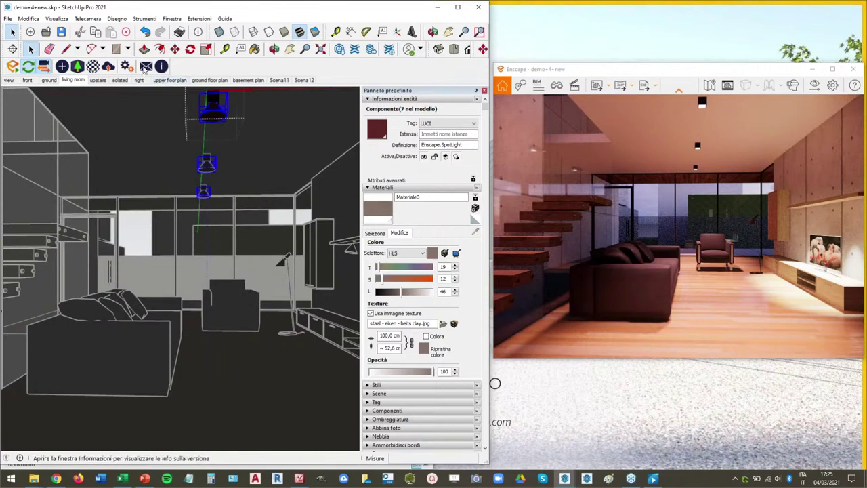
{"action": "left_click", "coordinate": [62, 66]}
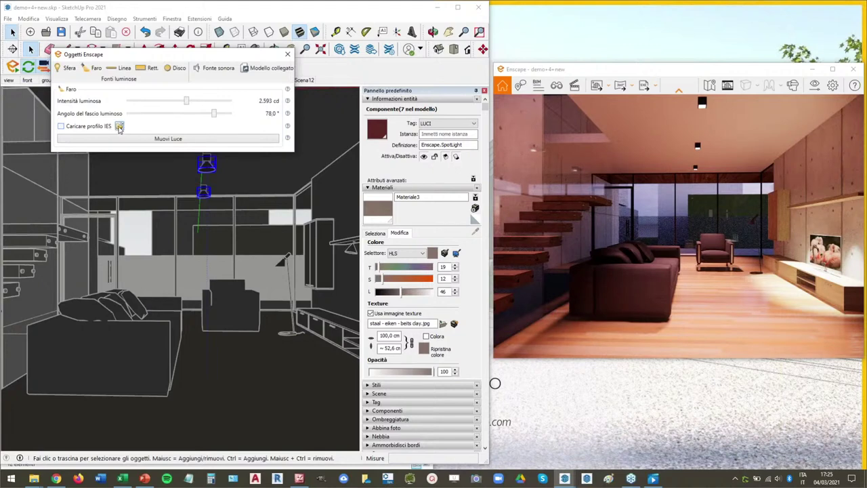
{"action": "left_click", "coordinate": [288, 53]}
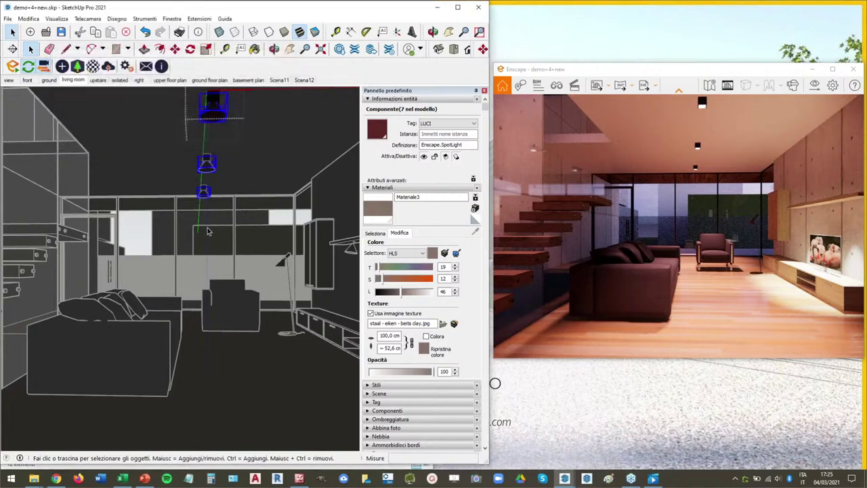
{"action": "left_click", "coordinate": [73, 79]}
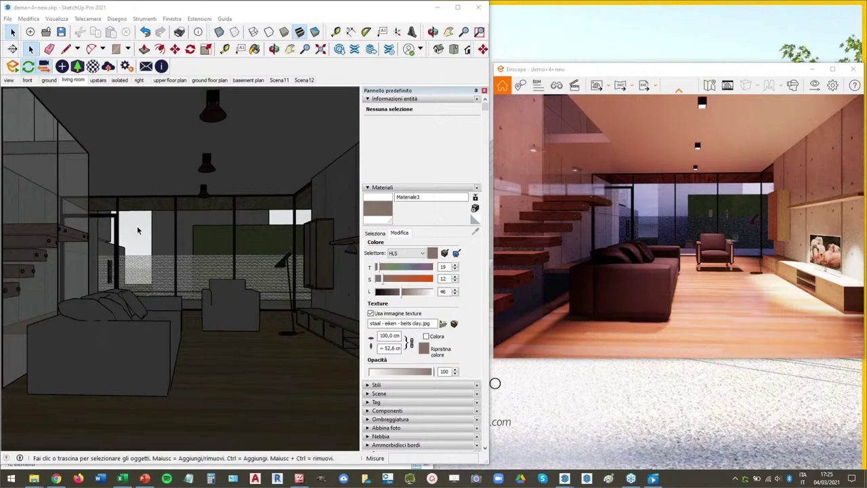
Open Scena11, select the wood-textured block beside the house and examine its texture up close and from afar.
{"action": "left_click", "coordinate": [280, 80]}
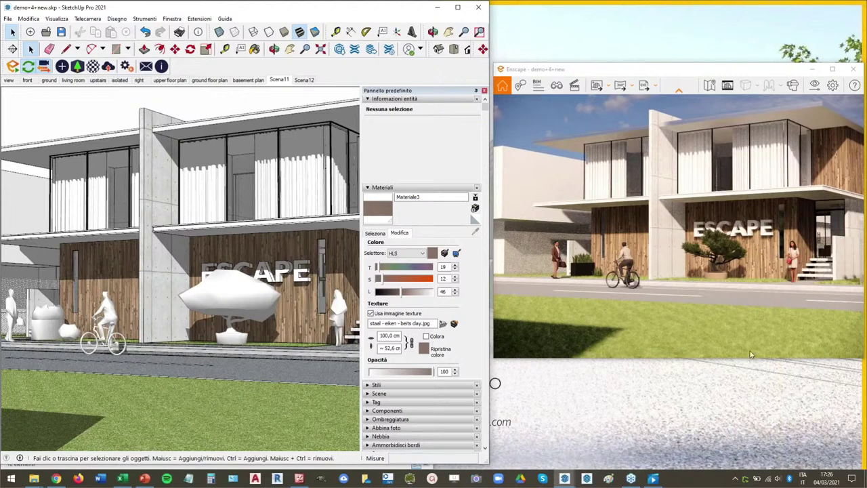
{"action": "left_click", "coordinate": [495, 383]}
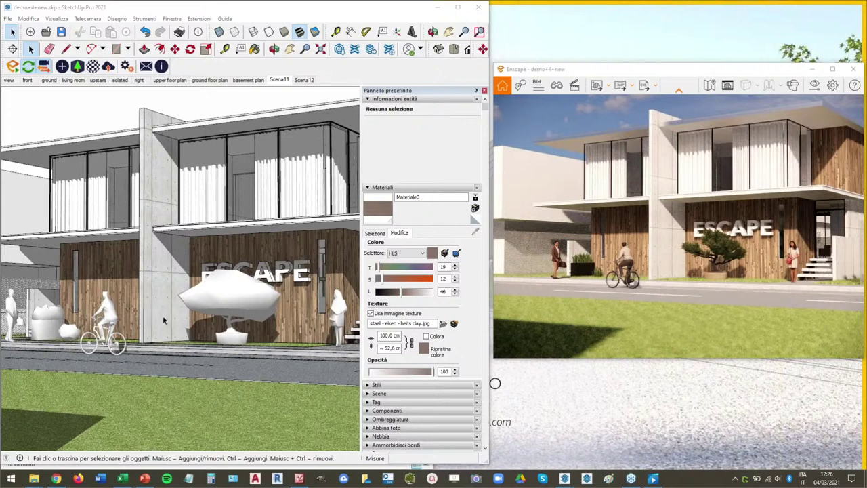
{"action": "mouse_move", "coordinate": [164, 320]}
{"action": "middle_mouse_down"}
{"action": "mouse_move", "coordinate": [133, 293]}
{"action": "mouse_move", "coordinate": [224, 278]}
{"action": "middle_mouse_up"}
{"action": "scroll", "coordinate": [312, 261], "scroll_direction": "down", "scroll_amount": 3}
{"action": "left_click", "coordinate": [306, 261]}
{"action": "scroll", "coordinate": [301, 262], "scroll_direction": "up", "scroll_amount": 2}
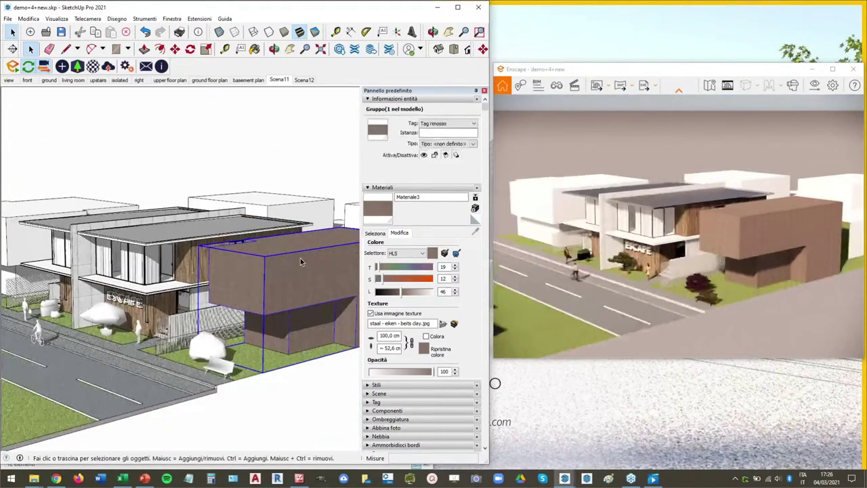
{"action": "scroll", "coordinate": [291, 281], "scroll_direction": "up", "scroll_amount": 8}
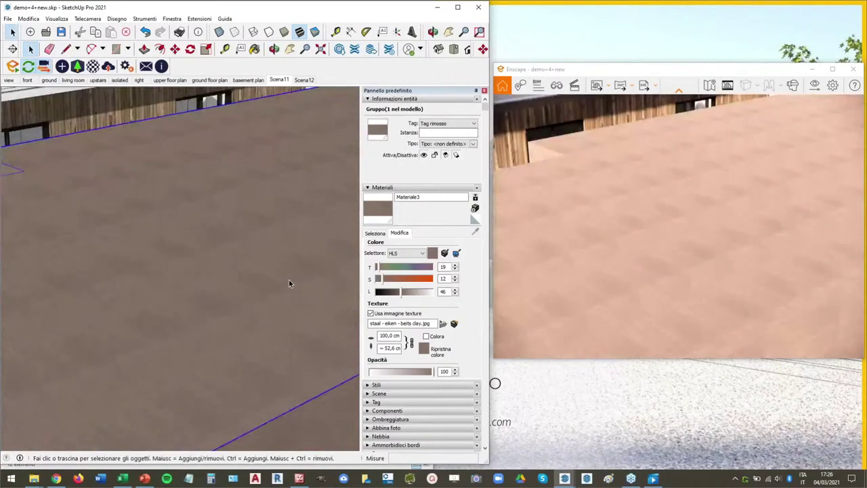
{"action": "scroll", "coordinate": [290, 283], "scroll_direction": "down", "scroll_amount": 8}
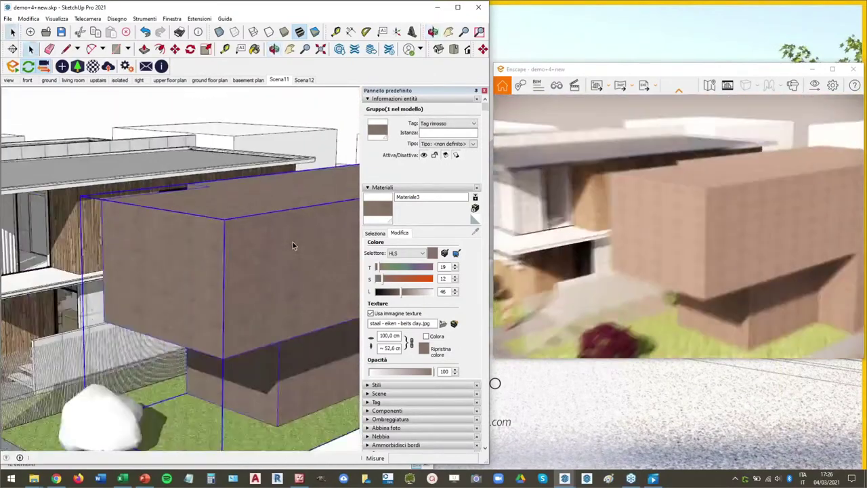
{"action": "scroll", "coordinate": [307, 248], "scroll_direction": "down", "scroll_amount": 2}
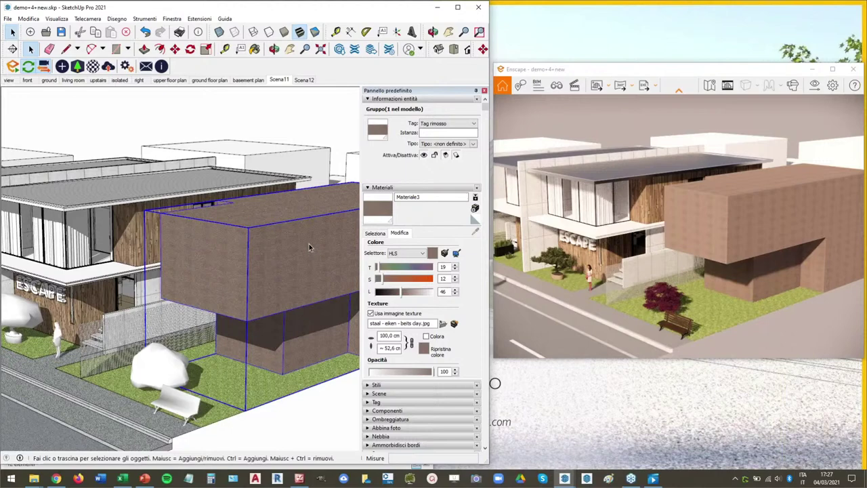
Clear the block's selection and reframe the model on the house, the street and the neighbouring buildings.
{"action": "key", "text": "Page_Down"}
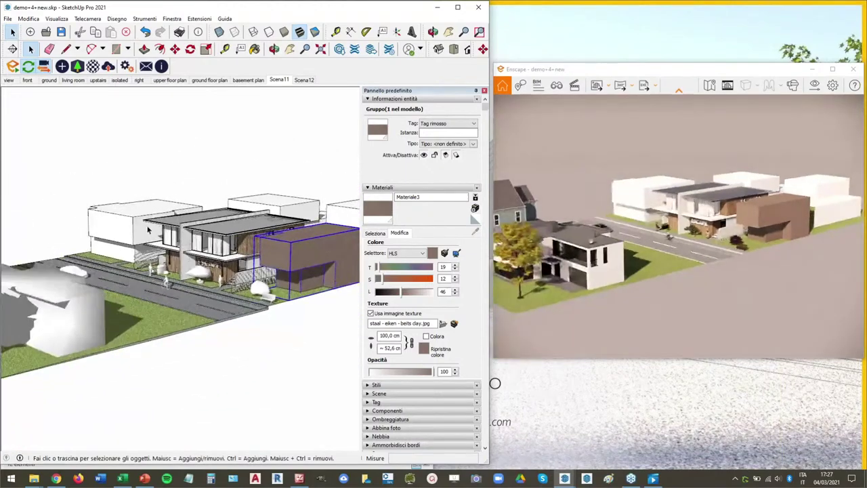
{"action": "scroll", "coordinate": [217, 252], "scroll_direction": "up", "scroll_amount": 2}
{"action": "key", "text": "Escape"}
{"action": "scroll", "coordinate": [217, 252], "scroll_direction": "up", "scroll_amount": 2}
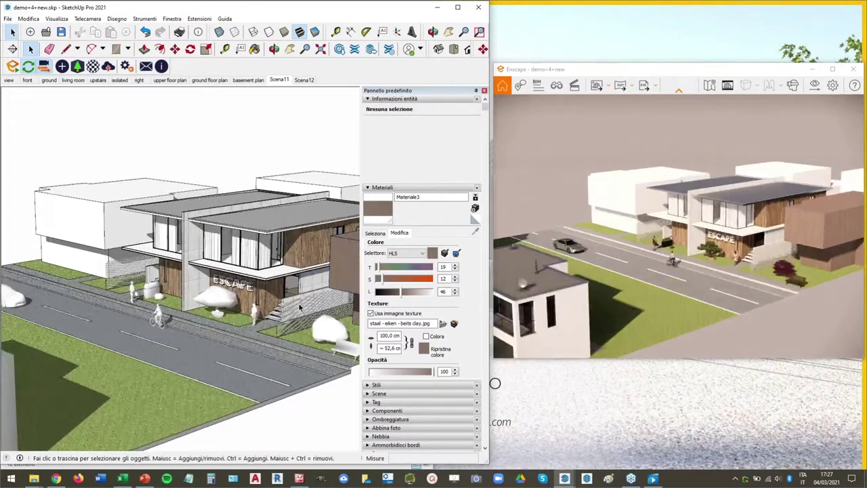
{"action": "scroll", "coordinate": [294, 302], "scroll_direction": "up", "scroll_amount": 2}
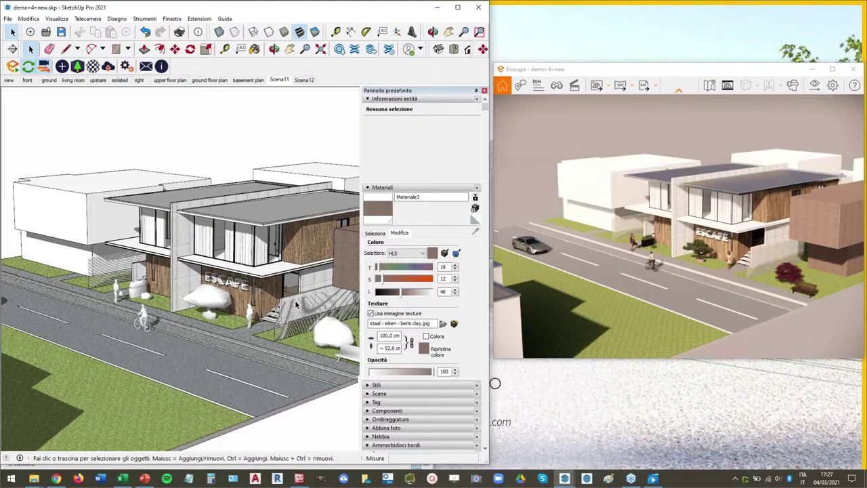
Switch to Chrome, open the bookmarked EnscapeItalia.it site in a new tab and place that tab after the System Requirements one.
{"action": "left_click", "coordinate": [56, 479]}
{"action": "left_click", "coordinate": [60, 8]}
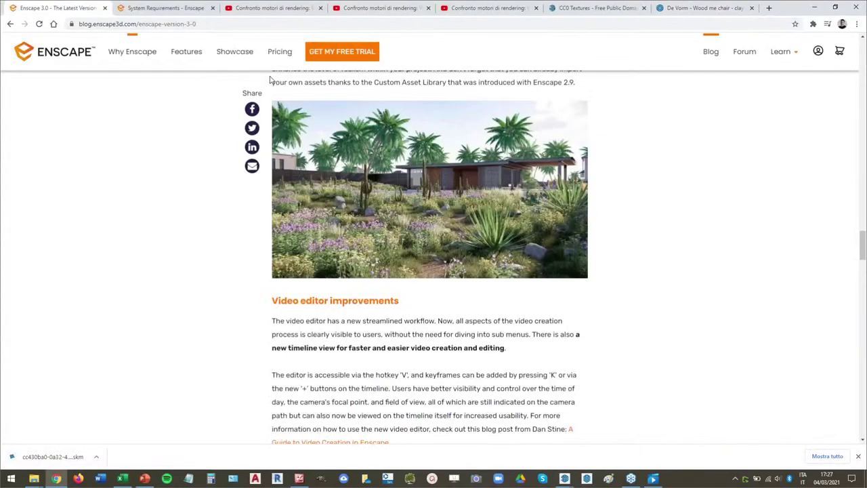
{"action": "left_click", "coordinate": [769, 8]}
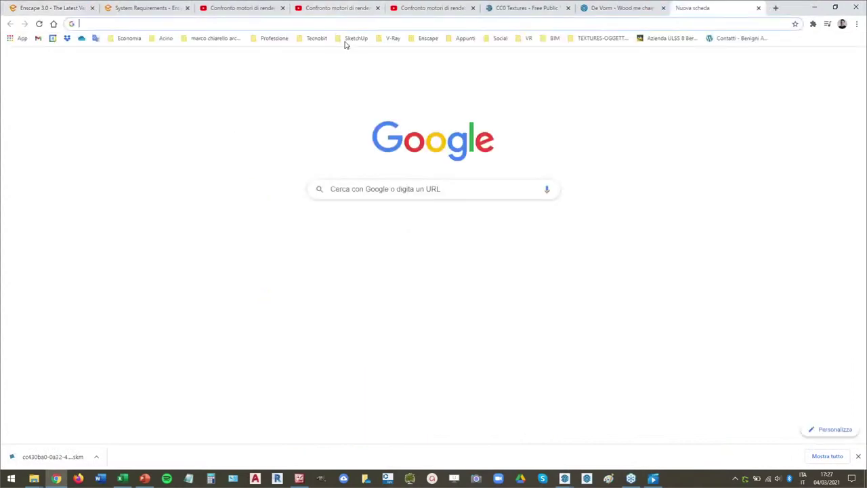
{"action": "left_click", "coordinate": [351, 39]}
{"action": "left_click", "coordinate": [326, 47]}
{"action": "left_click", "coordinate": [317, 38]}
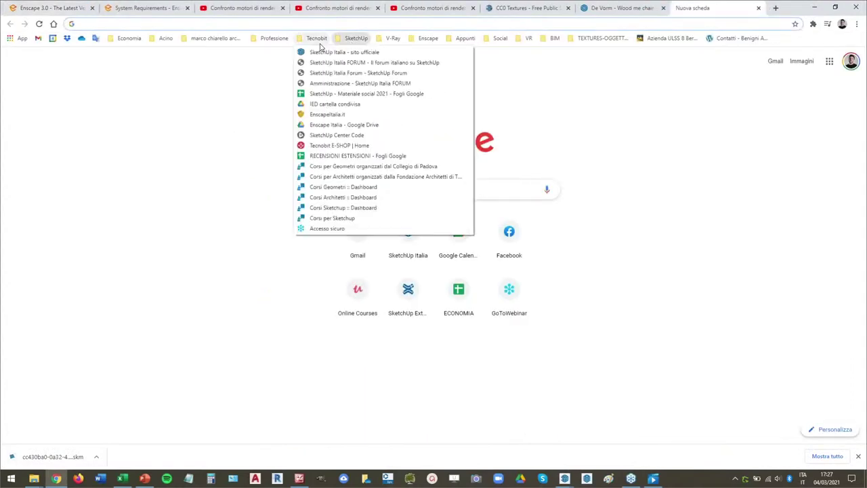
{"action": "left_click", "coordinate": [334, 115]}
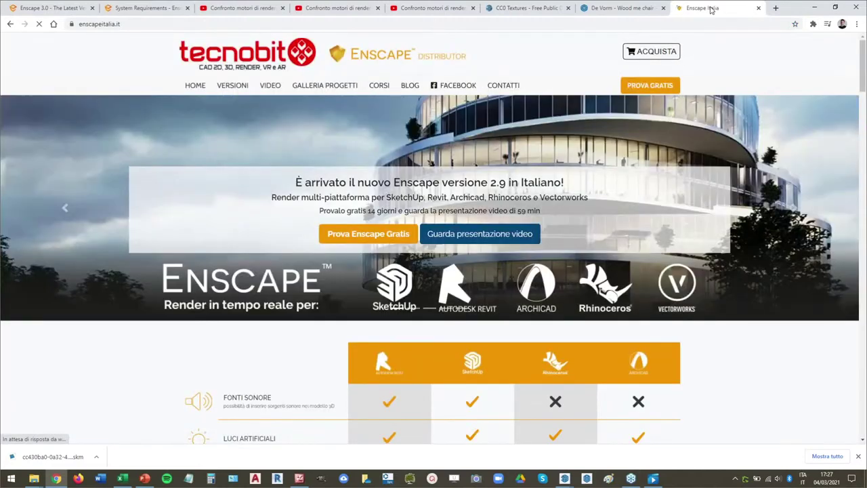
{"action": "left_click_drag", "start_coordinate": [712, 8], "coordinate": [224, 9]}
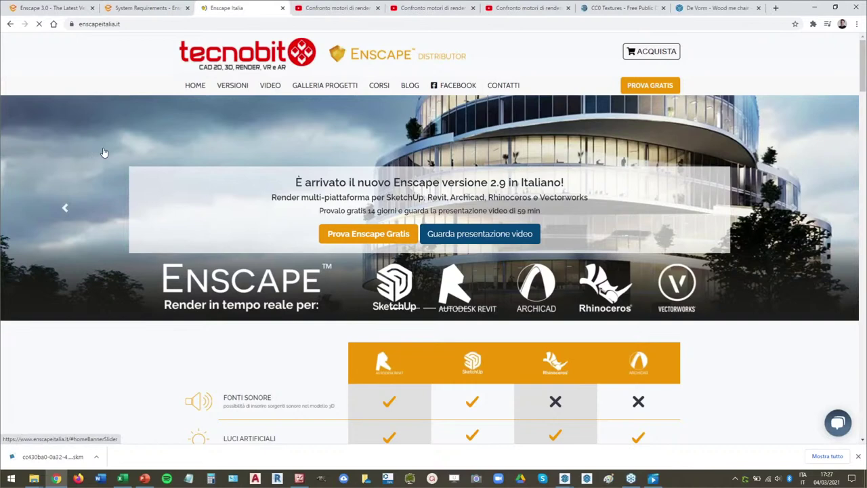
Open the Enscape Italia blog and look through its posts about the monthly "Chiedi all'esperto Enscape" event.
{"action": "left_click", "coordinate": [410, 87]}
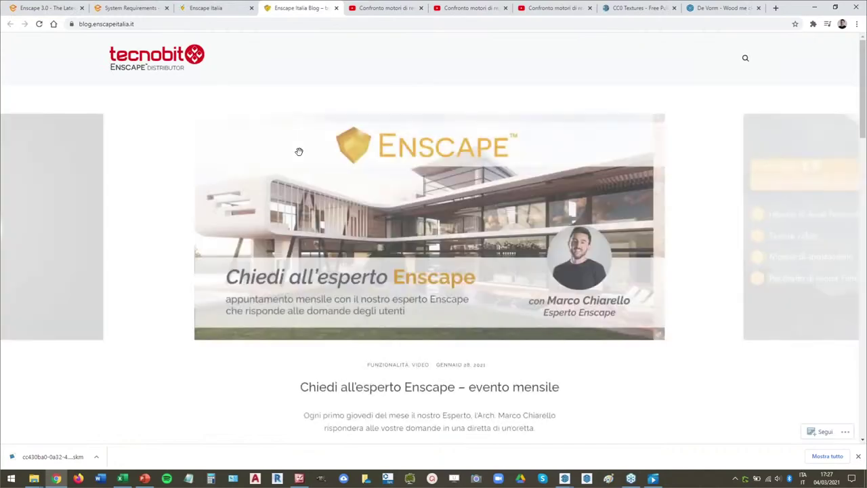
{"action": "scroll", "coordinate": [168, 194], "scroll_direction": "down", "scroll_amount": 3}
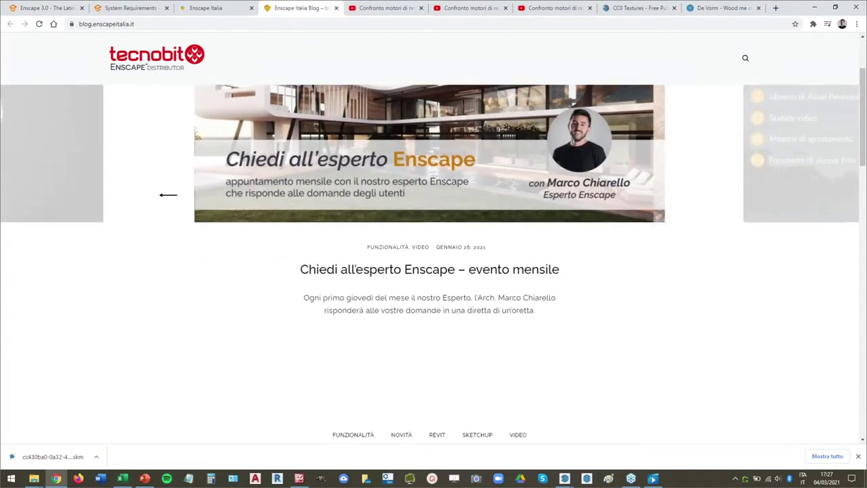
{"action": "scroll", "coordinate": [168, 195], "scroll_direction": "down", "scroll_amount": 3}
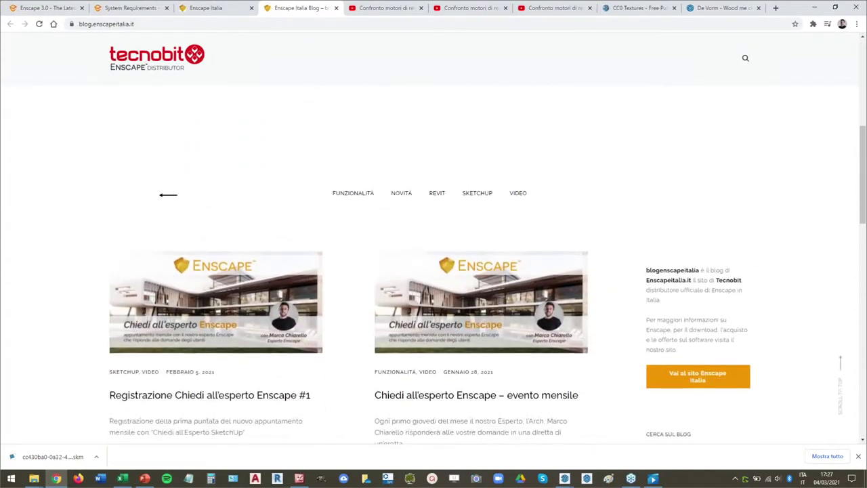
{"action": "scroll", "coordinate": [168, 196], "scroll_direction": "down", "scroll_amount": 2}
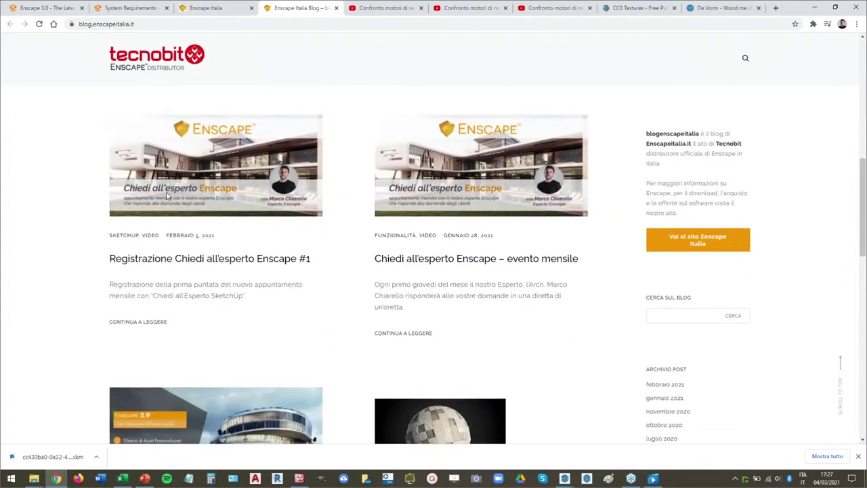
{"action": "scroll", "coordinate": [168, 196], "scroll_direction": "down", "scroll_amount": 2}
{"action": "scroll", "coordinate": [106, 184], "scroll_direction": "up", "scroll_amount": 10}
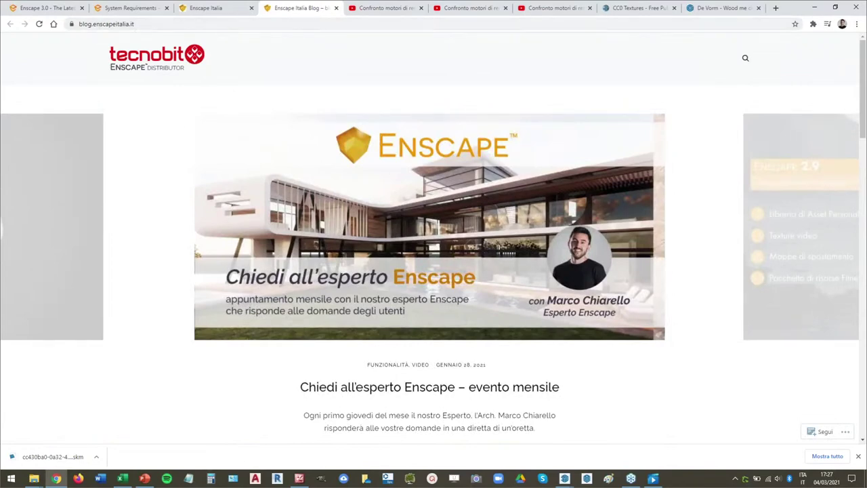
Switch to Excel and review the question in cell I2 about rendering a plan scene from an orthogonal top view.
{"action": "left_click", "coordinate": [132, 479]}
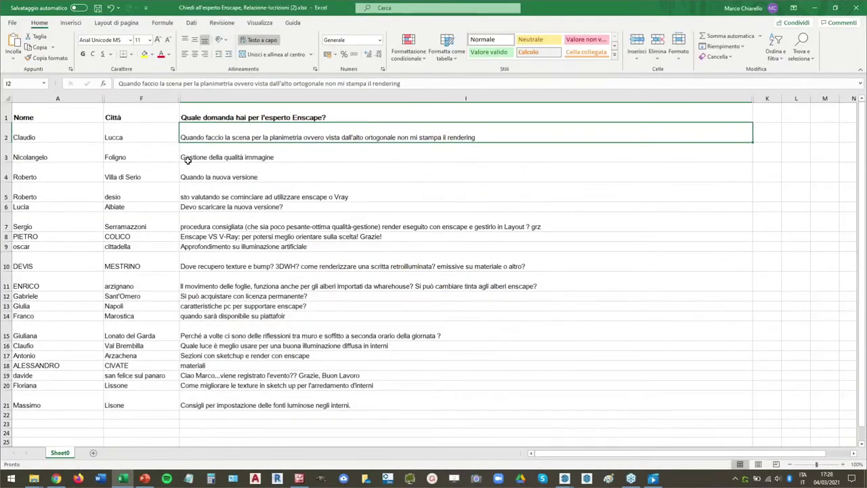
{"action": "left_click", "coordinate": [39, 130]}
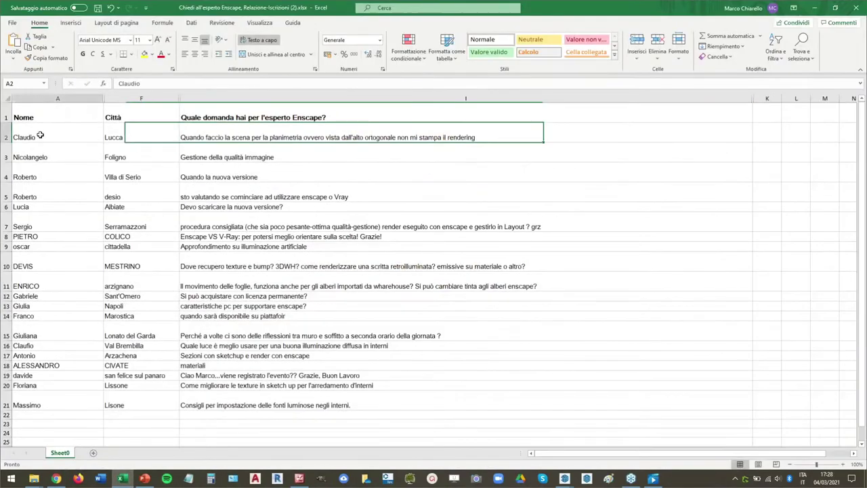
{"action": "left_click", "coordinate": [170, 129]}
{"action": "left_click", "coordinate": [268, 135]}
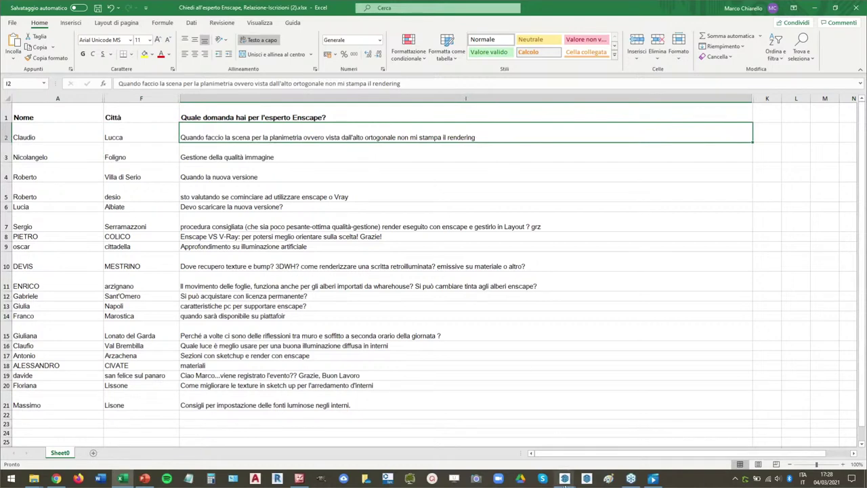
Switch back to SketchUp and Enscape and show the model in a top view with parallel projection.
{"action": "mouse_move", "coordinate": [566, 481]}
{"action": "left_click", "coordinate": [548, 451]}
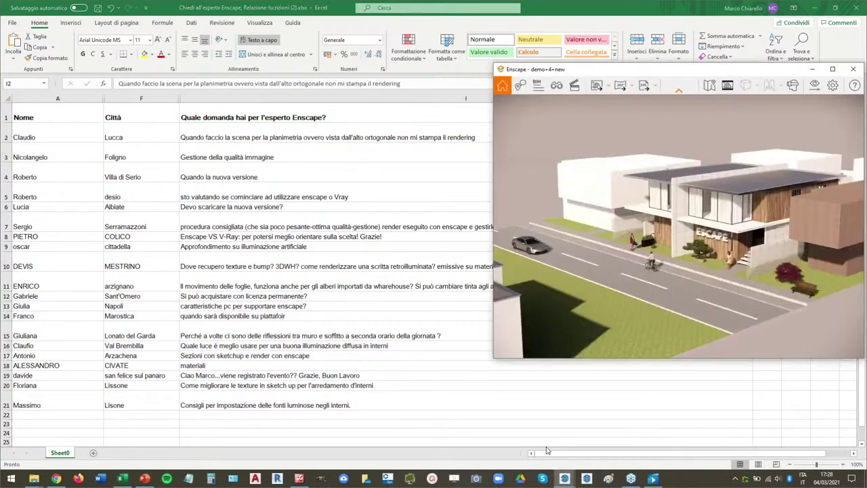
{"action": "left_click", "coordinate": [603, 447]}
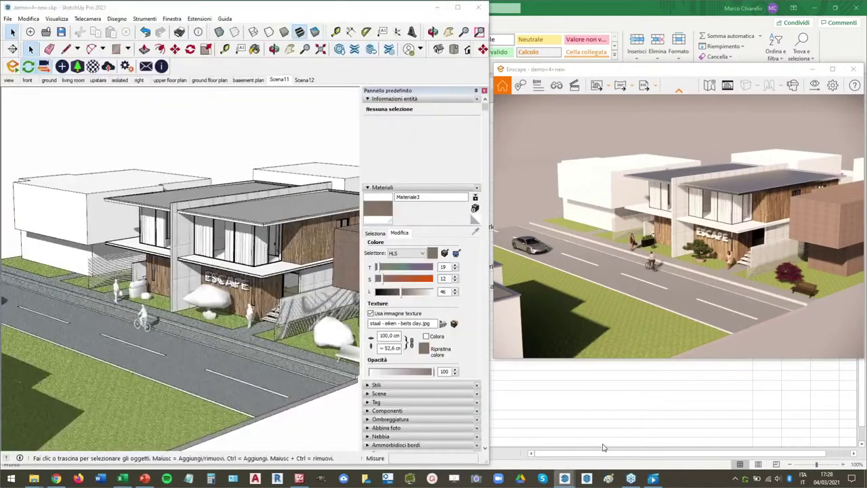
{"action": "middle_click_drag", "start_coordinate": [233, 170], "coordinate": [243, 207]}
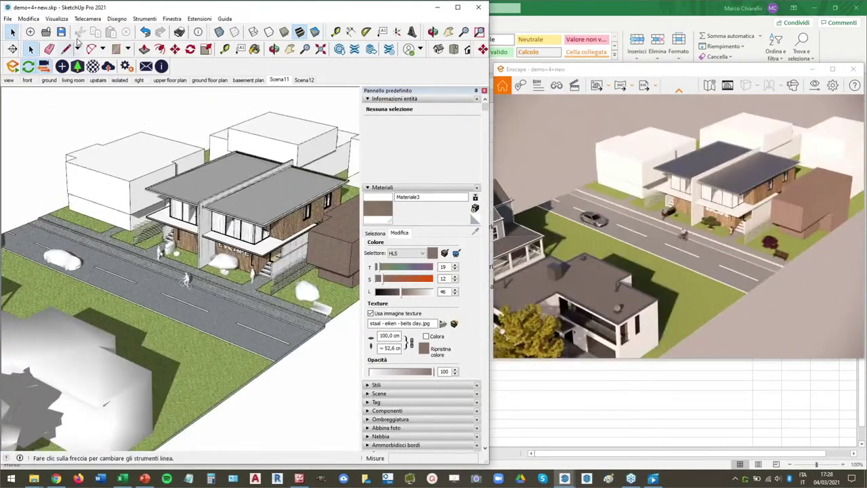
{"action": "left_click", "coordinate": [456, 53]}
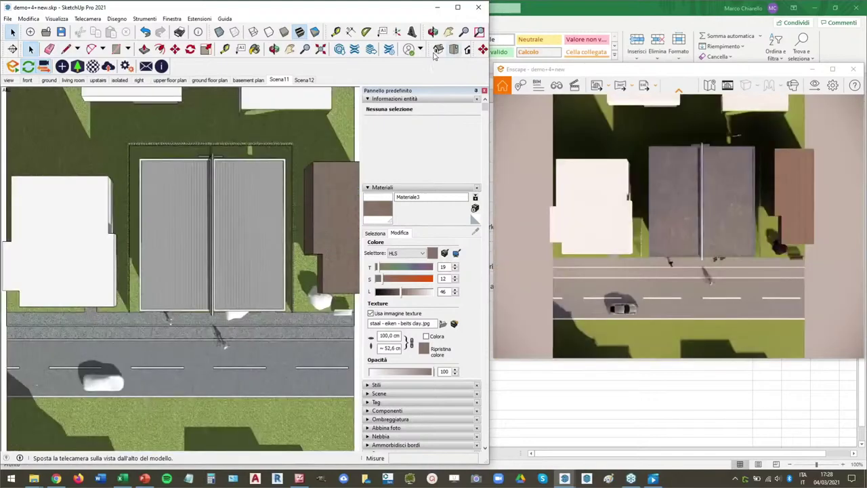
{"action": "left_click", "coordinate": [87, 18]}
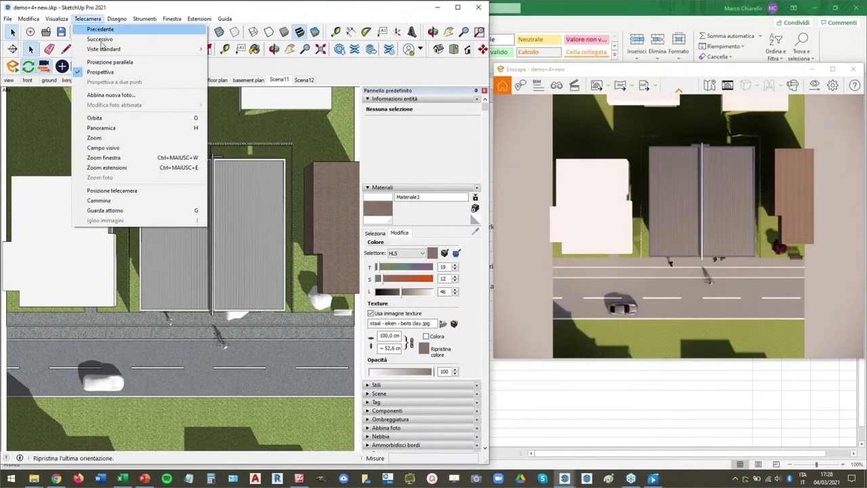
{"action": "left_click", "coordinate": [95, 60]}
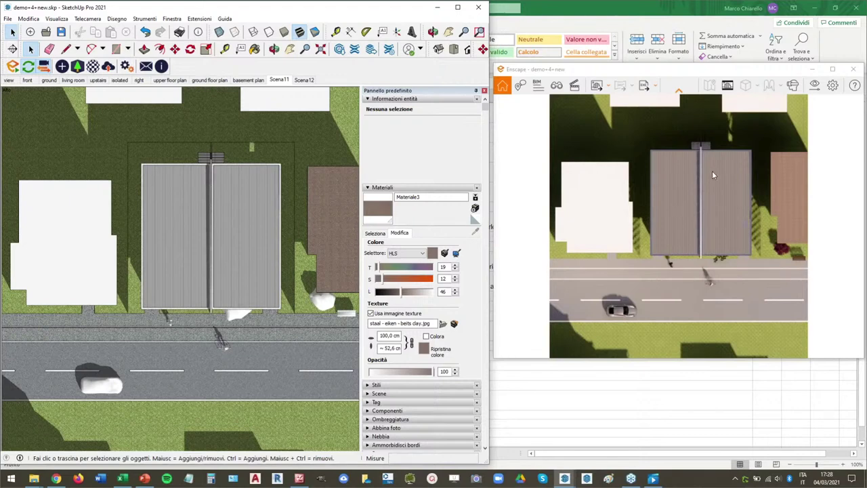
{"action": "left_click", "coordinate": [599, 86]}
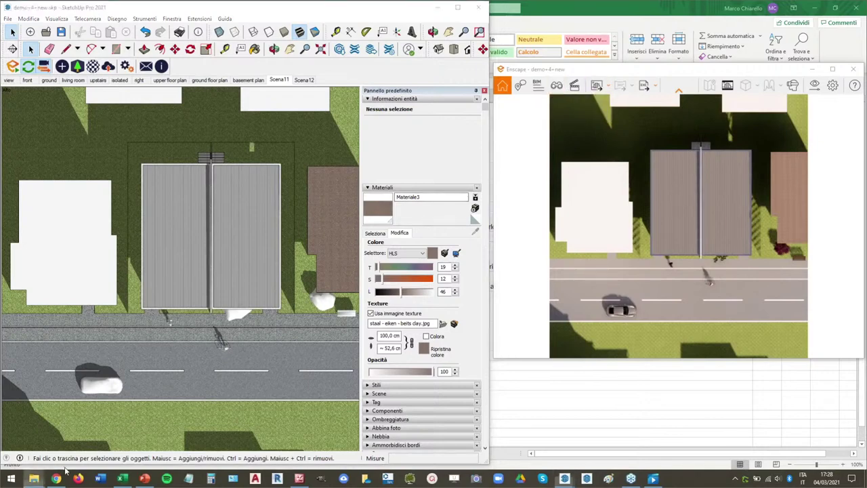
{"action": "mouse_move", "coordinate": [33, 479]}
{"action": "left_click", "coordinate": [154, 434]}
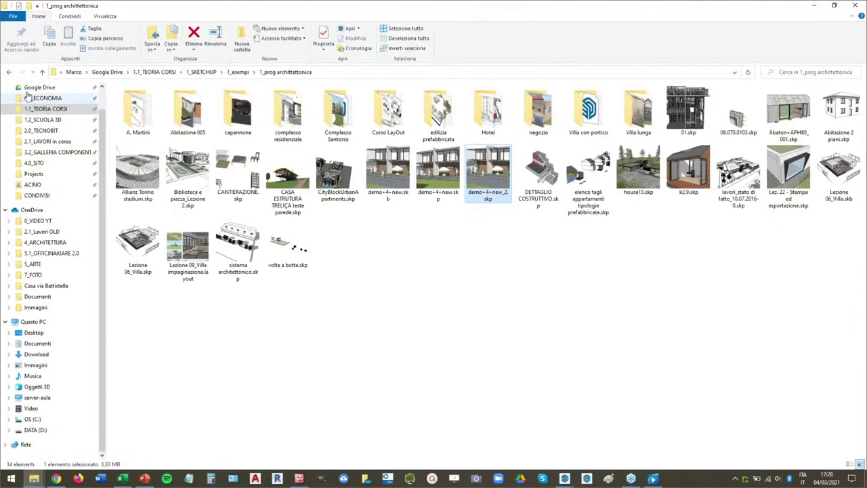
{"action": "left_click", "coordinate": [34, 333]}
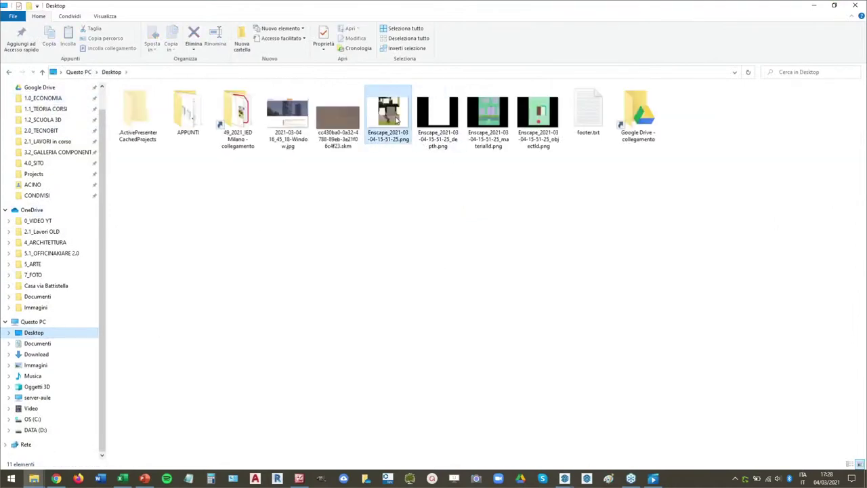
{"action": "double_click", "coordinate": [397, 119]}
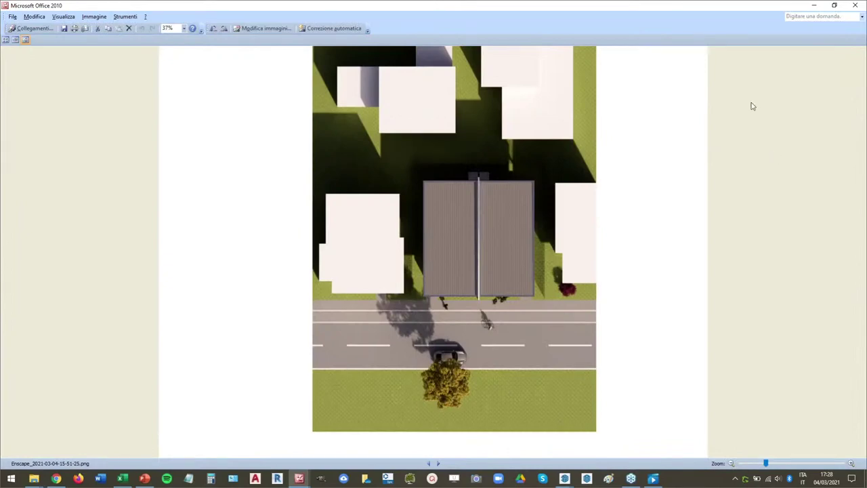
{"action": "left_click", "coordinate": [814, 4]}
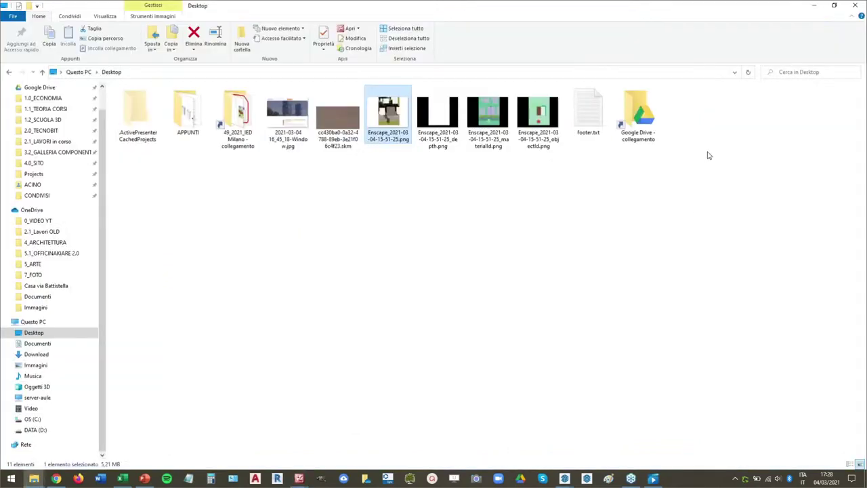
Return to SketchUp and turn the parallel-projection plan into an axonometric view of the house and street.
{"action": "left_click", "coordinate": [814, 5]}
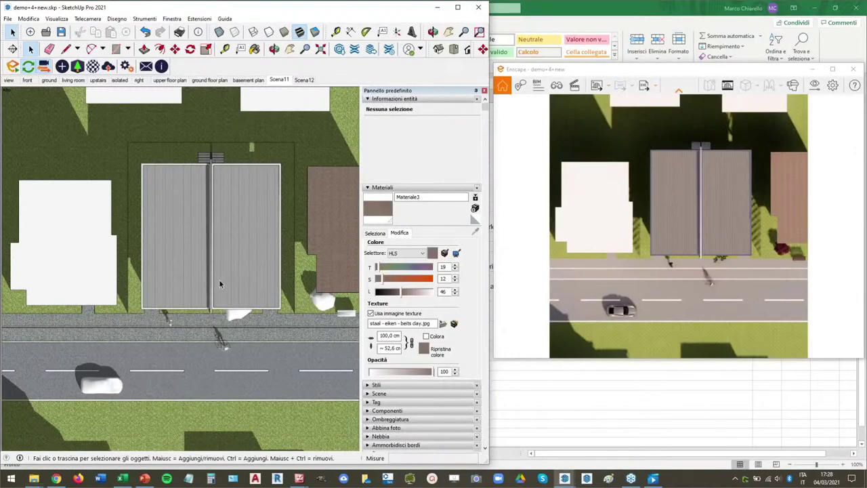
{"action": "key", "text": "o"}
{"action": "mouse_move", "coordinate": [262, 314]}
{"action": "middle_mouse_down"}
{"action": "mouse_move", "coordinate": [174, 194]}
{"action": "mouse_move", "coordinate": [235, 220]}
{"action": "middle_mouse_up"}
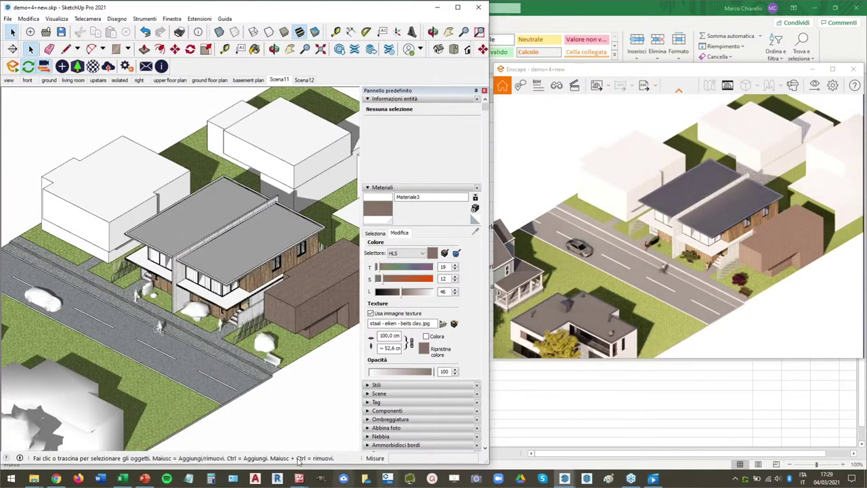
Glance at the question list in Excel, return to SketchUp and inspect the house and street from an axonometric view with Enscape following.
{"action": "left_click", "coordinate": [122, 479]}
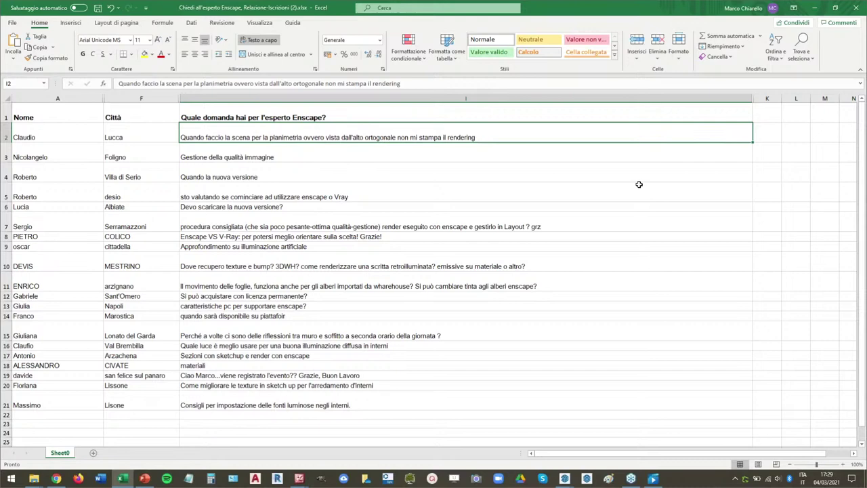
{"action": "left_click", "coordinate": [565, 479]}
{"action": "left_click", "coordinate": [587, 455]}
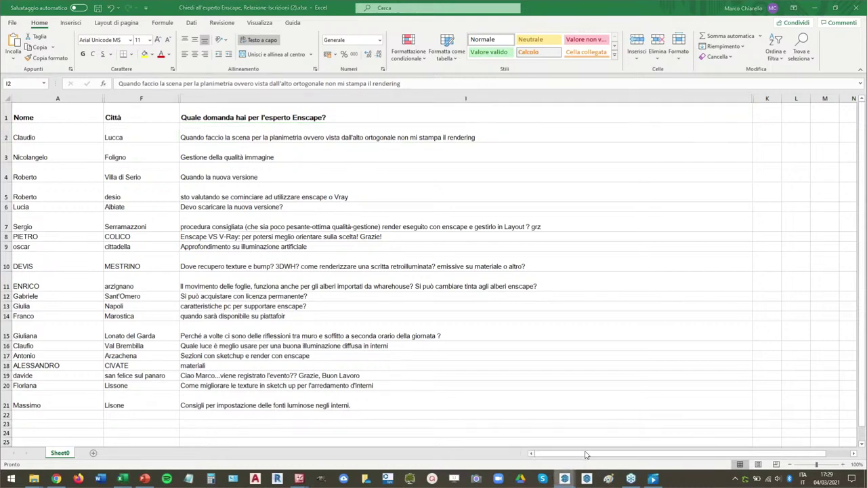
{"action": "mouse_move", "coordinate": [564, 479]}
{"action": "left_click", "coordinate": [546, 449]}
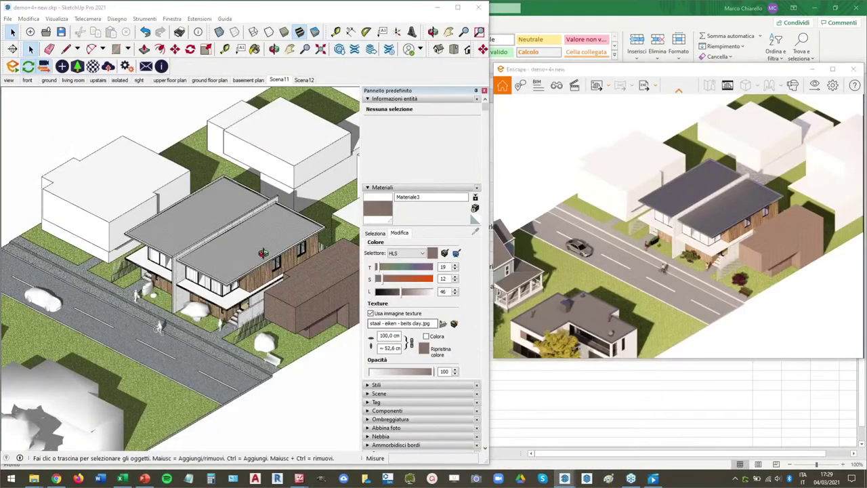
{"action": "mouse_move", "coordinate": [263, 254]}
{"action": "middle_mouse_down"}
{"action": "mouse_move", "coordinate": [252, 130]}
{"action": "mouse_move", "coordinate": [273, 269]}
{"action": "middle_mouse_up"}
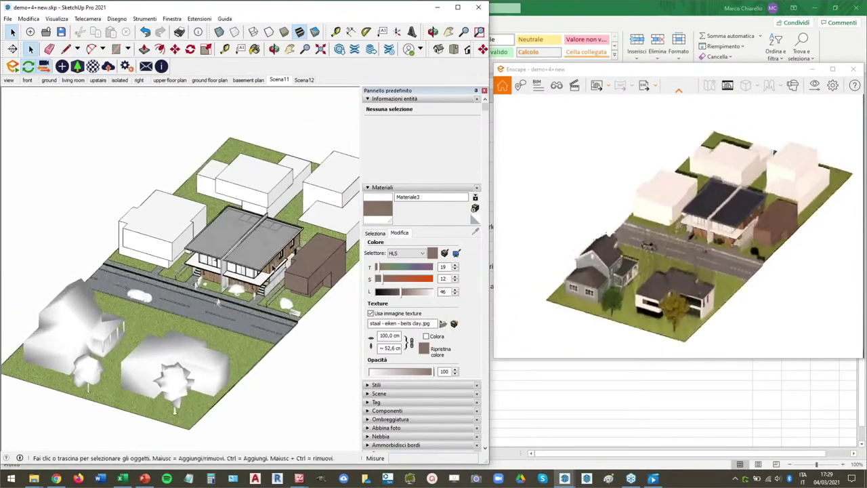
{"action": "scroll", "coordinate": [278, 231], "scroll_direction": "up", "scroll_amount": 3}
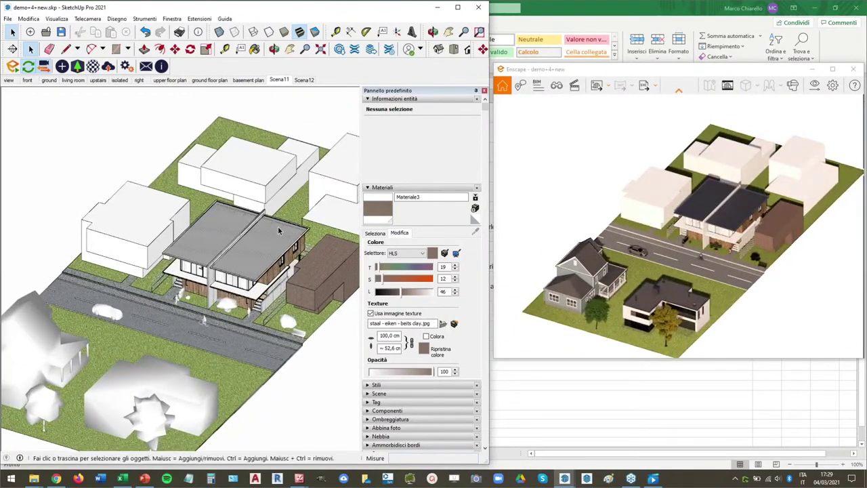
{"action": "scroll", "coordinate": [278, 231], "scroll_direction": "up", "scroll_amount": 2}
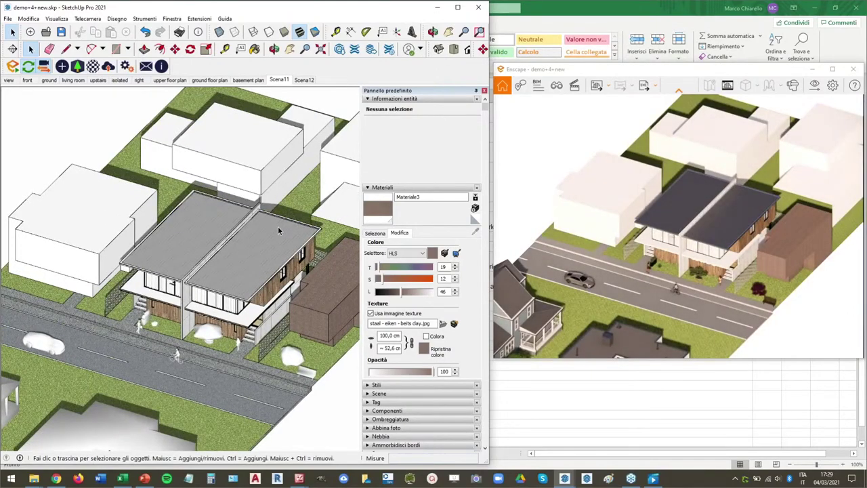
{"action": "scroll", "coordinate": [236, 345], "scroll_direction": "down", "scroll_amount": 3}
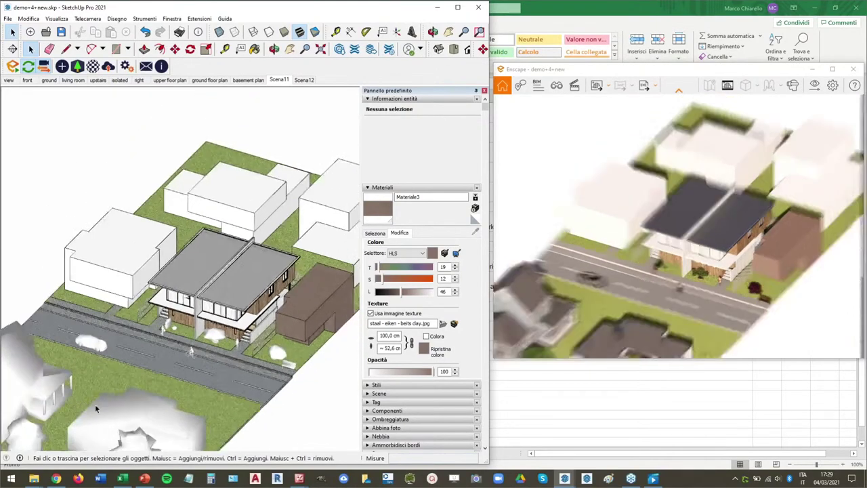
Switch to Chrome and open the SketchUp Italia FORUM site from the Tecnobit bookmarks in a new tab.
{"action": "left_click", "coordinate": [57, 479]}
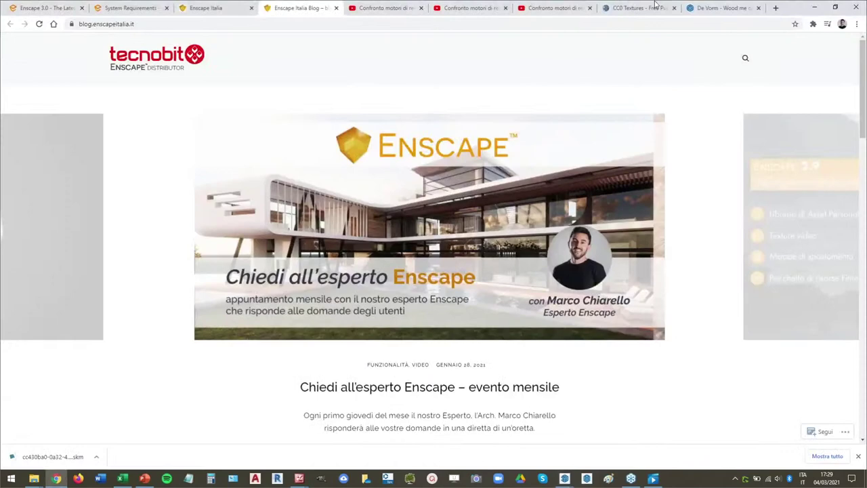
{"action": "left_click", "coordinate": [776, 8]}
{"action": "left_click", "coordinate": [317, 39]}
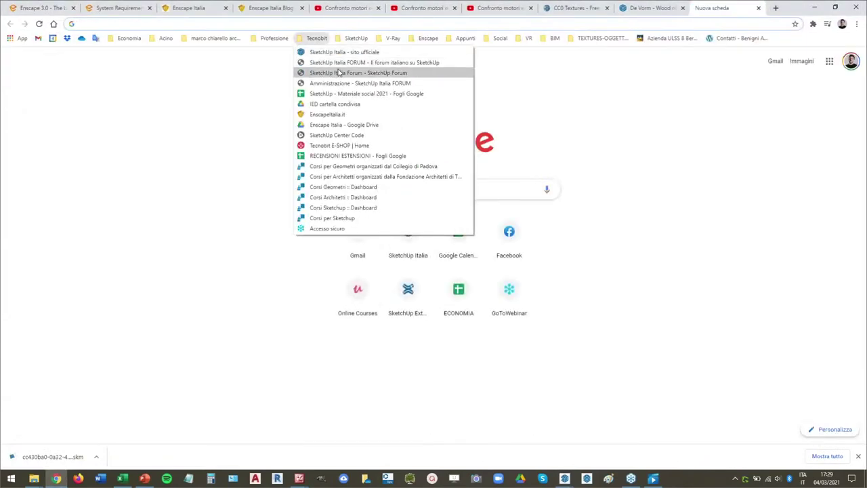
{"action": "left_click", "coordinate": [337, 63]}
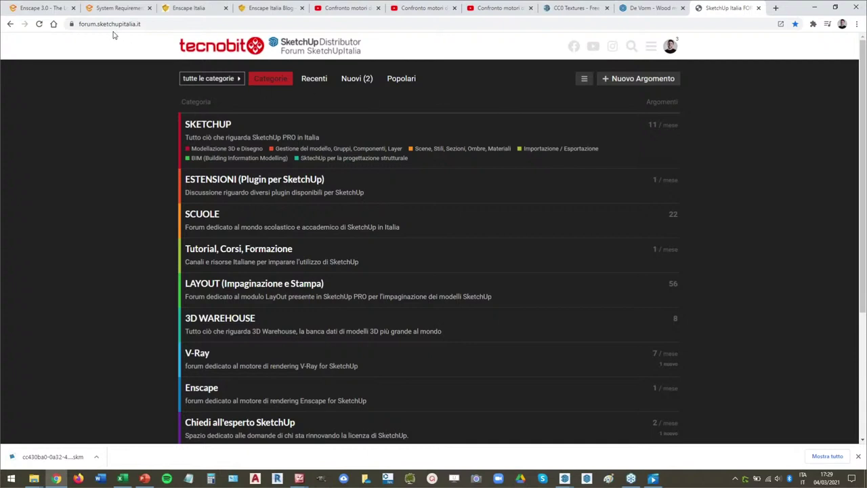
Show the forum's new-topic form, close it and look through the category list without the downloads bar.
{"action": "left_click", "coordinate": [656, 80]}
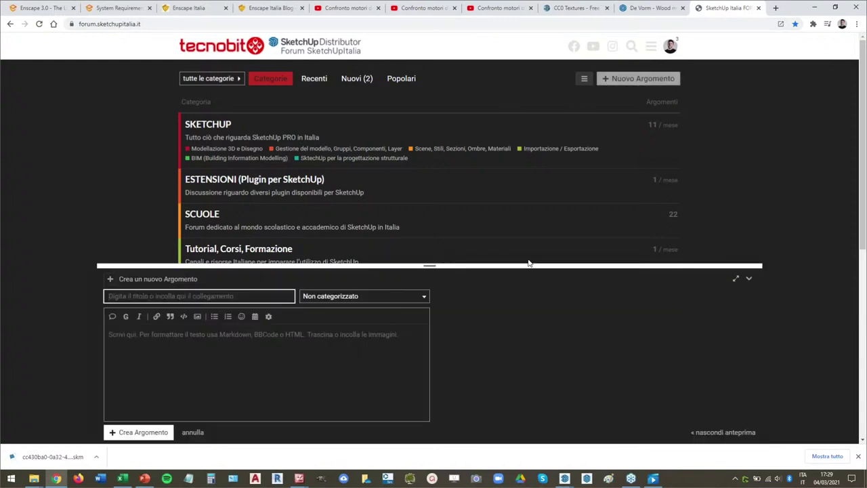
{"action": "left_click", "coordinate": [748, 280]}
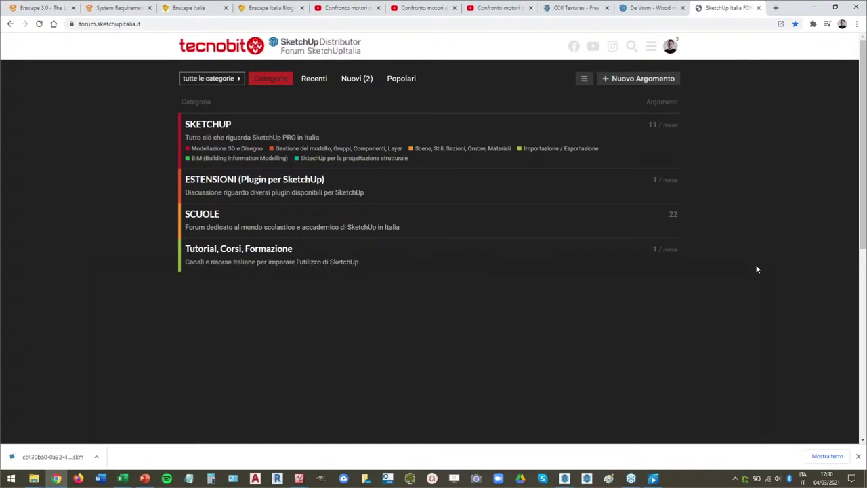
{"action": "scroll", "coordinate": [748, 231], "scroll_direction": "down", "scroll_amount": 3}
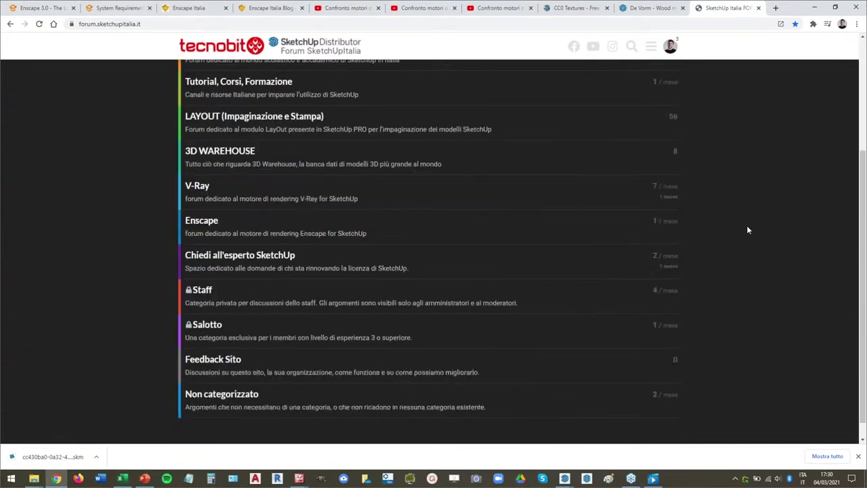
{"action": "scroll", "coordinate": [748, 230], "scroll_direction": "up", "scroll_amount": 3}
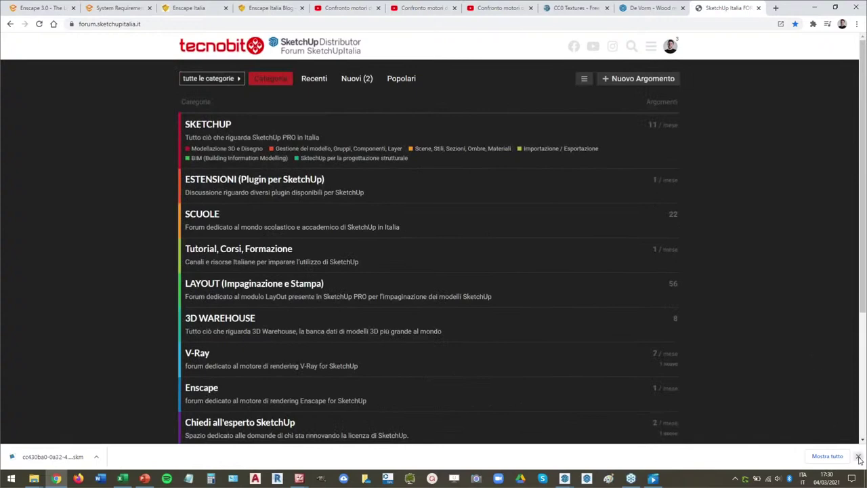
{"action": "left_click", "coordinate": [860, 456]}
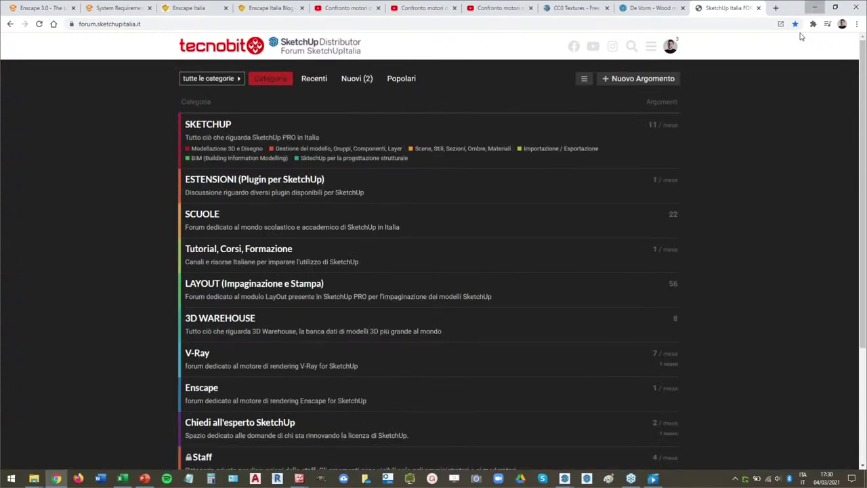
Leave Chrome and switch to Excel to review the question in cell I3 about managing image quality.
{"action": "left_click", "coordinate": [815, 7]}
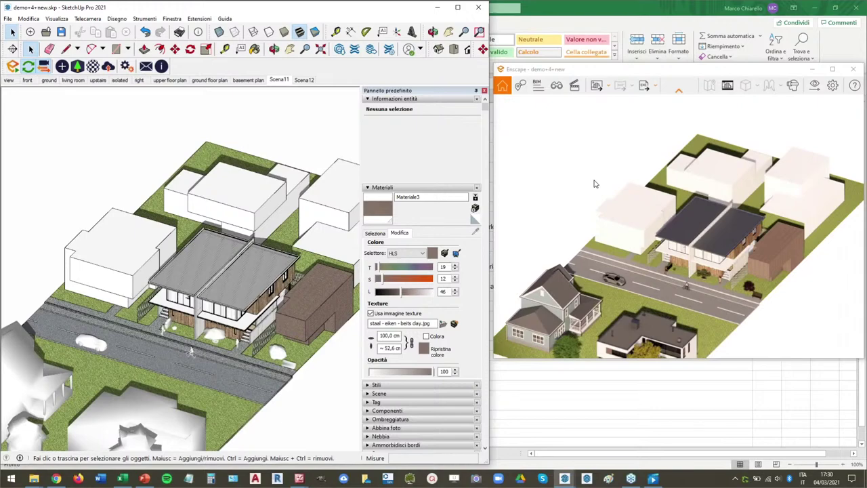
{"action": "left_click", "coordinate": [580, 13]}
{"action": "key", "text": "Down"}
{"action": "key", "text": "Down"}
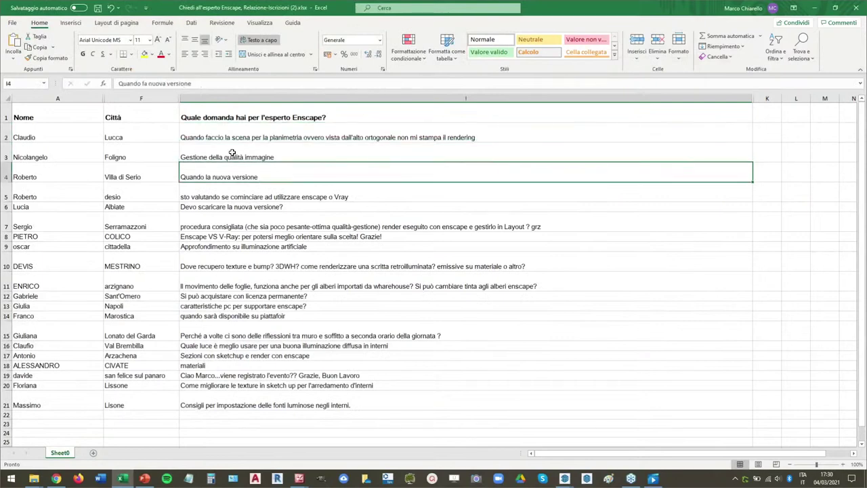
{"action": "key", "text": "Up"}
{"action": "key", "text": "Left"}
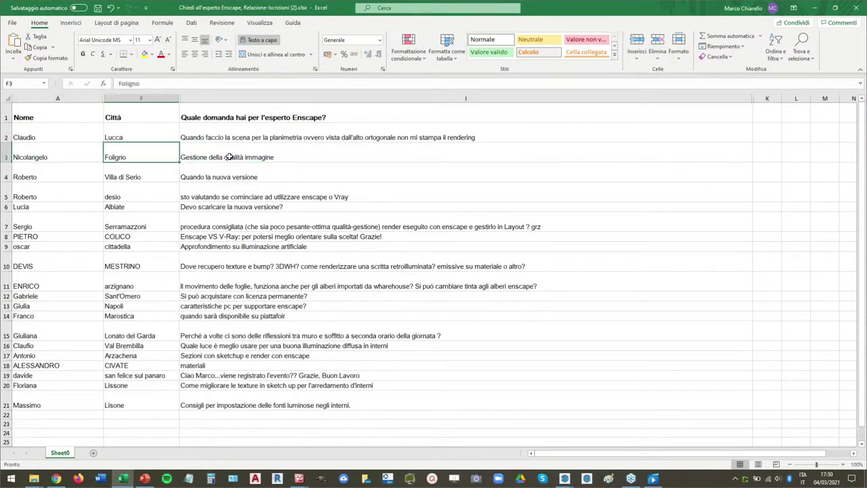
{"action": "key", "text": "Right"}
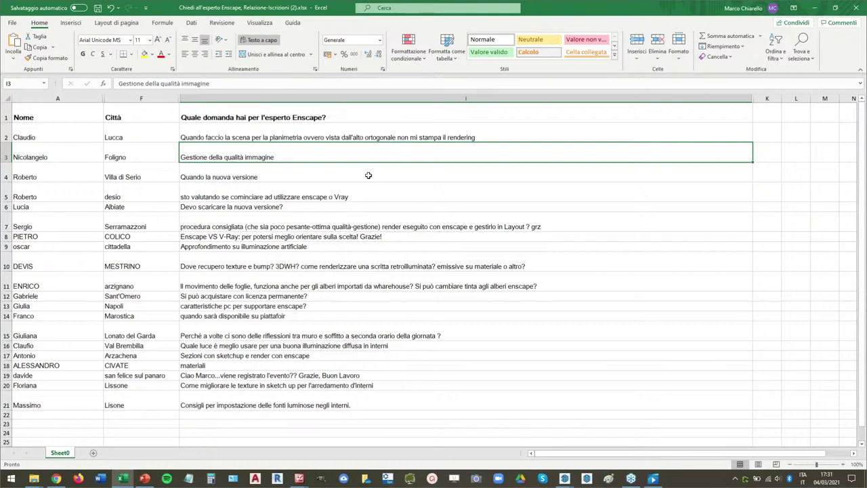
Review the questions in cells I4, I5 and I8 about the new version and Enscape versus V-Ray, and minimise Excel.
{"action": "left_click", "coordinate": [243, 175]}
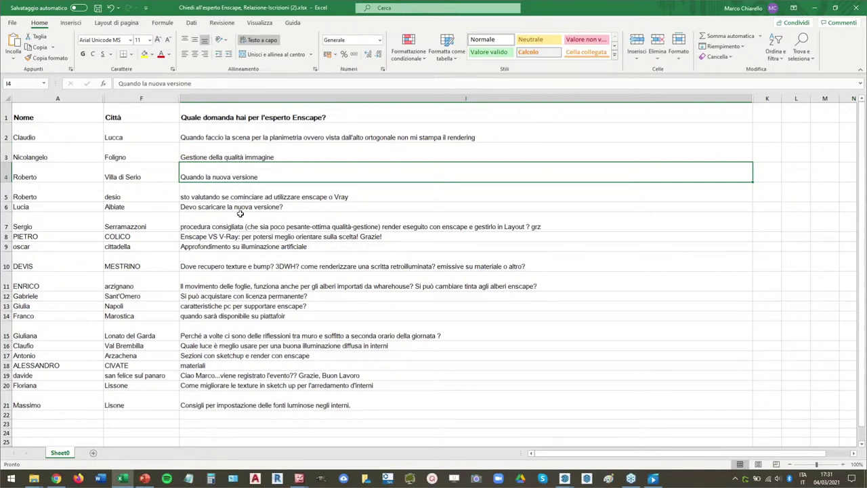
{"action": "left_click", "coordinate": [28, 175]}
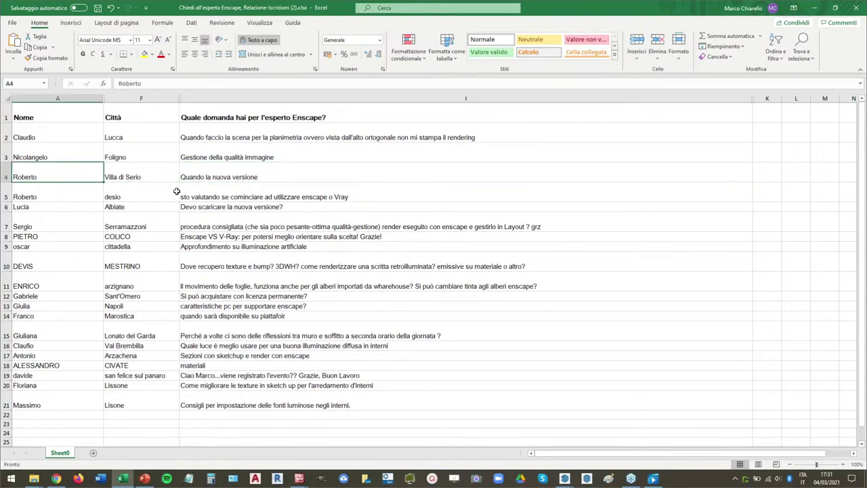
{"action": "left_click", "coordinate": [228, 178]}
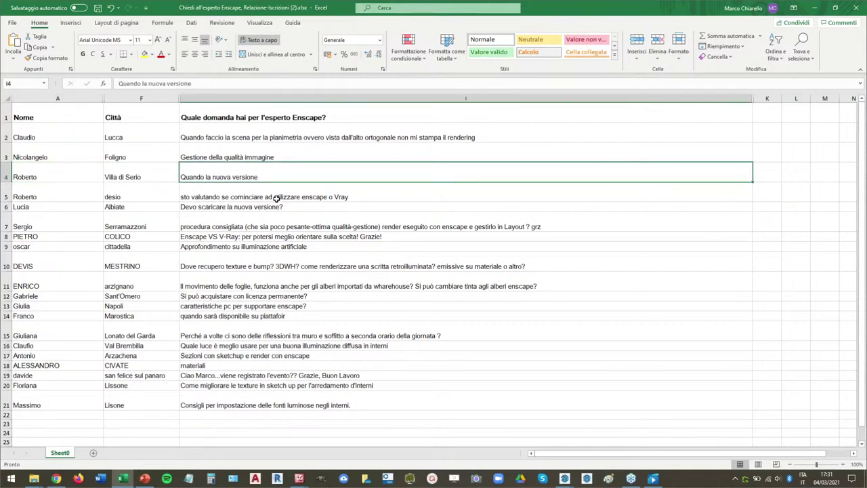
{"action": "left_click", "coordinate": [276, 198]}
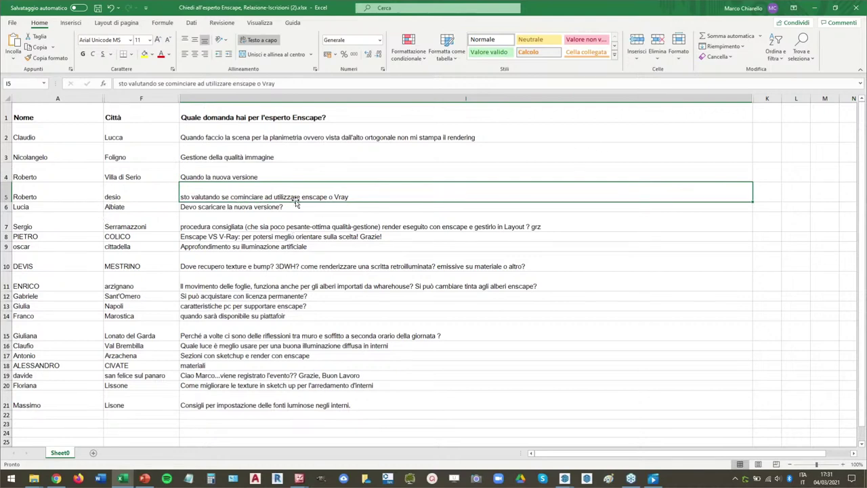
{"action": "left_click", "coordinate": [64, 239]}
{"action": "left_click", "coordinate": [196, 235]}
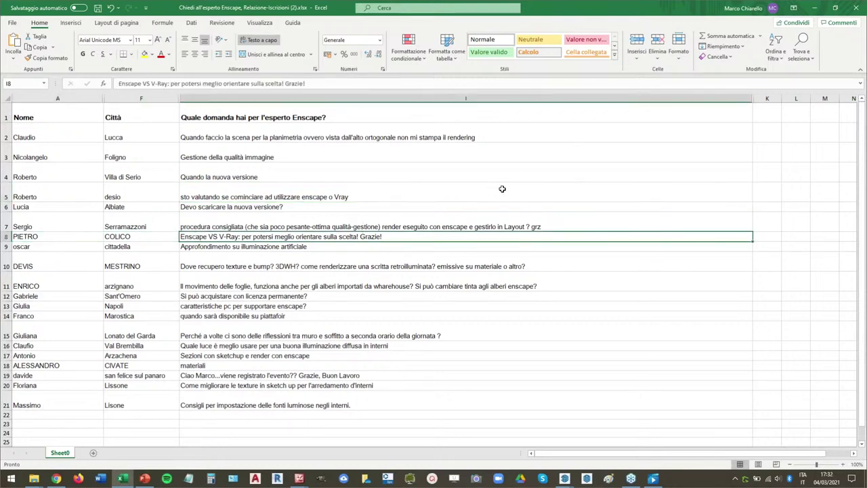
{"action": "left_click", "coordinate": [816, 8]}
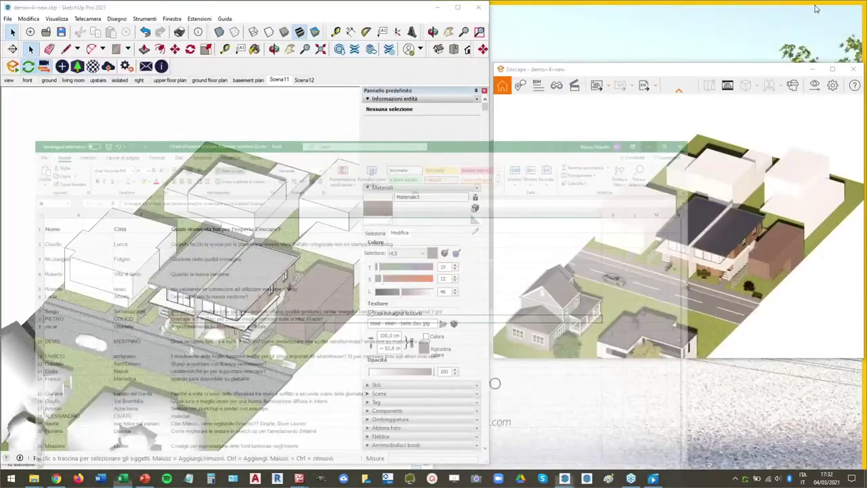
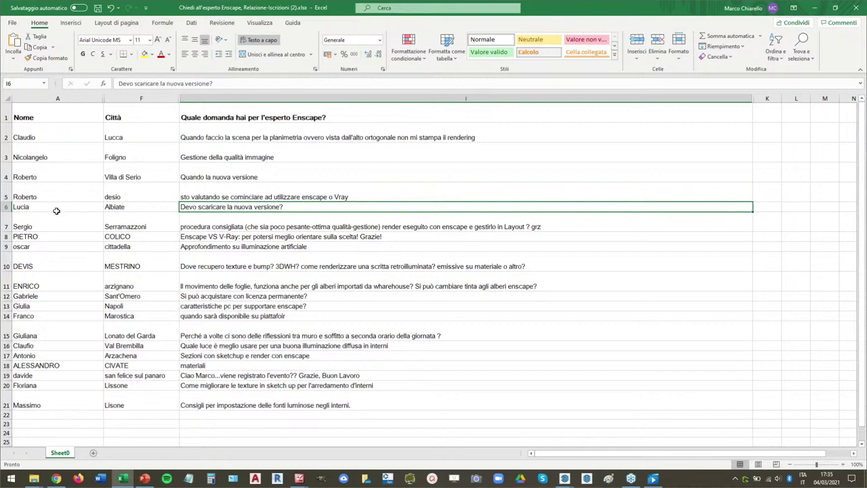
Review the questions in cells I6 and I7 about downloading the new version and managing Enscape renders in Layout.
{"action": "left_click", "coordinate": [56, 209]}
{"action": "left_click", "coordinate": [227, 207]}
{"action": "left_click", "coordinate": [239, 223]}
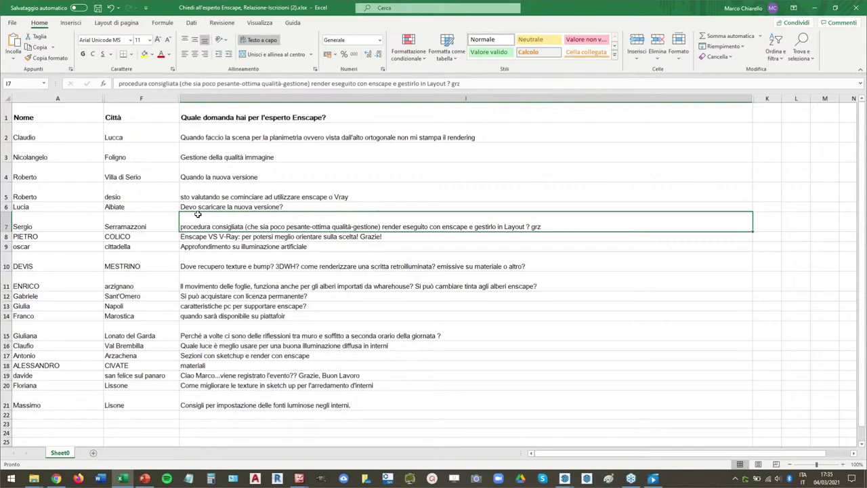
Switch to SketchUp and minimise both the SketchUp and Enscape windows to return to the question list.
{"action": "left_click", "coordinate": [566, 480]}
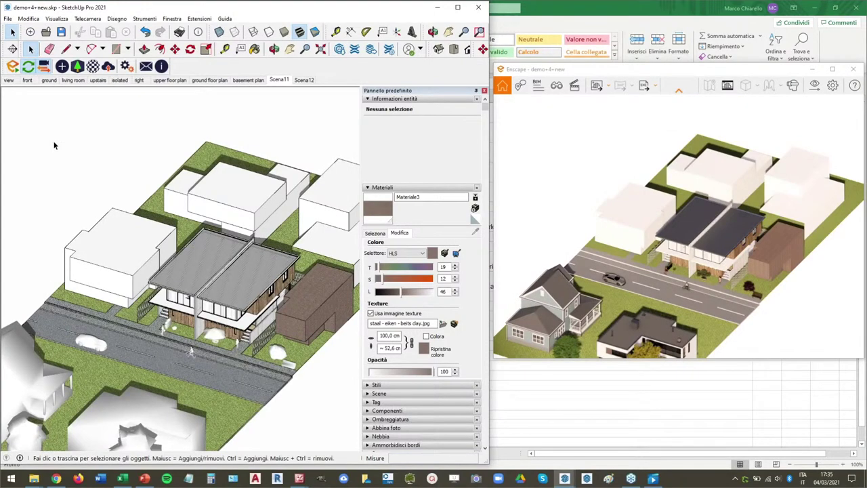
{"action": "left_click", "coordinate": [437, 7]}
{"action": "left_click", "coordinate": [814, 69]}
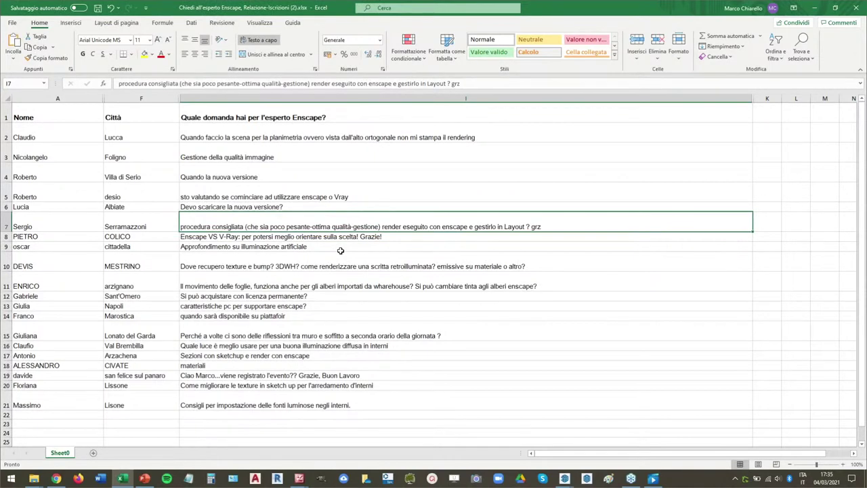
Review the questions in cells I8 to I10 about V-Ray, artificial lighting, textures and backlit lettering, and minimise Excel.
{"action": "left_click", "coordinate": [206, 239]}
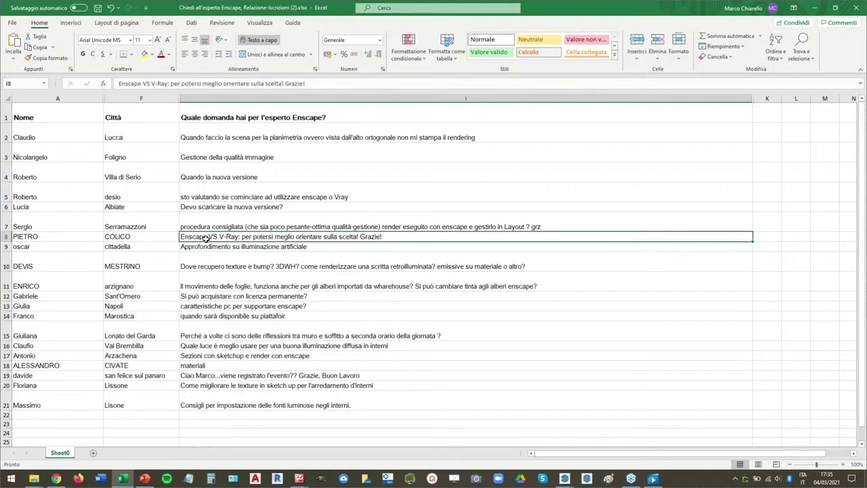
{"action": "left_click", "coordinate": [195, 247]}
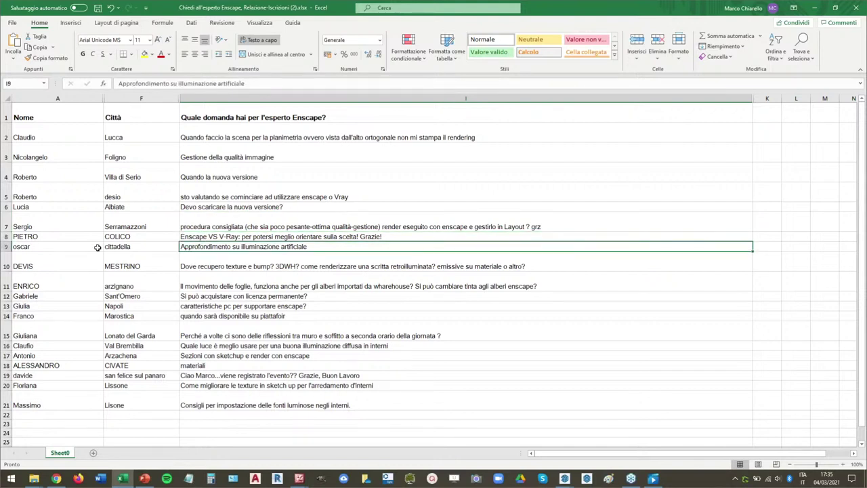
{"action": "left_click", "coordinate": [58, 249]}
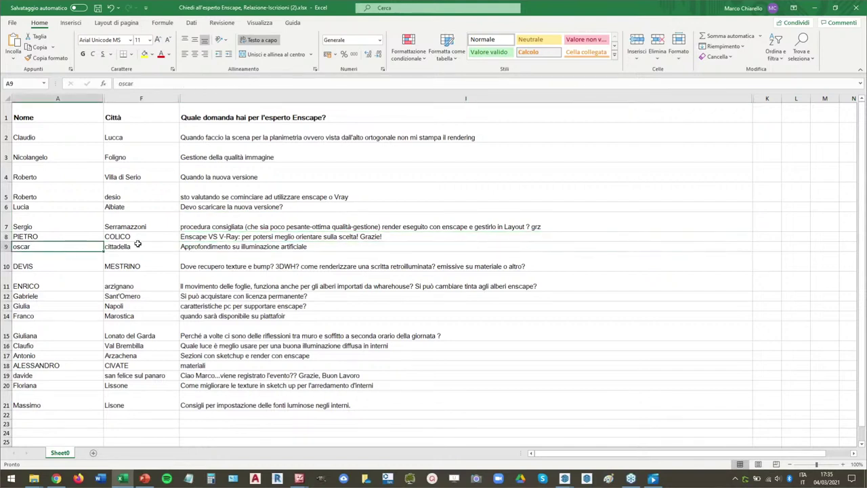
{"action": "left_click", "coordinate": [215, 249]}
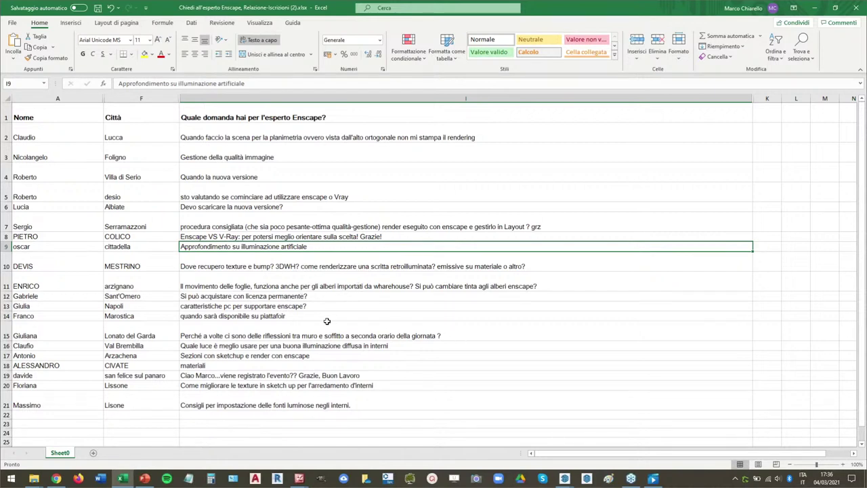
{"action": "left_click", "coordinate": [234, 264]}
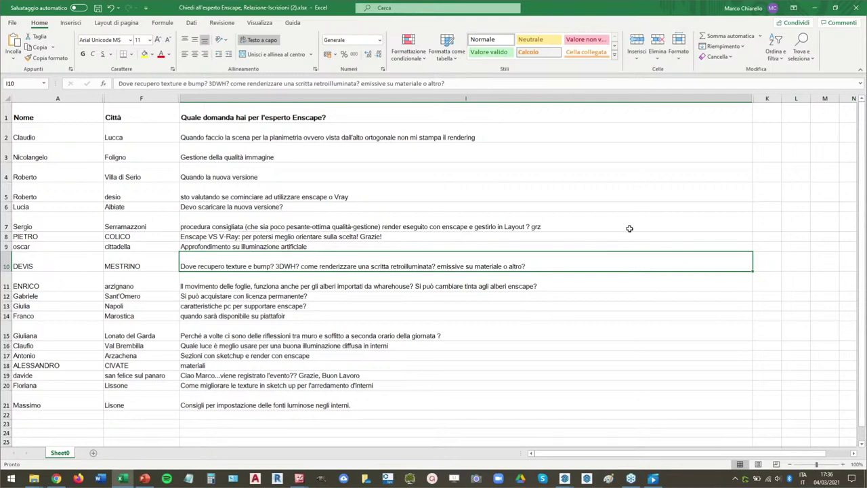
{"action": "left_click", "coordinate": [817, 9]}
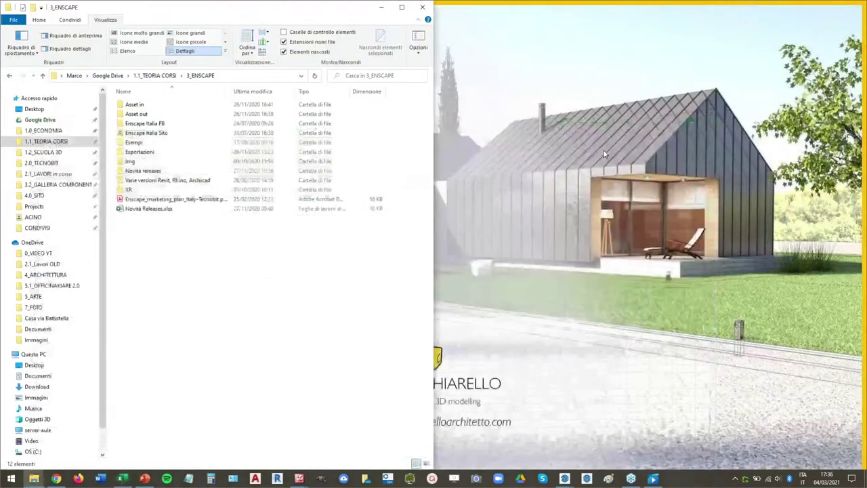
Bring back the SketchUp and Enscape windows and show the Scena11 view of the façade.
{"action": "mouse_move", "coordinate": [566, 478]}
{"action": "left_click", "coordinate": [616, 442]}
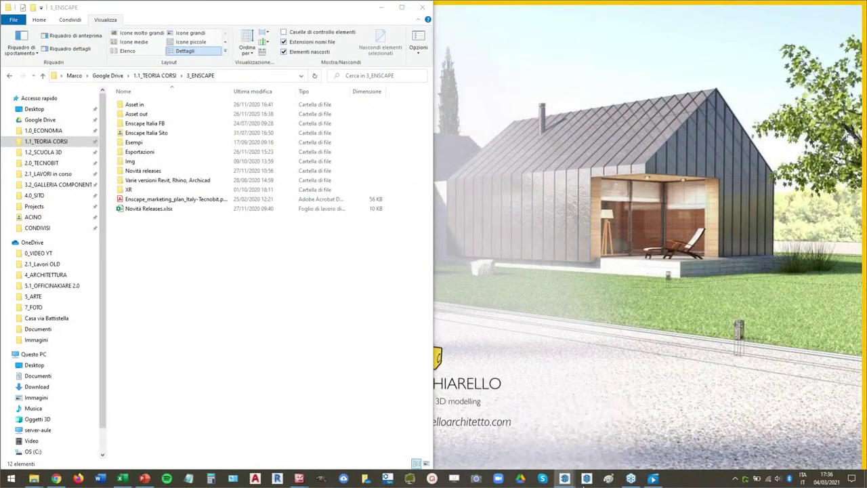
{"action": "left_click", "coordinate": [517, 434]}
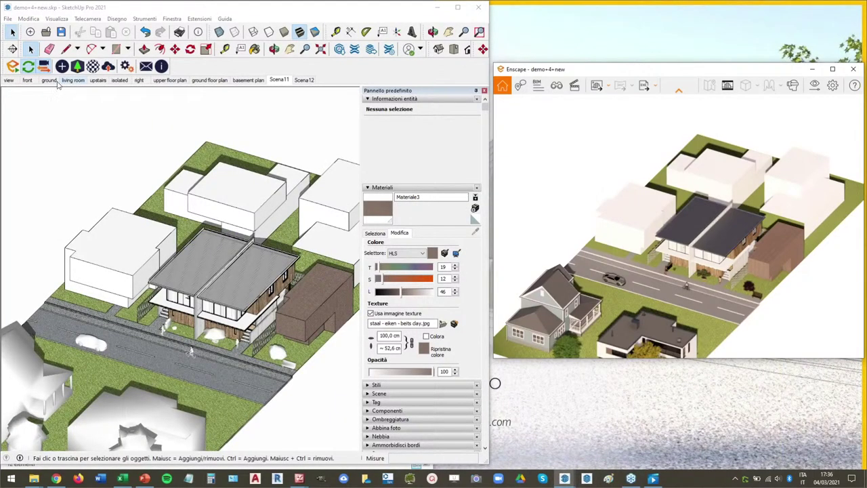
{"action": "left_click", "coordinate": [280, 80]}
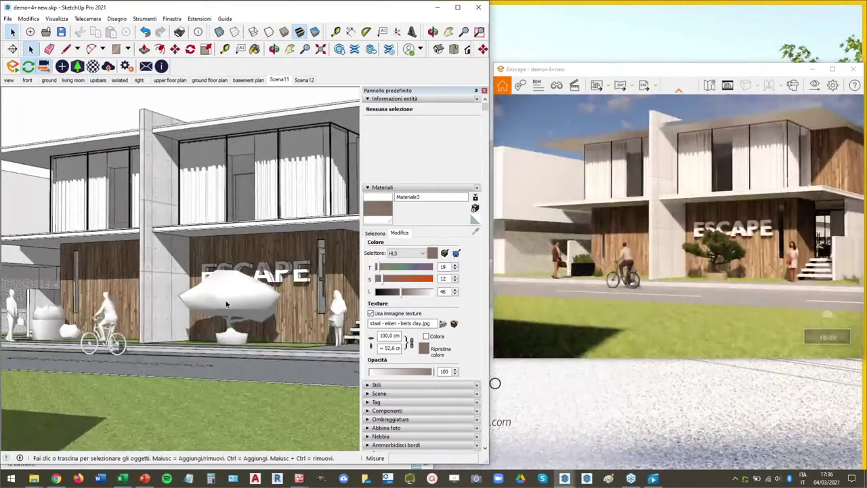
Select the ESCAPE lettering on the façade and dock the Costruzione toolbar in the same row as the Enscape tools.
{"action": "left_click", "coordinate": [280, 272]}
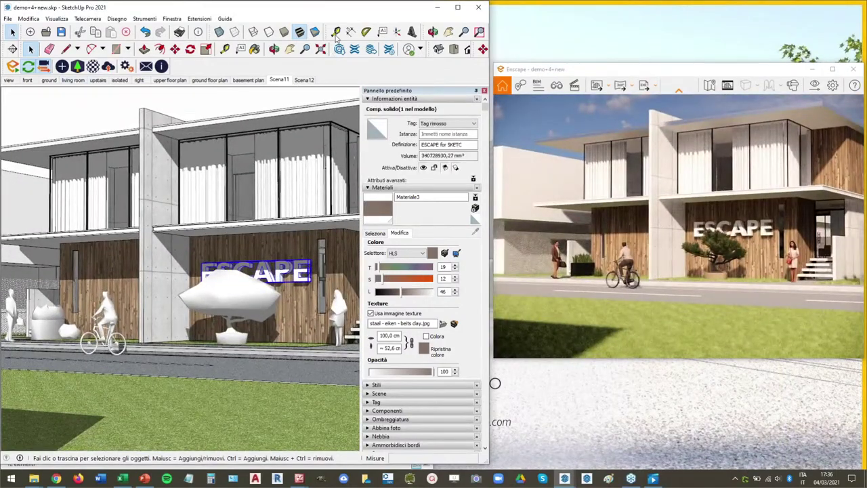
{"action": "left_click_drag", "start_coordinate": [261, 97], "coordinate": [263, 107]}
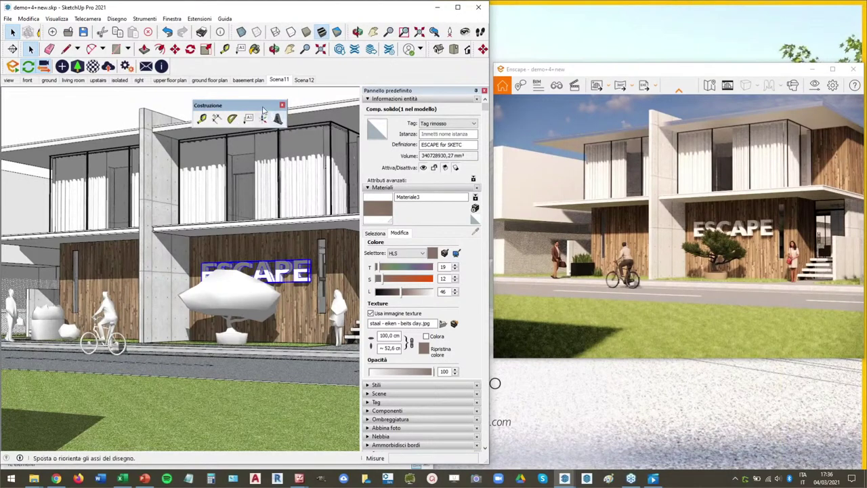
{"action": "left_click_drag", "start_coordinate": [234, 105], "coordinate": [224, 66]}
Open the ESCAPE lettering component for editing and inspect the yellow back faces of the letters.
{"action": "scroll", "coordinate": [278, 278], "scroll_direction": "up", "scroll_amount": 10}
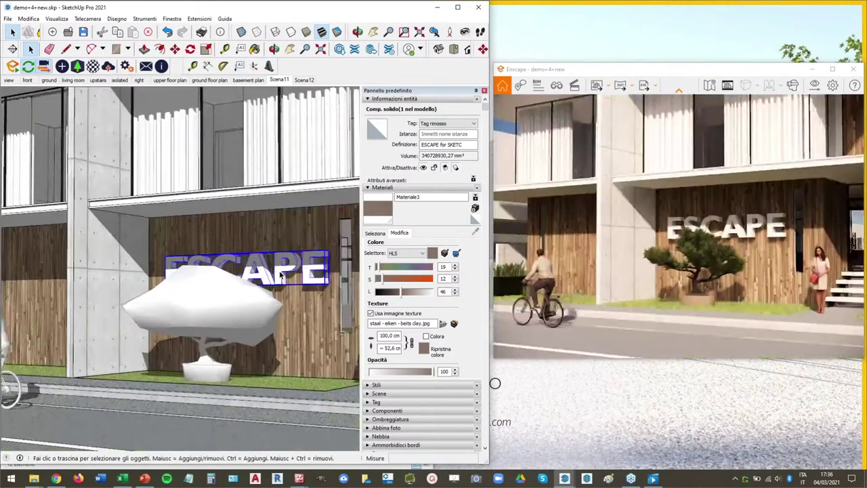
{"action": "middle_click_drag", "start_coordinate": [281, 268], "coordinate": [284, 307]}
{"action": "scroll", "coordinate": [285, 307], "scroll_direction": "down", "scroll_amount": 10}
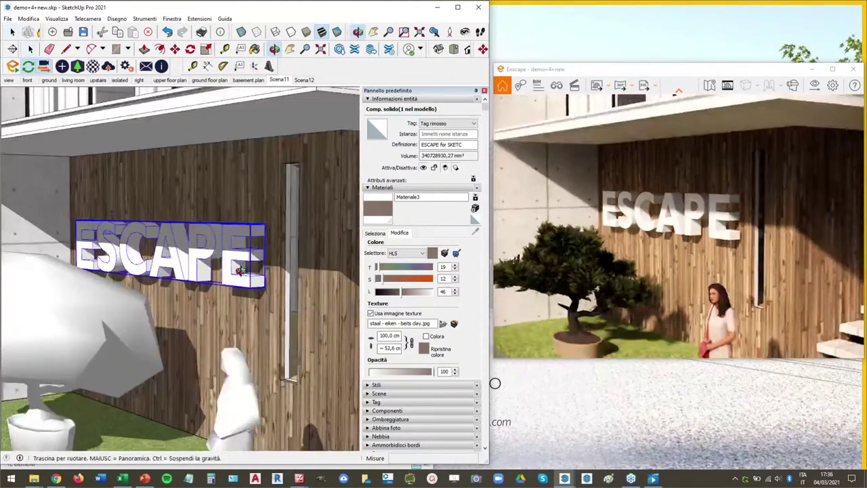
{"action": "middle_click_drag", "start_coordinate": [238, 270], "coordinate": [268, 275]}
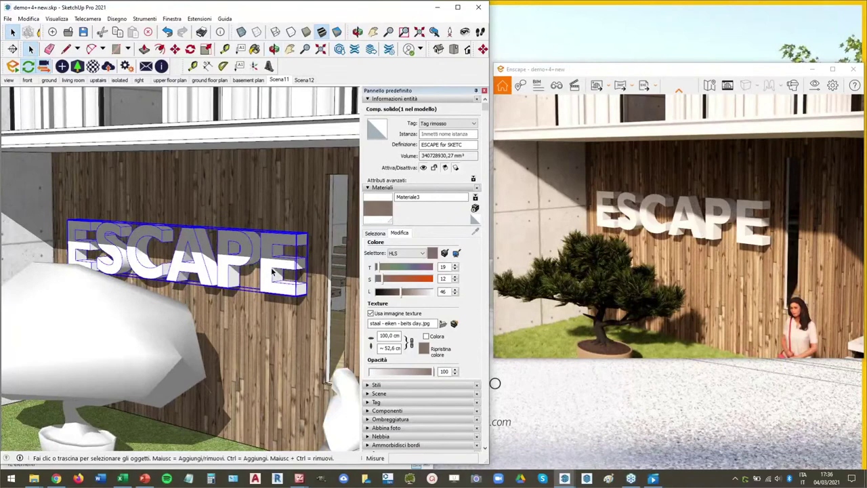
{"action": "double_click", "coordinate": [272, 273]}
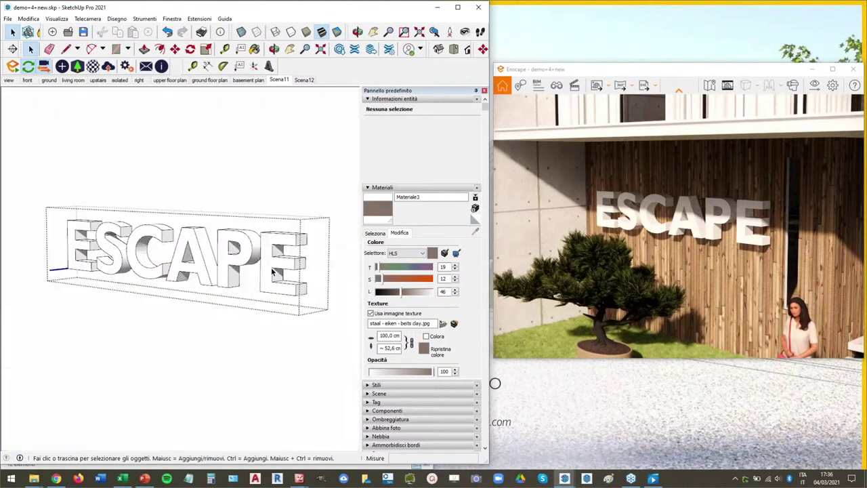
{"action": "middle_click_drag", "start_coordinate": [271, 272], "coordinate": [147, 196]}
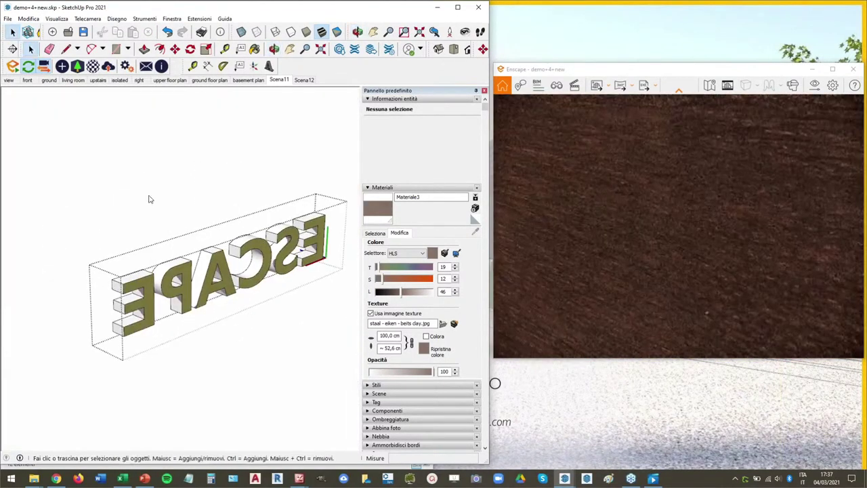
Check the component-editing display option Nascondi il resto del modello.
{"action": "left_click", "coordinate": [57, 19]}
{"action": "mouse_move", "coordinate": [135, 173]}
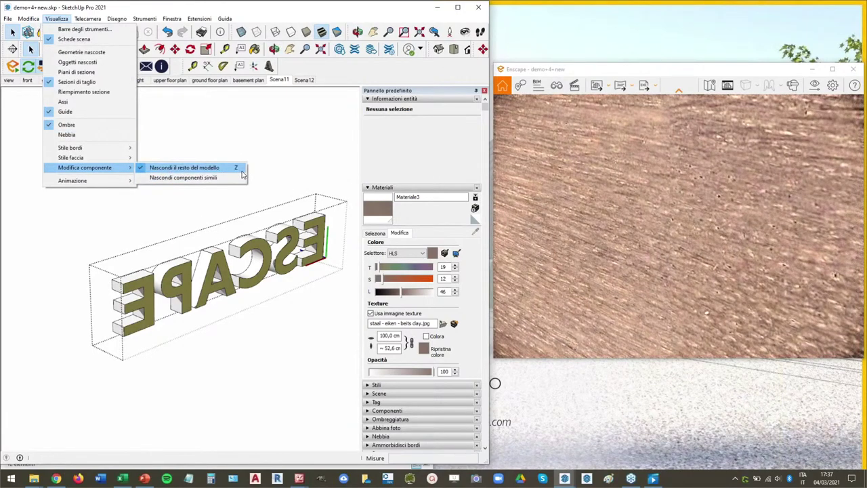
{"action": "left_click", "coordinate": [193, 214]}
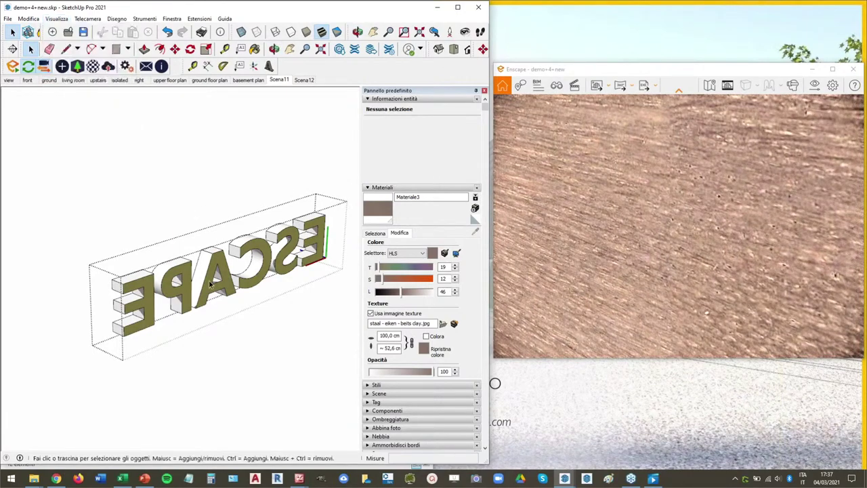
Return to Scena11, reopen the ESCAPE lettering component and show the back of its last letters up close.
{"action": "left_click", "coordinate": [212, 297]}
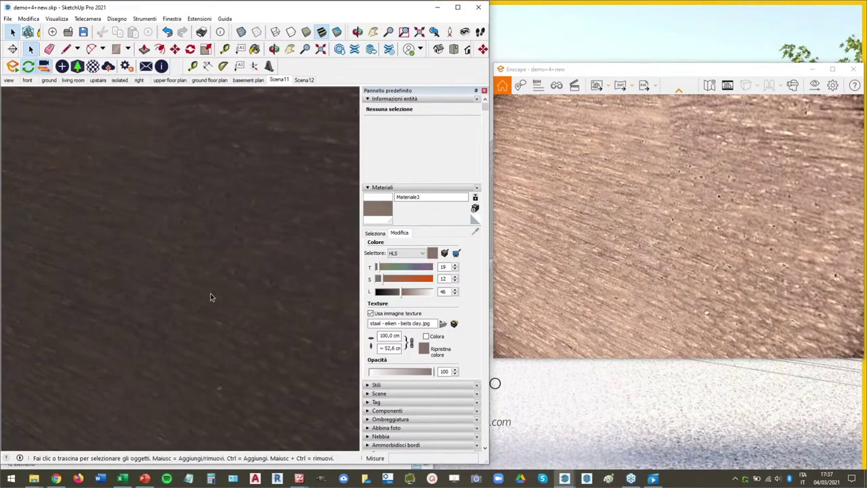
{"action": "left_click", "coordinate": [280, 80]}
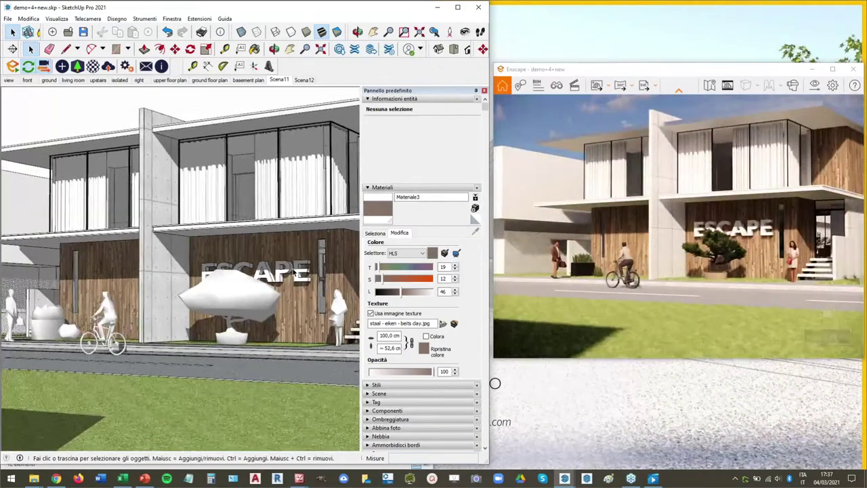
{"action": "double_click", "coordinate": [281, 288]}
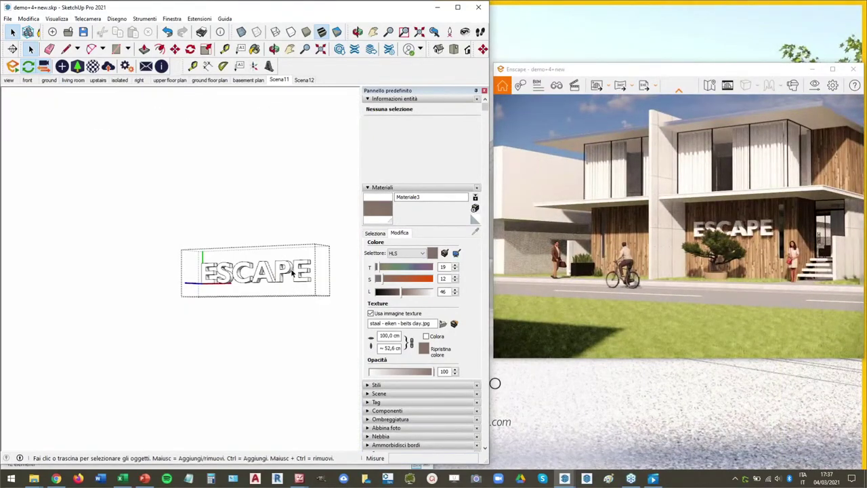
{"action": "scroll", "coordinate": [271, 284], "scroll_direction": "up", "scroll_amount": 3}
{"action": "middle_click_drag", "start_coordinate": [271, 284], "coordinate": [134, 249]}
{"action": "scroll", "coordinate": [139, 284], "scroll_direction": "up", "scroll_amount": 10}
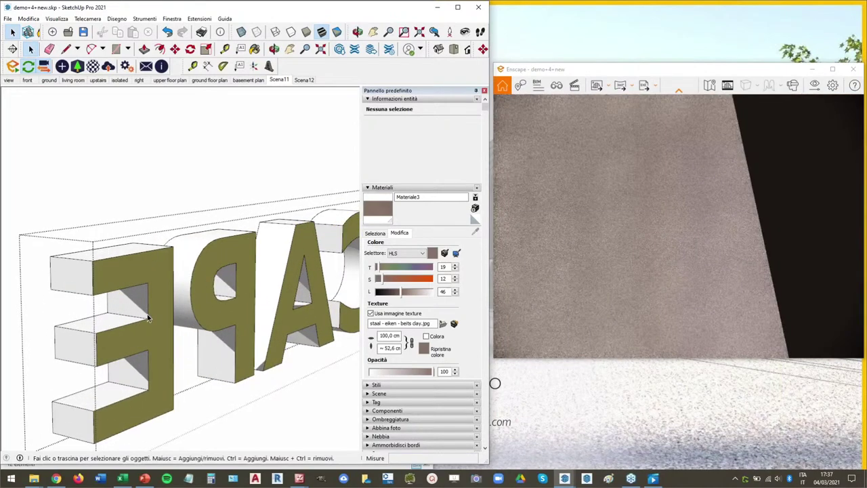
{"action": "scroll", "coordinate": [148, 319], "scroll_direction": "up", "scroll_amount": 3}
{"action": "left_click", "coordinate": [375, 232]}
{"action": "left_click", "coordinate": [482, 197]}
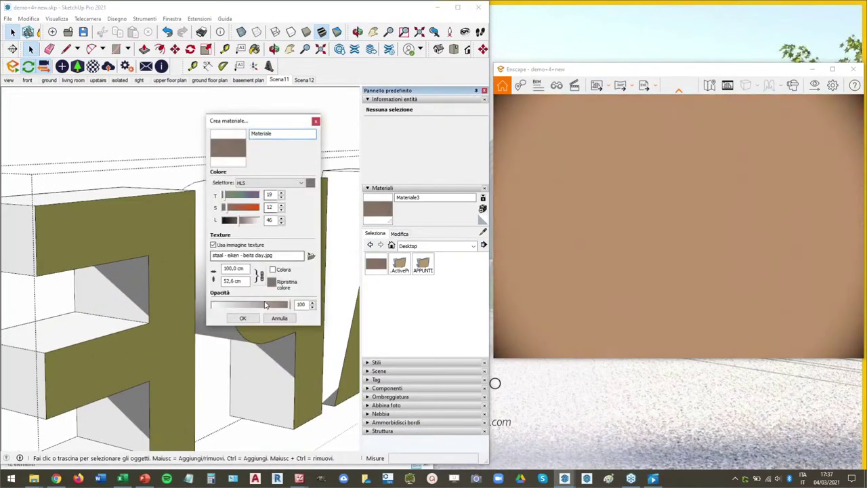
{"action": "left_click", "coordinate": [279, 319]}
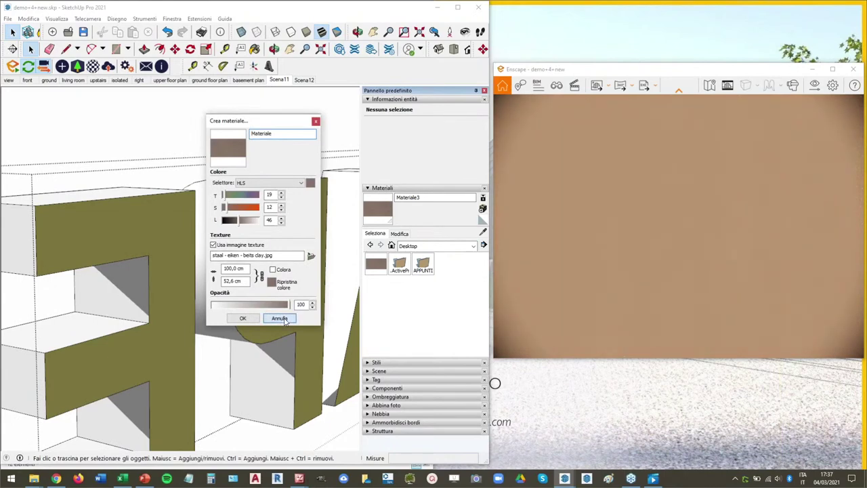
Sample the LUCE material from the back face of the letter E and return to selecting.
{"action": "left_click", "coordinate": [483, 232]}
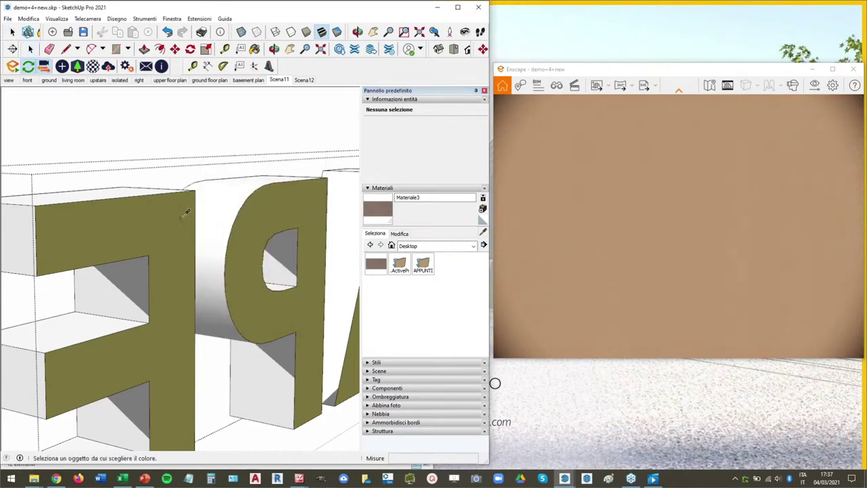
{"action": "left_click", "coordinate": [170, 217]}
{"action": "scroll", "coordinate": [169, 218], "scroll_direction": "down", "scroll_amount": 5}
{"action": "scroll", "coordinate": [170, 219], "scroll_direction": "down", "scroll_amount": 2}
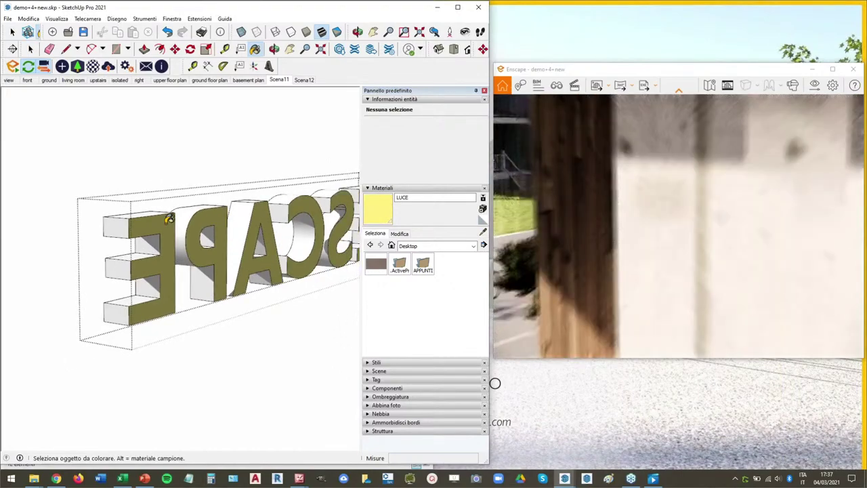
{"action": "scroll", "coordinate": [170, 217], "scroll_direction": "down", "scroll_amount": 1}
{"action": "key", "text": "space"}
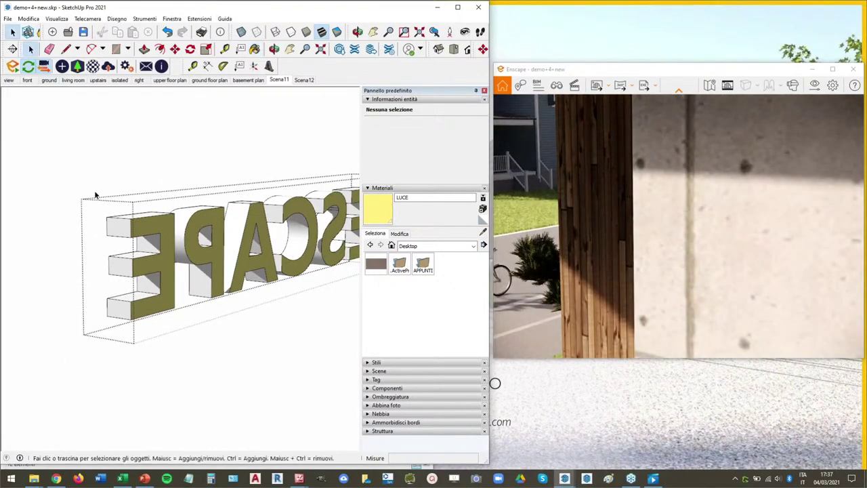
Leave the lettering component, show the sign from the front and open the LUCE material in the Enscape material editor.
{"action": "middle_click_drag", "start_coordinate": [95, 195], "coordinate": [271, 136]}
{"action": "middle_click_drag", "start_coordinate": [223, 113], "coordinate": [276, 213]}
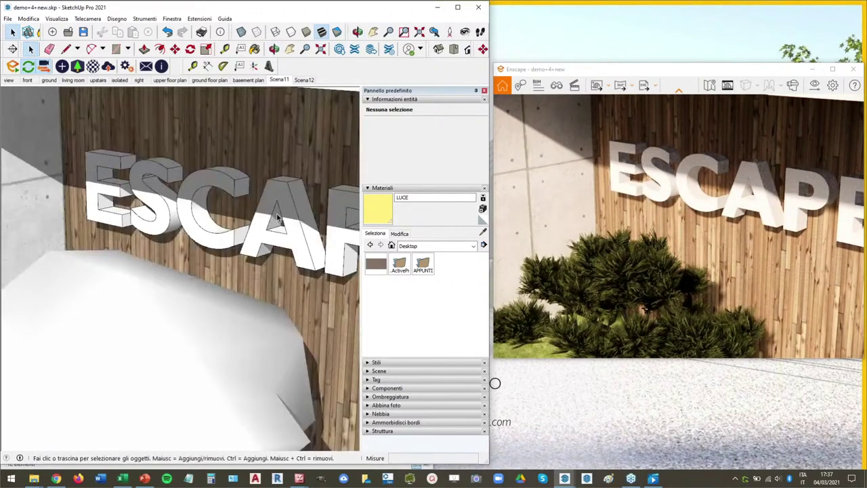
{"action": "left_click", "coordinate": [278, 79]}
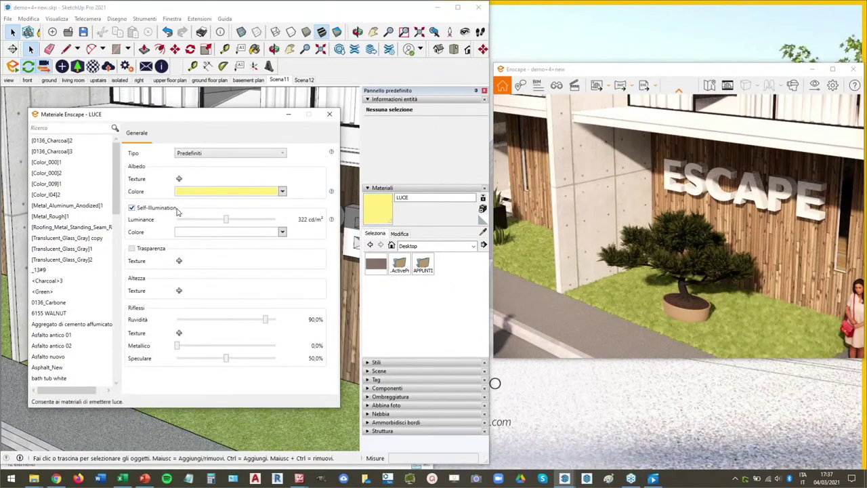
Show the night view Scena12 and set the LUCE material's self-illumination luminance to 1084 cd/m².
{"action": "left_click", "coordinate": [329, 115]}
{"action": "left_click", "coordinate": [304, 80]}
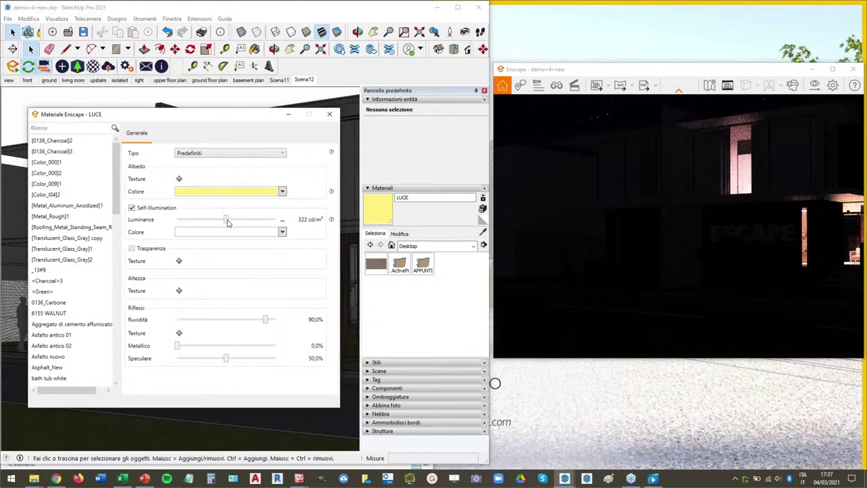
{"action": "mouse_move", "coordinate": [229, 223]}
{"action": "left_mouse_down"}
{"action": "mouse_move", "coordinate": [276, 222]}
{"action": "mouse_move", "coordinate": [230, 221]}
{"action": "mouse_move", "coordinate": [238, 222]}
{"action": "left_mouse_up"}
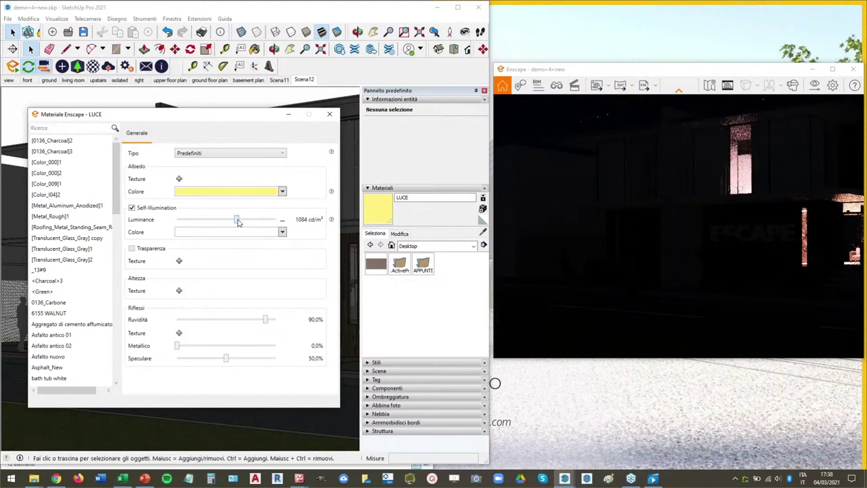
Examine the glow behind the ESCAPE lettering in the night scene from several angles and distances.
{"action": "scroll", "coordinate": [333, 281], "scroll_direction": "up", "scroll_amount": 6}
{"action": "mouse_move", "coordinate": [333, 277]}
{"action": "middle_mouse_down"}
{"action": "mouse_move", "coordinate": [258, 271]}
{"action": "mouse_move", "coordinate": [94, 285]}
{"action": "mouse_move", "coordinate": [72, 304]}
{"action": "mouse_move", "coordinate": [38, 309]}
{"action": "mouse_move", "coordinate": [262, 296]}
{"action": "middle_mouse_up"}
{"action": "scroll", "coordinate": [293, 296], "scroll_direction": "down", "scroll_amount": 10}
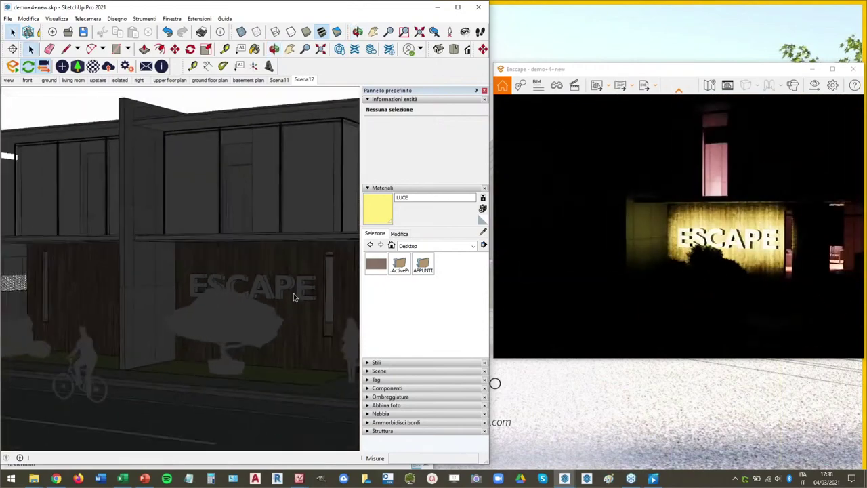
{"action": "scroll", "coordinate": [295, 294], "scroll_direction": "down", "scroll_amount": 5}
{"action": "mouse_move", "coordinate": [297, 293]}
{"action": "middle_mouse_down"}
{"action": "mouse_move", "coordinate": [261, 281]}
{"action": "mouse_move", "coordinate": [295, 291]}
{"action": "middle_mouse_up"}
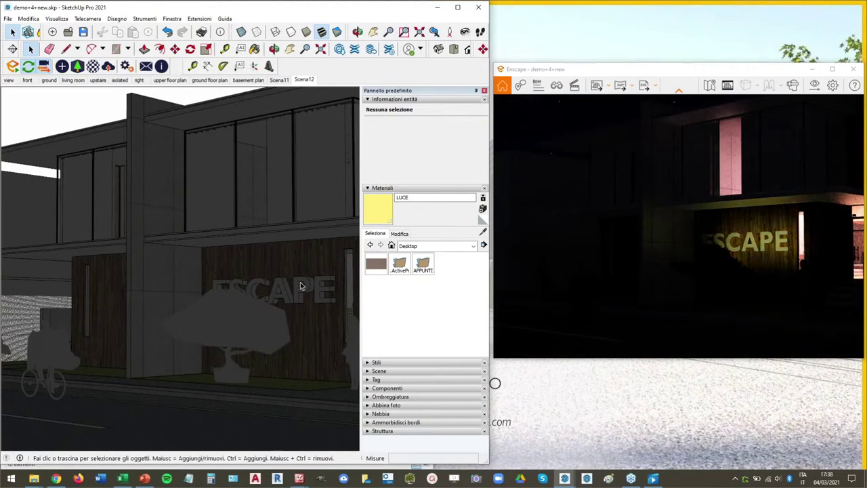
{"action": "scroll", "coordinate": [297, 283], "scroll_direction": "up", "scroll_amount": 6}
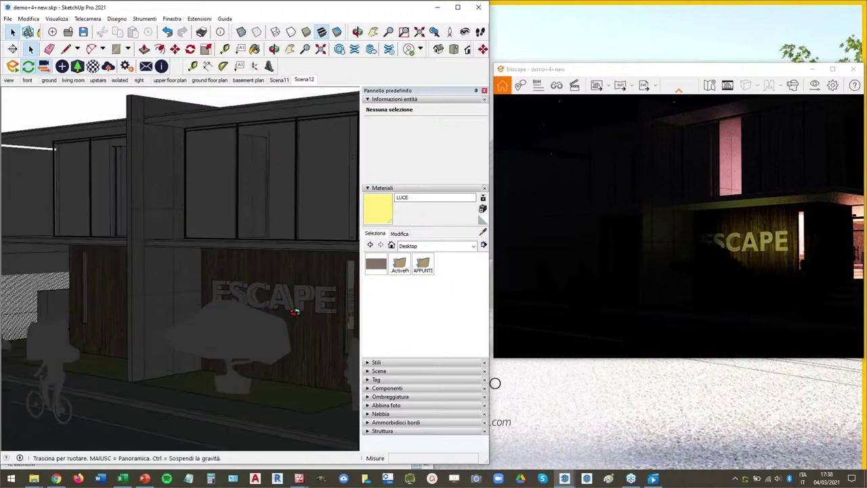
{"action": "mouse_move", "coordinate": [299, 286]}
{"action": "middle_mouse_down"}
{"action": "mouse_move", "coordinate": [204, 262]}
{"action": "mouse_move", "coordinate": [145, 284]}
{"action": "mouse_move", "coordinate": [143, 277]}
{"action": "mouse_move", "coordinate": [376, 279]}
{"action": "middle_mouse_up"}
{"action": "scroll", "coordinate": [145, 285], "scroll_direction": "up", "scroll_amount": 3}
{"action": "scroll", "coordinate": [305, 280], "scroll_direction": "down", "scroll_amount": 5}
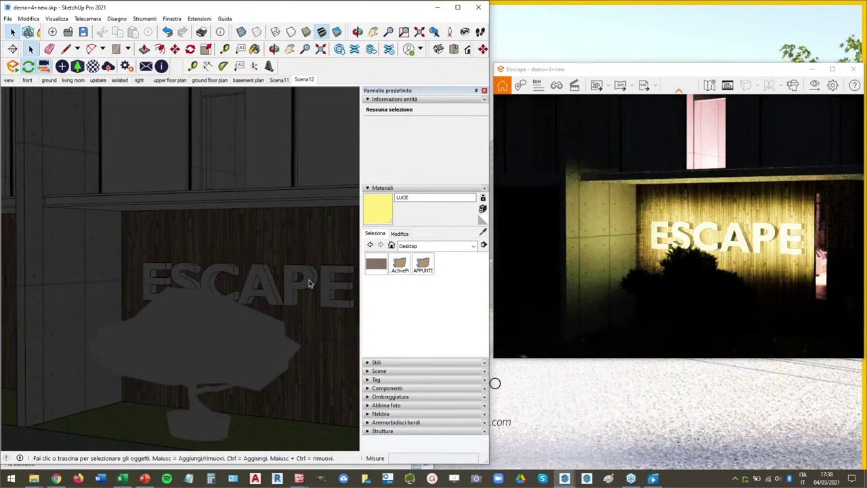
Open the ESCAPE lettering component from behind and delete the LUCE back faces of the letters.
{"action": "mouse_move", "coordinate": [316, 280]}
{"action": "middle_mouse_down"}
{"action": "mouse_move", "coordinate": [232, 280]}
{"action": "mouse_move", "coordinate": [238, 286]}
{"action": "mouse_move", "coordinate": [301, 281]}
{"action": "mouse_move", "coordinate": [141, 267]}
{"action": "middle_mouse_up"}
{"action": "double_click", "coordinate": [276, 284]}
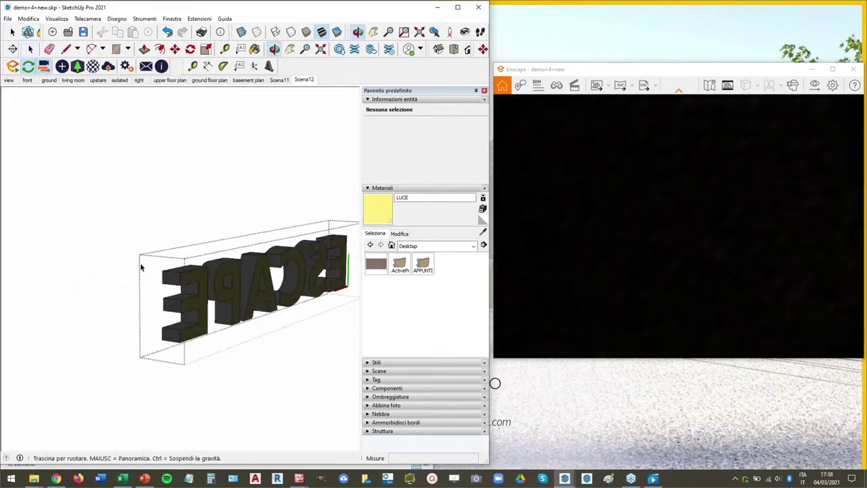
{"action": "scroll", "coordinate": [231, 280], "scroll_direction": "up", "scroll_amount": 2}
{"action": "key", "text": "shift+z"}
{"action": "left_click", "coordinate": [98, 299]}
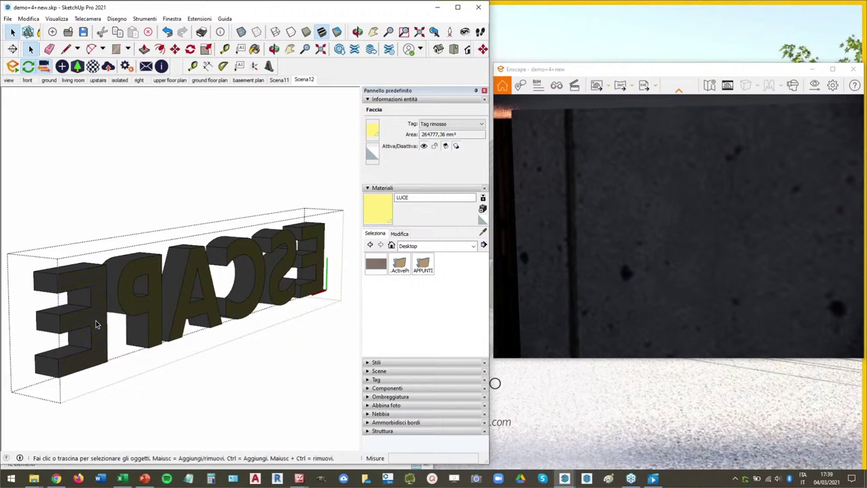
{"action": "left_click", "coordinate": [113, 310]}
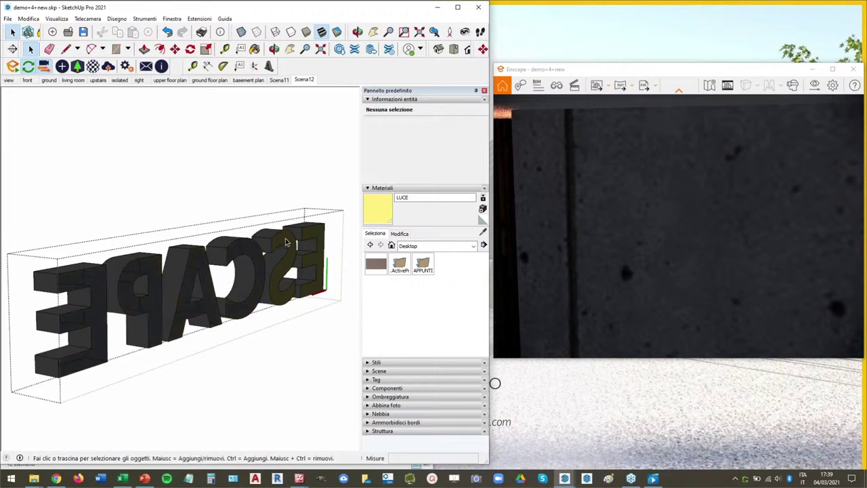
{"action": "middle_click_drag", "start_coordinate": [150, 278], "coordinate": [88, 298]}
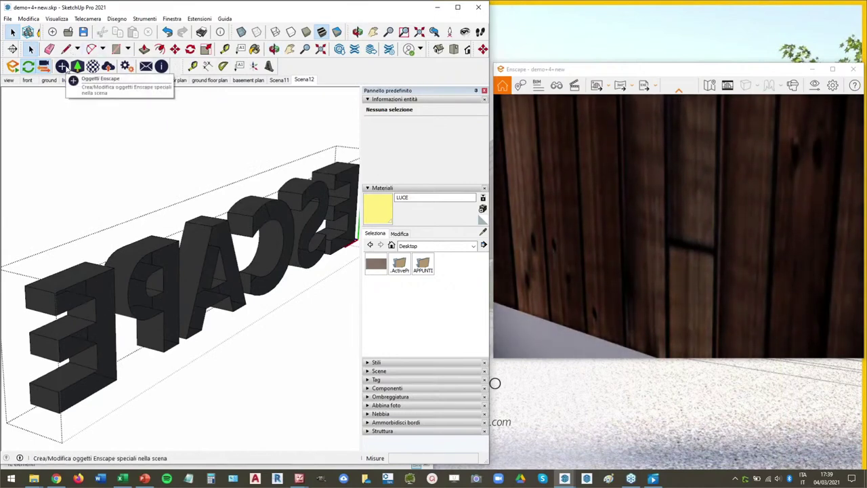
Inspect the hollow letters from behind, then check the lettering's night lighting from the front of the façade.
{"action": "mouse_move", "coordinate": [135, 149]}
{"action": "middle_mouse_down"}
{"action": "mouse_move", "coordinate": [164, 170]}
{"action": "mouse_move", "coordinate": [184, 169]}
{"action": "middle_mouse_up"}
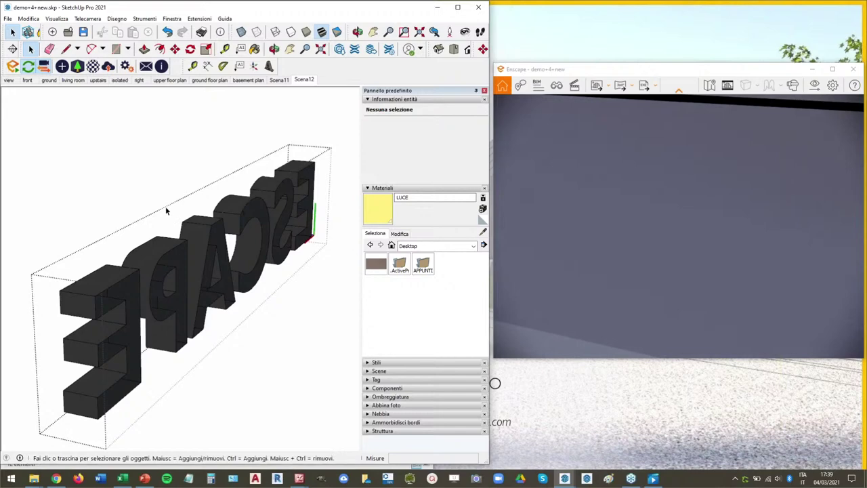
{"action": "mouse_move", "coordinate": [166, 211]}
{"action": "middle_mouse_down"}
{"action": "mouse_move", "coordinate": [339, 208]}
{"action": "mouse_move", "coordinate": [24, 243]}
{"action": "mouse_move", "coordinate": [124, 278]}
{"action": "mouse_move", "coordinate": [319, 252]}
{"action": "mouse_move", "coordinate": [242, 350]}
{"action": "middle_mouse_up"}
{"action": "scroll", "coordinate": [271, 290], "scroll_direction": "down", "scroll_amount": 3}
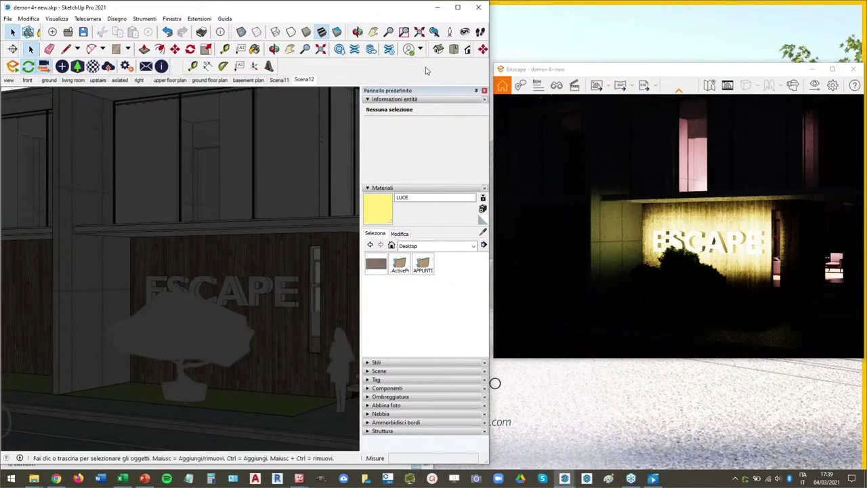
In the Enscape visual settings, disable automatic exposure and set the manual exposure to 86% for the night view of the ESCAPE lettering.
{"action": "left_click", "coordinate": [814, 84]}
{"action": "left_click", "coordinate": [100, 81]}
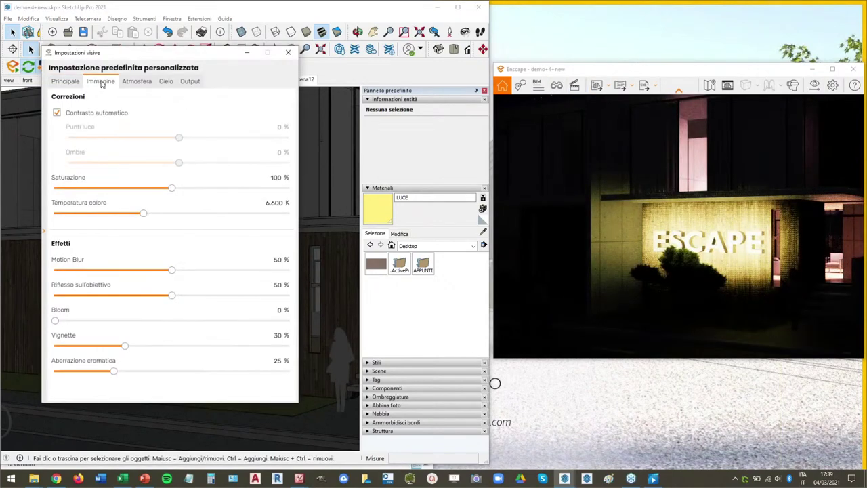
{"action": "left_click", "coordinate": [138, 82]}
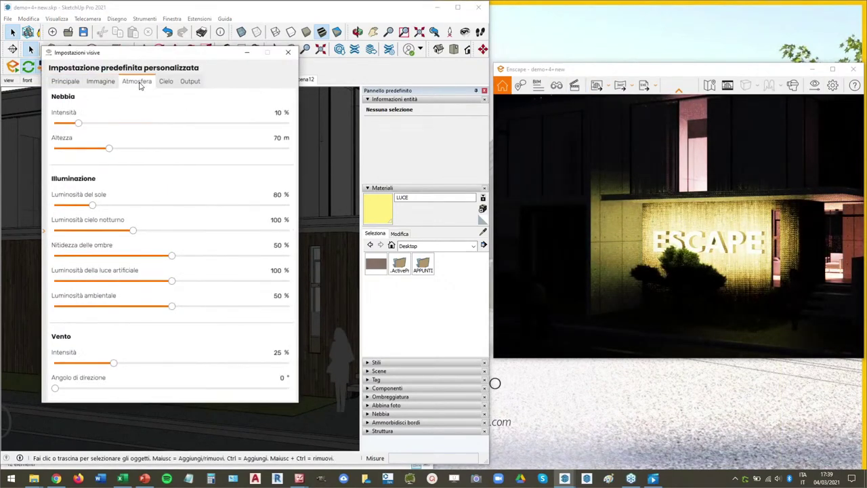
{"action": "left_click", "coordinate": [59, 82]}
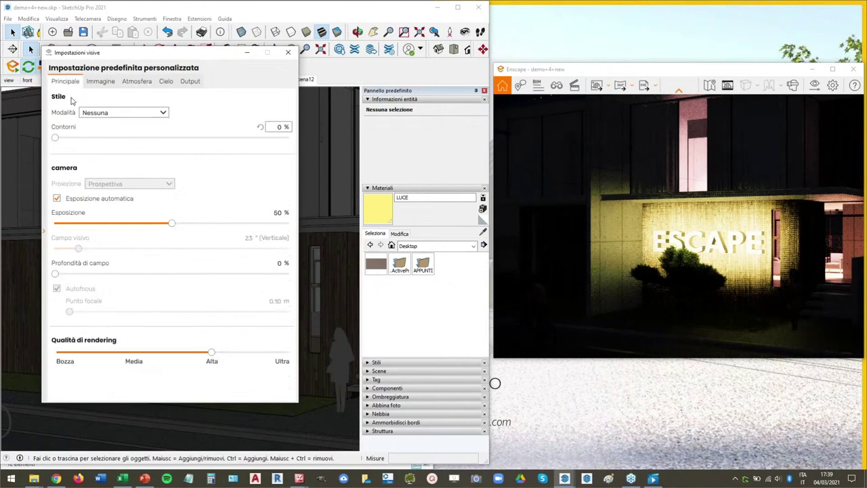
{"action": "left_click", "coordinate": [56, 198]}
{"action": "left_click_drag", "start_coordinate": [173, 224], "coordinate": [260, 223]}
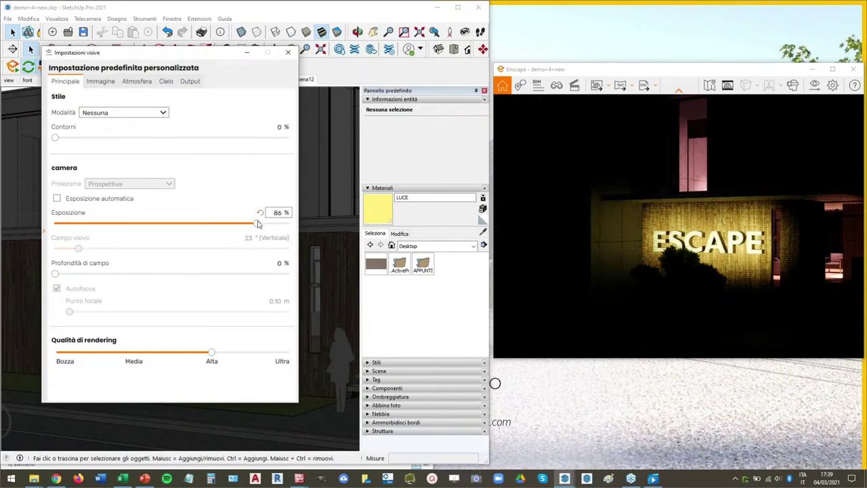
{"action": "mouse_move", "coordinate": [258, 224]}
{"action": "left_mouse_down"}
{"action": "mouse_move", "coordinate": [234, 226]}
{"action": "mouse_move", "coordinate": [258, 234]}
{"action": "left_mouse_up"}
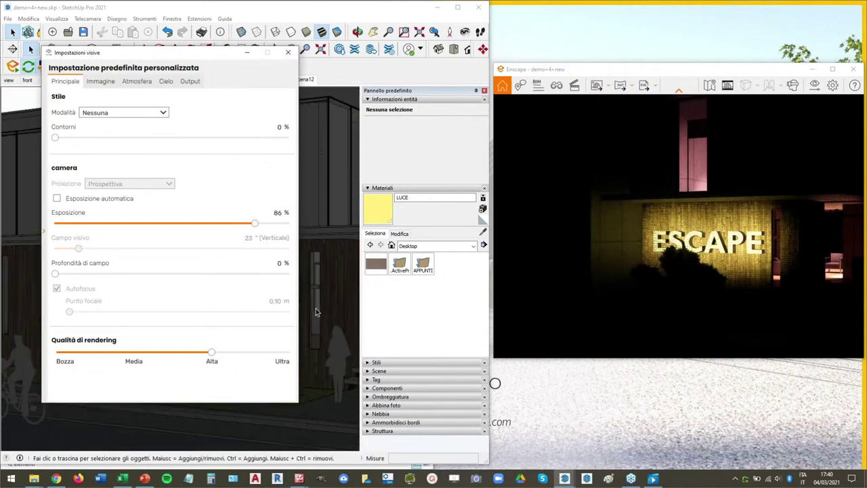
Lower the camera's manual exposure to 83% for the night view of the façade.
{"action": "scroll", "coordinate": [316, 312], "scroll_direction": "down", "scroll_amount": 3}
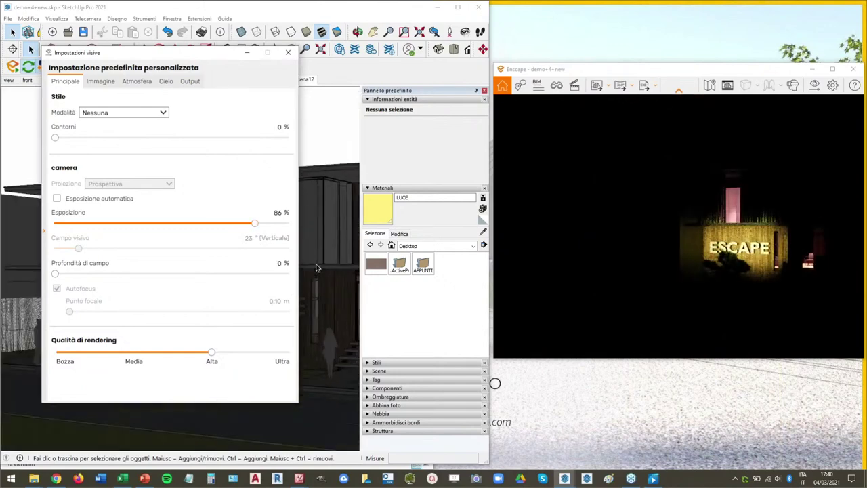
{"action": "scroll", "coordinate": [315, 268], "scroll_direction": "up", "scroll_amount": 3}
{"action": "mouse_move", "coordinate": [254, 223]}
{"action": "left_mouse_down"}
{"action": "mouse_move", "coordinate": [184, 228]}
{"action": "mouse_move", "coordinate": [250, 224]}
{"action": "left_mouse_up"}
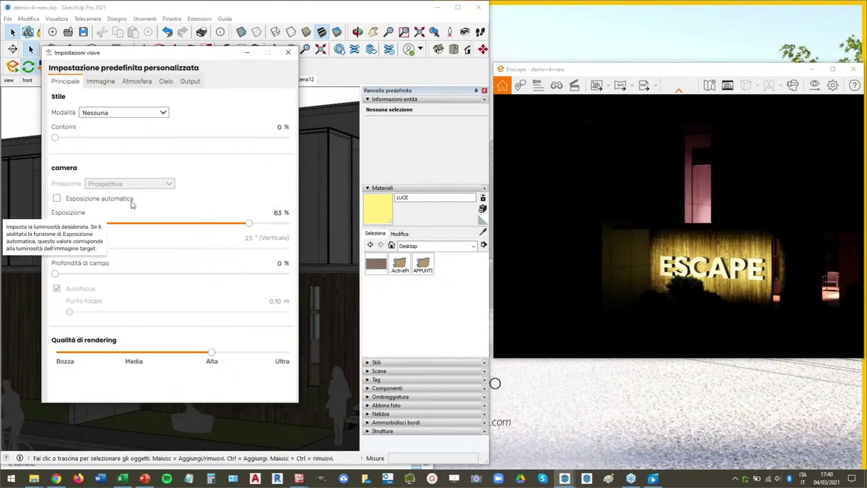
Set the render exposure to 50 % and enable automatic exposure (Esposizione automatica) in the Enscape visual settings.
{"action": "left_click_drag", "start_coordinate": [249, 223], "coordinate": [171, 224]}
{"action": "left_click", "coordinate": [71, 203]}
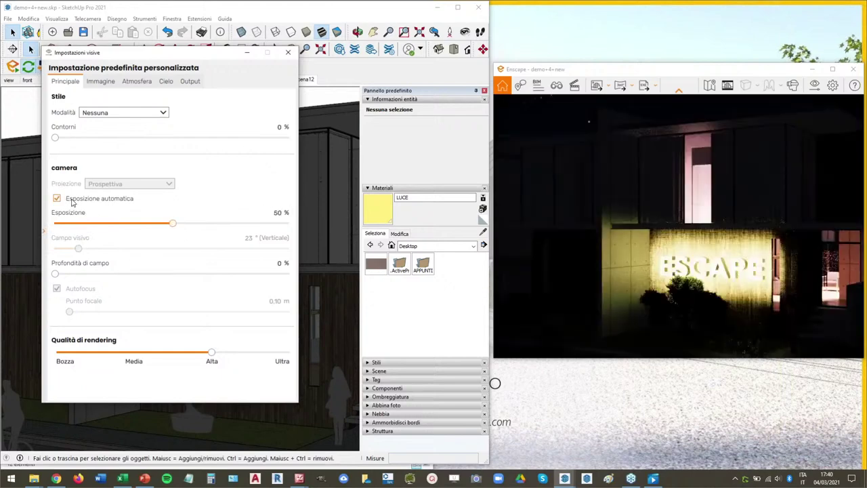
{"action": "left_click", "coordinate": [288, 53]}
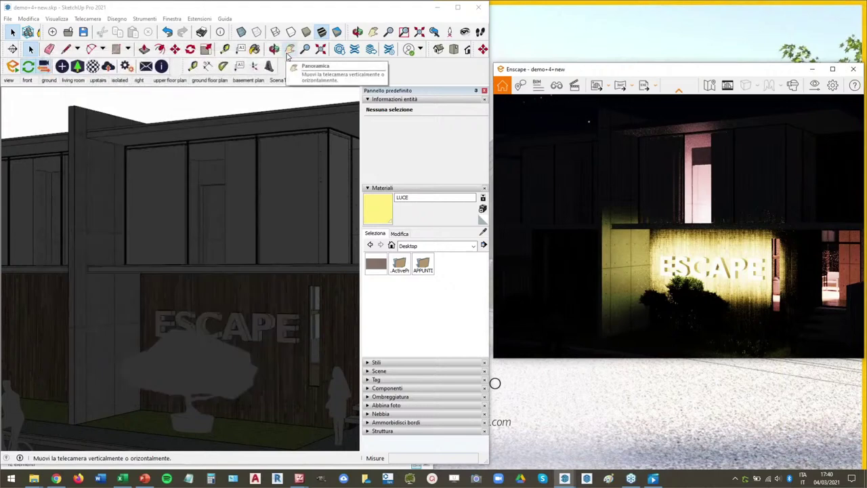
Select the ESCAPE lettering and adjust the self-illumination luminance of its LUCE material to 1944 cd/m² after trying brighter and dimmer values.
{"action": "left_click", "coordinate": [231, 324]}
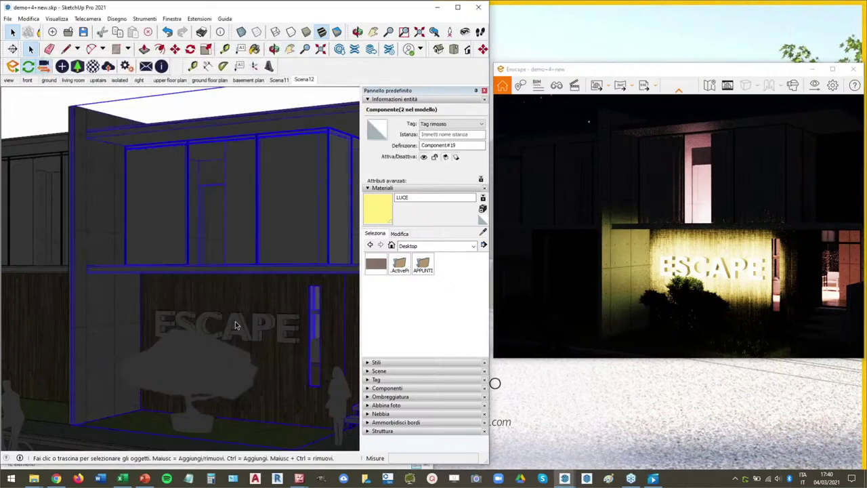
{"action": "left_click", "coordinate": [236, 326]}
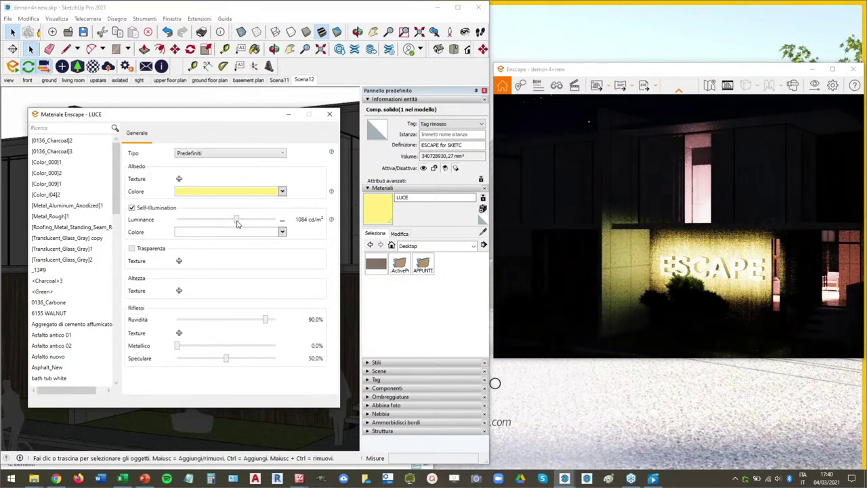
{"action": "left_click_drag", "start_coordinate": [238, 224], "coordinate": [271, 222]}
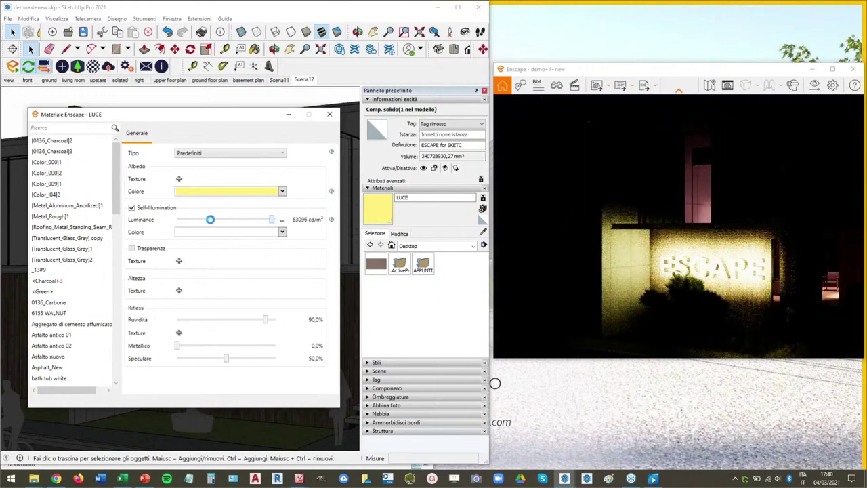
{"action": "left_click", "coordinate": [263, 220]}
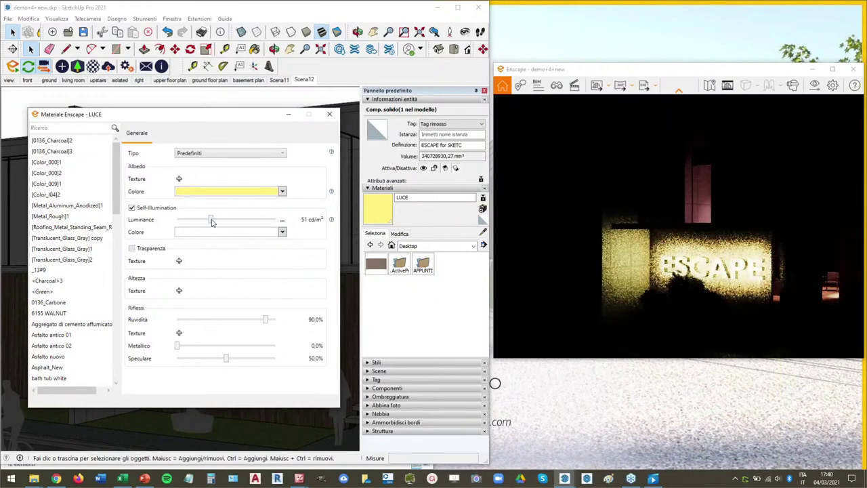
{"action": "left_click_drag", "start_coordinate": [266, 218], "coordinate": [269, 222]}
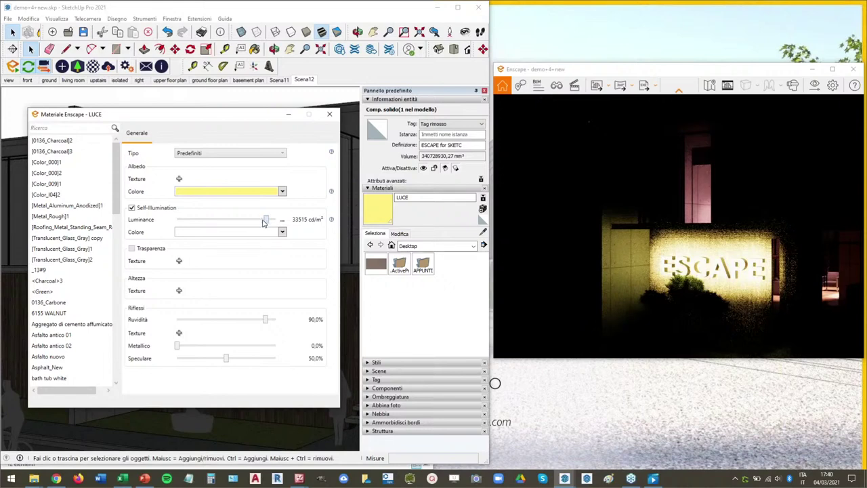
{"action": "left_click_drag", "start_coordinate": [264, 222], "coordinate": [187, 224]}
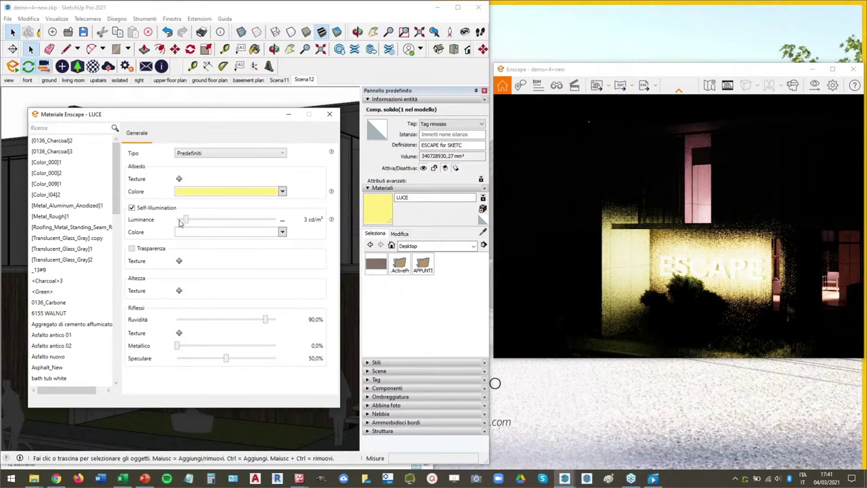
{"action": "left_click_drag", "start_coordinate": [180, 223], "coordinate": [242, 221]}
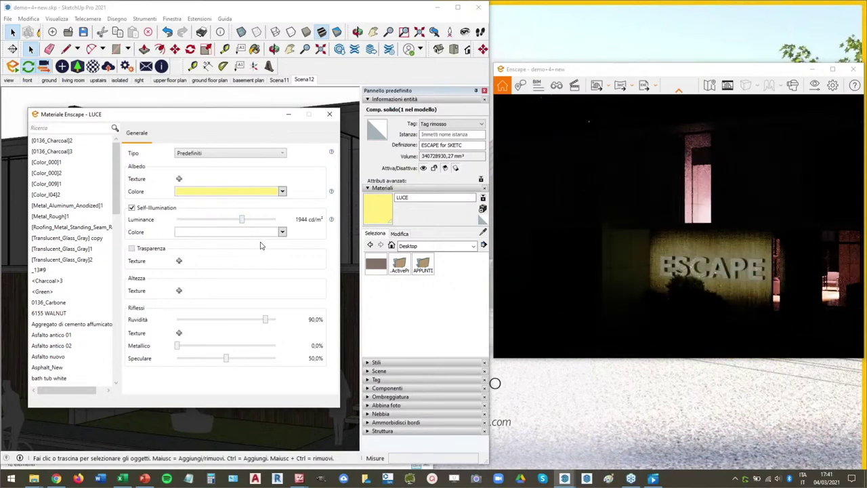
{"action": "left_click", "coordinate": [330, 114]}
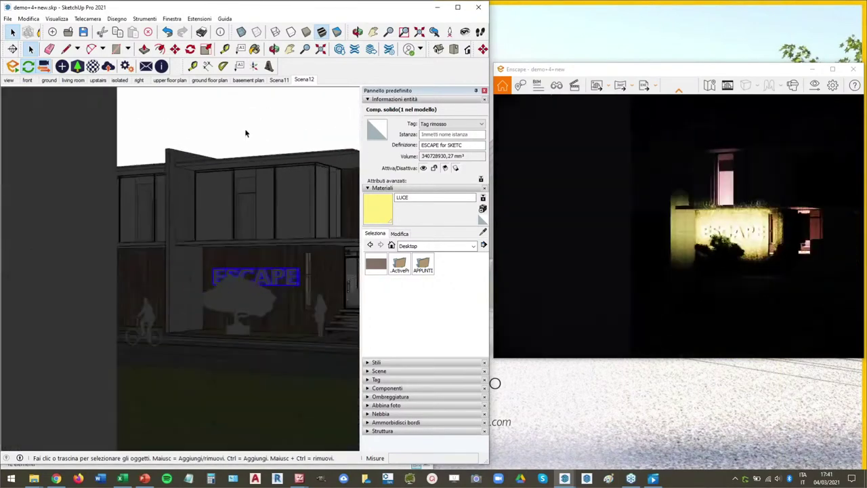
Deselect the lettering and compare the night render of the whole facade with automatic exposure off and back on.
{"action": "left_click", "coordinate": [245, 128]}
{"action": "middle_click_drag", "start_coordinate": [218, 132], "coordinate": [221, 136]}
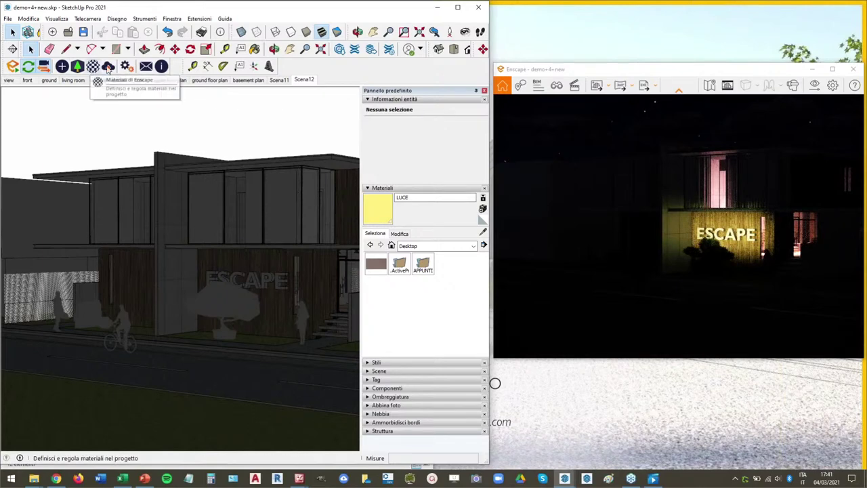
{"action": "left_click", "coordinate": [817, 89]}
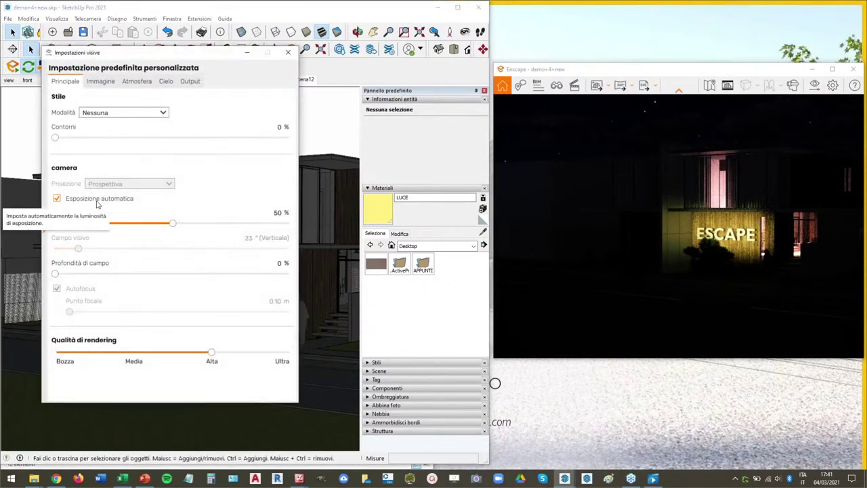
{"action": "left_click", "coordinate": [97, 204]}
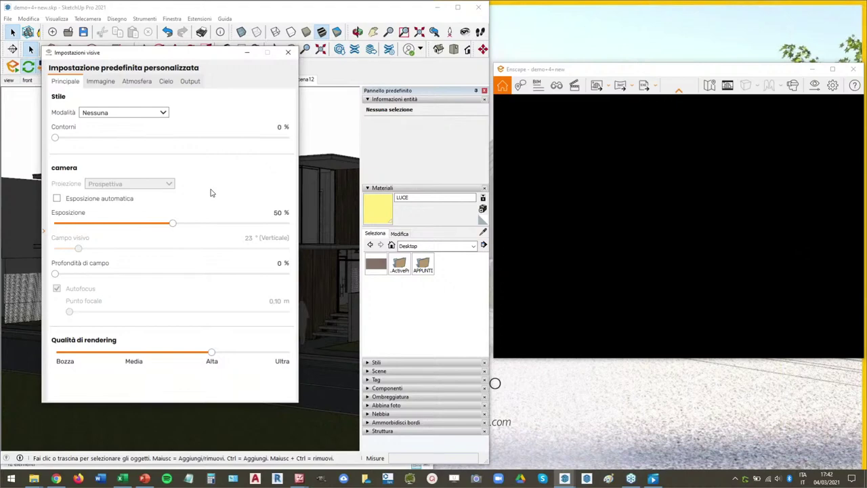
{"action": "left_click", "coordinate": [79, 198]}
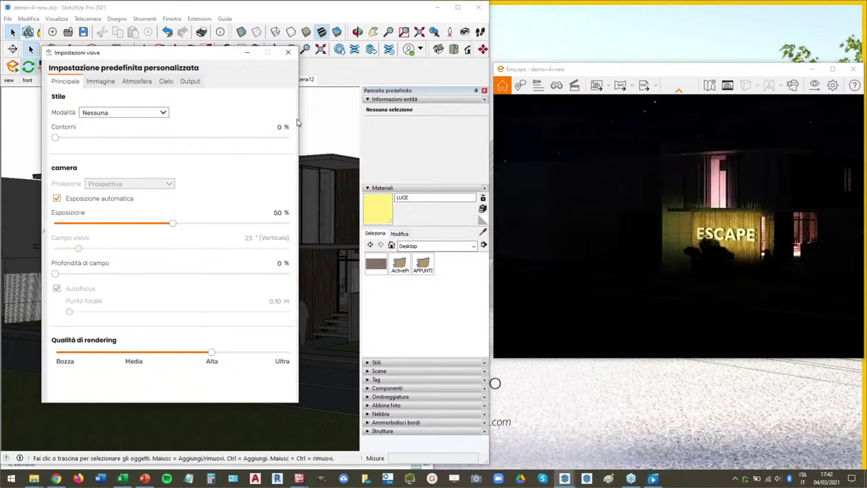
{"action": "left_click", "coordinate": [288, 52]}
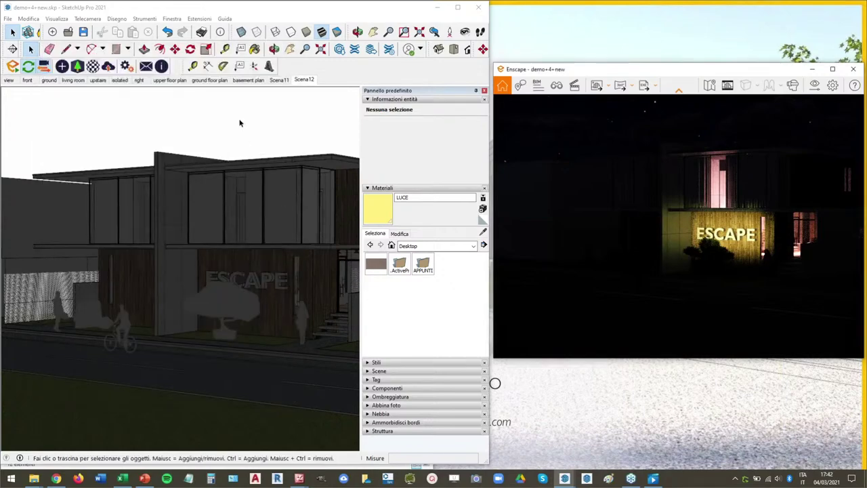
Switch the model to the daytime scene Scena11.
{"action": "left_click", "coordinate": [280, 79]}
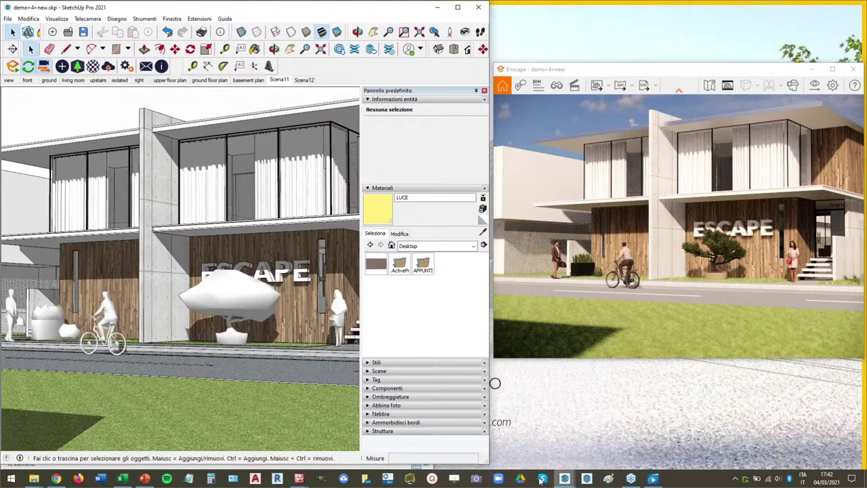
Switch to the Excel question list and review the questions in rows 11 to 14 on trees, licensing, PC requirements and availability.
{"action": "left_click", "coordinate": [122, 479]}
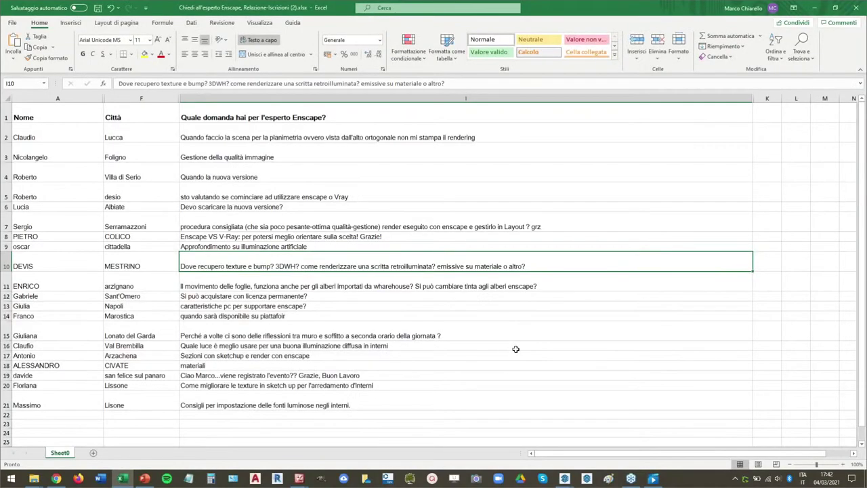
{"action": "left_click", "coordinate": [210, 285]}
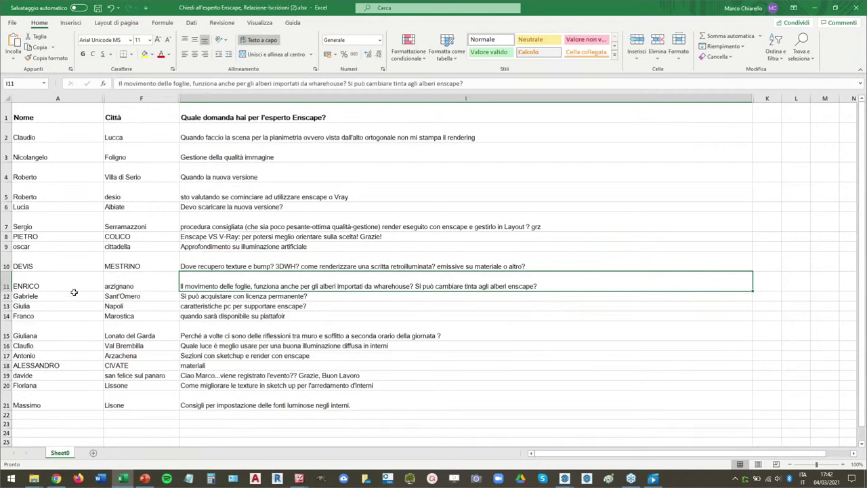
{"action": "left_click", "coordinate": [226, 298]}
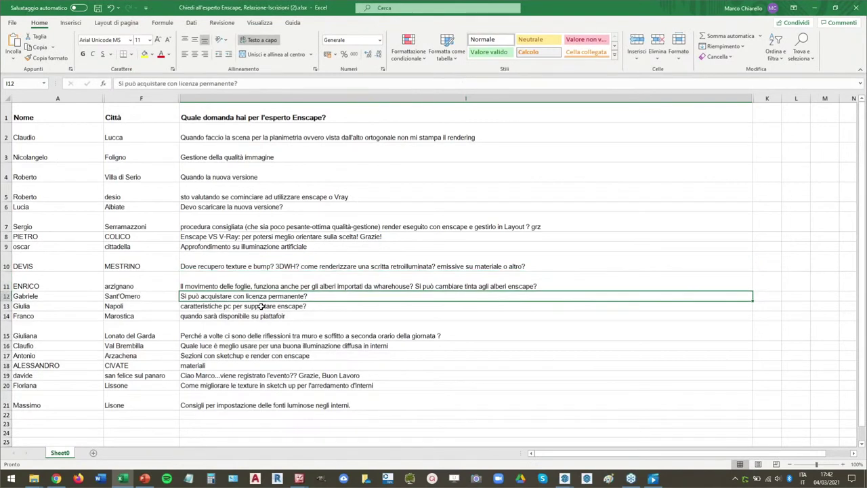
{"action": "left_click", "coordinate": [52, 296]}
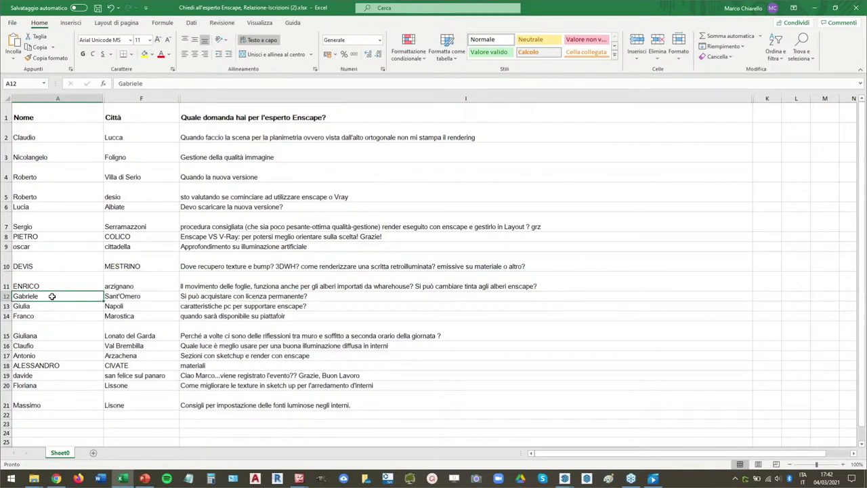
{"action": "left_click", "coordinate": [237, 299]}
{"action": "left_click", "coordinate": [207, 307]}
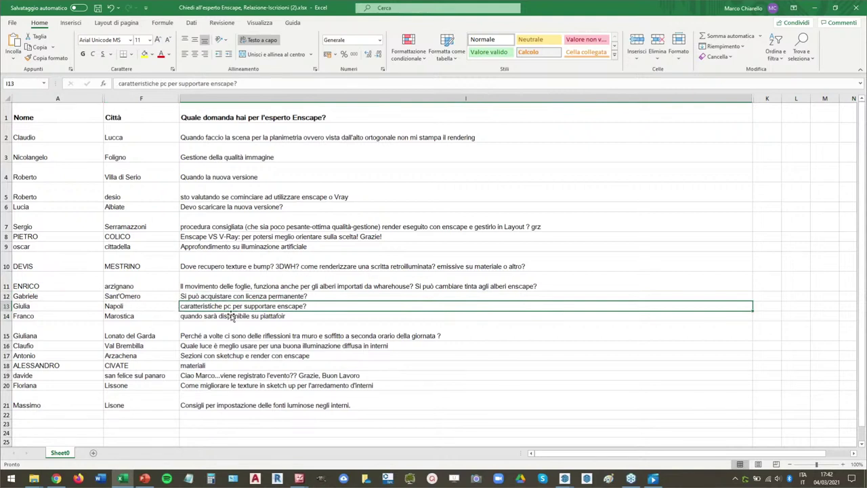
{"action": "left_click", "coordinate": [289, 317]}
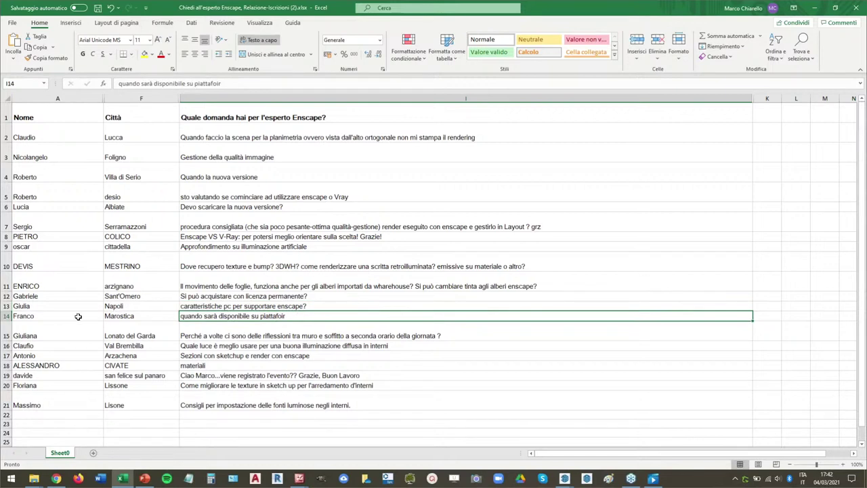
{"action": "left_click_drag", "start_coordinate": [77, 316], "coordinate": [146, 318]}
{"action": "left_click", "coordinate": [146, 319]}
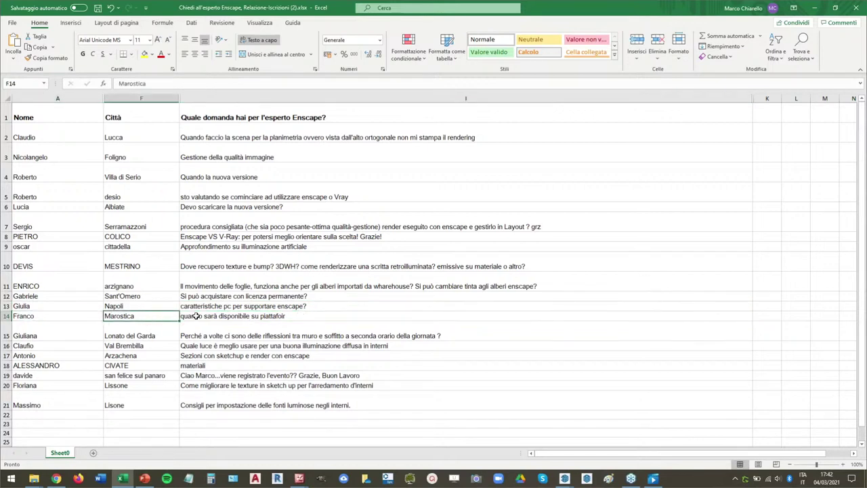
{"action": "left_click", "coordinate": [239, 315]}
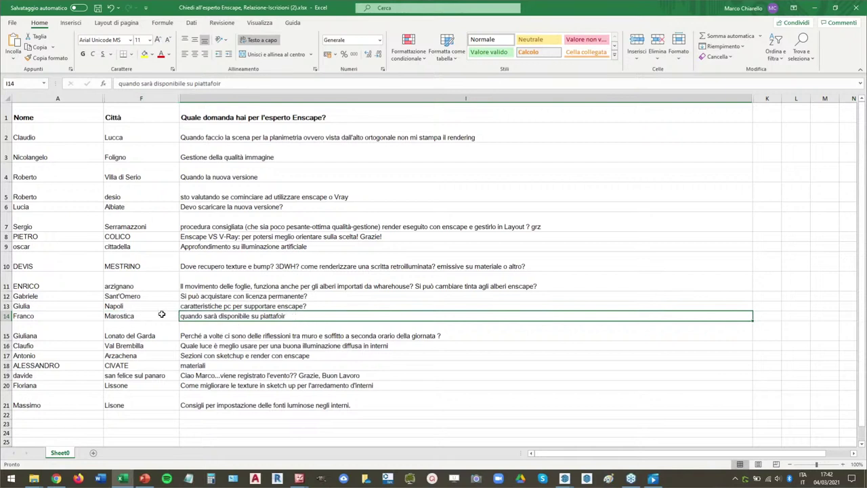
Review the questions in rows 15 to 17 on wall and ceiling reflections, diffuse interior lighting and section renders.
{"action": "left_click", "coordinate": [206, 337]}
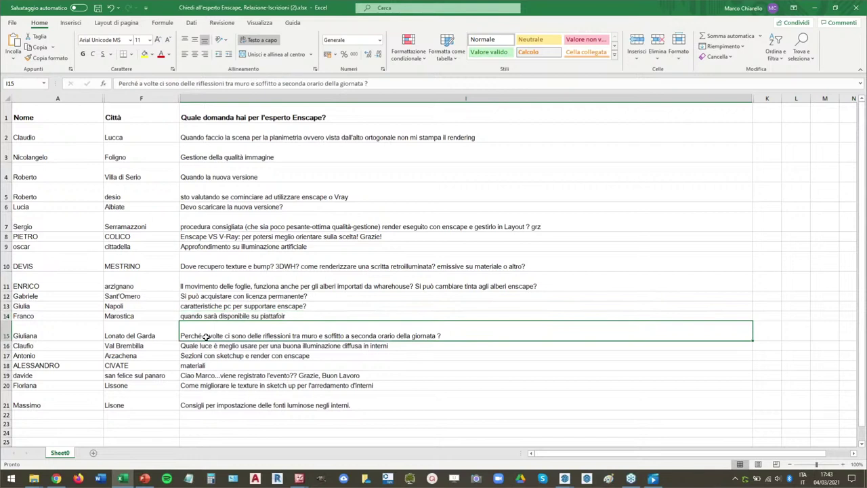
{"action": "left_click", "coordinate": [59, 334]}
{"action": "left_click", "coordinate": [247, 331]}
{"action": "left_click", "coordinate": [344, 347]}
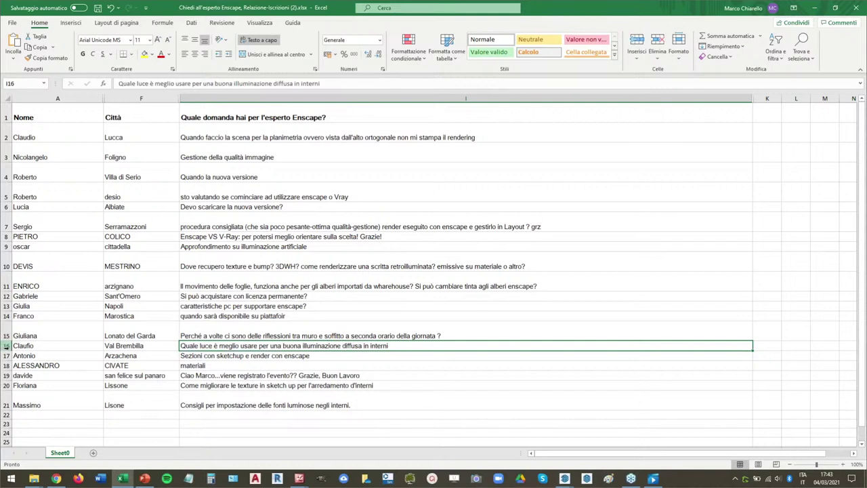
{"action": "left_click", "coordinate": [55, 347]}
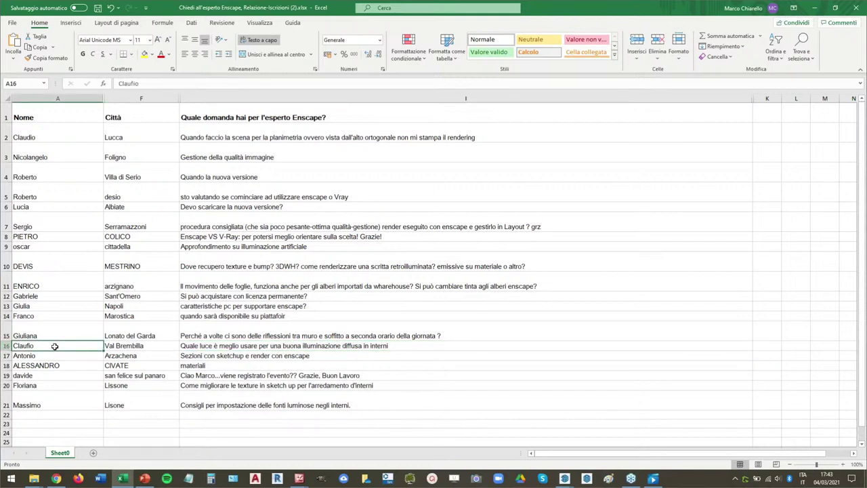
{"action": "left_click", "coordinate": [189, 346]}
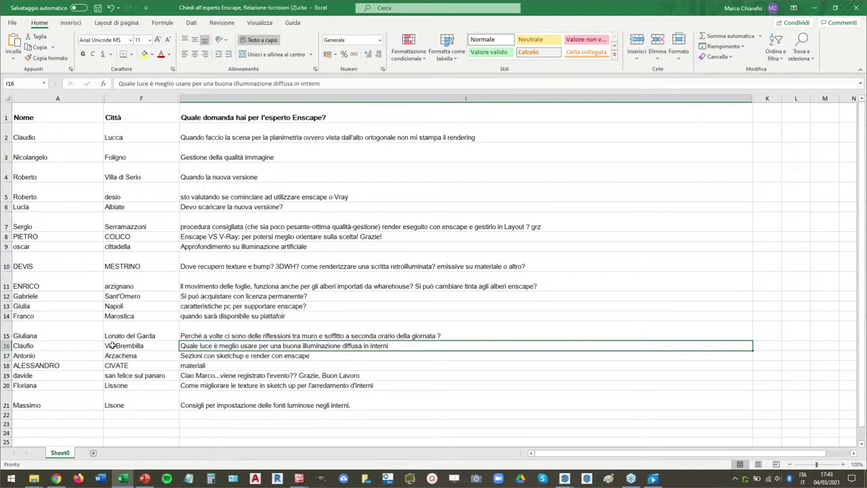
{"action": "left_click", "coordinate": [386, 357]}
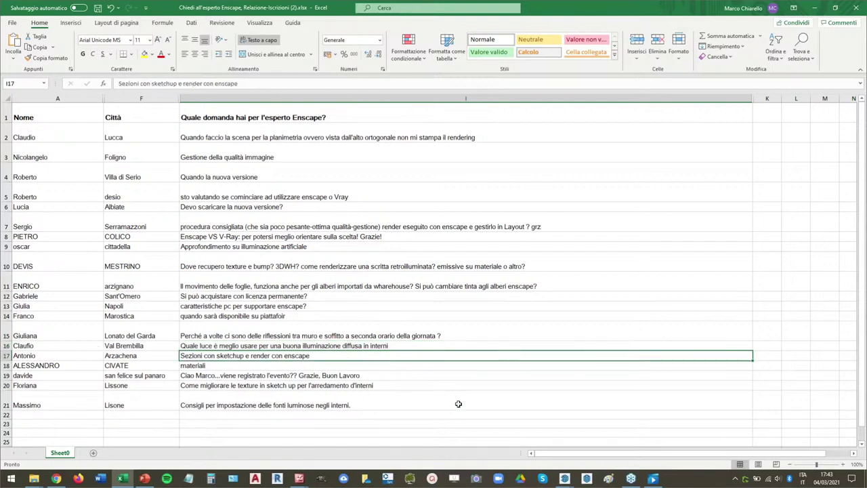
{"action": "left_click", "coordinate": [653, 478]}
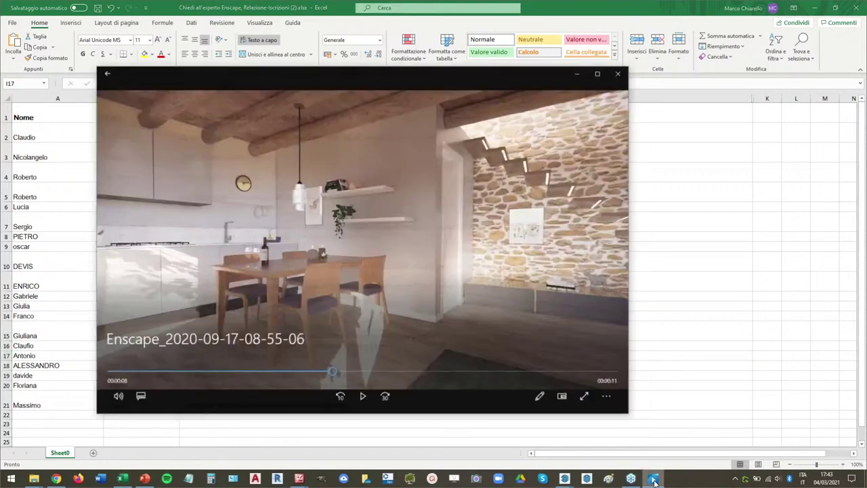
{"action": "left_click_drag", "start_coordinate": [323, 370], "coordinate": [387, 366]}
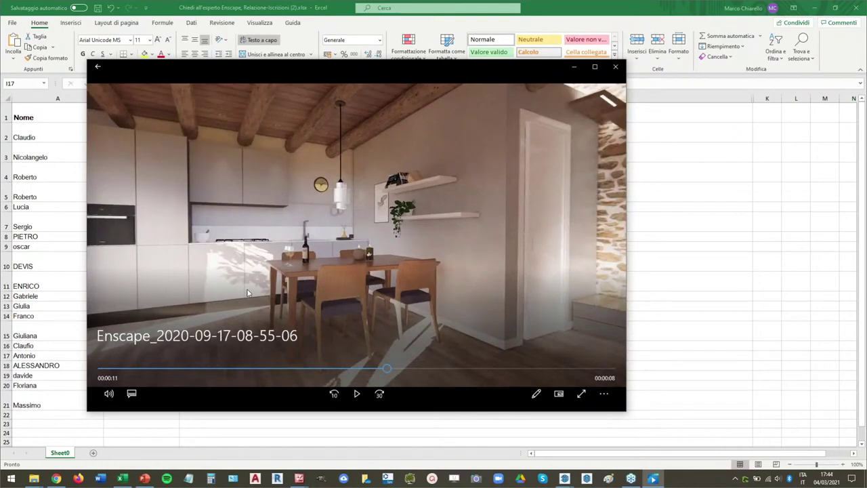
{"action": "left_click", "coordinate": [358, 393]}
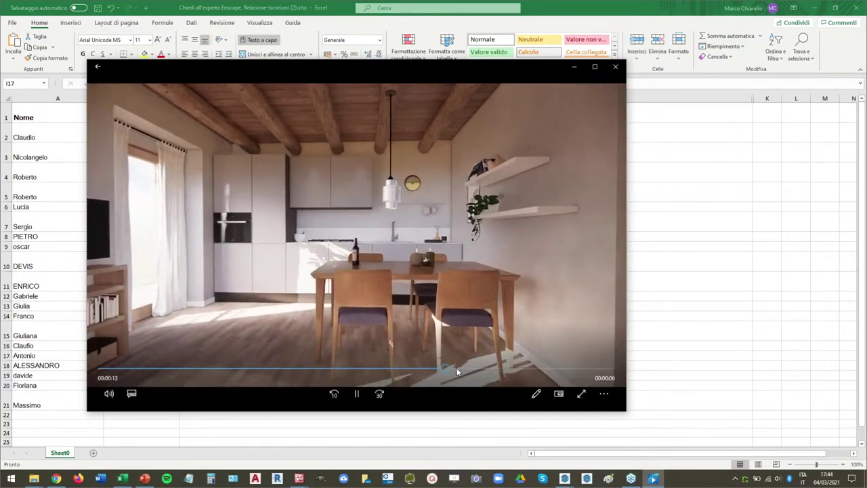
{"action": "left_click", "coordinate": [299, 369]}
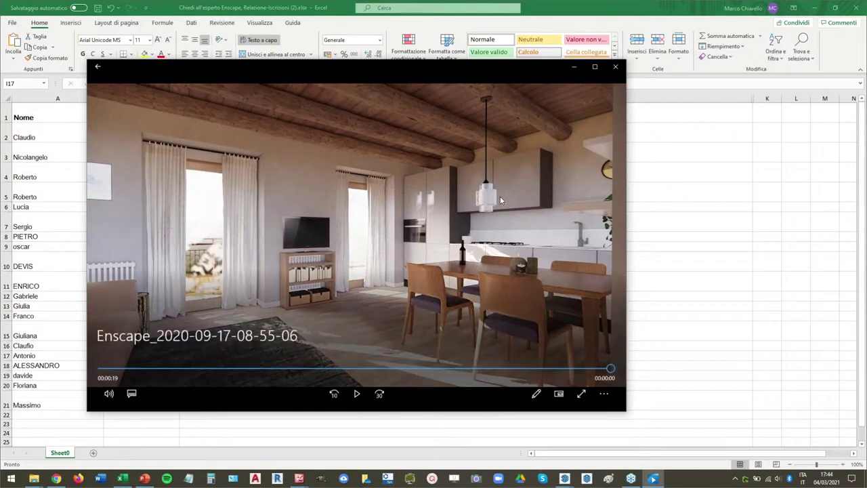
{"action": "left_click", "coordinate": [615, 66]}
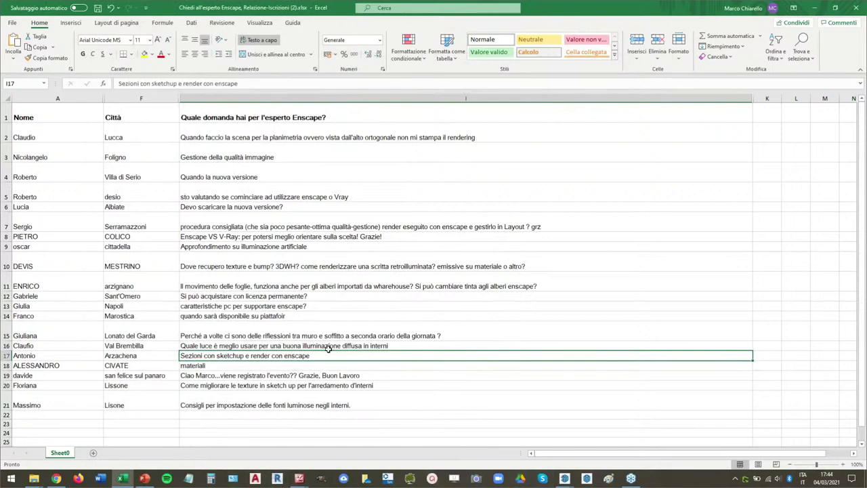
Switch to the Microsoft Office picture viewer, browse the interior renders from vista 1 to vista 3, and close the viewer.
{"action": "left_click", "coordinate": [329, 347]}
{"action": "mouse_move", "coordinate": [301, 480]}
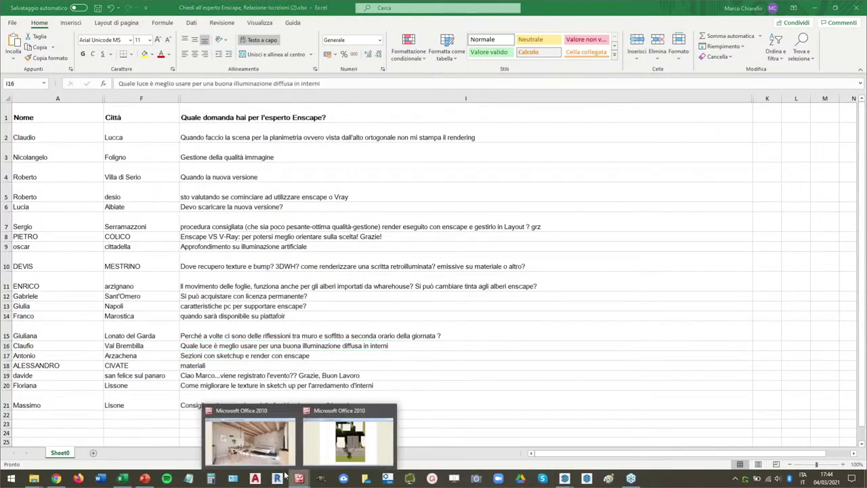
{"action": "left_click", "coordinate": [250, 439]}
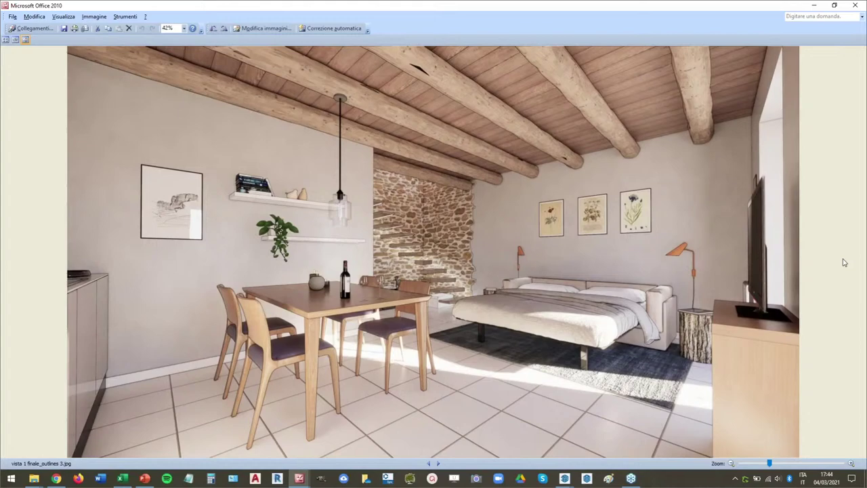
{"action": "key", "text": "Right"}
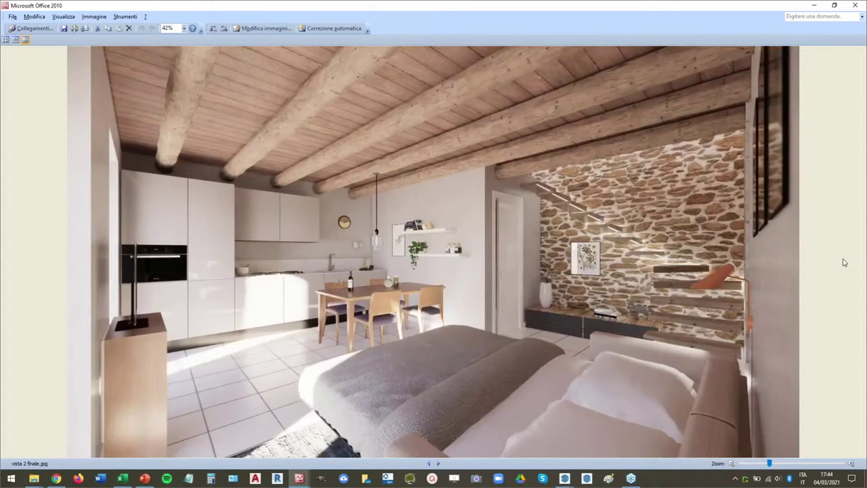
{"action": "key", "text": "Right"}
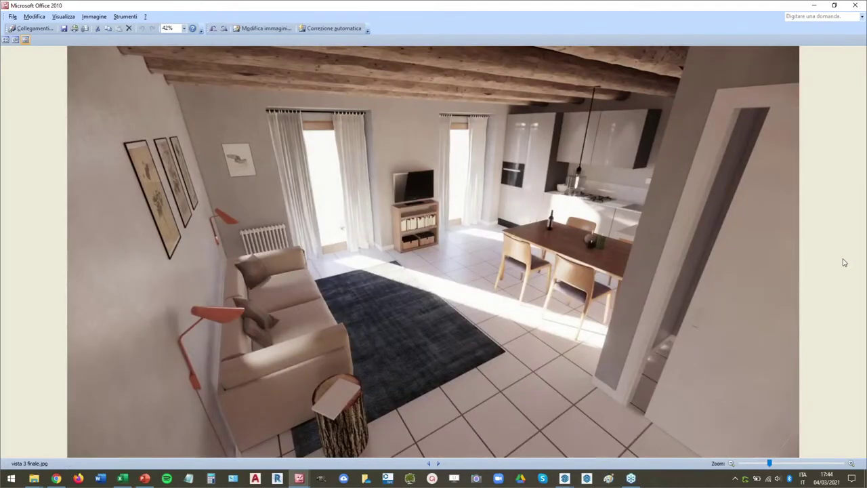
{"action": "key", "text": "Right"}
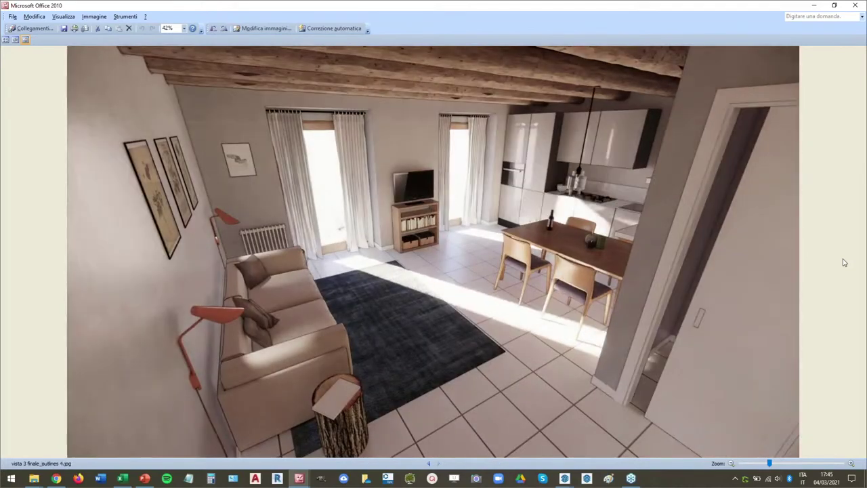
{"action": "left_click", "coordinate": [856, 7]}
From the row 17 question on sections, switch to the SketchUp model, activate section plane 2 across the houses and hide the section plane symbols.
{"action": "left_click", "coordinate": [385, 358]}
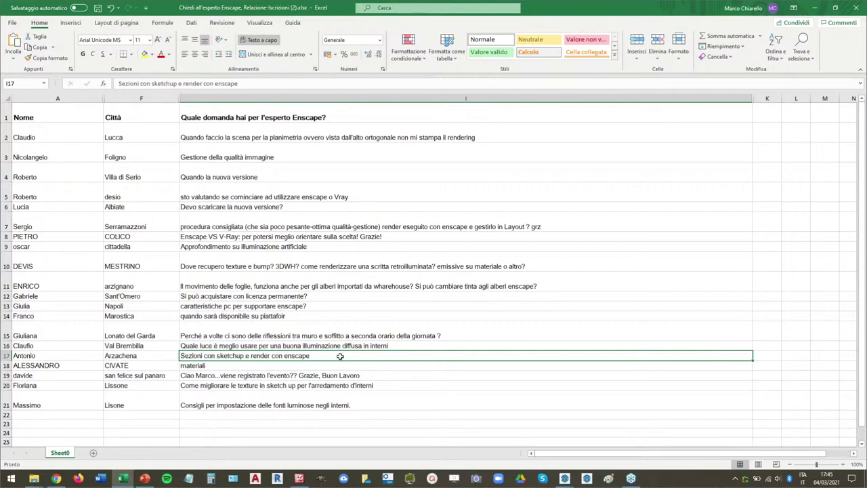
{"action": "left_click", "coordinate": [567, 478]}
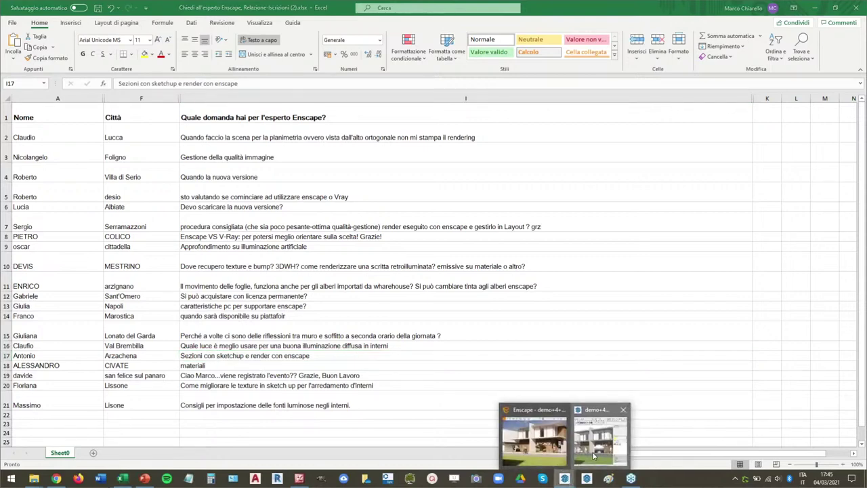
{"action": "left_click", "coordinate": [596, 456]}
{"action": "left_click", "coordinate": [535, 437]}
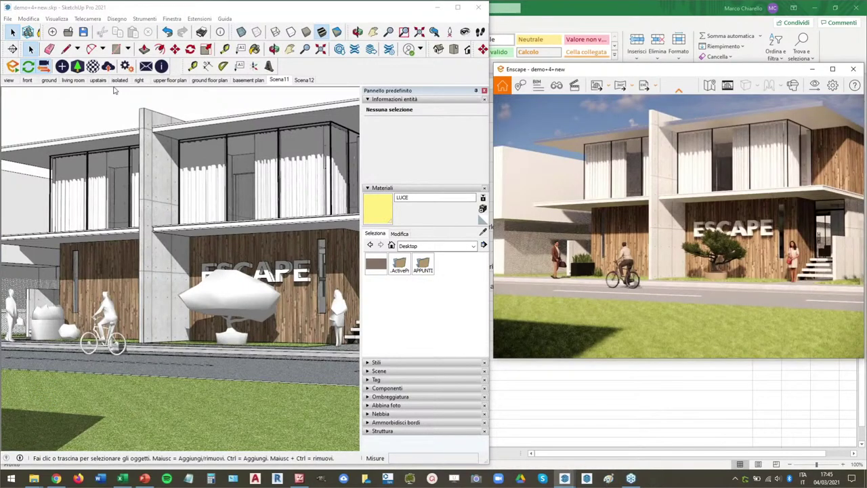
{"action": "middle_click_drag", "start_coordinate": [326, 206], "coordinate": [33, 103]}
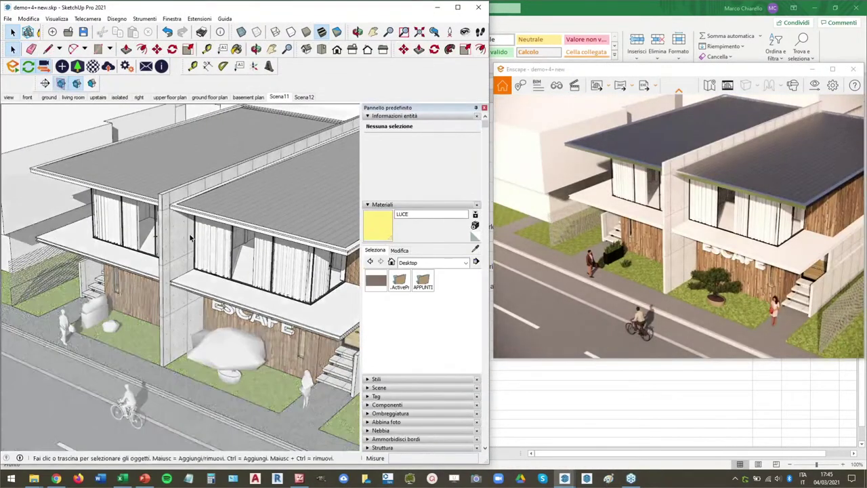
{"action": "middle_click_drag", "start_coordinate": [203, 204], "coordinate": [230, 242]}
{"action": "scroll", "coordinate": [230, 242], "scroll_direction": "down", "scroll_amount": 10}
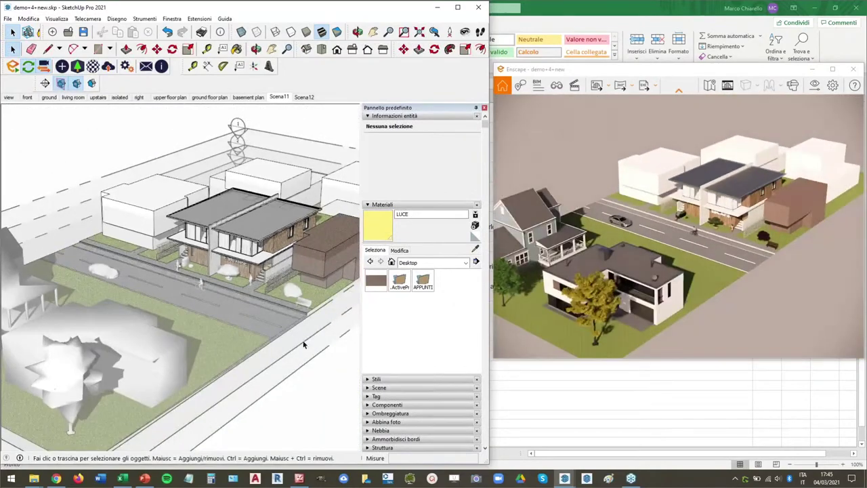
{"action": "double_click", "coordinate": [238, 139]}
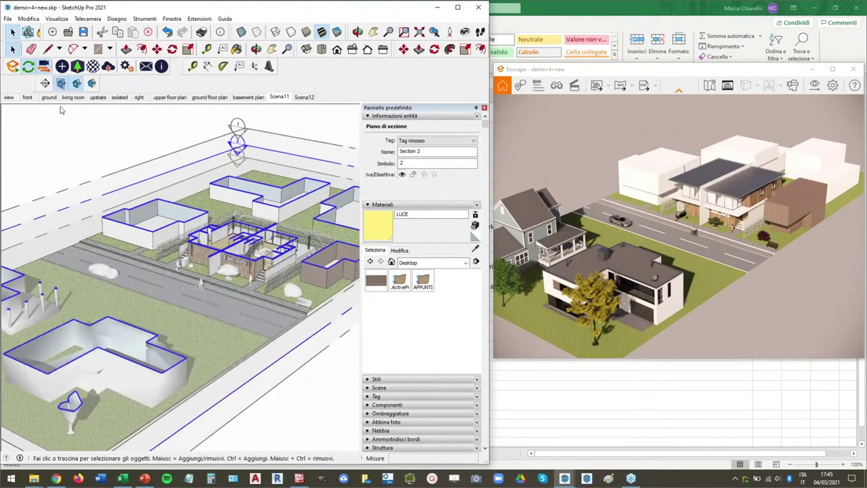
{"action": "middle_click_drag", "start_coordinate": [203, 271], "coordinate": [230, 257]}
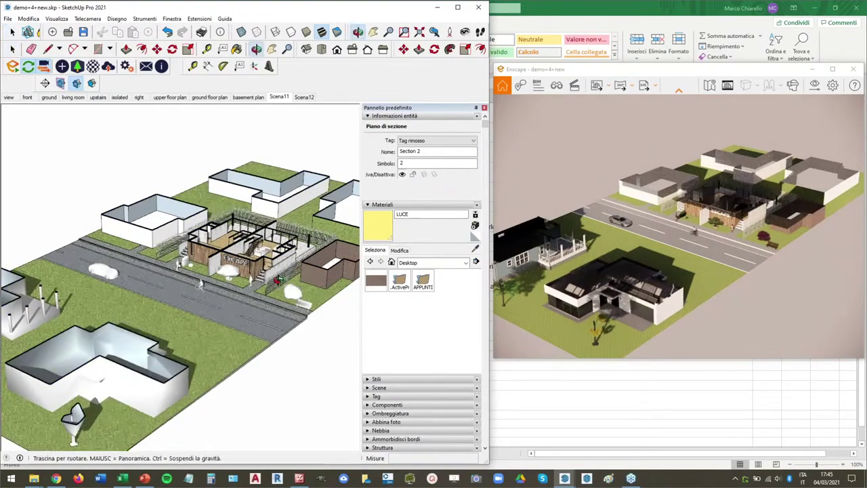
Examine the sectioned house interior around the stairs, walls and wood floor in the model and the Enscape render.
{"action": "scroll", "coordinate": [248, 216], "scroll_direction": "up", "scroll_amount": 5}
{"action": "scroll", "coordinate": [247, 215], "scroll_direction": "up", "scroll_amount": 5}
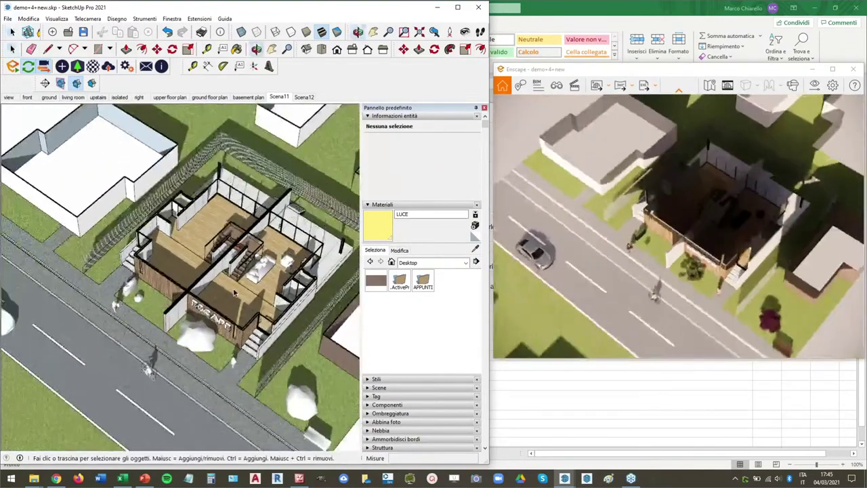
{"action": "scroll", "coordinate": [288, 252], "scroll_direction": "up", "scroll_amount": 5}
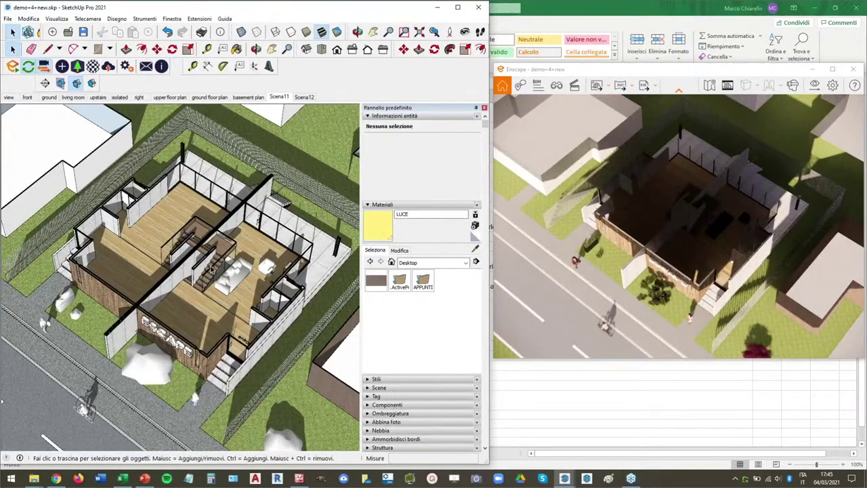
{"action": "mouse_move", "coordinate": [243, 260]}
{"action": "middle_mouse_down"}
{"action": "mouse_move", "coordinate": [154, 246]}
{"action": "mouse_move", "coordinate": [181, 265]}
{"action": "mouse_move", "coordinate": [203, 244]}
{"action": "mouse_move", "coordinate": [172, 278]}
{"action": "middle_mouse_up"}
{"action": "scroll", "coordinate": [173, 280], "scroll_direction": "up", "scroll_amount": 2}
{"action": "scroll", "coordinate": [173, 279], "scroll_direction": "up", "scroll_amount": 6}
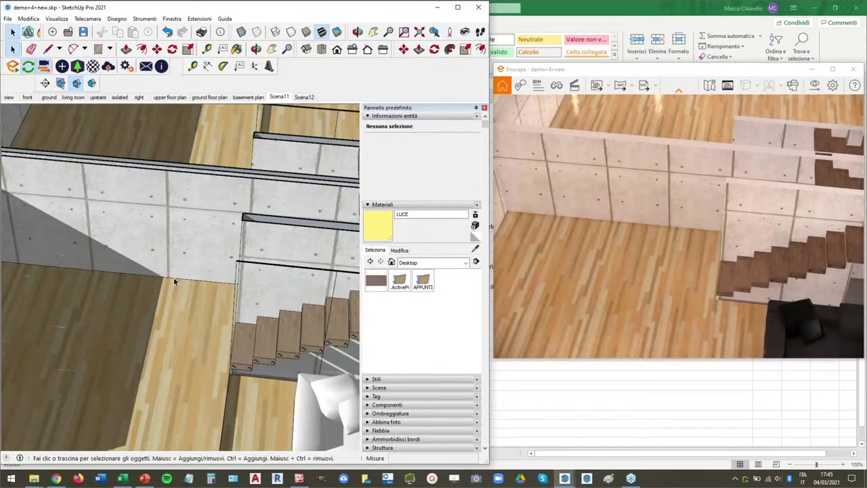
{"action": "scroll", "coordinate": [173, 280], "scroll_direction": "up", "scroll_amount": 3}
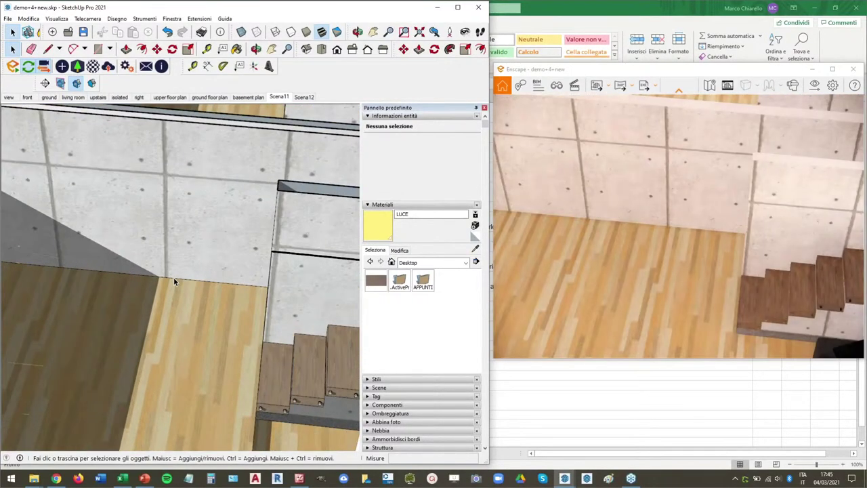
{"action": "scroll", "coordinate": [174, 281], "scroll_direction": "down", "scroll_amount": 6}
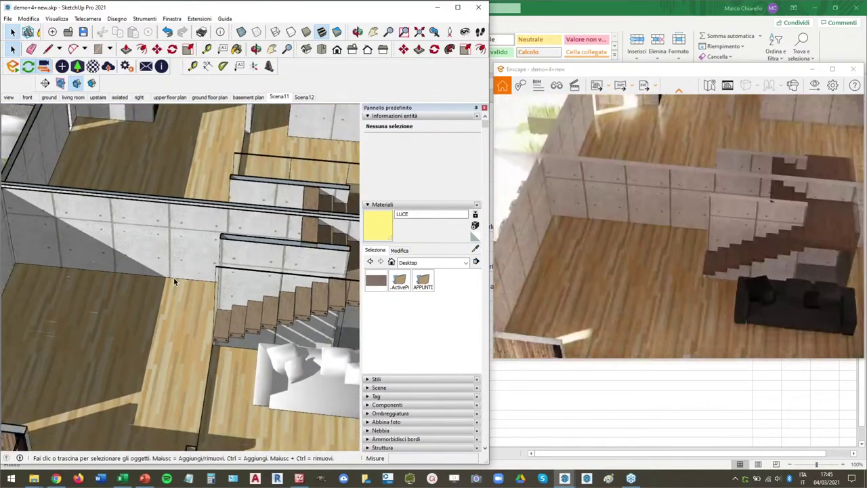
{"action": "scroll", "coordinate": [174, 281], "scroll_direction": "down", "scroll_amount": 4}
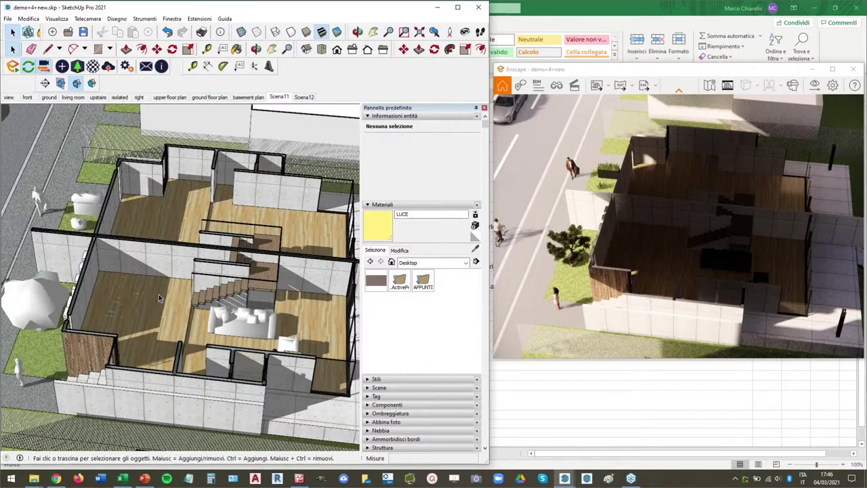
{"action": "scroll", "coordinate": [160, 296], "scroll_direction": "down", "scroll_amount": 5}
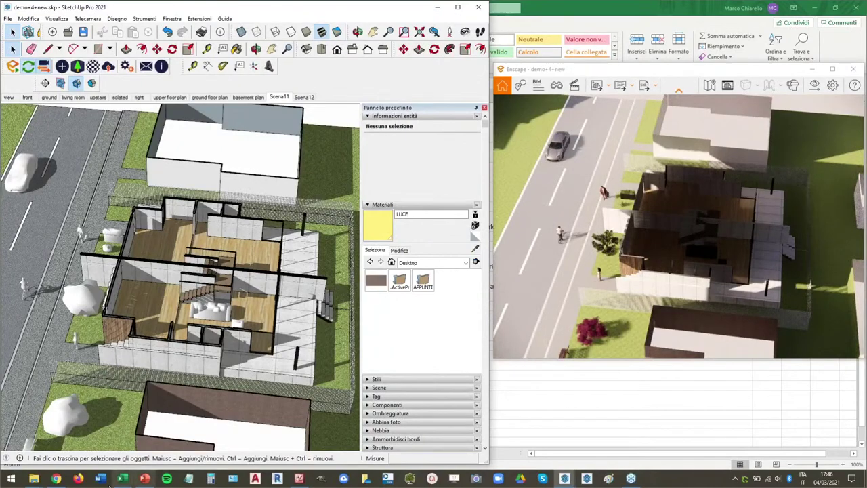
Switch to the Excel question list and review rows 18 to 20 on materials, event recording and improving interior furnishing textures.
{"action": "left_click", "coordinate": [122, 478]}
{"action": "left_click", "coordinate": [199, 366]}
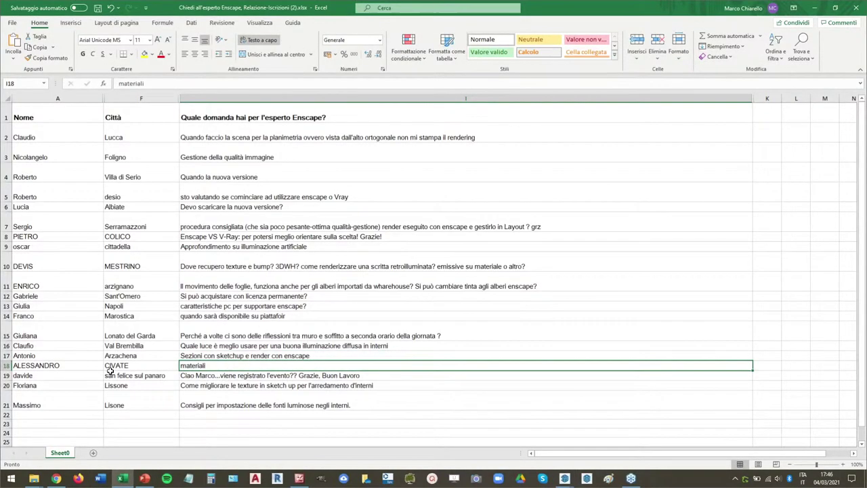
{"action": "left_click", "coordinate": [56, 367]}
{"action": "left_click", "coordinate": [193, 368]}
{"action": "left_click", "coordinate": [213, 374]}
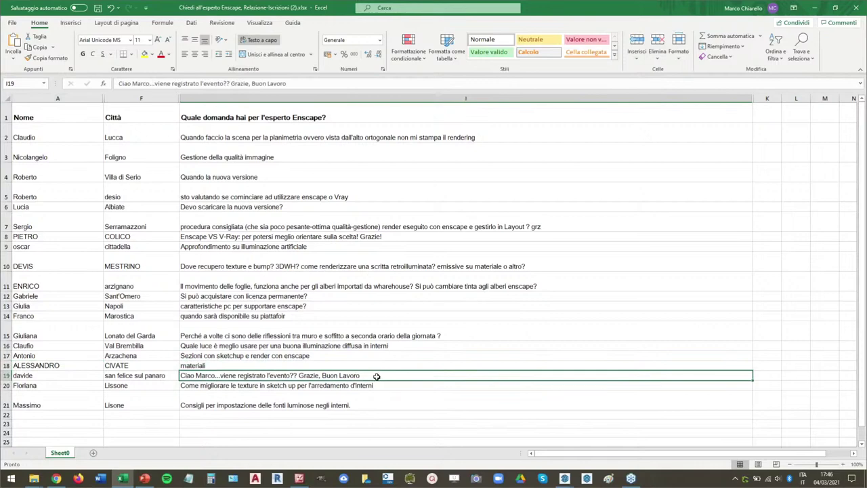
{"action": "left_click", "coordinate": [49, 377]}
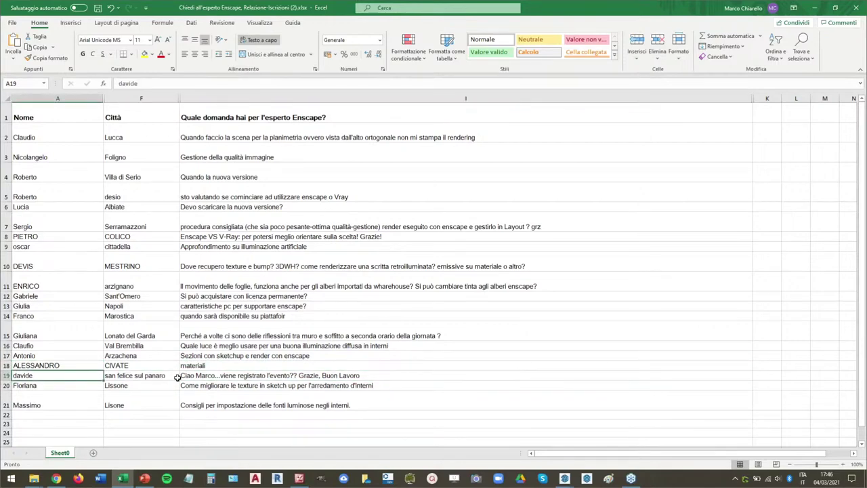
{"action": "left_click", "coordinate": [218, 375]}
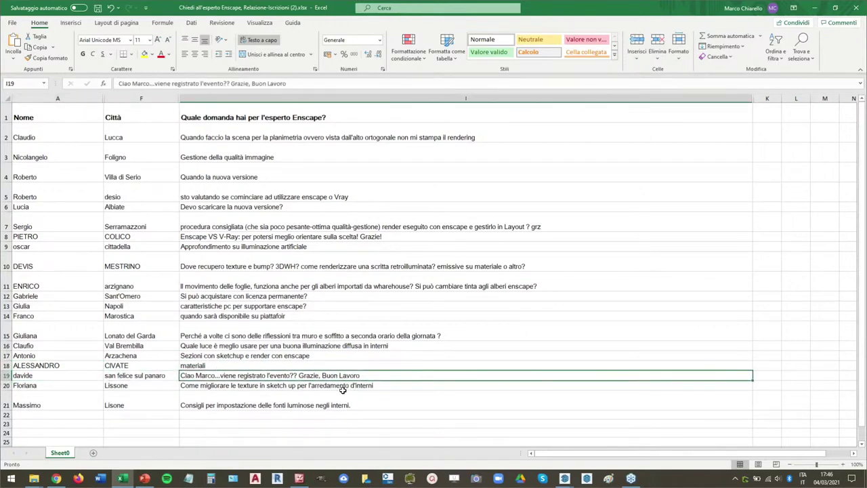
{"action": "left_click", "coordinate": [348, 385]}
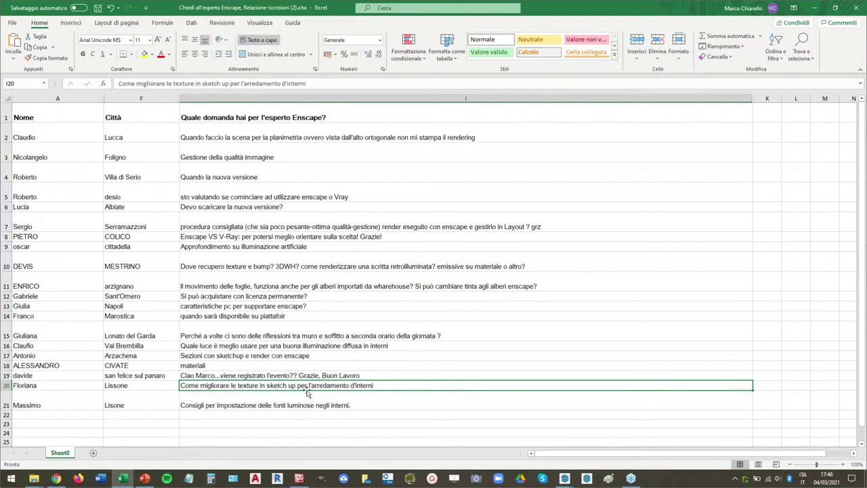
Switch back to the SketchUp model, open the Enscape material editor and sample the wood floor material Pavimento in legno chiaro.
{"action": "left_click", "coordinate": [570, 481]}
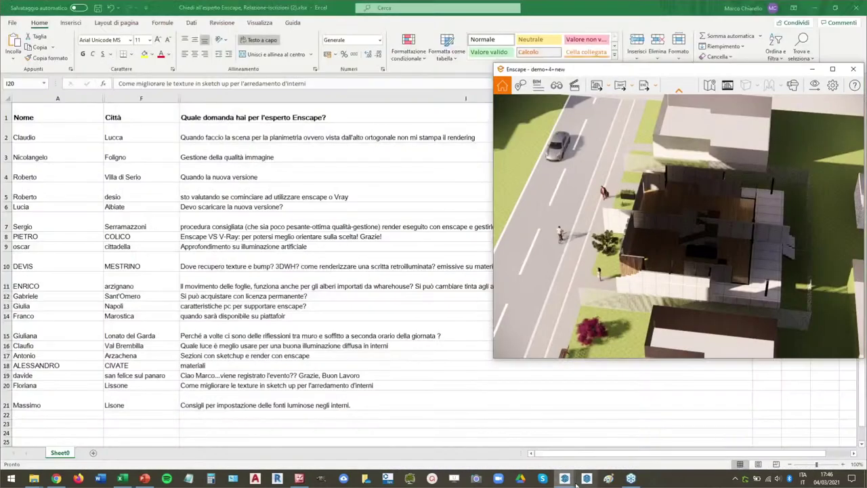
{"action": "mouse_move", "coordinate": [567, 480]}
{"action": "left_click", "coordinate": [528, 437]}
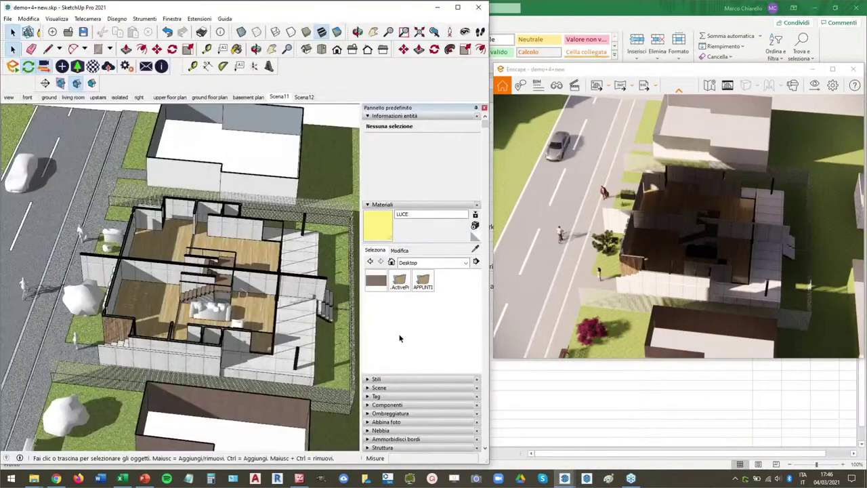
{"action": "middle_click_drag", "start_coordinate": [126, 265], "coordinate": [351, 256]}
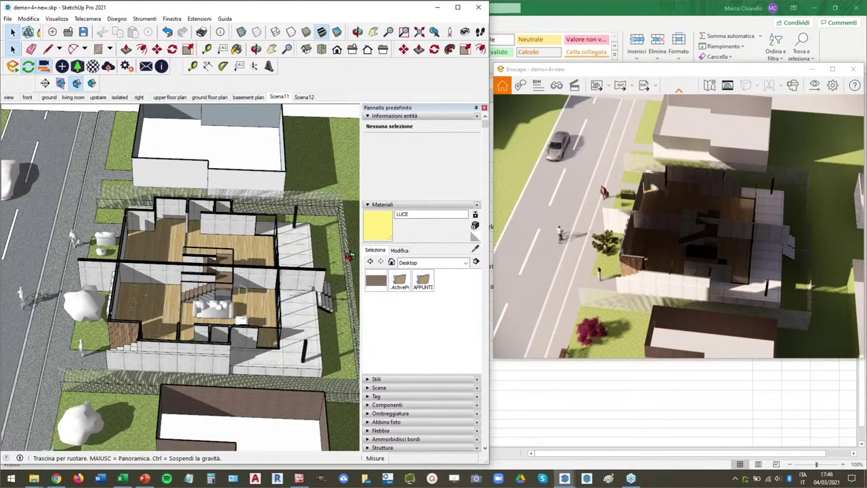
{"action": "left_click", "coordinate": [279, 97]}
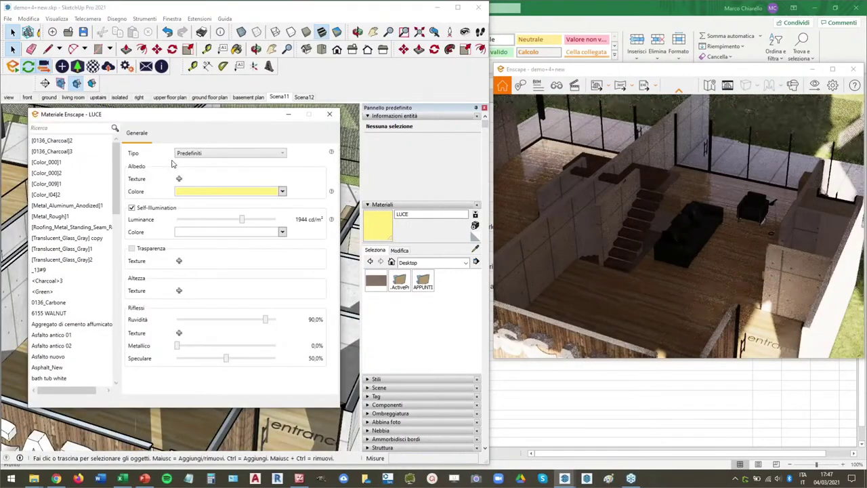
{"action": "left_click_drag", "start_coordinate": [120, 115], "coordinate": [118, 118]}
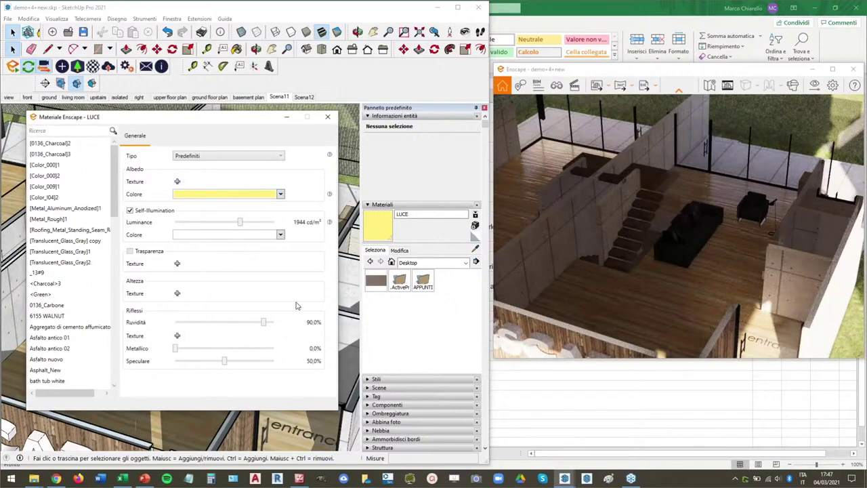
{"action": "mouse_move", "coordinate": [171, 118]}
{"action": "left_mouse_down"}
{"action": "mouse_move", "coordinate": [214, 117]}
{"action": "mouse_move", "coordinate": [171, 116]}
{"action": "left_mouse_up"}
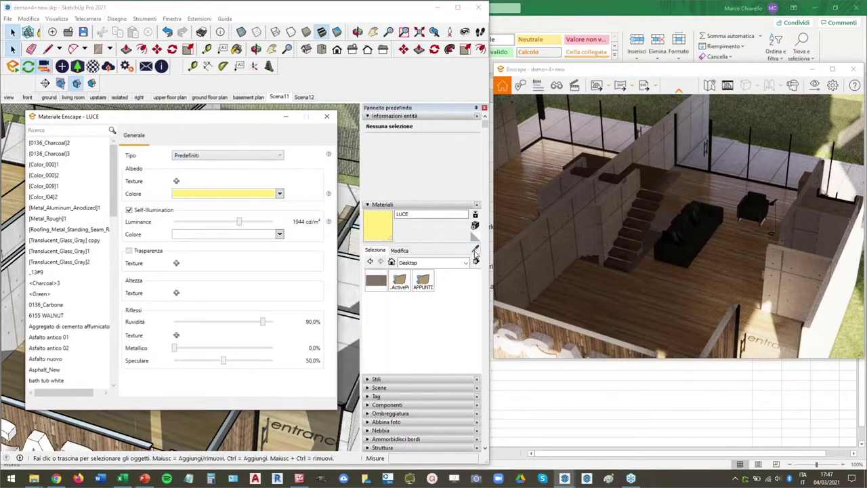
{"action": "left_click", "coordinate": [476, 256]}
{"action": "left_click", "coordinate": [190, 417]}
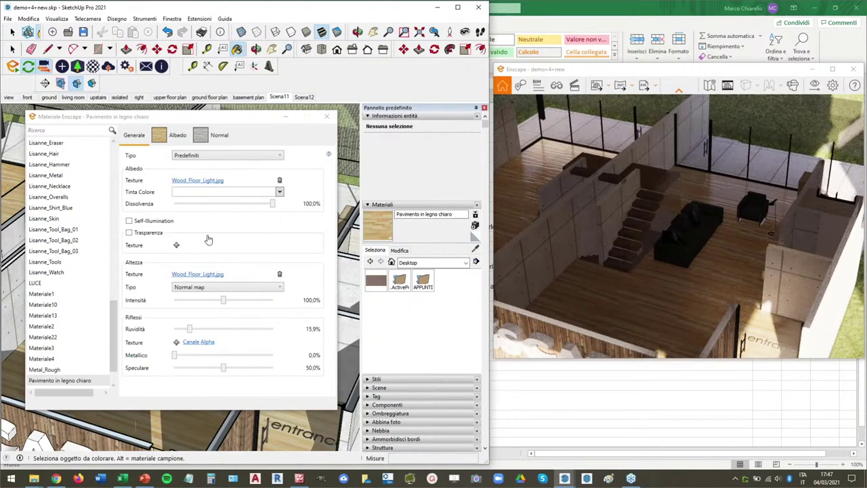
Set the floor material's height type to Bump map with an amount of 1.47 and return to the Excel question list.
{"action": "left_click", "coordinate": [225, 302]}
{"action": "left_click", "coordinate": [225, 288]}
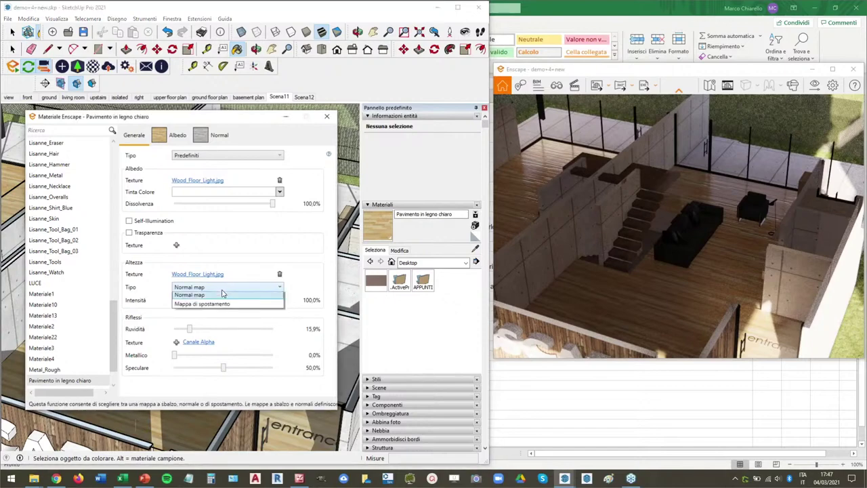
{"action": "left_click", "coordinate": [225, 296]}
{"action": "left_click_drag", "start_coordinate": [256, 301], "coordinate": [232, 300]}
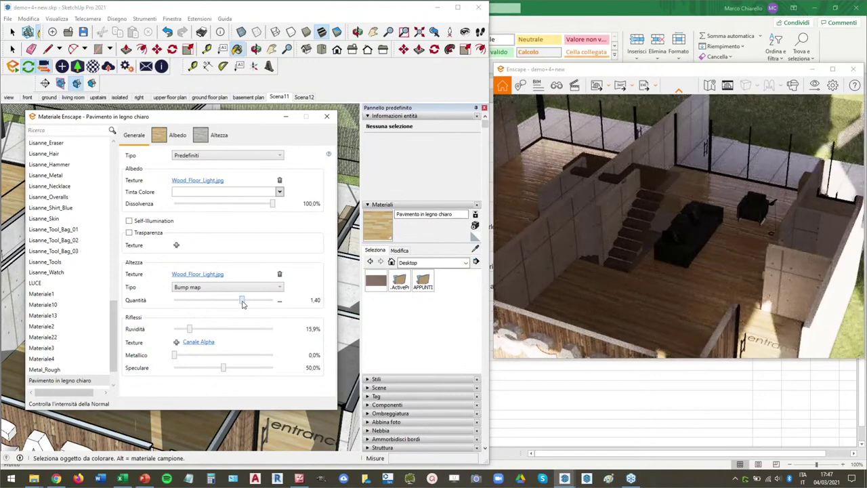
{"action": "left_click", "coordinate": [242, 304]}
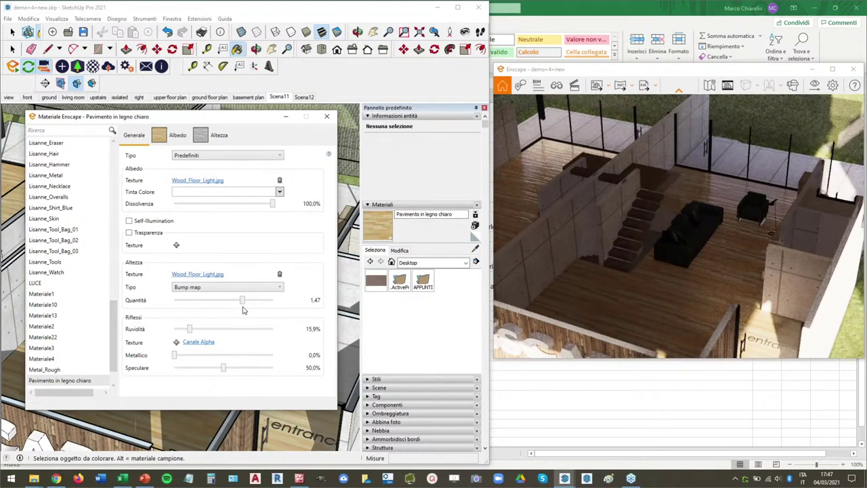
{"action": "left_click", "coordinate": [124, 481]}
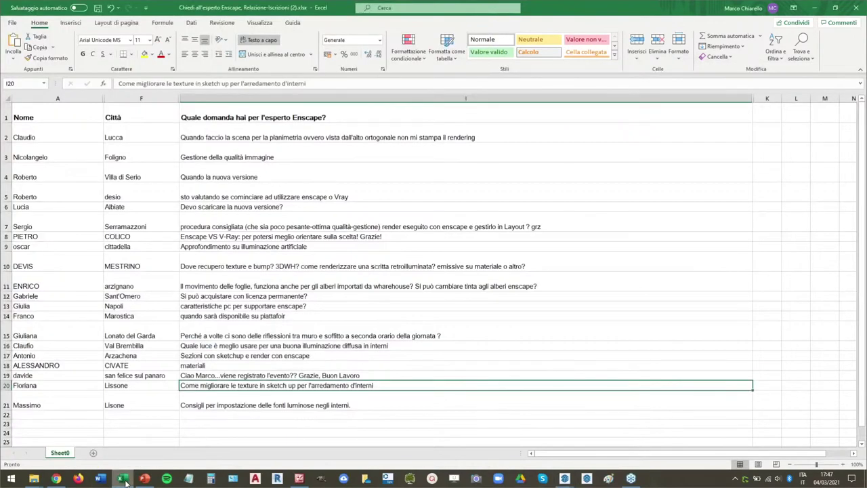
Review the row 21 question on setting up interior light sources and switch back to the SketchUp model.
{"action": "left_click", "coordinate": [259, 398]}
{"action": "left_click", "coordinate": [80, 400]}
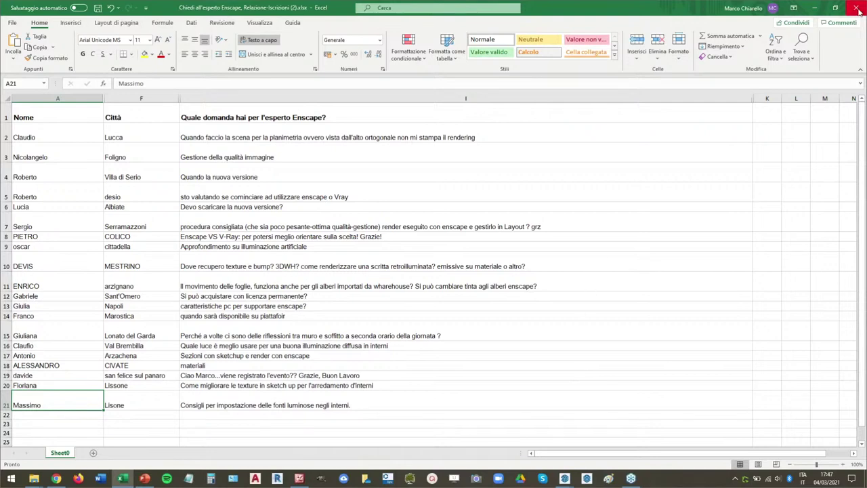
{"action": "left_click", "coordinate": [814, 7]}
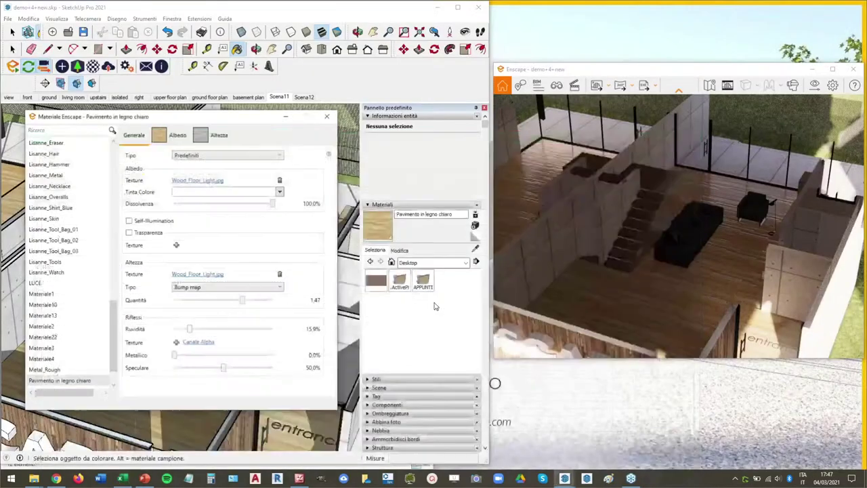
Show the living room scene and move the Enscape material editor clear of the model view.
{"action": "left_click", "coordinate": [73, 97]}
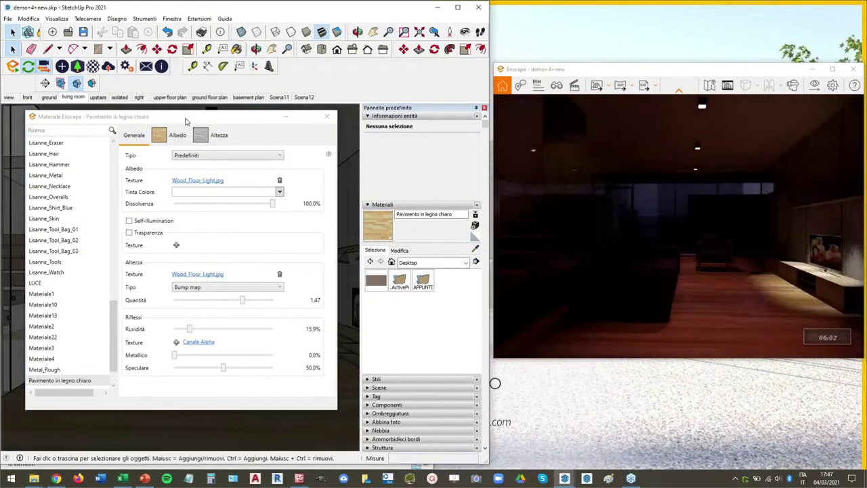
{"action": "left_click_drag", "start_coordinate": [81, 117], "coordinate": [132, 251]}
{"action": "left_click_drag", "start_coordinate": [203, 251], "coordinate": [158, 429]}
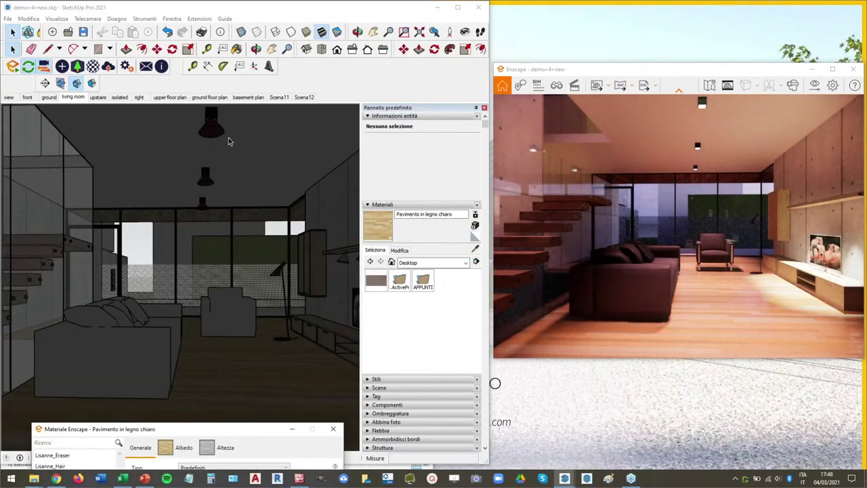
Sample the LUCE material from the emissive face inside the nearest ceiling spotlight.
{"action": "mouse_move", "coordinate": [233, 131]}
{"action": "middle_mouse_down", "text": "shift"}
{"action": "mouse_move", "coordinate": [230, 143]}
{"action": "mouse_move", "coordinate": [244, 120]}
{"action": "mouse_move", "coordinate": [207, 120]}
{"action": "middle_mouse_up", "text": "shift"}
{"action": "scroll", "coordinate": [223, 125], "scroll_direction": "up", "scroll_amount": 3}
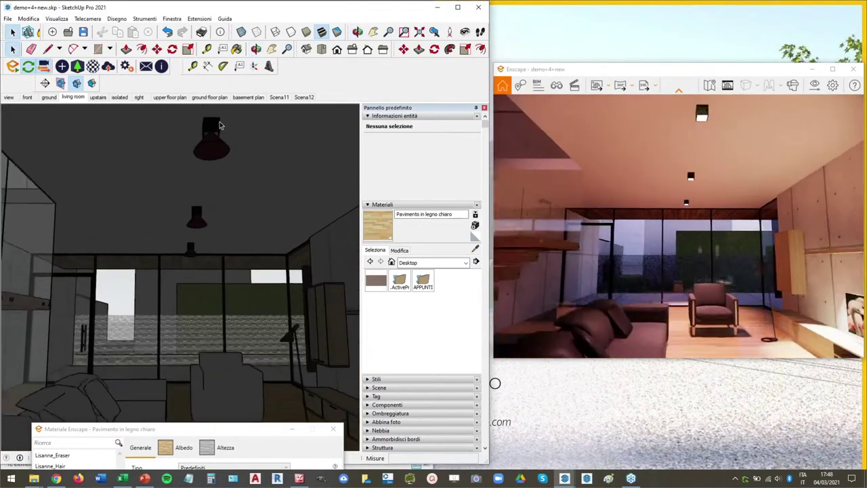
{"action": "scroll", "coordinate": [227, 141], "scroll_direction": "up", "scroll_amount": 2}
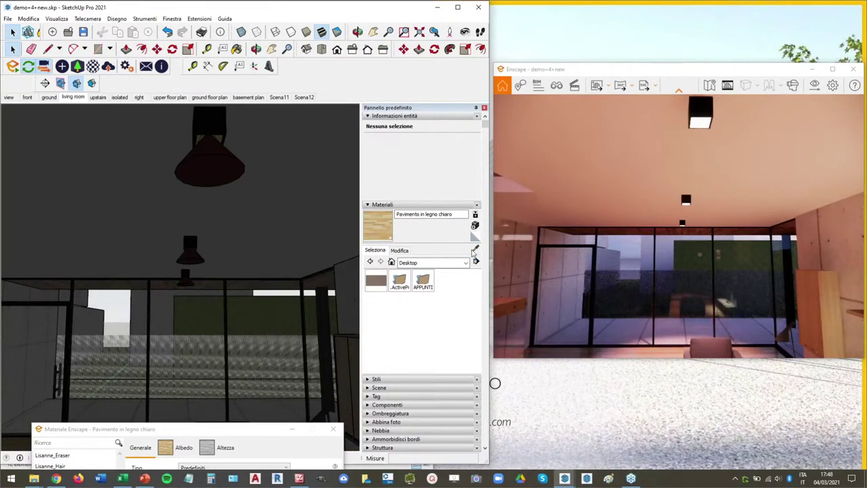
{"action": "scroll", "coordinate": [219, 127], "scroll_direction": "up", "scroll_amount": 2}
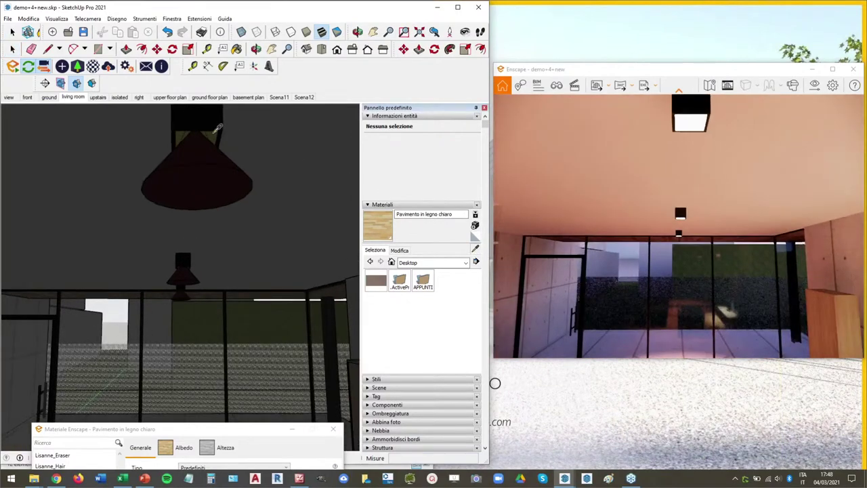
{"action": "left_click", "coordinate": [217, 130], "text": "alt"}
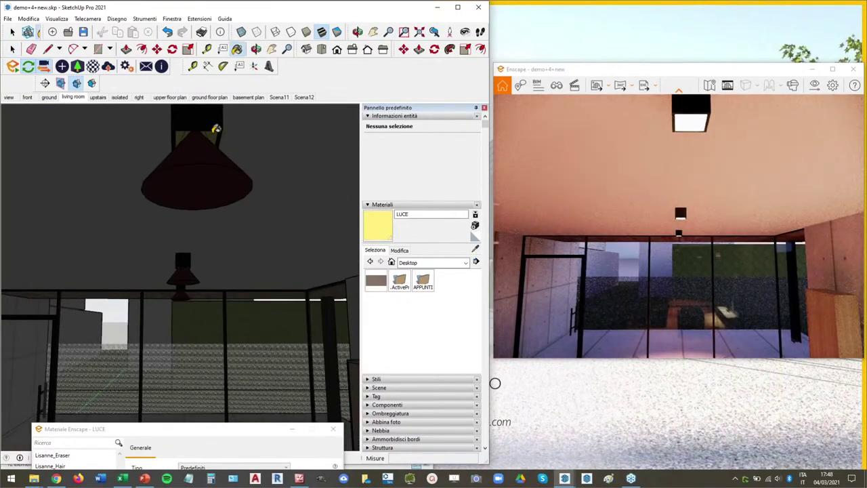
Collapse the material settings, expand the shadow settings and turn off the model's shadow display.
{"action": "mouse_move", "coordinate": [215, 129]}
{"action": "middle_mouse_down"}
{"action": "mouse_move", "coordinate": [213, 183]}
{"action": "mouse_move", "coordinate": [357, 187]}
{"action": "middle_mouse_up"}
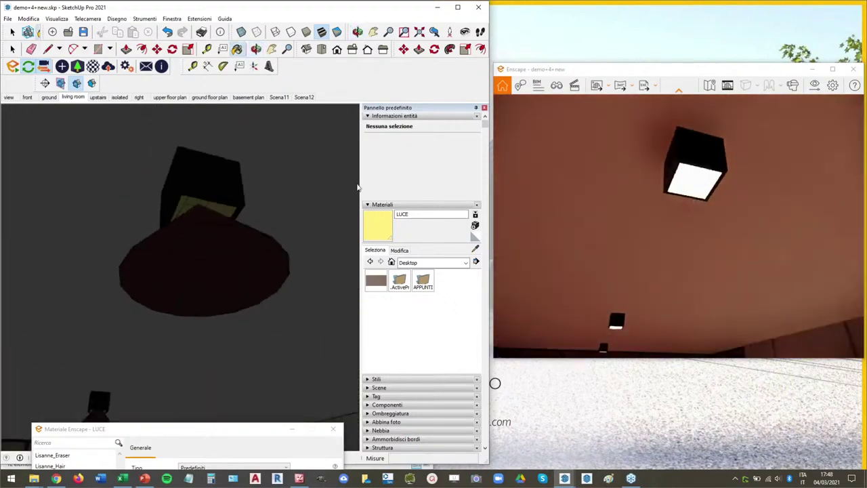
{"action": "left_click", "coordinate": [370, 204]}
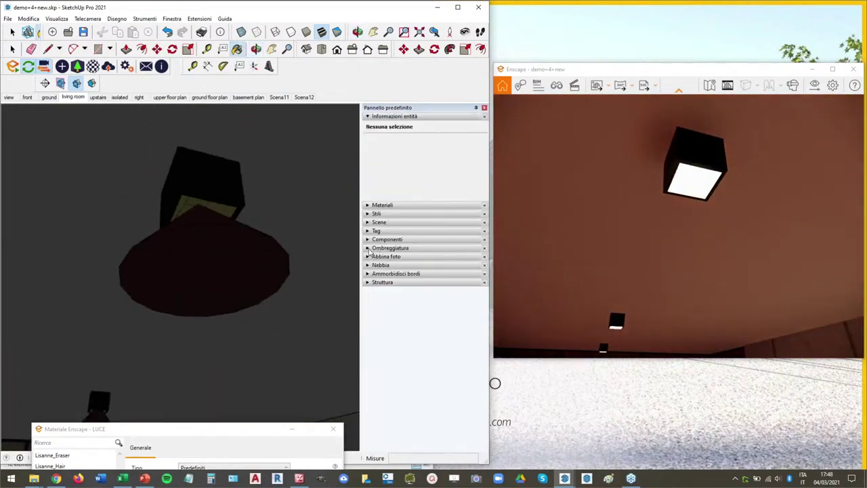
{"action": "left_click", "coordinate": [370, 248]}
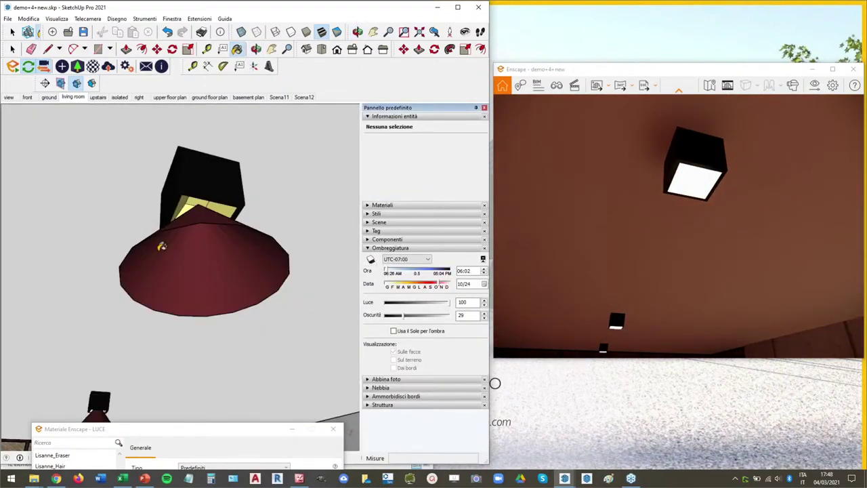
{"action": "left_click_drag", "start_coordinate": [161, 247], "coordinate": [174, 243]}
{"action": "key", "text": "space"}
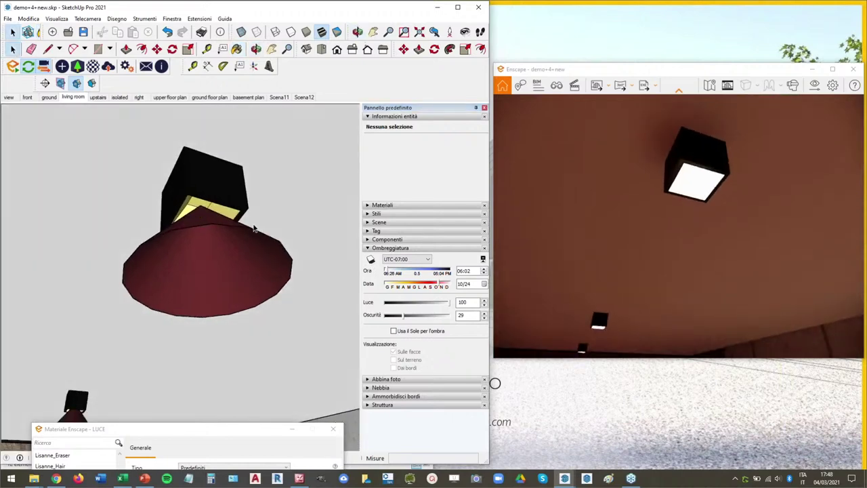
Open the ceiling fixture component, select its Enscape spotlight and examine its placement below the emissive face, then exit the component.
{"action": "double_click", "coordinate": [215, 179]}
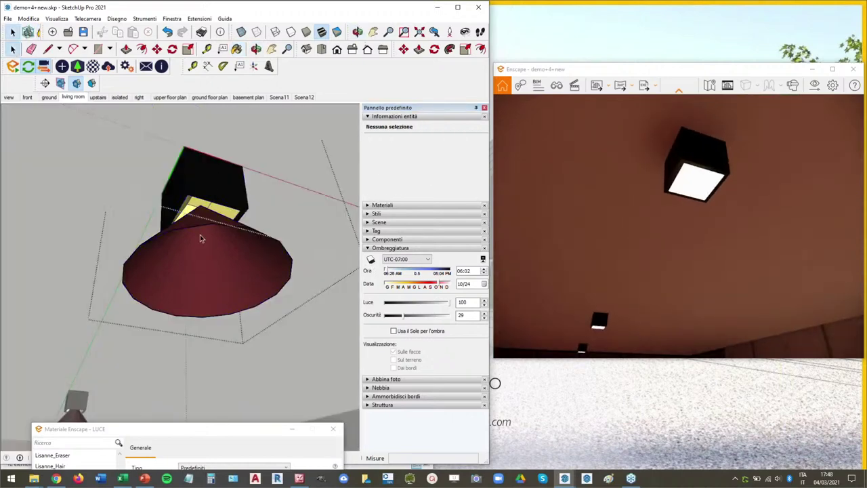
{"action": "left_click", "coordinate": [200, 235]}
{"action": "mouse_move", "coordinate": [192, 326]}
{"action": "middle_mouse_down"}
{"action": "mouse_move", "coordinate": [213, 248]}
{"action": "mouse_move", "coordinate": [231, 335]}
{"action": "mouse_move", "coordinate": [221, 282]}
{"action": "mouse_move", "coordinate": [217, 291]}
{"action": "mouse_move", "coordinate": [206, 168]}
{"action": "mouse_move", "coordinate": [201, 180]}
{"action": "middle_mouse_up"}
{"action": "scroll", "coordinate": [202, 180], "scroll_direction": "up", "scroll_amount": 5}
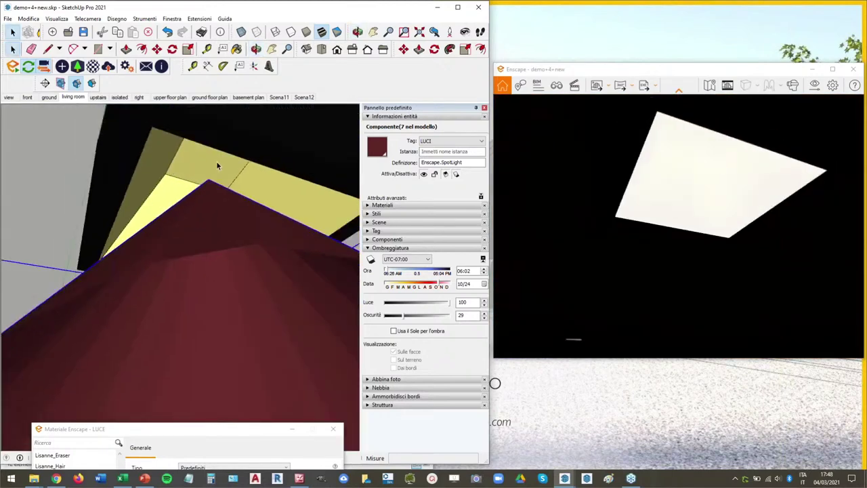
{"action": "scroll", "coordinate": [210, 161], "scroll_direction": "down", "scroll_amount": 8}
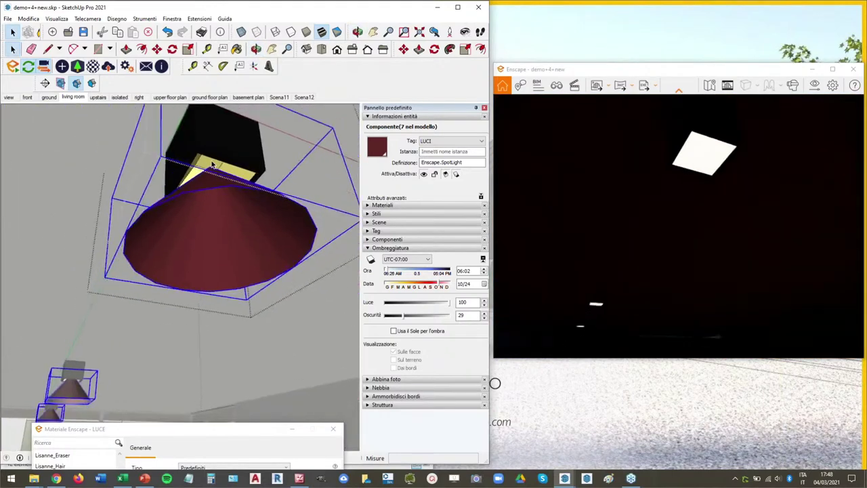
{"action": "scroll", "coordinate": [211, 165], "scroll_direction": "down", "scroll_amount": 3}
{"action": "middle_click_drag", "start_coordinate": [210, 164], "coordinate": [171, 211]}
{"action": "mouse_move", "coordinate": [174, 253]}
{"action": "middle_mouse_down"}
{"action": "mouse_move", "coordinate": [242, 215]}
{"action": "mouse_move", "coordinate": [230, 212]}
{"action": "mouse_move", "coordinate": [273, 352]}
{"action": "middle_mouse_up"}
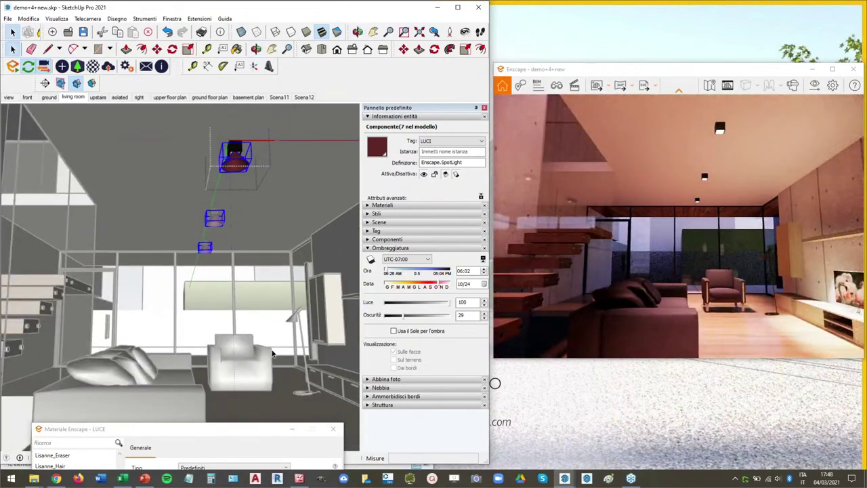
{"action": "key", "text": "Escape"}
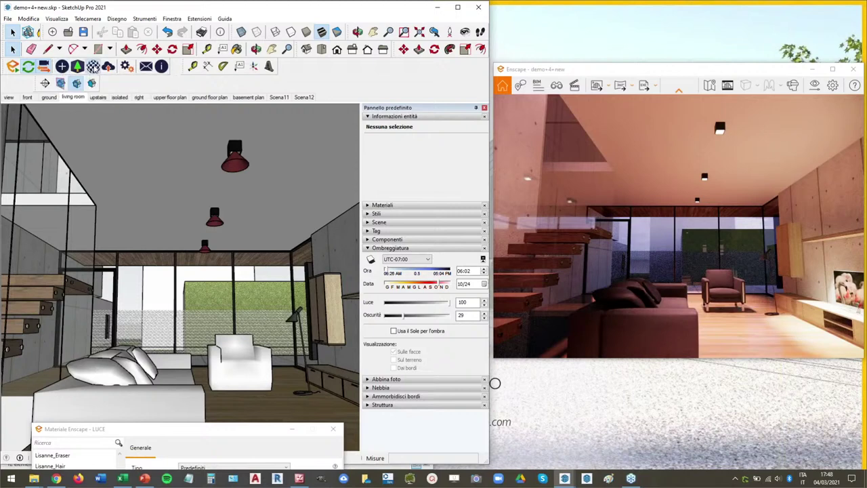
Turn off self-illumination for the LUCE material and move the material editor clear of the model view.
{"action": "left_click", "coordinate": [92, 66]}
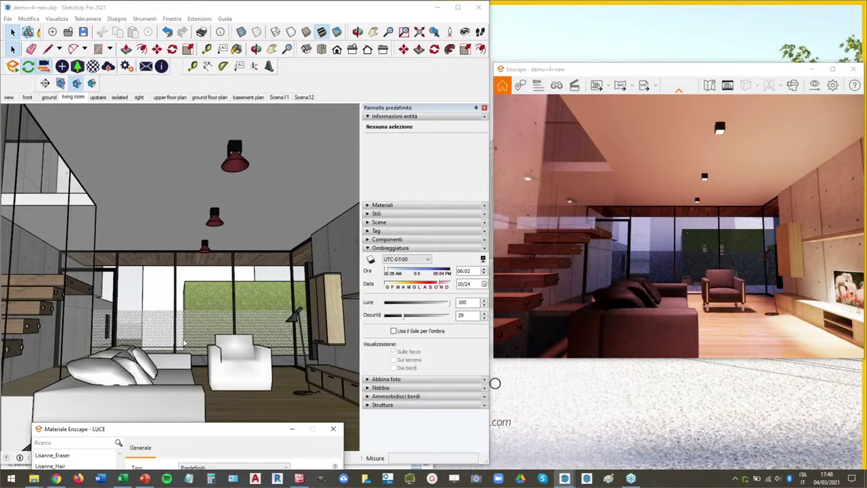
{"action": "left_click_drag", "start_coordinate": [184, 429], "coordinate": [148, 105]}
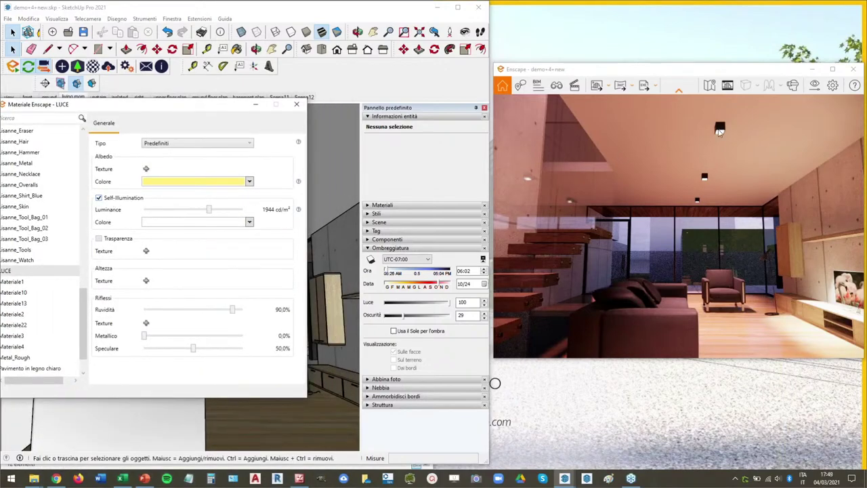
{"action": "left_click", "coordinate": [115, 198]}
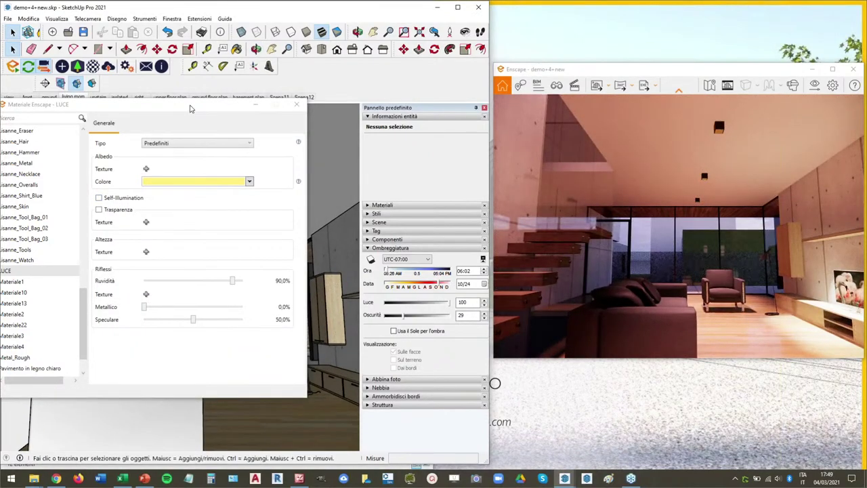
{"action": "left_click_drag", "start_coordinate": [190, 106], "coordinate": [205, 441]}
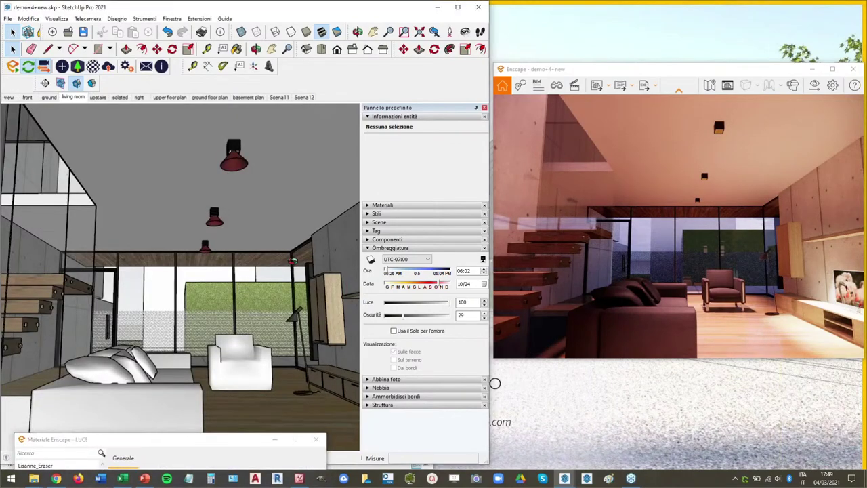
Turn self-illumination back on for the LUCE material and return to the living room model.
{"action": "middle_click_drag", "start_coordinate": [295, 266], "coordinate": [300, 251]}
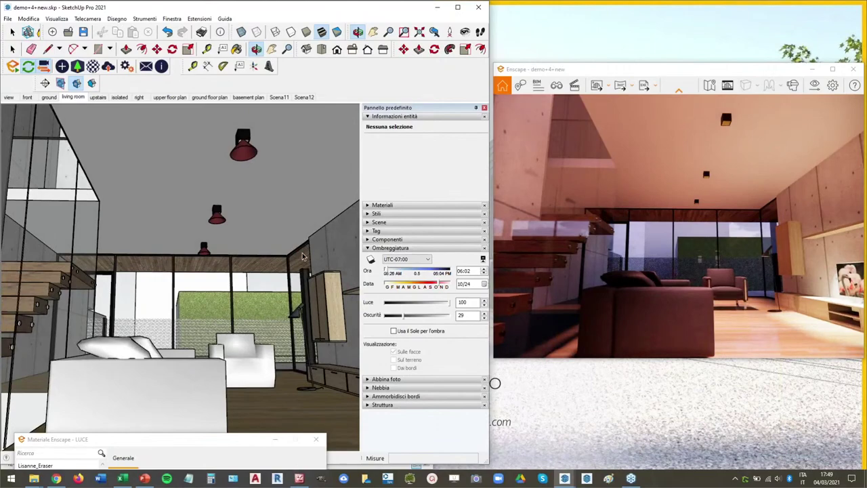
{"action": "key", "text": "space"}
{"action": "left_click_drag", "start_coordinate": [203, 444], "coordinate": [197, 129]}
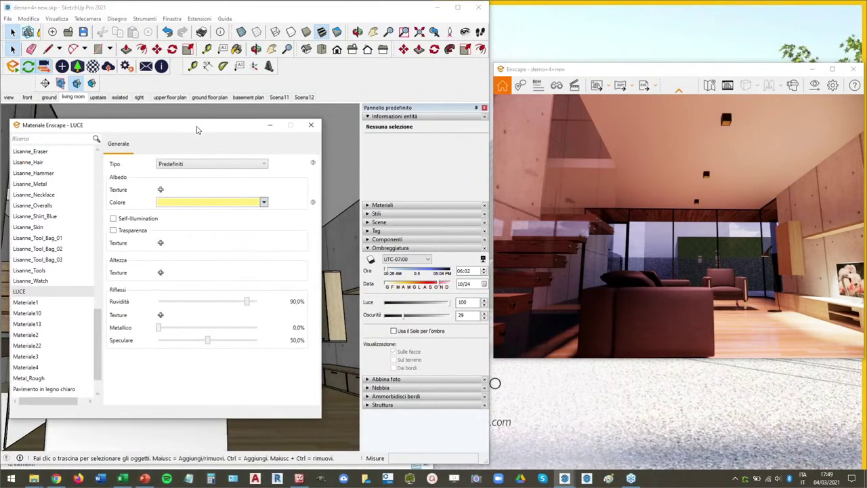
{"action": "left_click", "coordinate": [131, 220]}
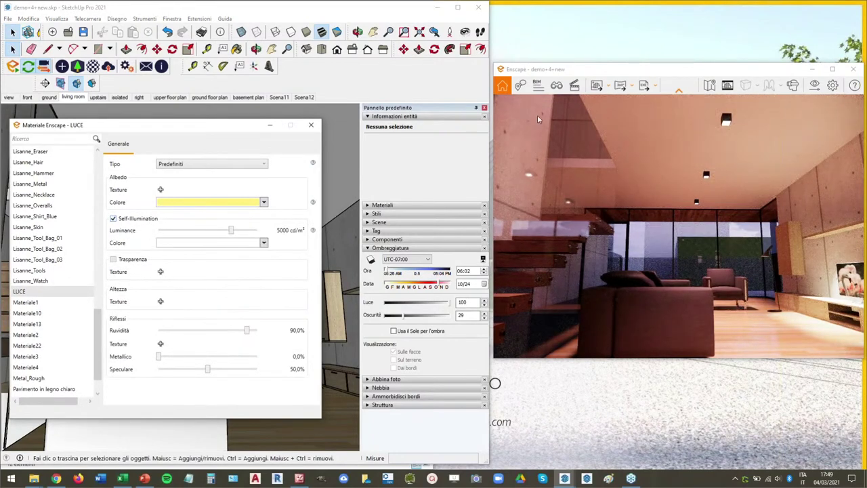
{"action": "left_click", "coordinate": [249, 154]}
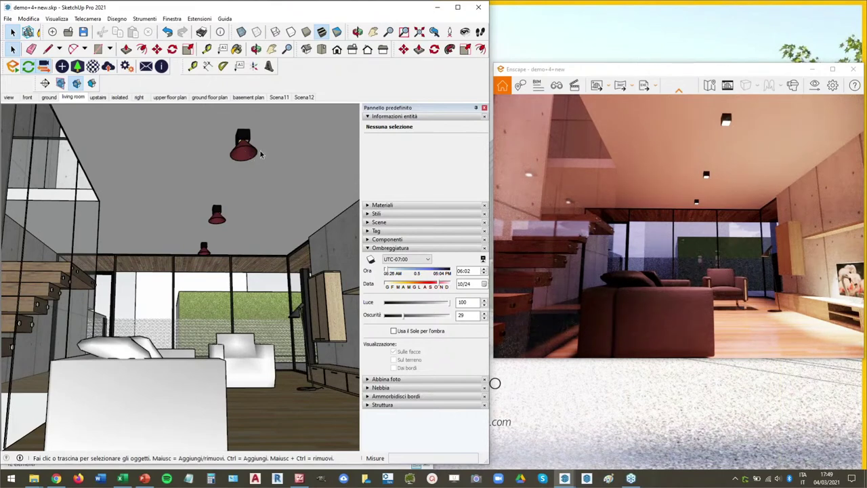
Select the nearest square ceiling spotlight and examine its light cone and emissive face in the model and the Enscape render.
{"action": "scroll", "coordinate": [269, 122], "scroll_direction": "up", "scroll_amount": 5}
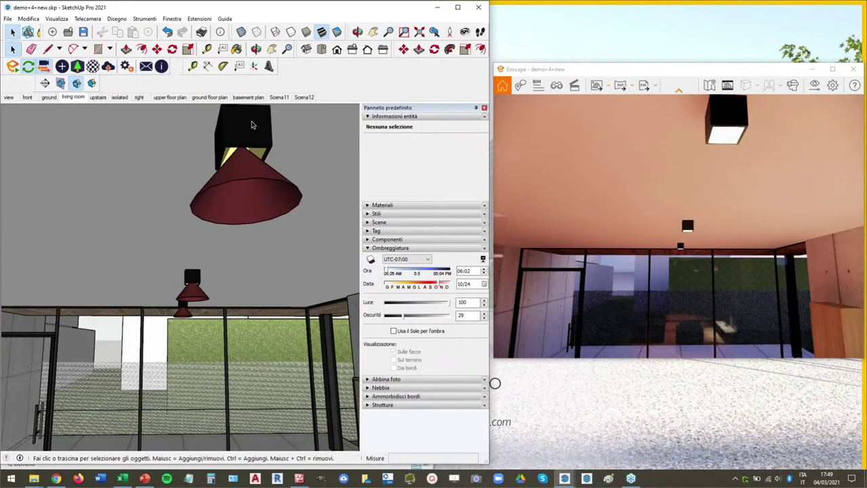
{"action": "middle_click_drag", "start_coordinate": [251, 168], "coordinate": [265, 126]}
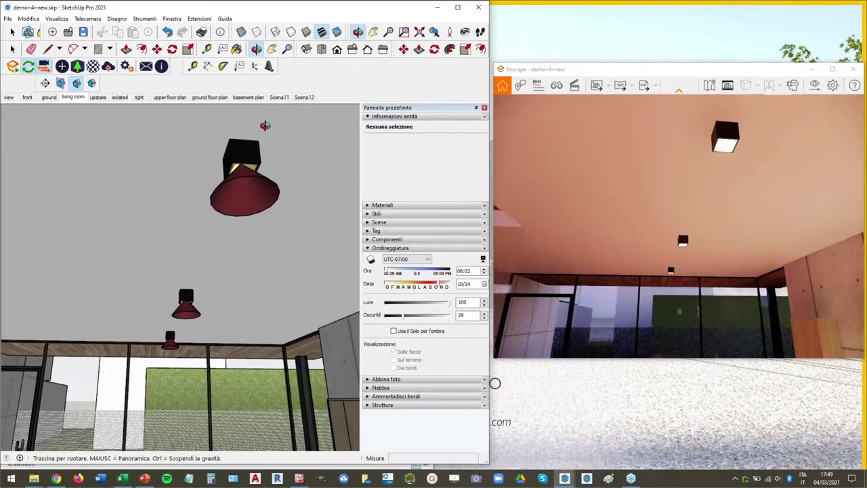
{"action": "left_click", "coordinate": [246, 179]}
{"action": "scroll", "coordinate": [245, 180], "scroll_direction": "up", "scroll_amount": 1}
{"action": "scroll", "coordinate": [245, 180], "scroll_direction": "up", "scroll_amount": 2}
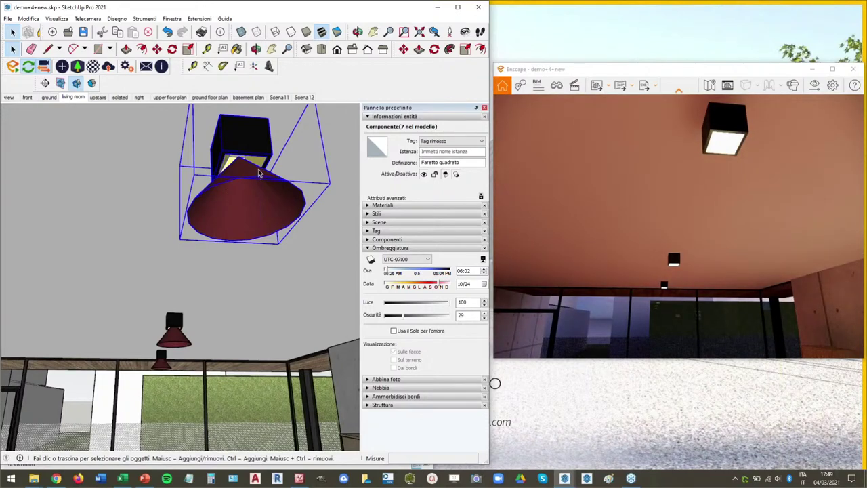
{"action": "scroll", "coordinate": [261, 171], "scroll_direction": "up", "scroll_amount": 8}
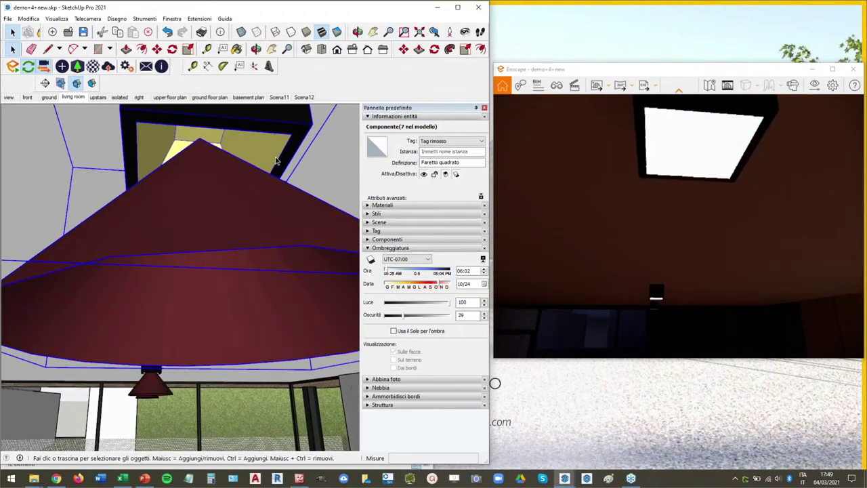
{"action": "scroll", "coordinate": [276, 161], "scroll_direction": "down", "scroll_amount": 10}
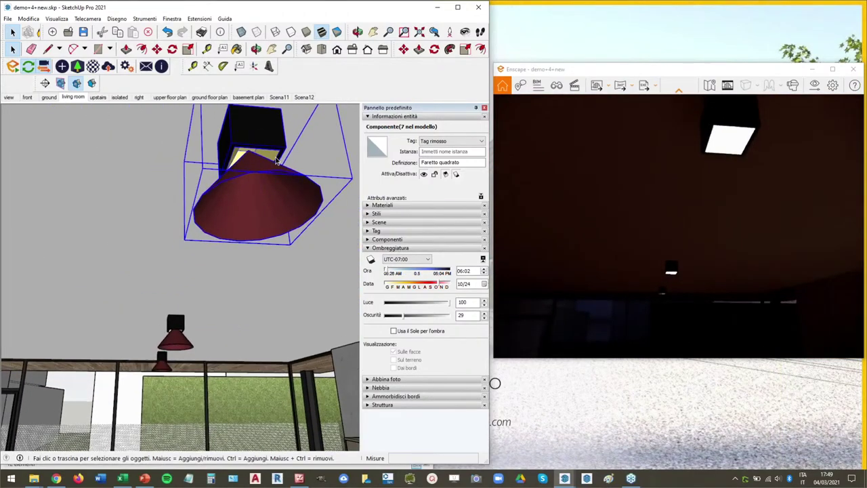
{"action": "scroll", "coordinate": [276, 161], "scroll_direction": "down", "scroll_amount": 2}
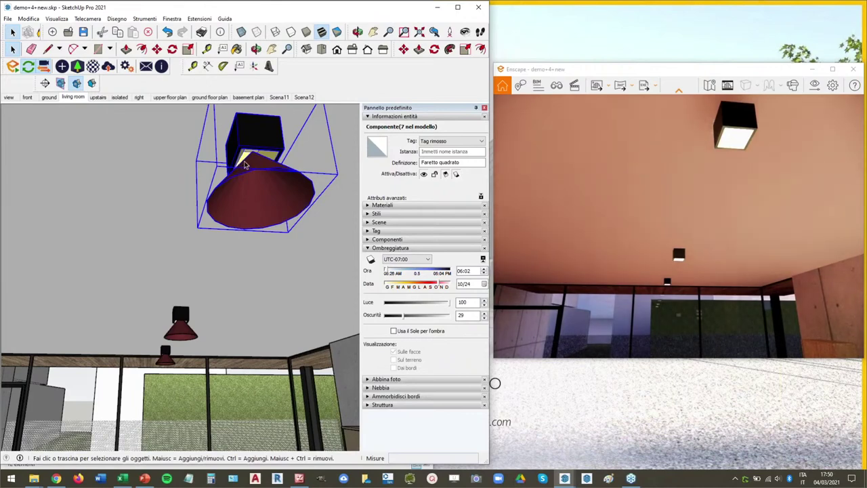
{"action": "scroll", "coordinate": [248, 161], "scroll_direction": "up", "scroll_amount": 1}
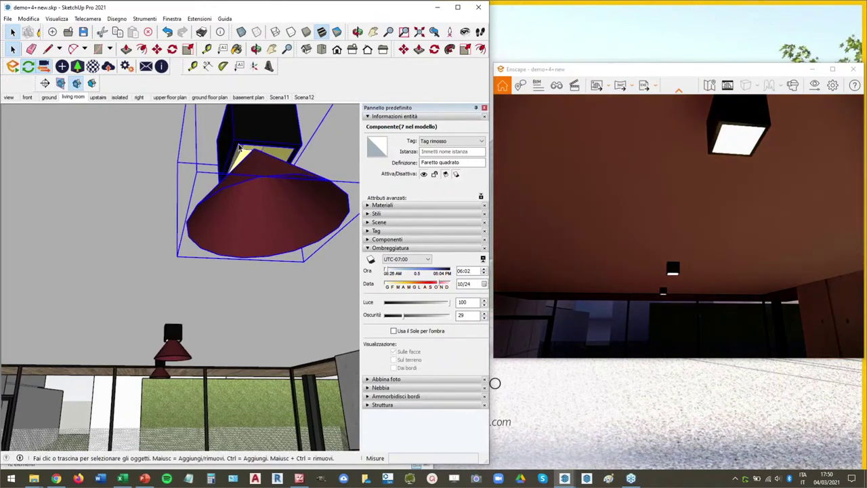
{"action": "scroll", "coordinate": [246, 143], "scroll_direction": "down", "scroll_amount": 5}
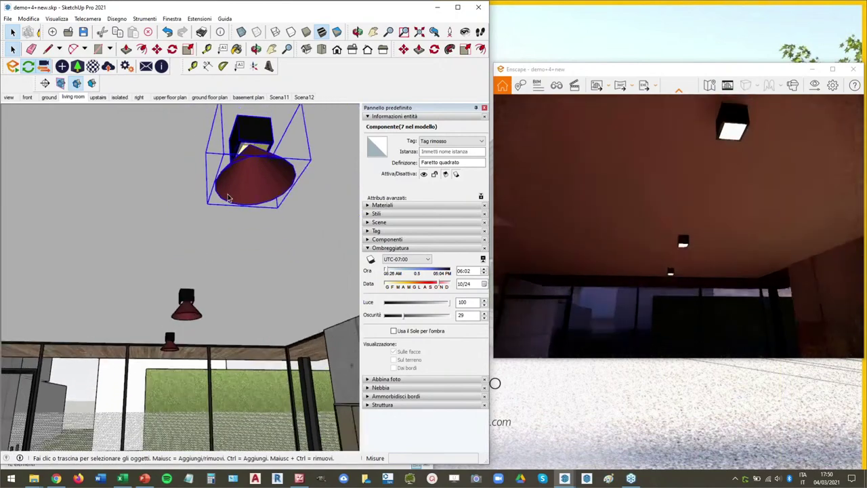
{"action": "scroll", "coordinate": [228, 237], "scroll_direction": "down", "scroll_amount": 3}
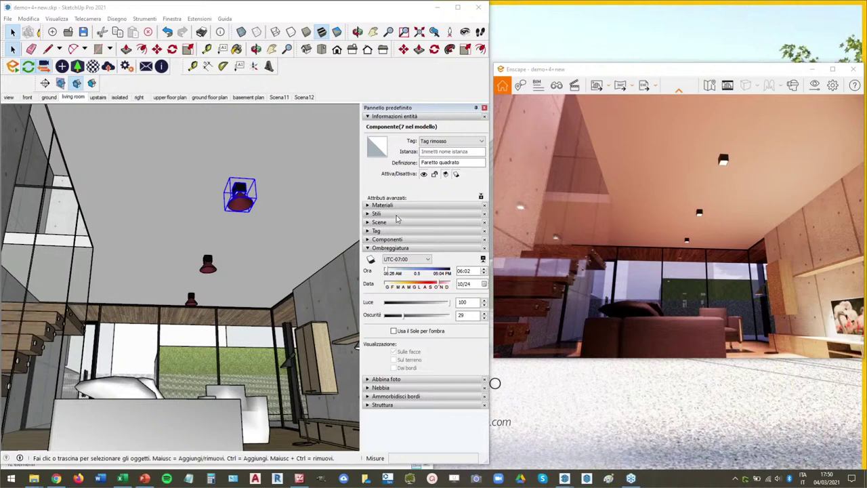
{"action": "middle_click_drag", "start_coordinate": [261, 218], "coordinate": [230, 236]}
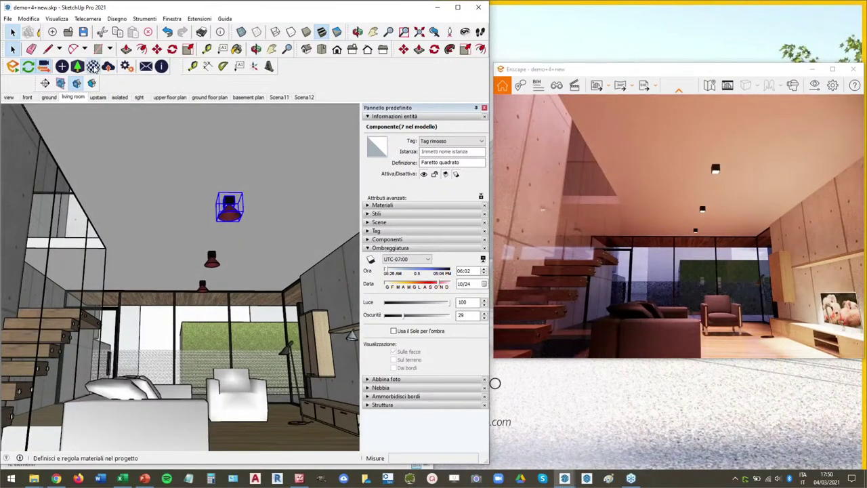
Open the Enscape material editor, collapse the entity information and shadow settings, and move the editor clear of the model view.
{"action": "left_click", "coordinate": [93, 66]}
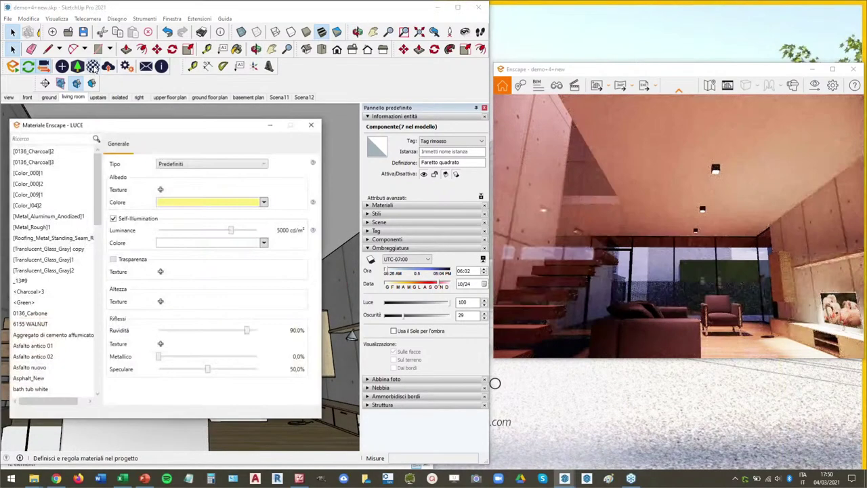
{"action": "left_click", "coordinate": [368, 116]}
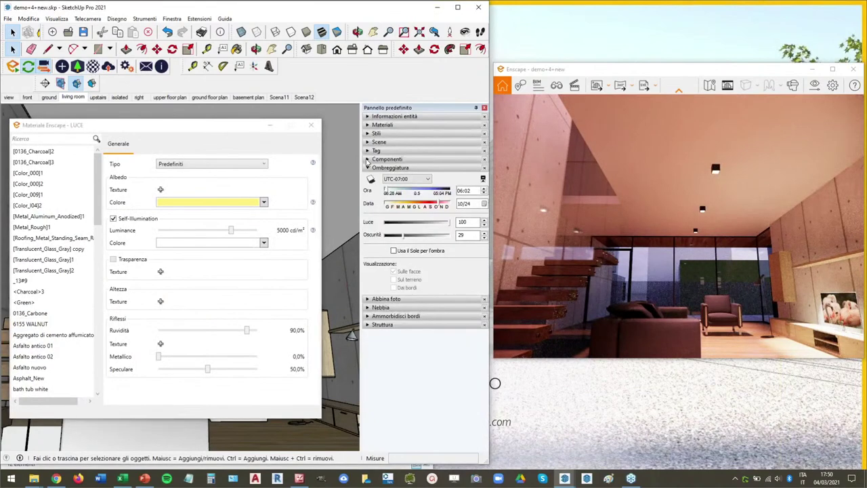
{"action": "left_click", "coordinate": [368, 168]}
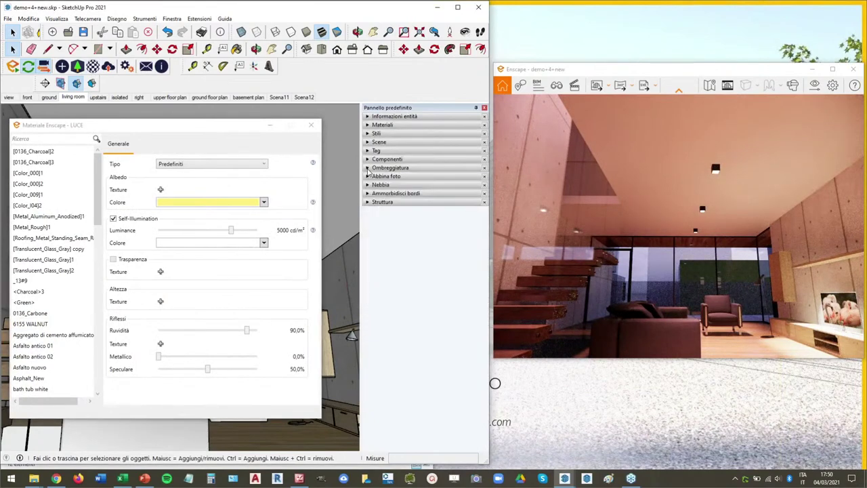
{"action": "mouse_move", "coordinate": [218, 132]}
{"action": "left_mouse_down"}
{"action": "mouse_move", "coordinate": [273, 389]}
{"action": "mouse_move", "coordinate": [269, 434]}
{"action": "left_mouse_up"}
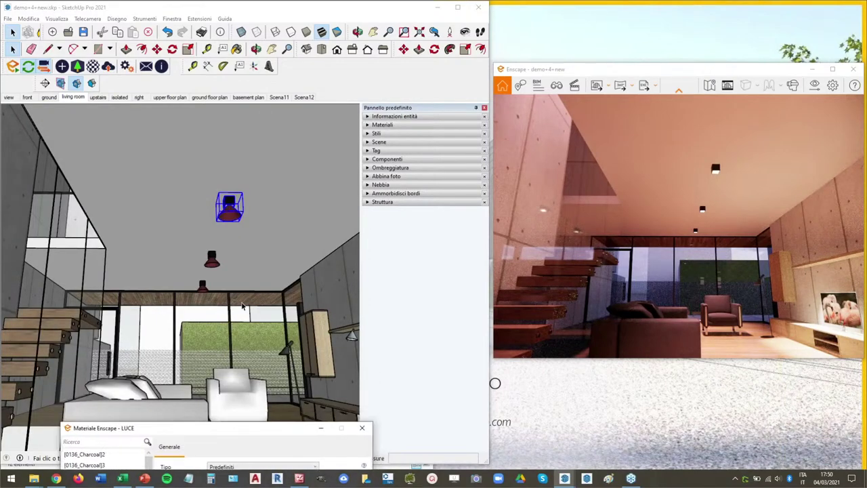
Draw a square about 941.5 by 941.5 cm on the empty ground in front of the site.
{"action": "middle_click_drag", "start_coordinate": [267, 249], "coordinate": [270, 258]}
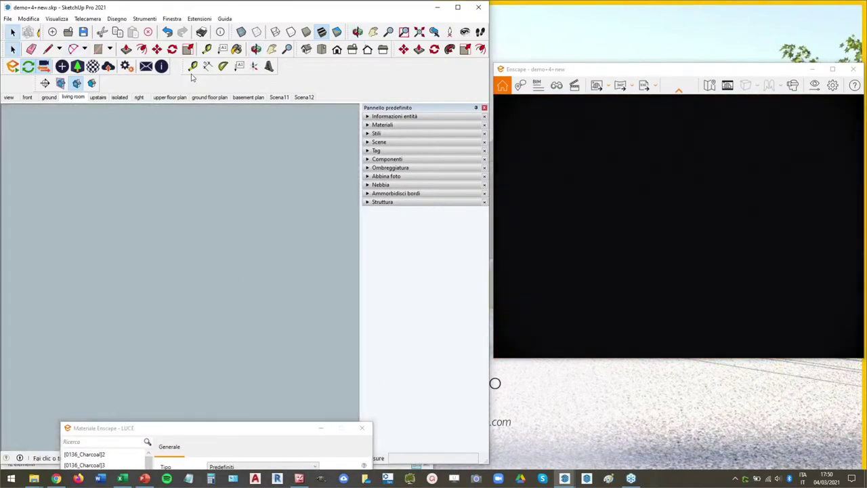
{"action": "left_click", "coordinate": [420, 32]}
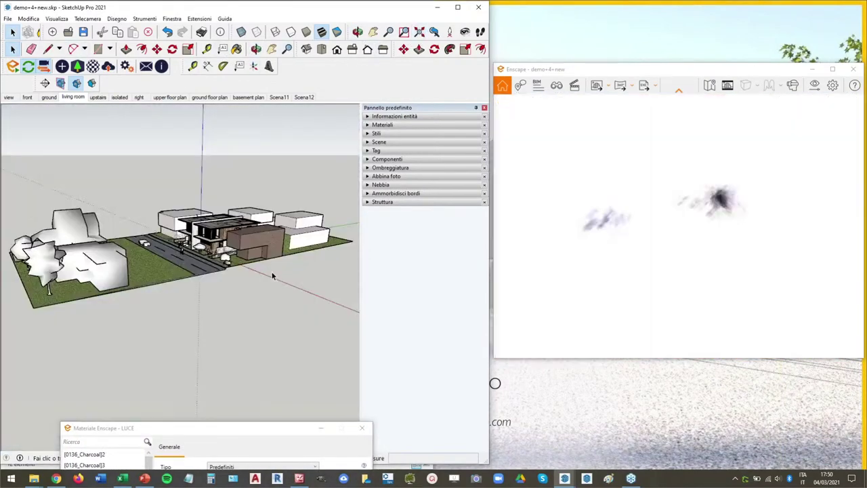
{"action": "scroll", "coordinate": [189, 245], "scroll_direction": "up", "scroll_amount": 4}
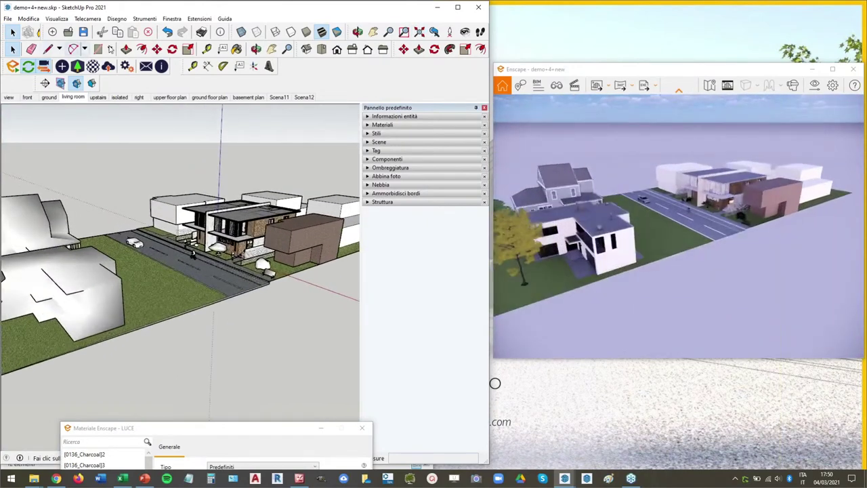
{"action": "key", "text": "r"}
{"action": "left_click", "coordinate": [192, 332]}
{"action": "left_click", "coordinate": [311, 342]}
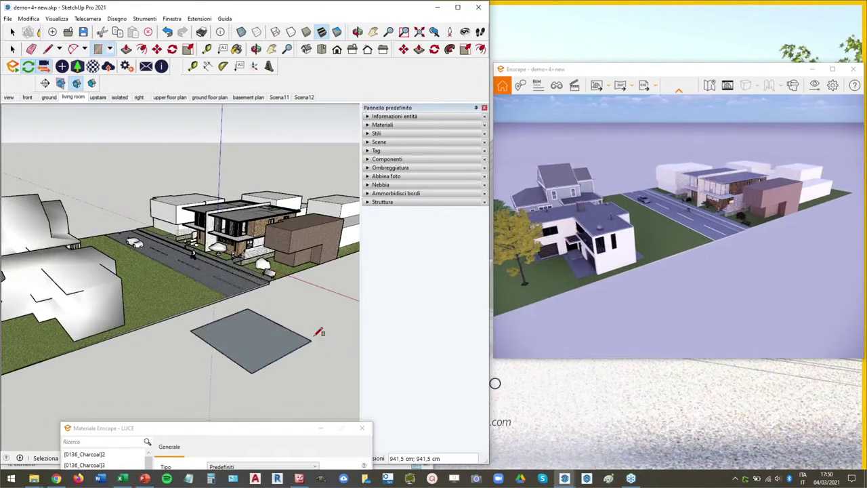
{"action": "key", "text": "space"}
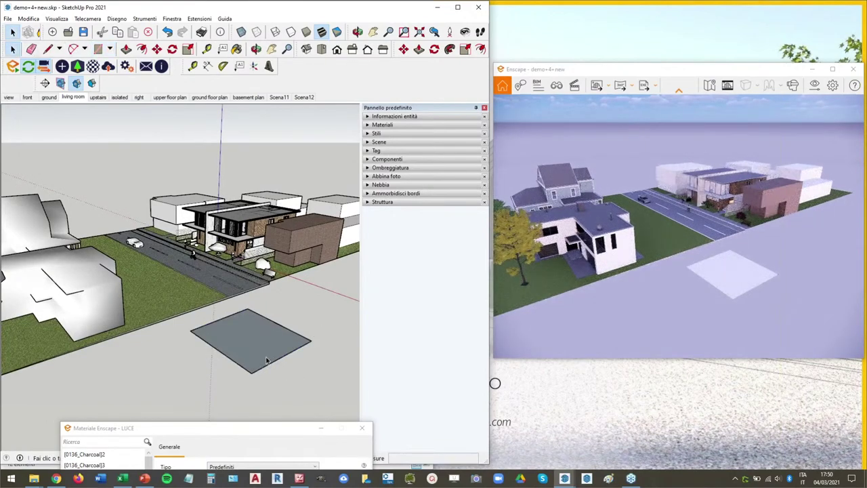
Reverse the square's face and extrude it upward into a box.
{"action": "scroll", "coordinate": [266, 361], "scroll_direction": "up", "scroll_amount": 5}
{"action": "right_click", "coordinate": [260, 319]}
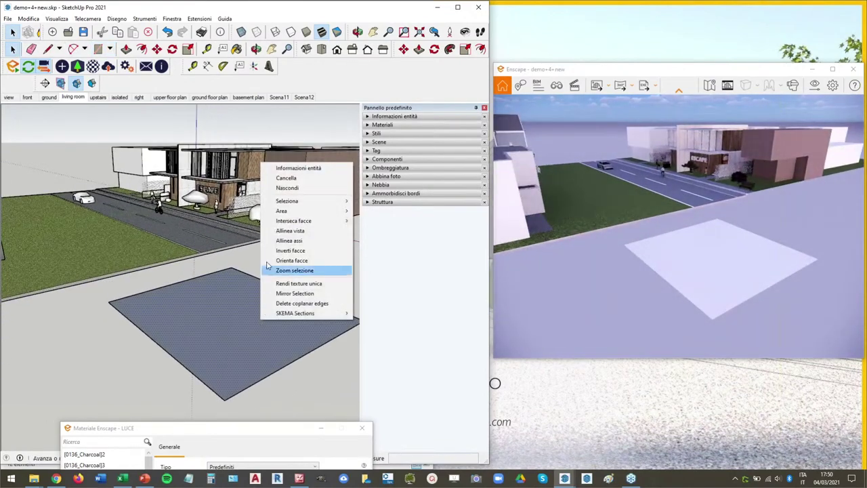
{"action": "left_click", "coordinate": [290, 250]}
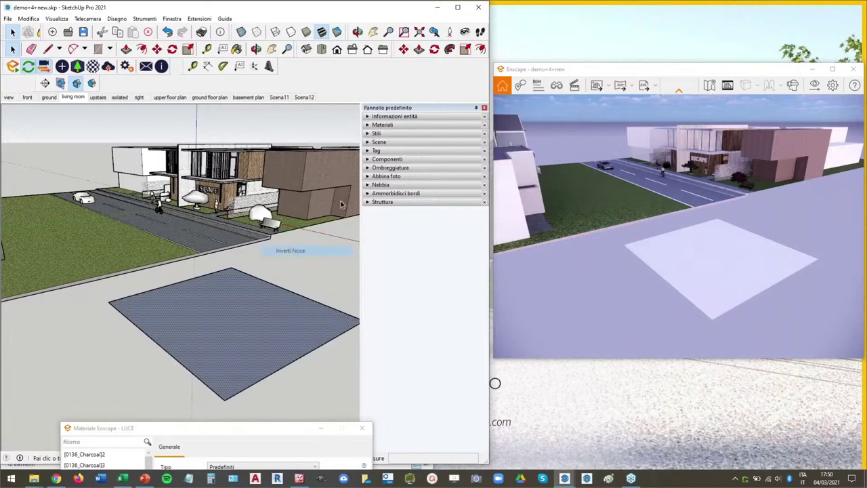
{"action": "left_click", "coordinate": [368, 125]}
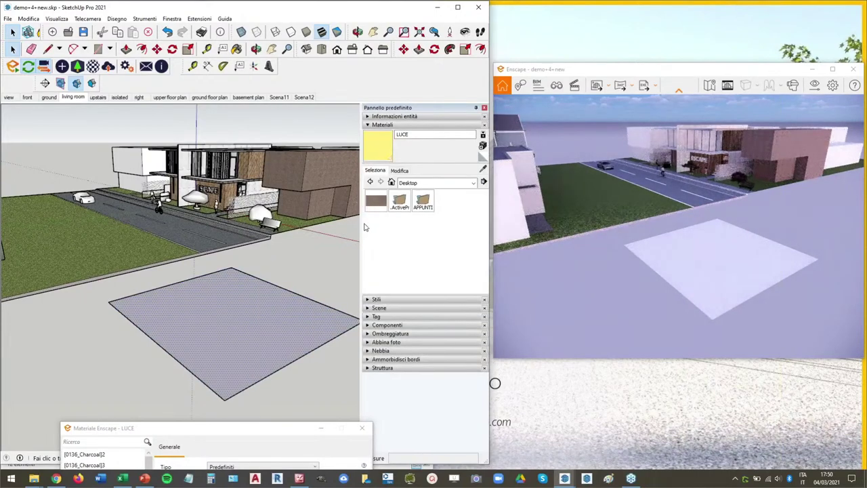
{"action": "key", "text": "p"}
{"action": "left_click", "coordinate": [250, 324]}
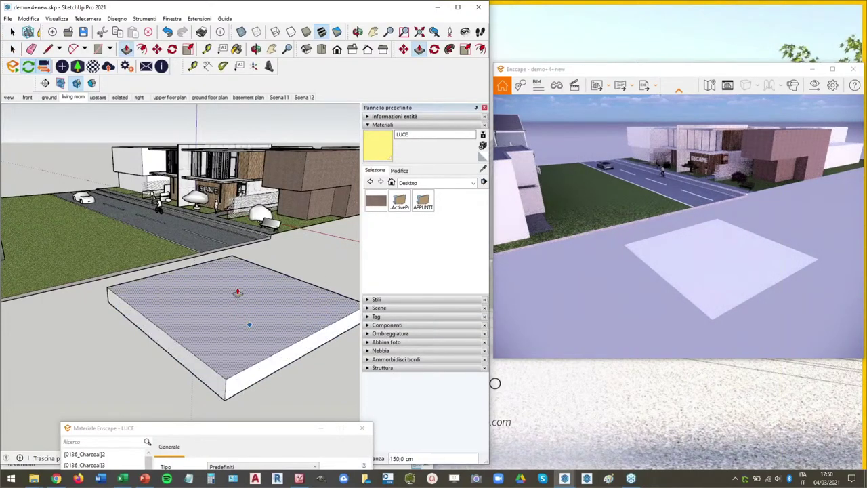
{"action": "left_click", "coordinate": [237, 268]}
{"action": "key", "text": "space"}
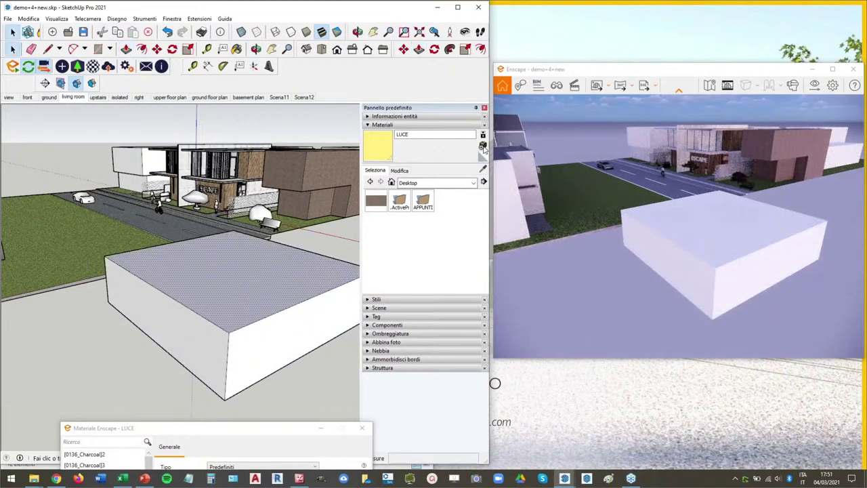
Create a new blue material named water with the hue set to 220.
{"action": "left_click", "coordinate": [483, 146]}
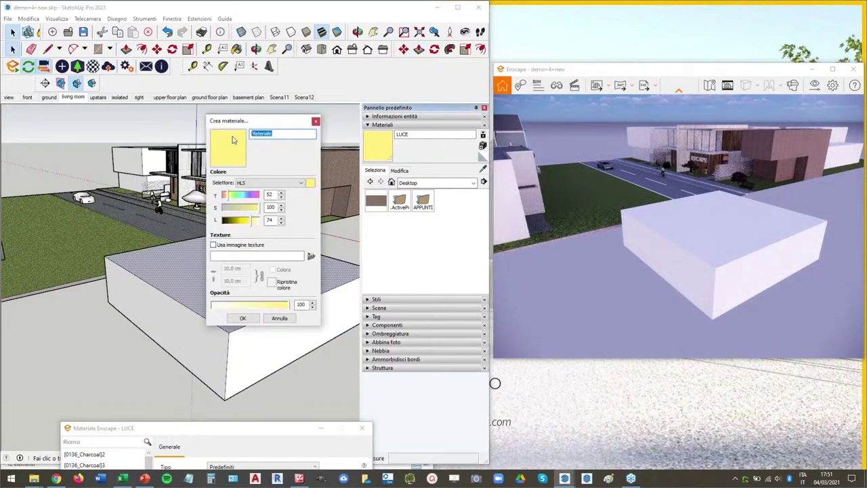
{"action": "type", "text": "water"}
{"action": "left_click", "coordinate": [246, 196]}
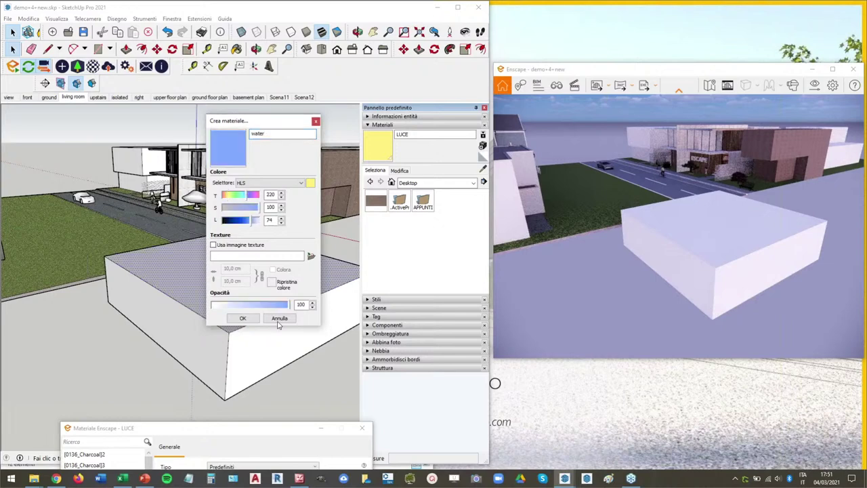
{"action": "left_click", "coordinate": [242, 318]}
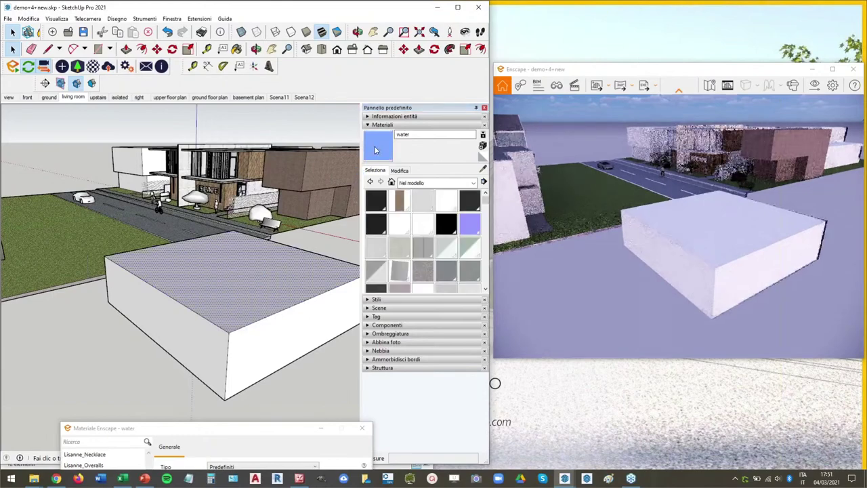
Apply the water material to the box's top face and turn off its self-illumination in the Enscape material editor.
{"action": "left_click", "coordinate": [248, 265]}
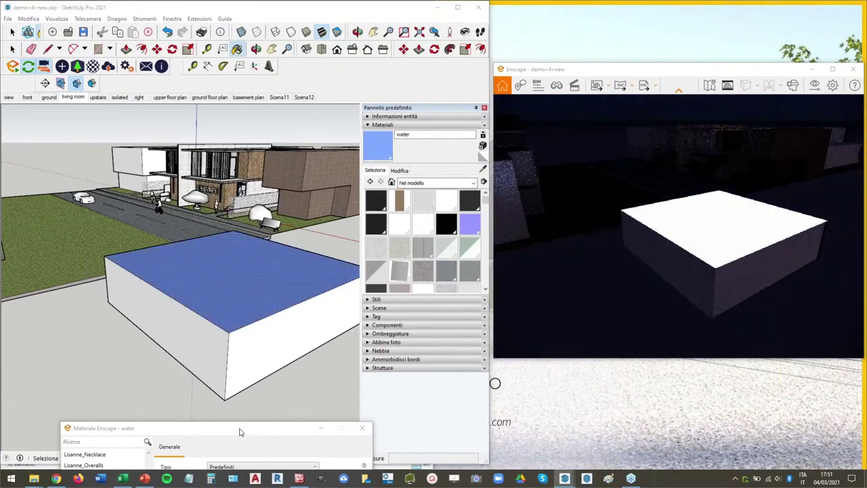
{"action": "left_click_drag", "start_coordinate": [239, 432], "coordinate": [182, 113]}
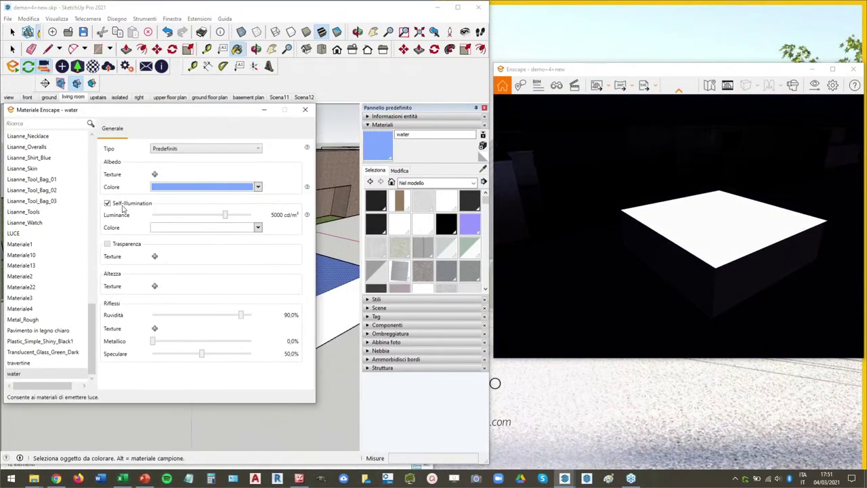
{"action": "left_click", "coordinate": [122, 204]}
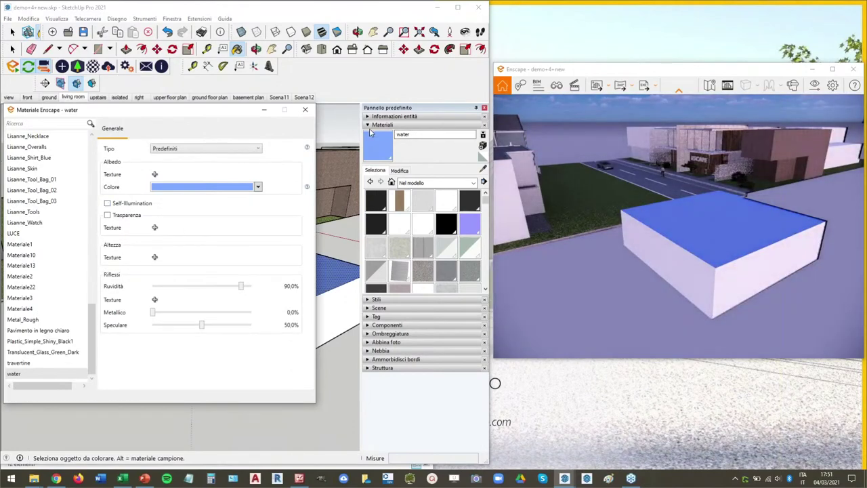
Set the sun to time 12:12 and date 08/15 in the shadow settings.
{"action": "left_click", "coordinate": [372, 147]}
{"action": "left_click", "coordinate": [387, 176]}
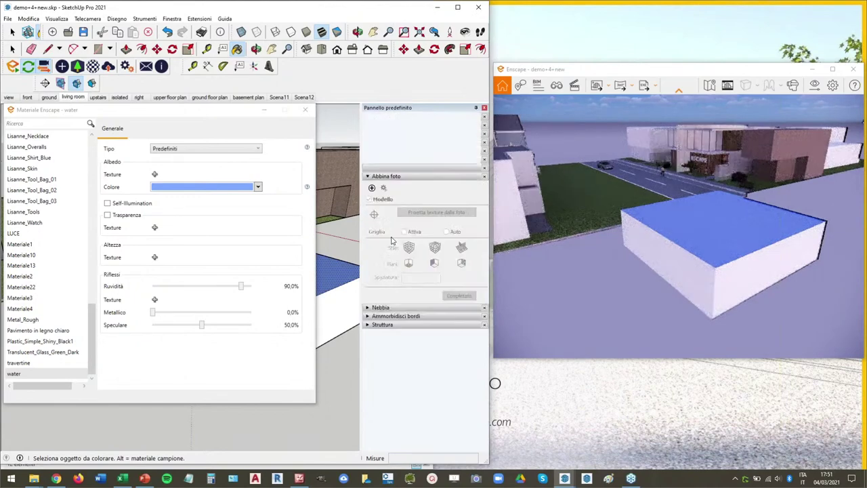
{"action": "left_click", "coordinate": [368, 177]}
{"action": "left_click", "coordinate": [370, 168]}
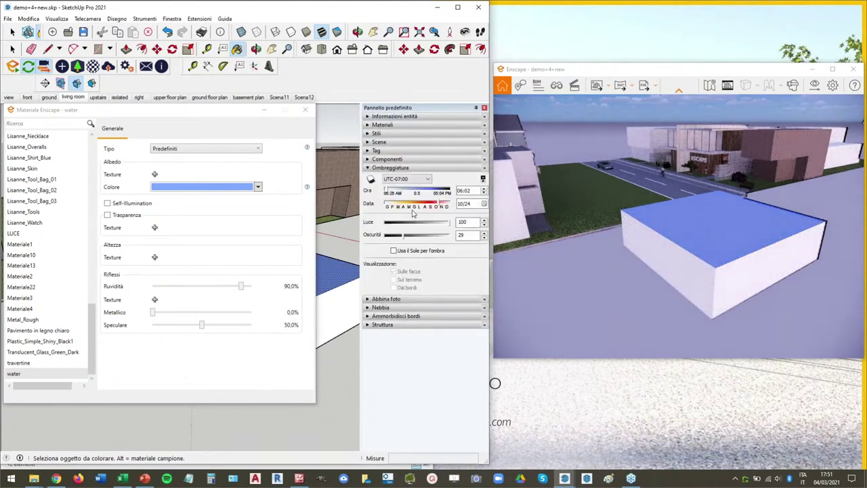
{"action": "left_click", "coordinate": [421, 193]}
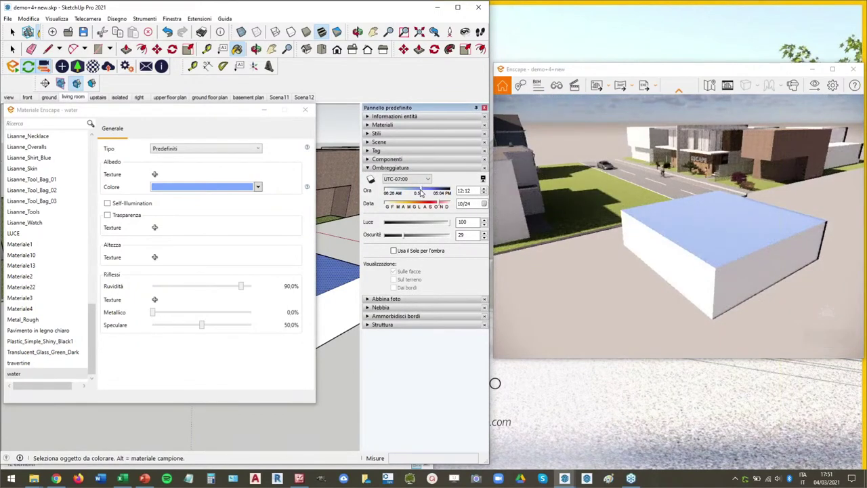
{"action": "mouse_move", "coordinate": [333, 280]}
{"action": "middle_mouse_down"}
{"action": "mouse_move", "coordinate": [320, 295]}
{"action": "mouse_move", "coordinate": [332, 271]}
{"action": "middle_mouse_up"}
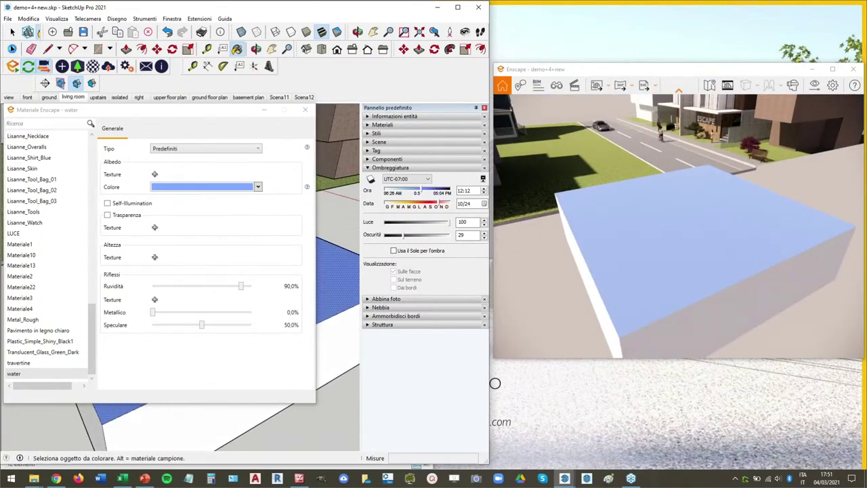
{"action": "left_click", "coordinate": [12, 49]}
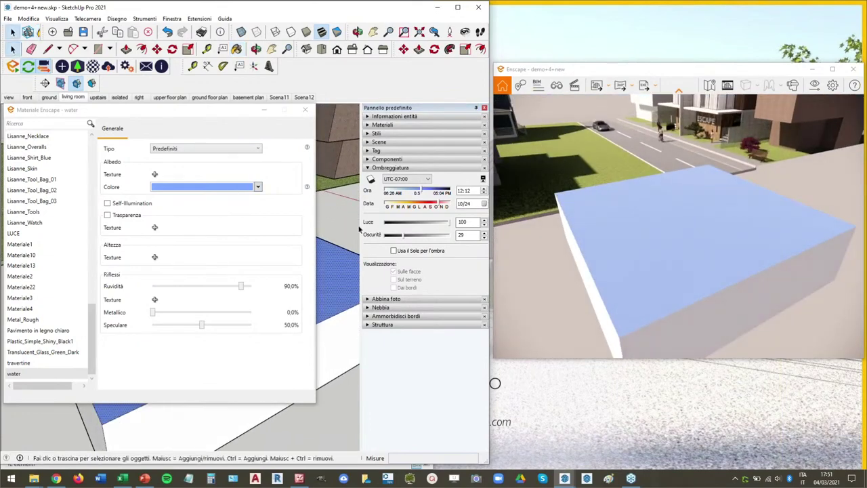
{"action": "left_click", "coordinate": [427, 204]}
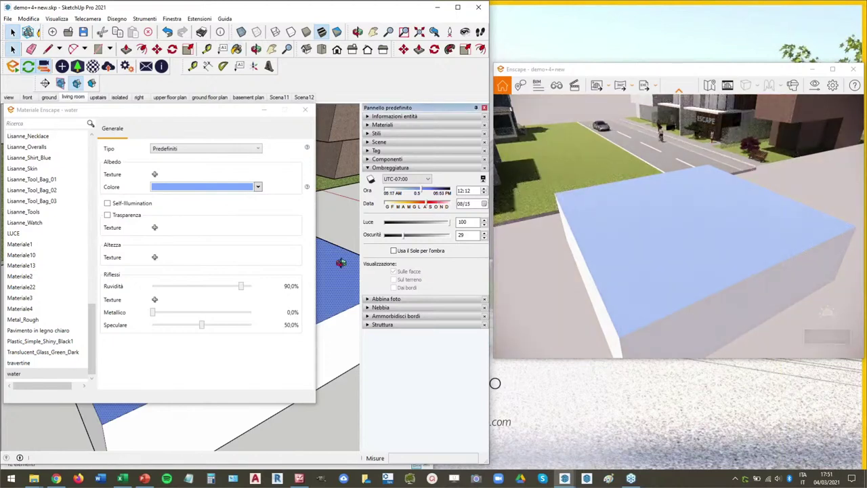
{"action": "middle_click_drag", "start_coordinate": [315, 274], "coordinate": [356, 170]}
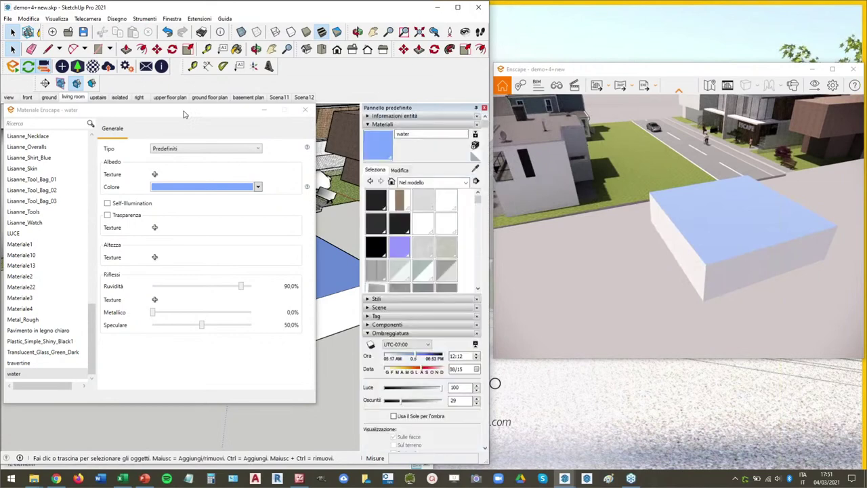
Move the material editor off the box and paint its top face with Acqua blu chiaro from the Acqua collection.
{"action": "left_click_drag", "start_coordinate": [184, 110], "coordinate": [225, 320]}
{"action": "left_click_drag", "start_coordinate": [217, 355], "coordinate": [189, 370]}
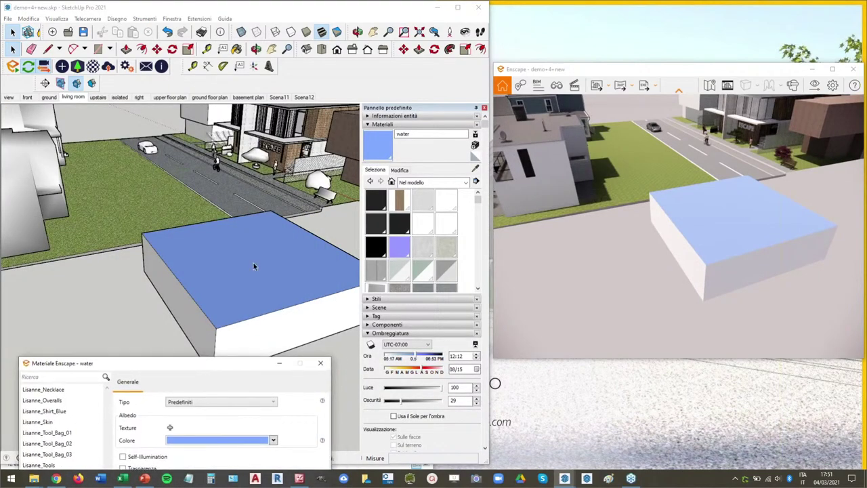
{"action": "left_click", "coordinate": [432, 183]}
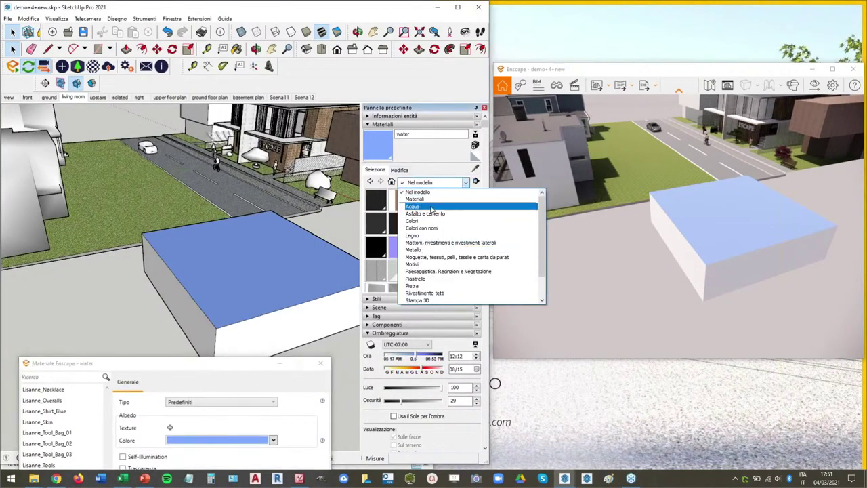
{"action": "left_click", "coordinate": [431, 206]}
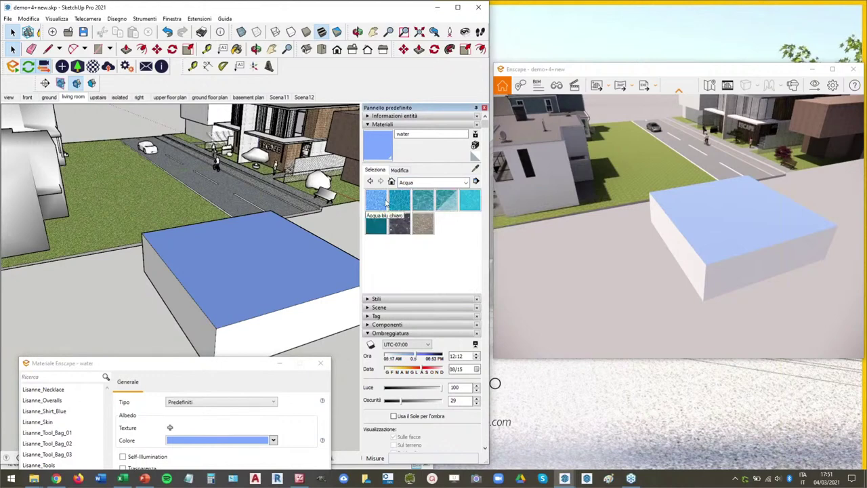
{"action": "left_click", "coordinate": [378, 200]}
{"action": "left_click", "coordinate": [256, 246]}
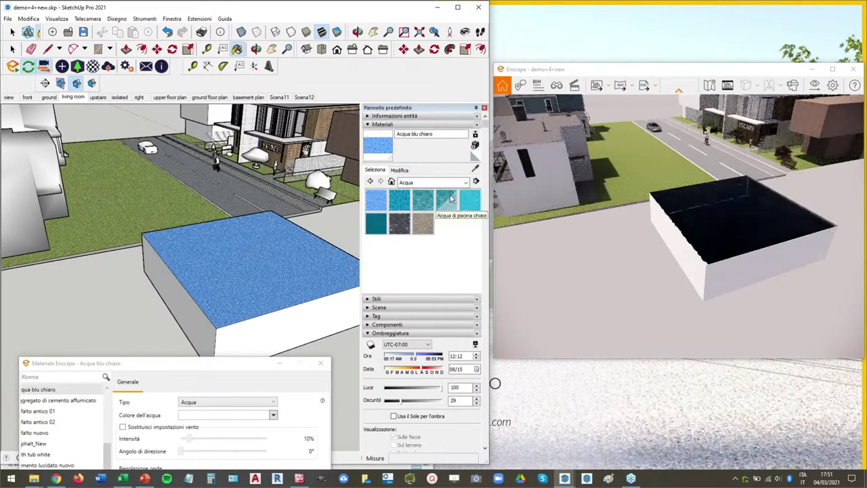
Repaint the box's top face with Acqua di piscina chiara and examine the water surface up close.
{"action": "left_click", "coordinate": [423, 204]}
{"action": "left_click", "coordinate": [252, 261]}
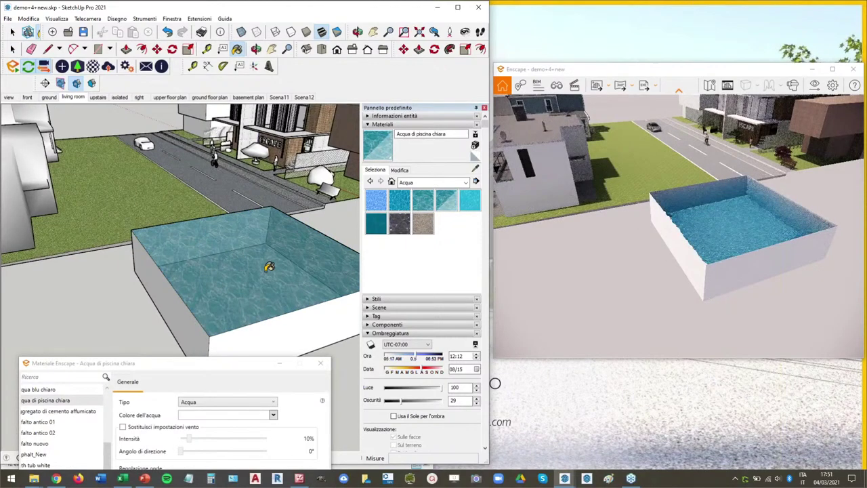
{"action": "scroll", "coordinate": [269, 266], "scroll_direction": "up", "scroll_amount": 3}
{"action": "scroll", "coordinate": [269, 266], "scroll_direction": "up", "scroll_amount": 5}
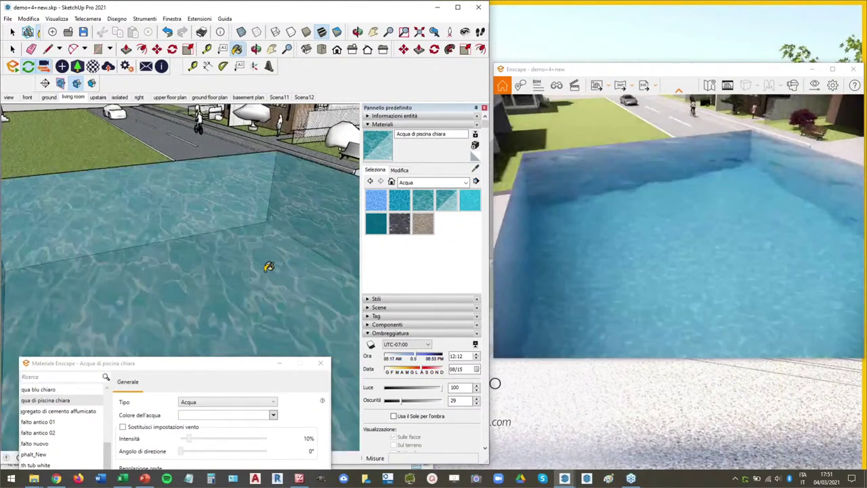
{"action": "mouse_move", "coordinate": [262, 269]}
{"action": "middle_mouse_down"}
{"action": "mouse_move", "coordinate": [251, 237]}
{"action": "mouse_move", "coordinate": [230, 219]}
{"action": "mouse_move", "coordinate": [35, 223]}
{"action": "mouse_move", "coordinate": [34, 233]}
{"action": "mouse_move", "coordinate": [68, 253]}
{"action": "mouse_move", "coordinate": [115, 252]}
{"action": "middle_mouse_up"}
Raise the wind intensity to 76% in the Enscape atmosphere settings and examine its effect on the water surface.
{"action": "left_click_drag", "start_coordinate": [162, 365], "coordinate": [162, 319]}
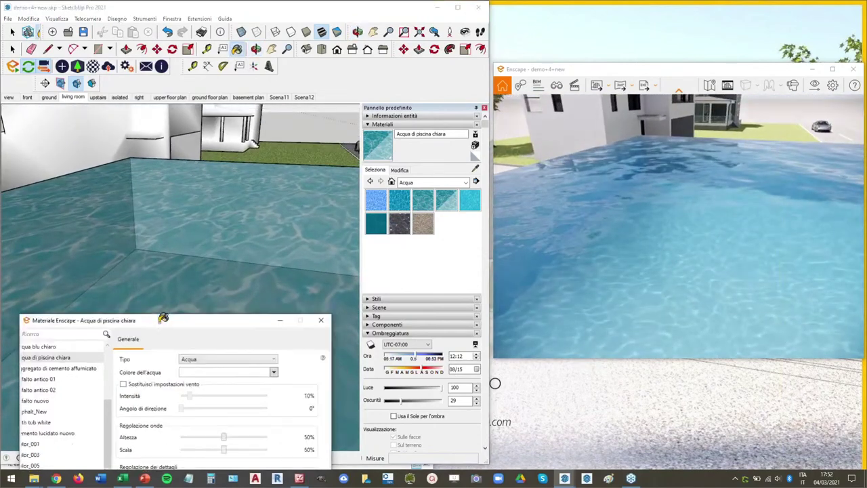
{"action": "left_click", "coordinate": [816, 86]}
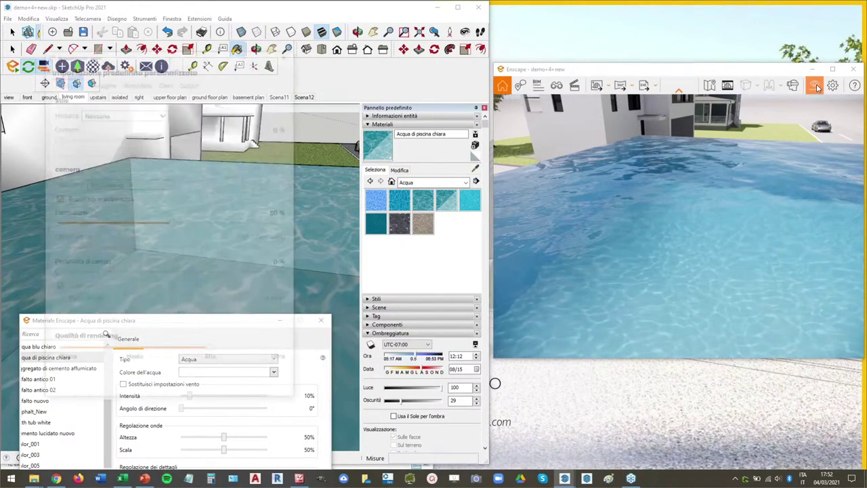
{"action": "left_click", "coordinate": [106, 84]}
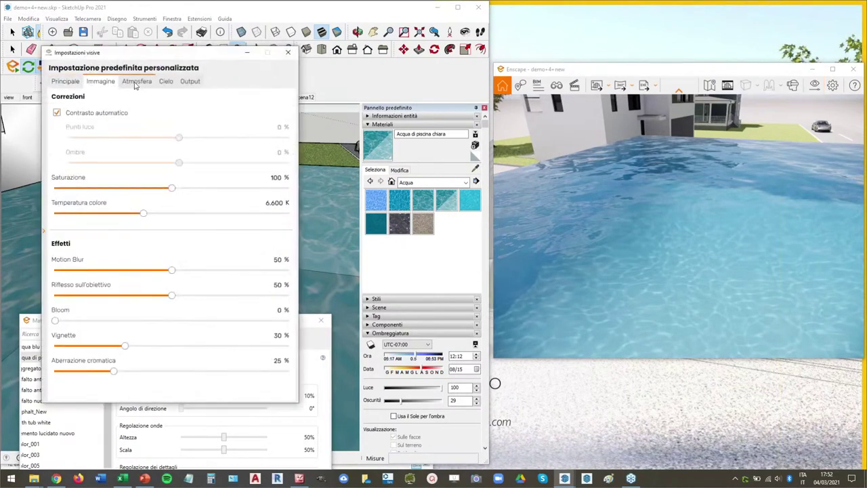
{"action": "left_click", "coordinate": [136, 82]}
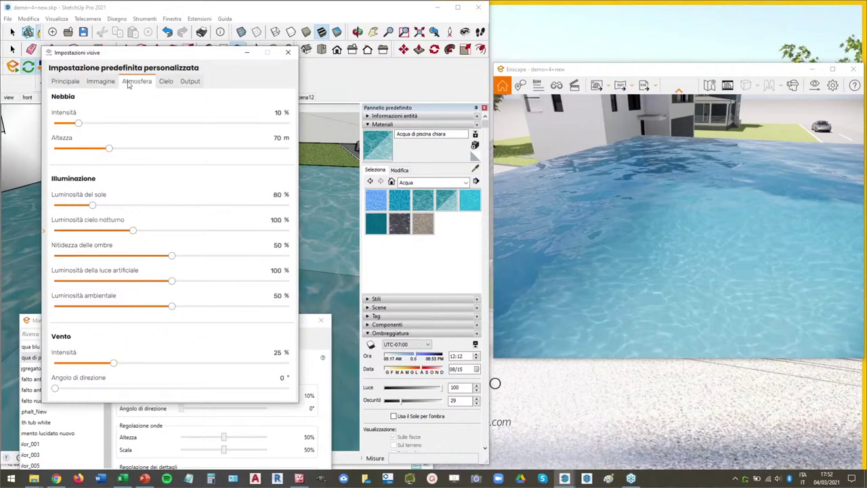
{"action": "left_click_drag", "start_coordinate": [114, 364], "coordinate": [232, 364]}
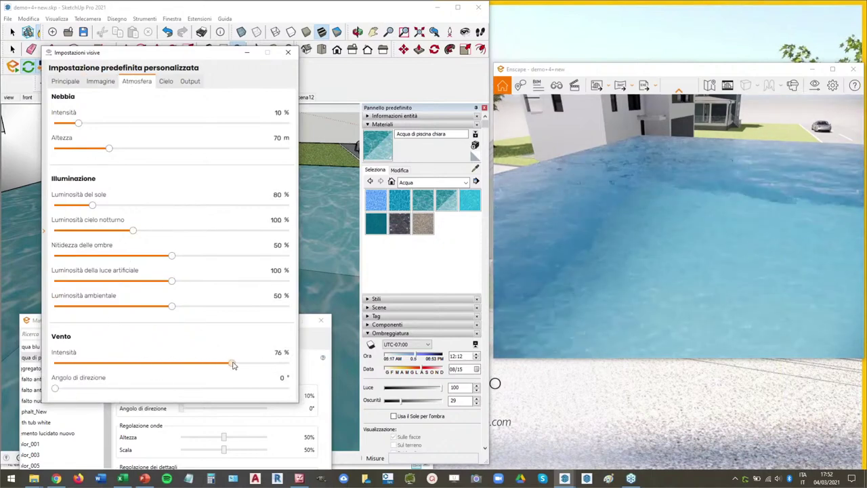
{"action": "left_click", "coordinate": [345, 286]}
{"action": "mouse_move", "coordinate": [345, 285]}
{"action": "left_mouse_down"}
{"action": "mouse_move", "coordinate": [310, 296]}
{"action": "mouse_move", "coordinate": [300, 285]}
{"action": "mouse_move", "coordinate": [263, 280]}
{"action": "mouse_move", "coordinate": [196, 229]}
{"action": "mouse_move", "coordinate": [253, 236]}
{"action": "left_mouse_up"}
{"action": "scroll", "coordinate": [252, 236], "scroll_direction": "up", "scroll_amount": 3}
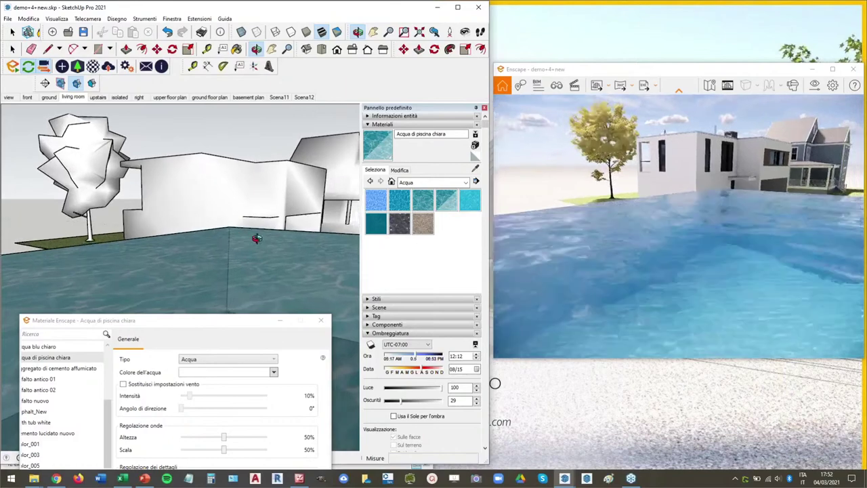
Lower the wind intensity in the Enscape atmosphere settings and close the visual settings.
{"action": "left_click", "coordinate": [813, 86]}
{"action": "left_click_drag", "start_coordinate": [230, 364], "coordinate": [103, 363]}
{"action": "left_click", "coordinate": [289, 52]}
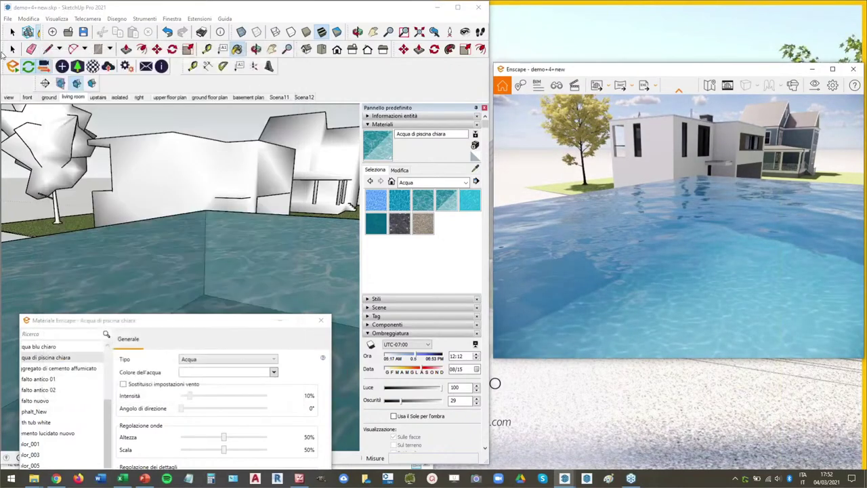
Paint the box's top face with Erba naturale from the landscaping, fencing and vegetation collection and examine the grass at a low angle.
{"action": "left_click", "coordinate": [414, 183]}
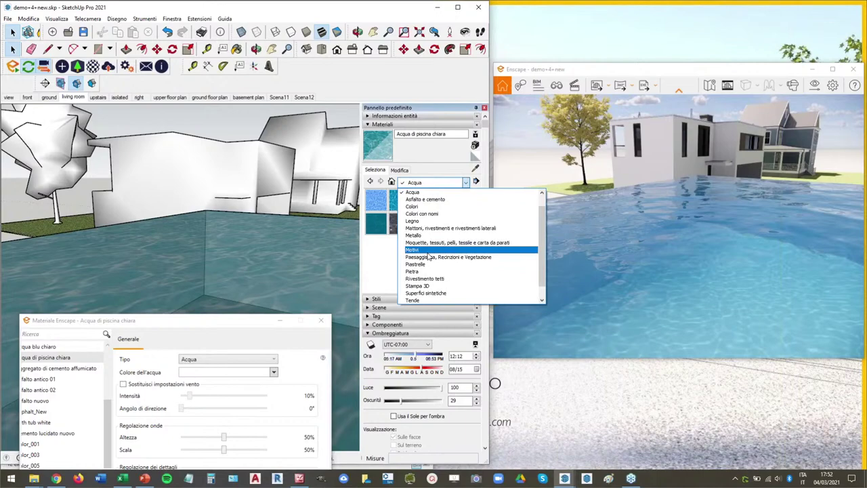
{"action": "left_click", "coordinate": [428, 257]}
{"action": "left_click", "coordinate": [377, 264]}
{"action": "left_click", "coordinate": [236, 272]}
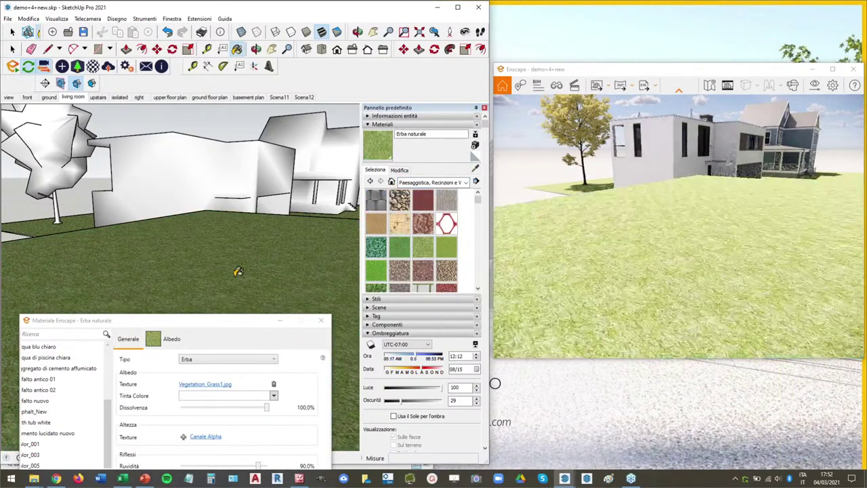
{"action": "mouse_move", "coordinate": [238, 271]}
{"action": "middle_mouse_down"}
{"action": "mouse_move", "coordinate": [234, 315]}
{"action": "mouse_move", "coordinate": [264, 237]}
{"action": "mouse_move", "coordinate": [217, 242]}
{"action": "middle_mouse_up"}
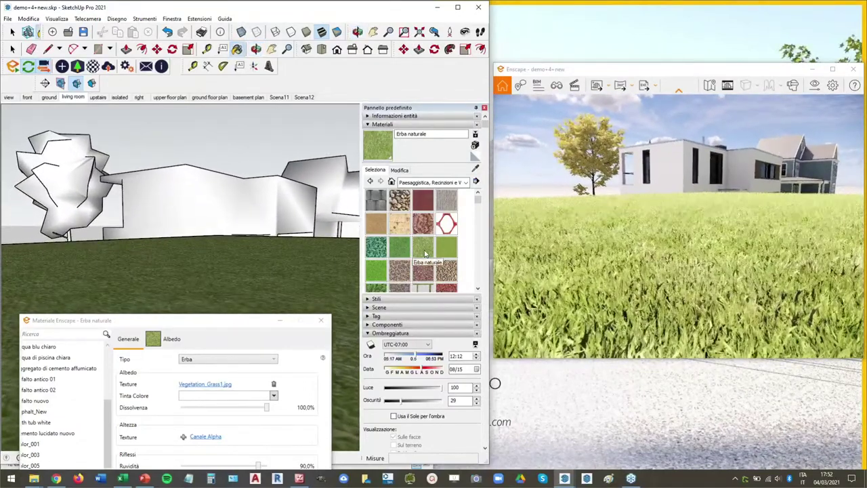
Move the material editor fully into view and set the Erba naturale material's type to Rivestimento trasparente.
{"action": "left_click_drag", "start_coordinate": [210, 320], "coordinate": [150, 54]}
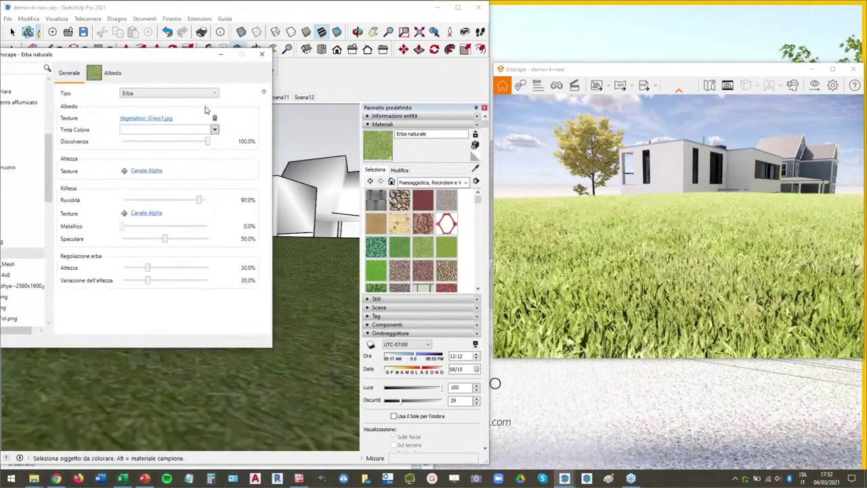
{"action": "left_click", "coordinate": [219, 149]}
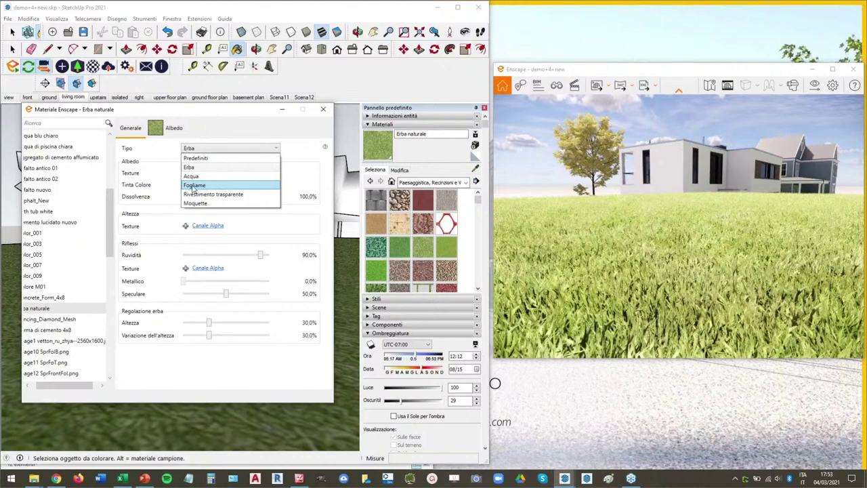
{"action": "left_click", "coordinate": [212, 194]}
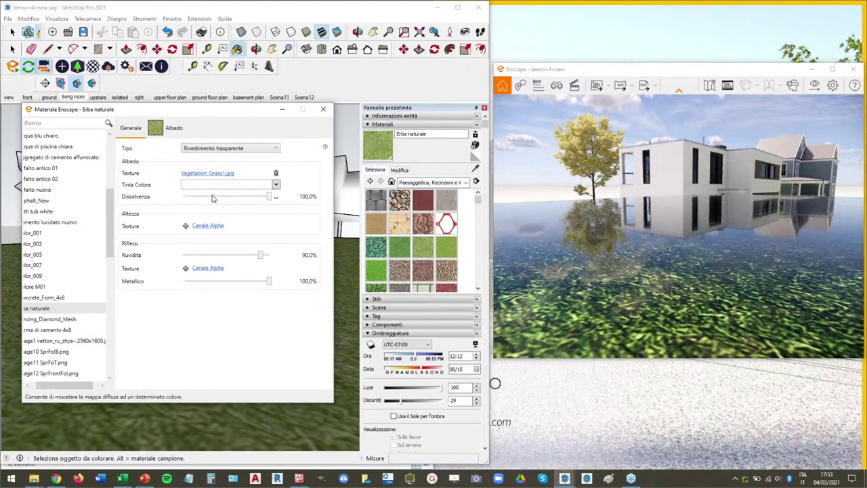
Set the Erba naturale material's type to Moquette and examine the carpet-like surface on the box.
{"action": "left_click", "coordinate": [215, 149]}
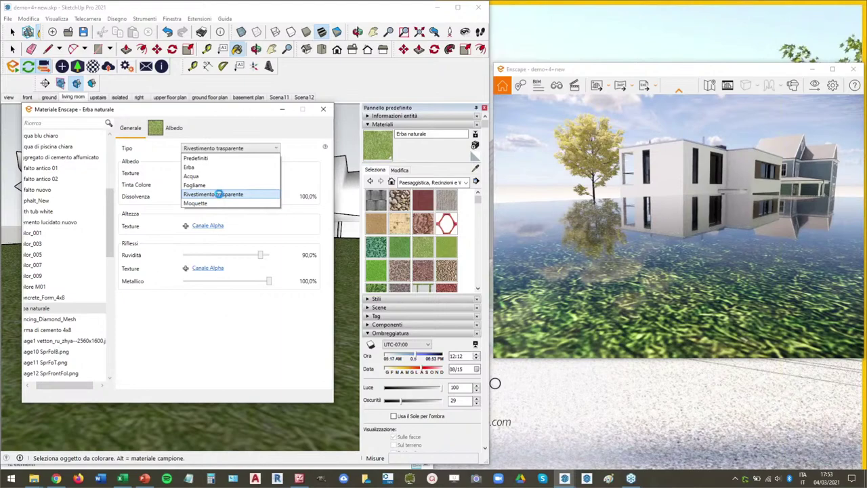
{"action": "left_click", "coordinate": [198, 203]}
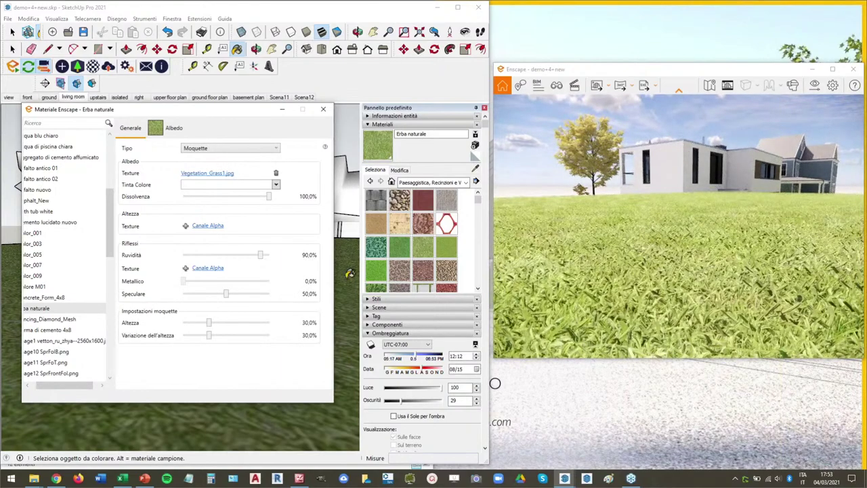
{"action": "mouse_move", "coordinate": [349, 273]}
{"action": "middle_mouse_down"}
{"action": "mouse_move", "coordinate": [323, 316]}
{"action": "mouse_move", "coordinate": [325, 265]}
{"action": "mouse_move", "coordinate": [325, 318]}
{"action": "middle_mouse_up"}
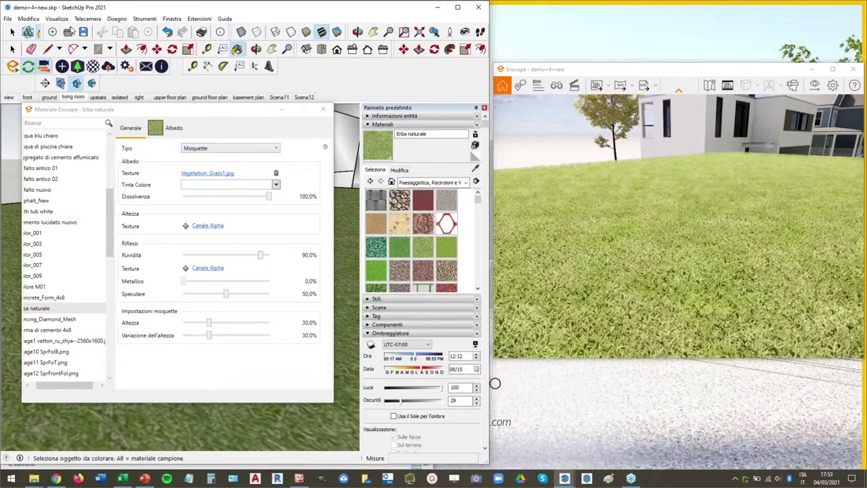
{"action": "key", "text": "space"}
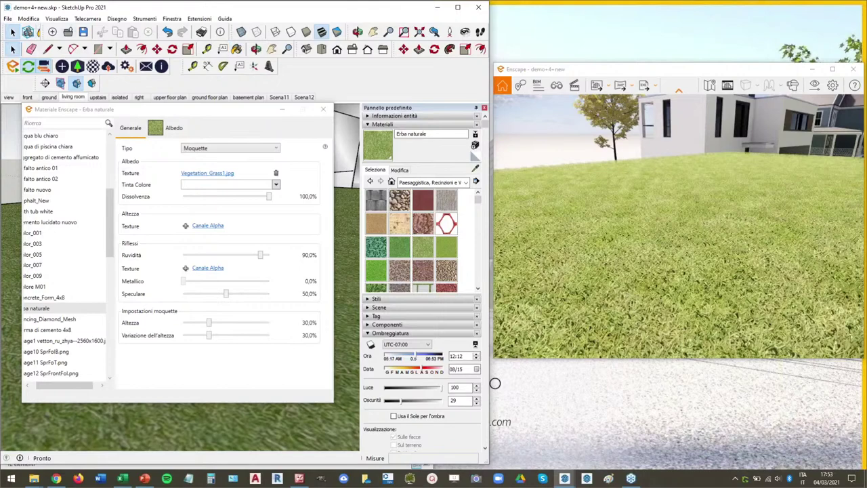
Close the Enscape material editor and dock the section toolbar in the row beside the Enscape and measuring tools.
{"action": "left_click", "coordinate": [495, 384]}
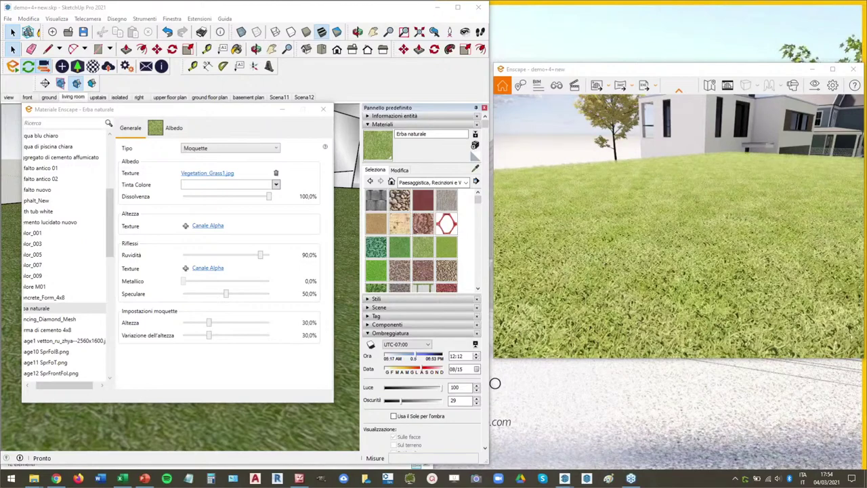
{"action": "left_click", "coordinate": [324, 111]}
{"action": "left_click_drag", "start_coordinate": [37, 82], "coordinate": [303, 68]}
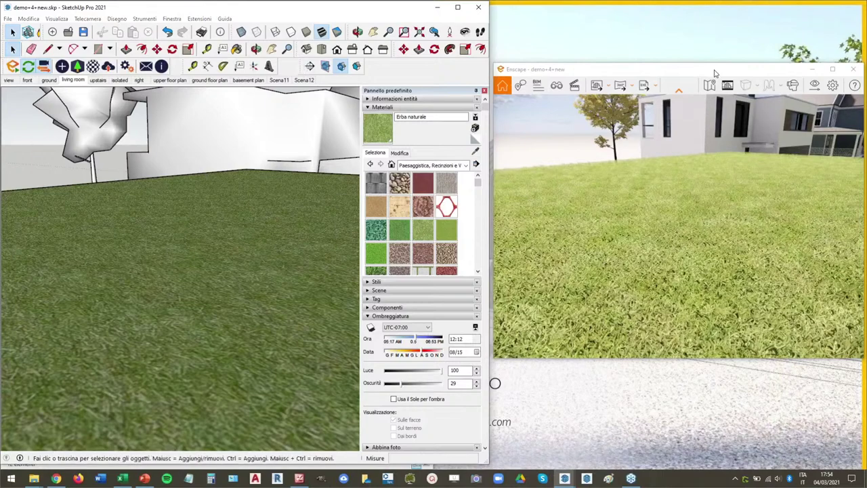
Review Enscape's panorama and standalone export options without exporting anything.
{"action": "left_click_drag", "start_coordinate": [715, 73], "coordinate": [714, 77]}
{"action": "left_click", "coordinate": [631, 90]}
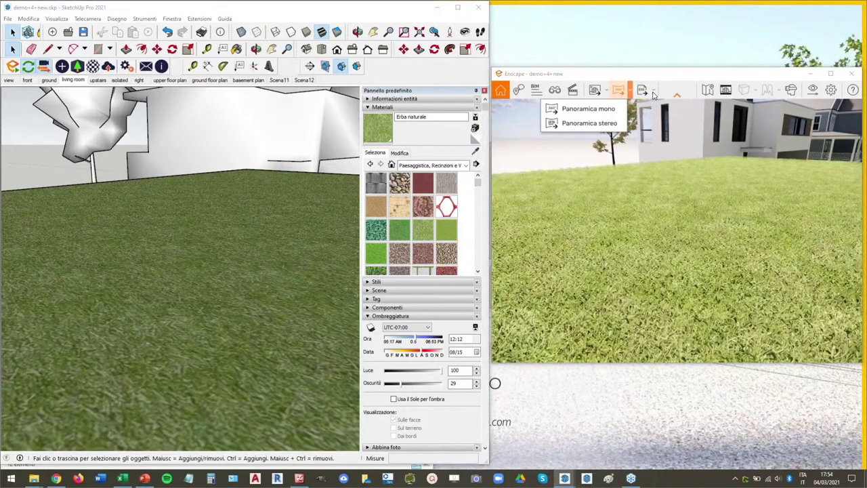
{"action": "left_click", "coordinate": [654, 92]}
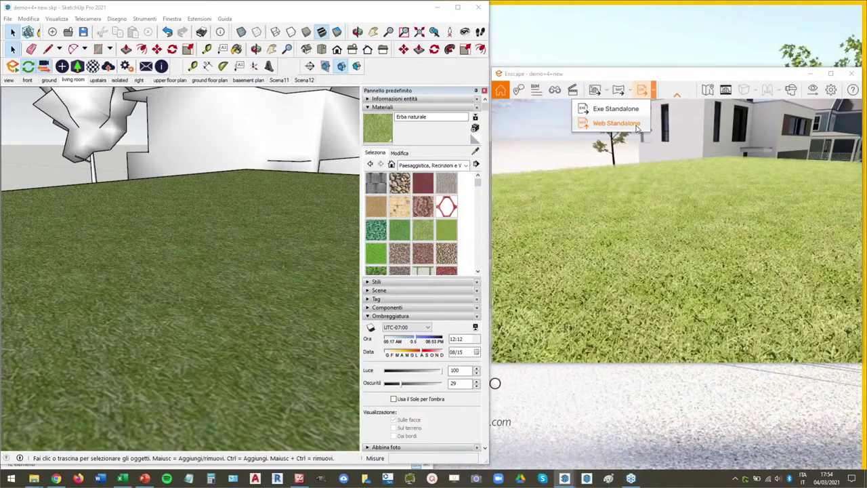
{"action": "left_click", "coordinate": [674, 76]}
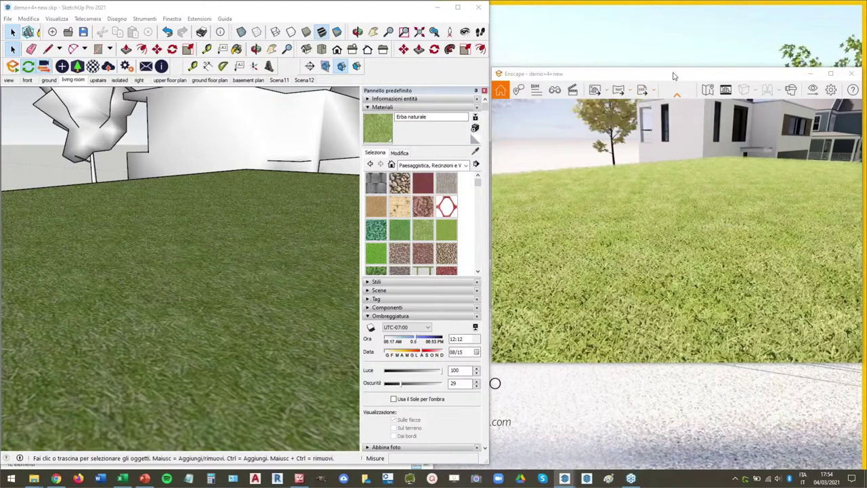
{"action": "left_click", "coordinate": [551, 76]}
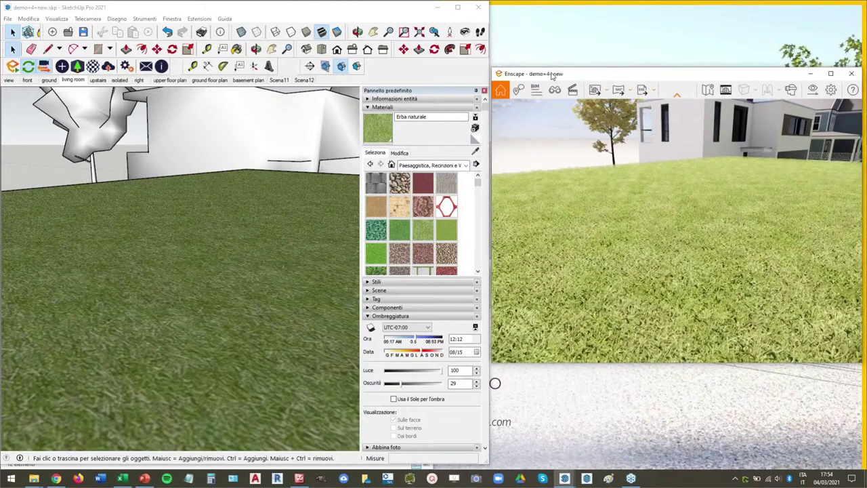
Open the main house group for editing and delete its front roof to expose the upper-floor rooms.
{"action": "left_click", "coordinate": [39, 157]}
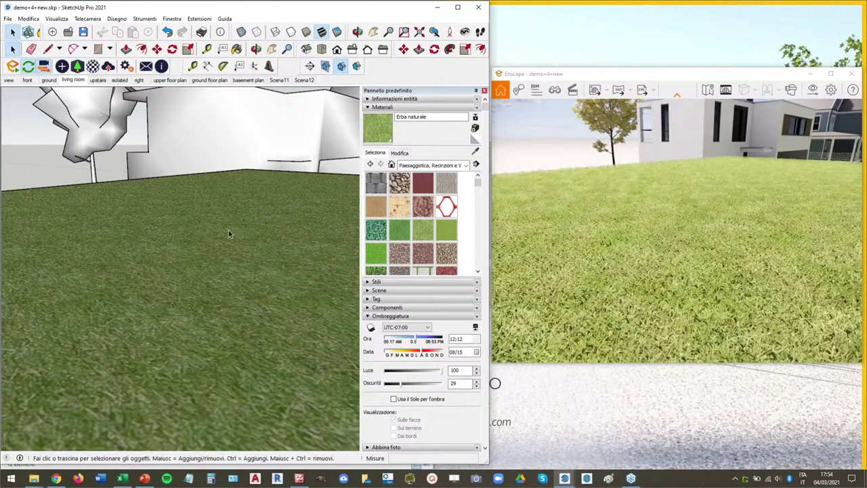
{"action": "scroll", "coordinate": [229, 233], "scroll_direction": "down", "scroll_amount": 3}
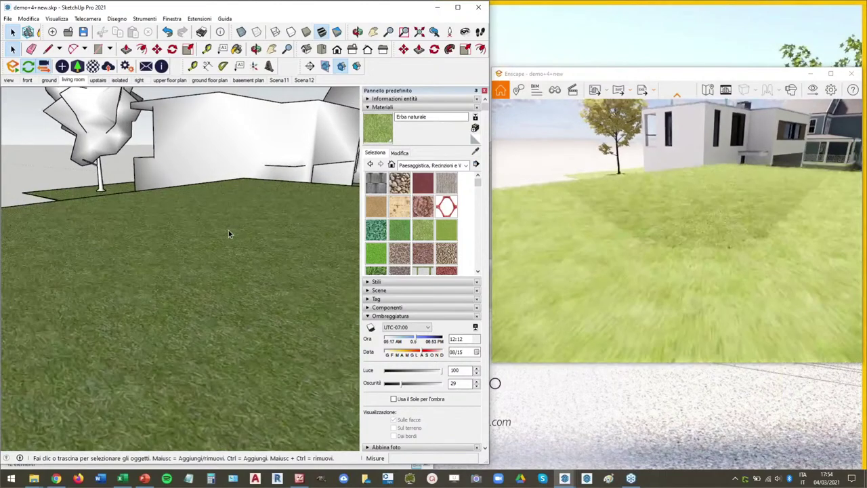
{"action": "scroll", "coordinate": [229, 234], "scroll_direction": "down", "scroll_amount": 3}
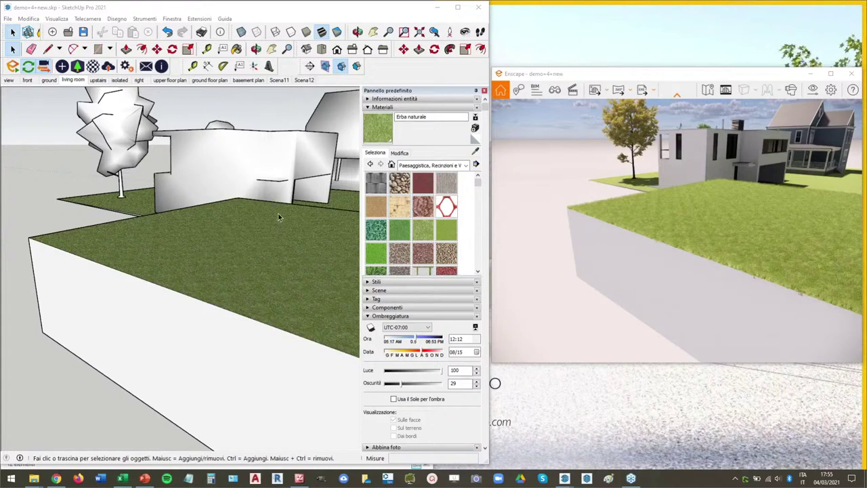
{"action": "middle_click_drag", "start_coordinate": [273, 202], "coordinate": [193, 290]}
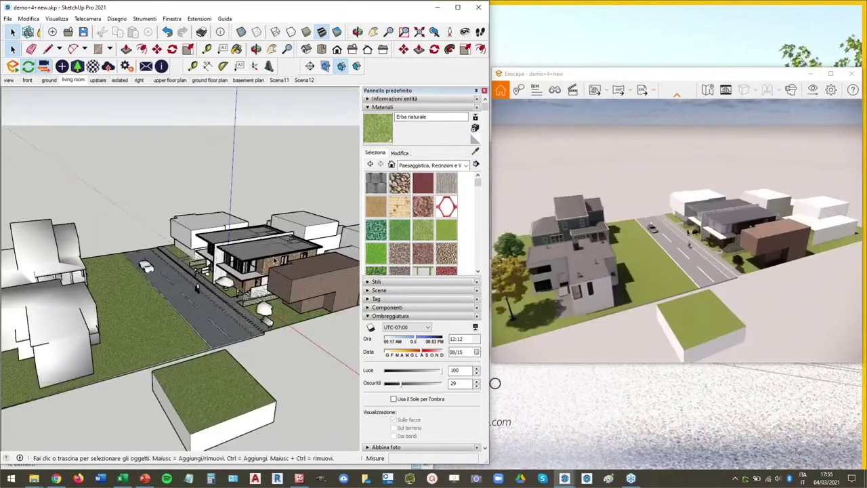
{"action": "scroll", "coordinate": [274, 261], "scroll_direction": "up", "scroll_amount": 3}
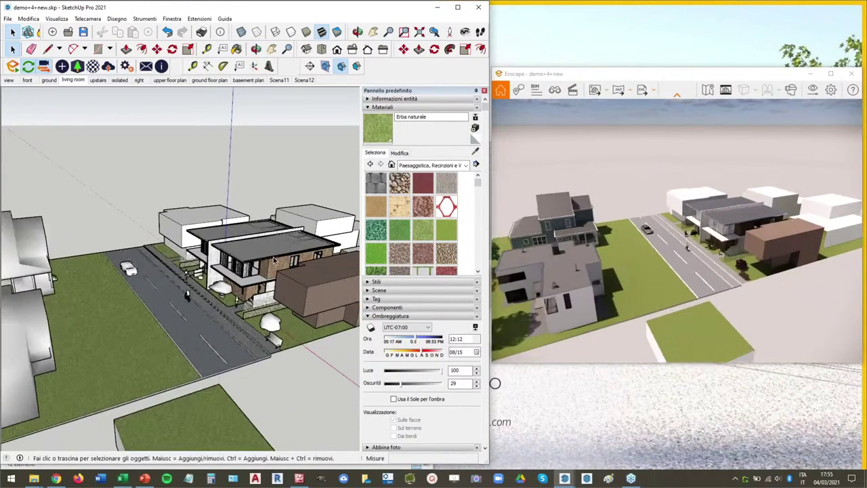
{"action": "scroll", "coordinate": [275, 261], "scroll_direction": "up", "scroll_amount": 3}
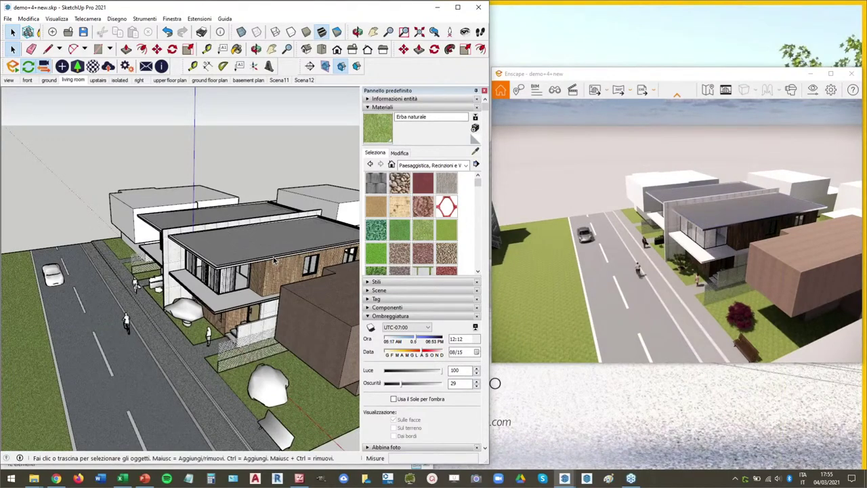
{"action": "scroll", "coordinate": [274, 261], "scroll_direction": "up", "scroll_amount": 2}
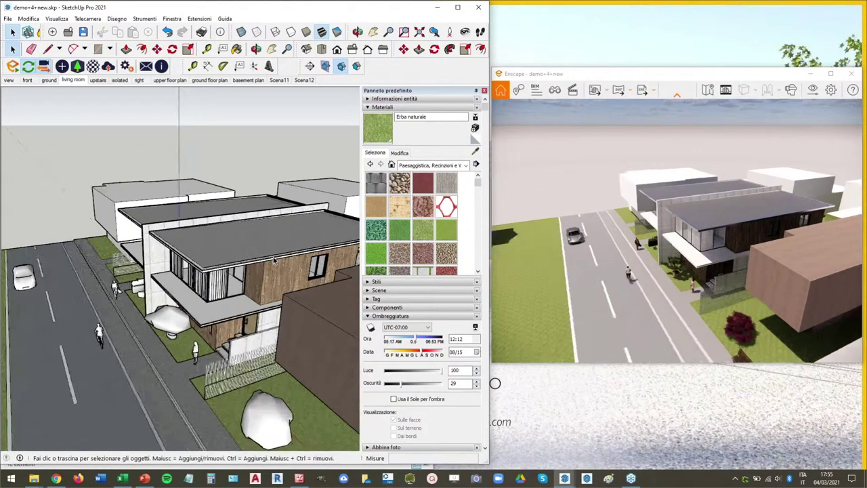
{"action": "scroll", "coordinate": [274, 261], "scroll_direction": "up", "scroll_amount": 2}
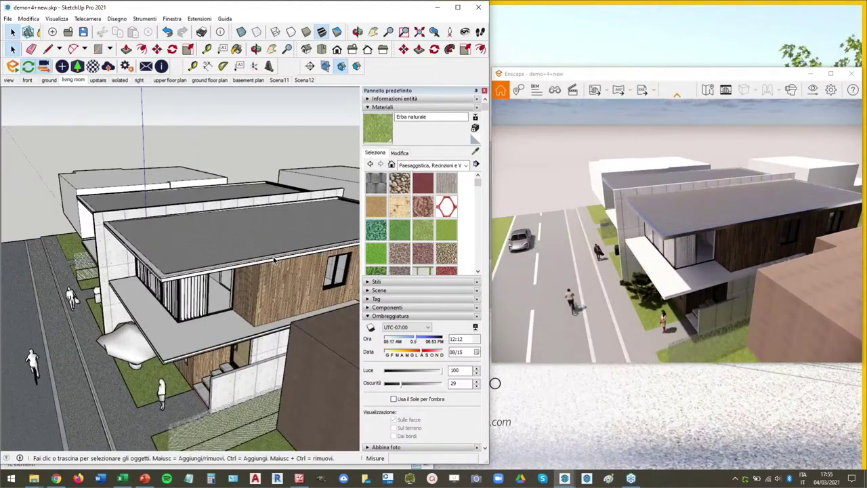
{"action": "left_click", "coordinate": [219, 258]}
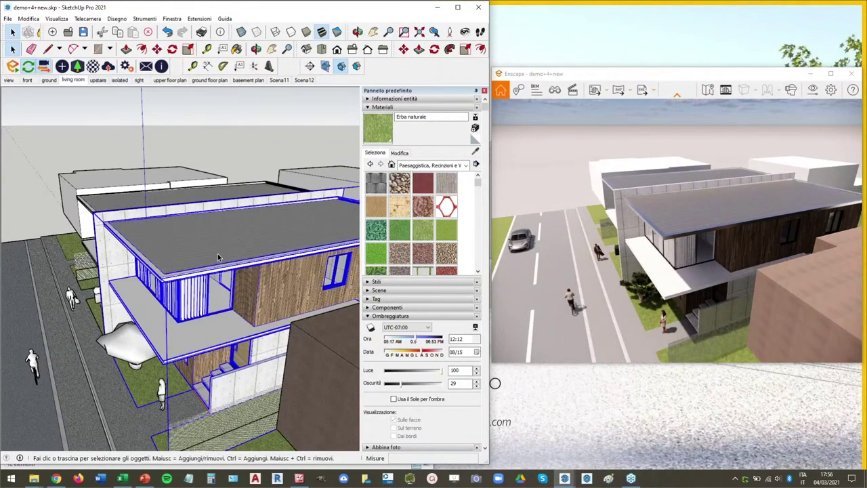
{"action": "double_click", "coordinate": [218, 257]}
{"action": "left_click", "coordinate": [210, 258]}
{"action": "key", "text": "Delete"}
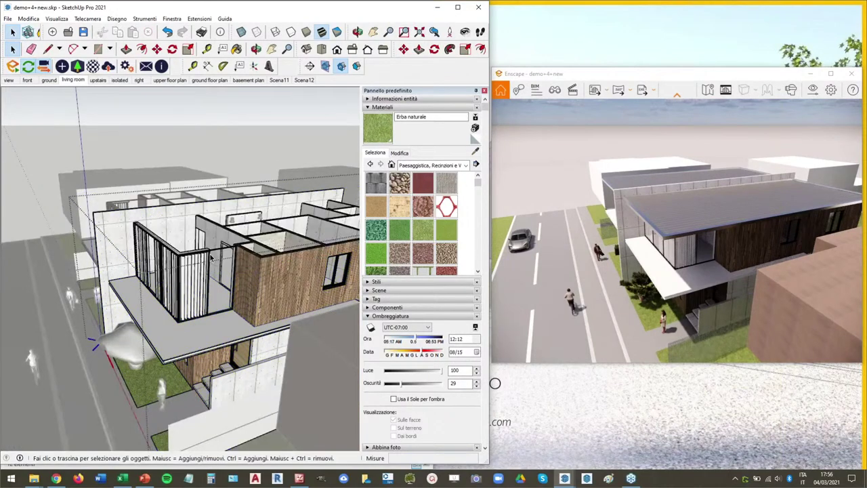
Sample the material of the curtains in the upper-floor bedroom.
{"action": "scroll", "coordinate": [166, 237], "scroll_direction": "up", "scroll_amount": 4}
{"action": "mouse_move", "coordinate": [166, 237]}
{"action": "middle_mouse_down"}
{"action": "mouse_move", "coordinate": [16, 240]}
{"action": "mouse_move", "coordinate": [164, 225]}
{"action": "middle_mouse_up"}
{"action": "scroll", "coordinate": [166, 226], "scroll_direction": "up", "scroll_amount": 5}
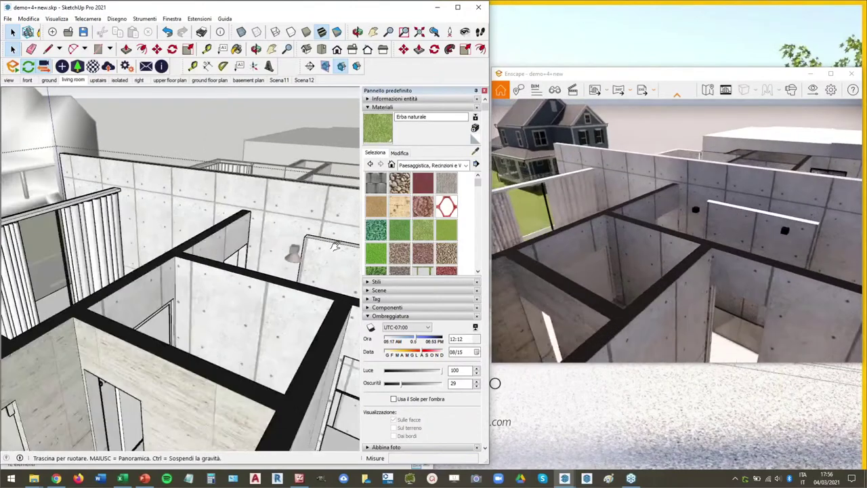
{"action": "left_click", "coordinate": [475, 152]}
{"action": "left_click", "coordinate": [153, 245]}
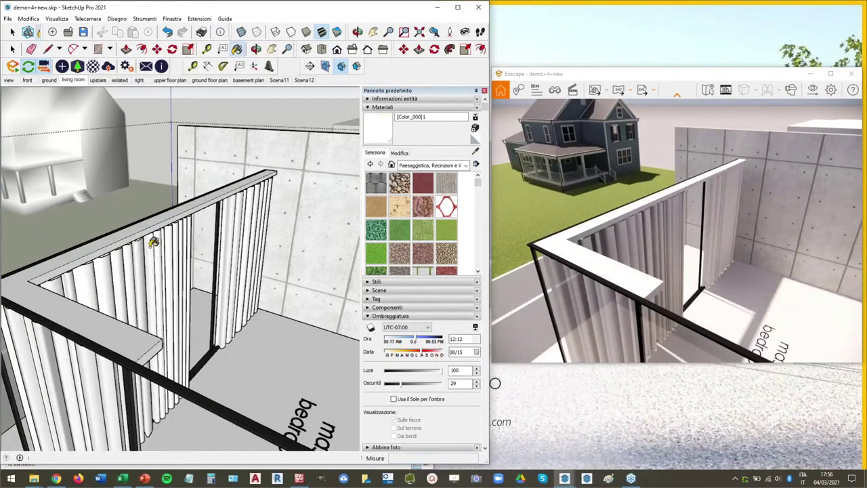
Open the bedroom curtains' [Color_000]1 material in the Enscape material editor and set its type to Fogliame.
{"action": "mouse_move", "coordinate": [155, 246]}
{"action": "middle_mouse_down"}
{"action": "mouse_move", "coordinate": [207, 234]}
{"action": "mouse_move", "coordinate": [190, 249]}
{"action": "middle_mouse_up"}
{"action": "scroll", "coordinate": [190, 250], "scroll_direction": "up", "scroll_amount": 3}
{"action": "left_click", "coordinate": [12, 49]}
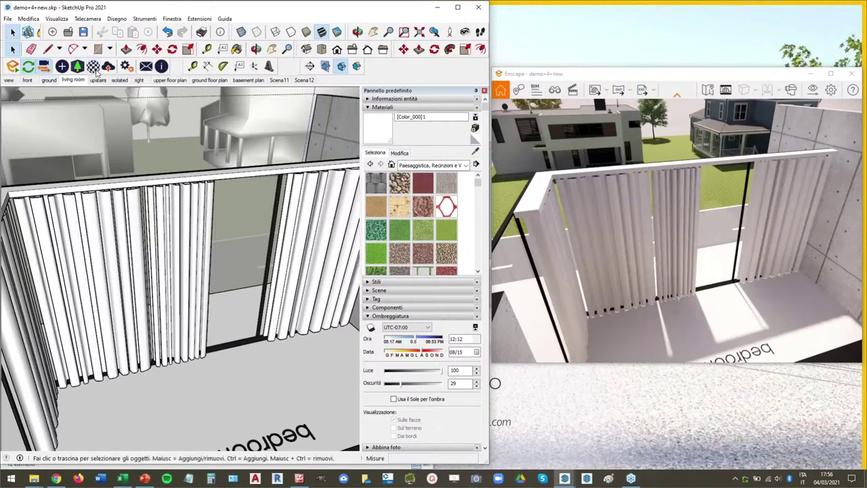
{"action": "left_click", "coordinate": [94, 67]}
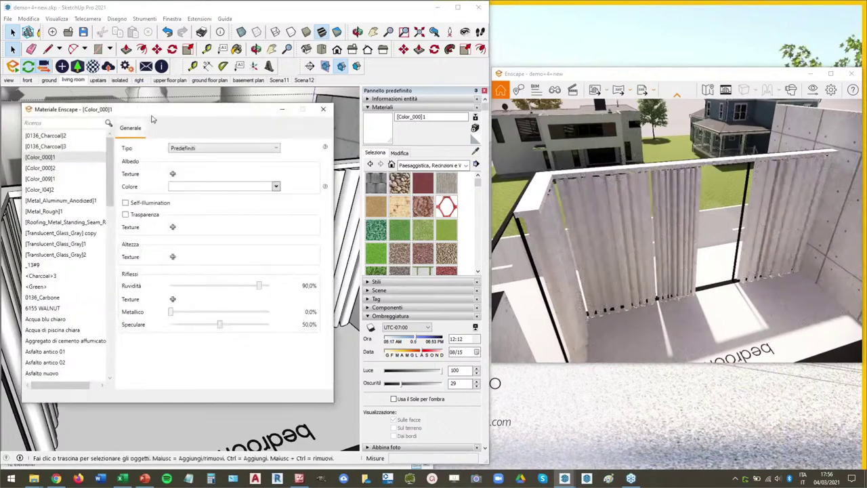
{"action": "left_click", "coordinate": [191, 148]}
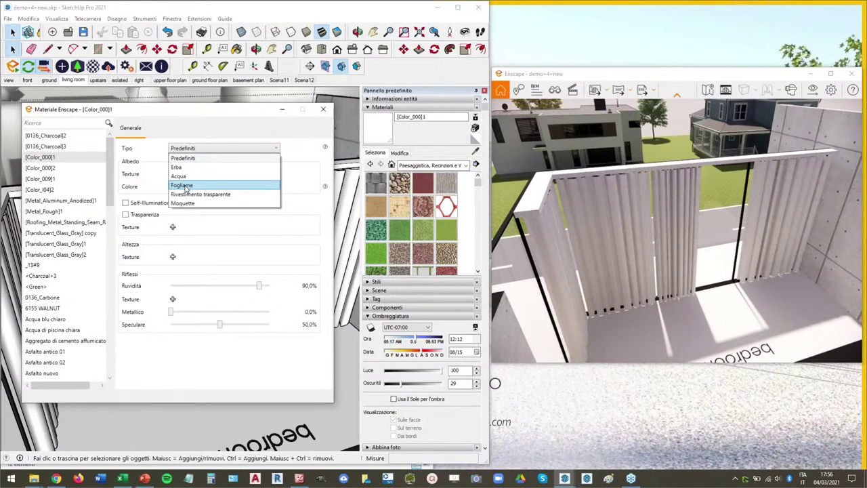
{"action": "left_click", "coordinate": [185, 186]}
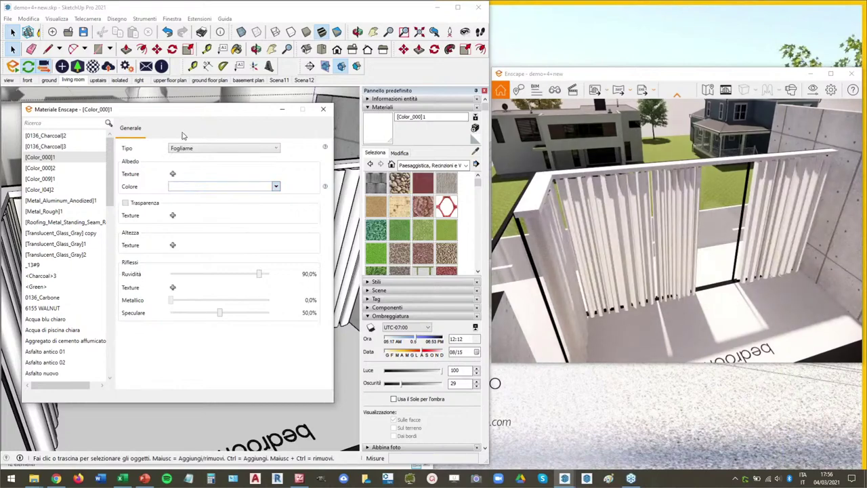
{"action": "left_click_drag", "start_coordinate": [180, 109], "coordinate": [173, 346]}
{"action": "mouse_move", "coordinate": [176, 218]}
{"action": "middle_mouse_down"}
{"action": "mouse_move", "coordinate": [202, 219]}
{"action": "mouse_move", "coordinate": [149, 111]}
{"action": "middle_mouse_up"}
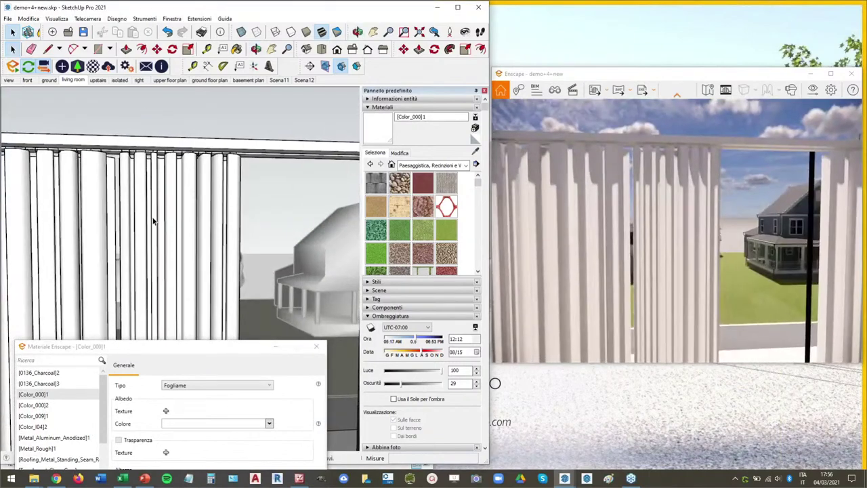
{"action": "middle_click_drag", "start_coordinate": [195, 289], "coordinate": [131, 228]}
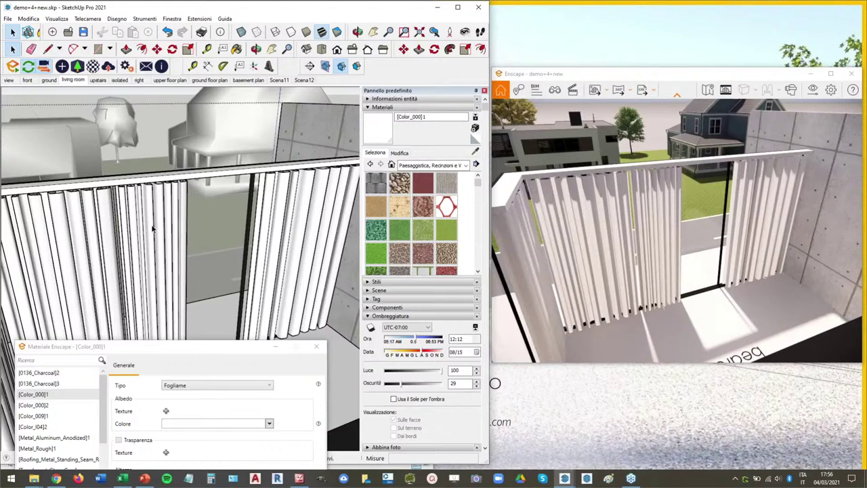
{"action": "scroll", "coordinate": [141, 217], "scroll_direction": "up", "scroll_amount": 5}
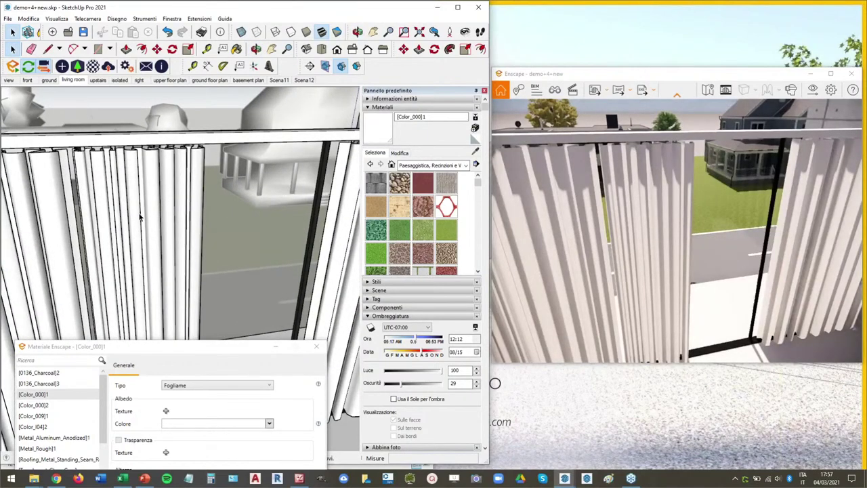
{"action": "middle_click_drag", "start_coordinate": [140, 216], "coordinate": [189, 181]}
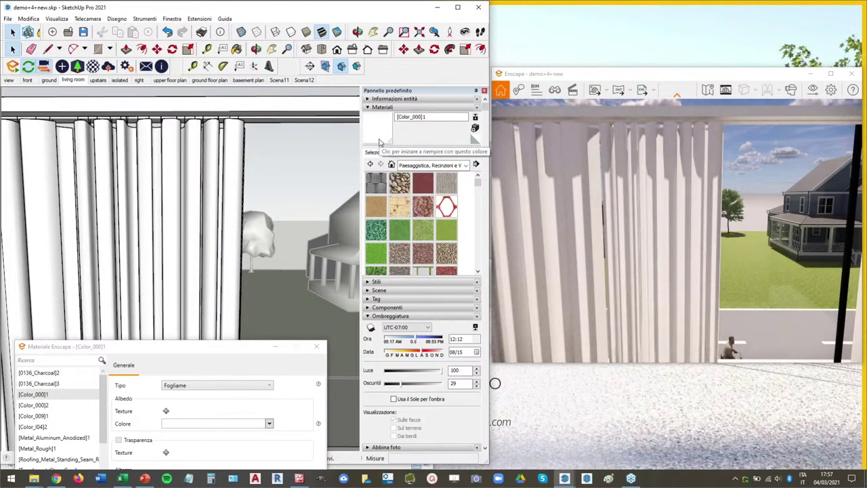
Pick the Punti neri 4 material from the Motivi collection and paint it onto the bedroom curtains.
{"action": "left_click", "coordinate": [402, 153]}
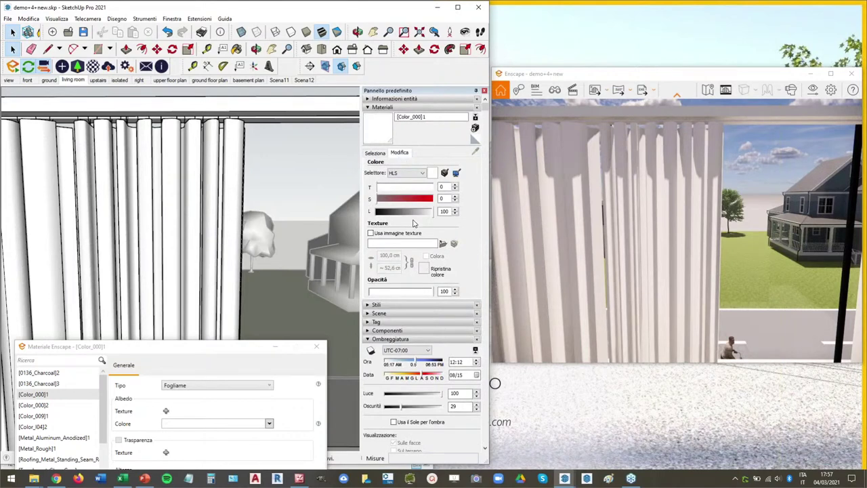
{"action": "left_click", "coordinate": [376, 154]}
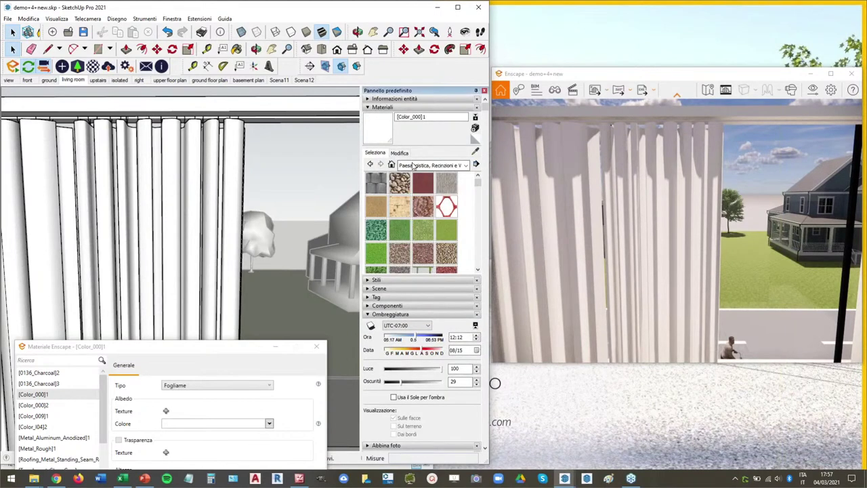
{"action": "left_click", "coordinate": [414, 165]}
{"action": "left_click", "coordinate": [427, 293]}
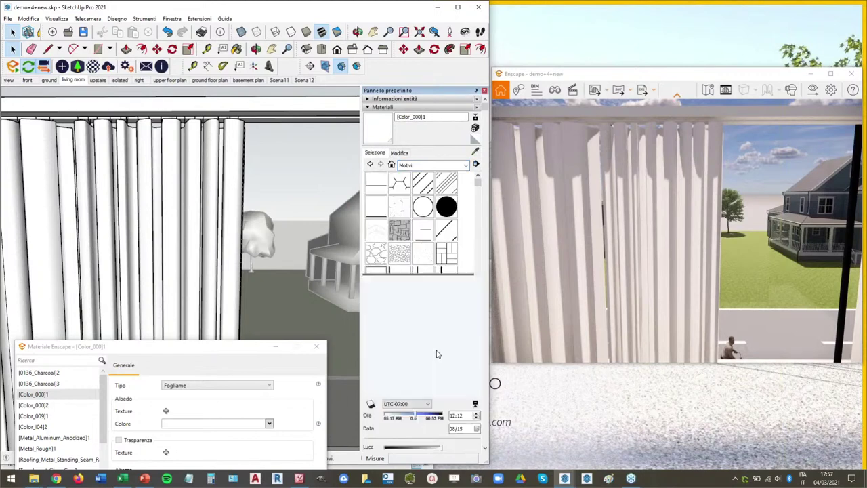
{"action": "scroll", "coordinate": [439, 261], "scroll_direction": "down", "scroll_amount": 5}
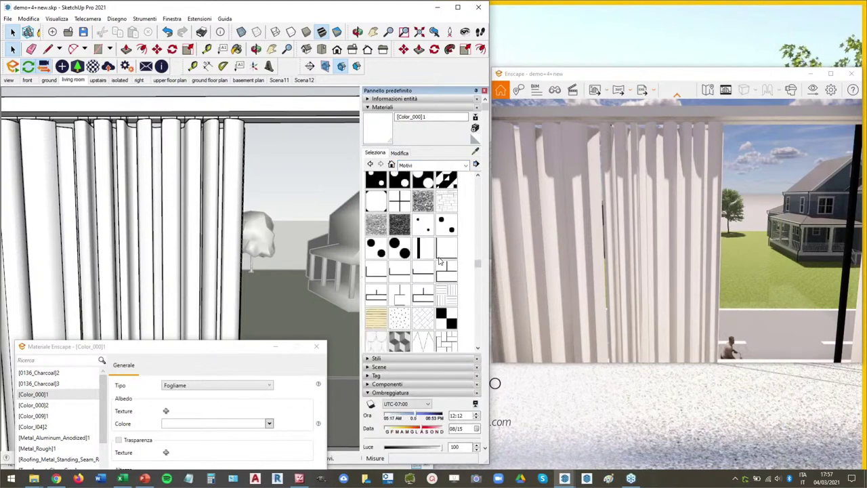
{"action": "left_click", "coordinate": [399, 250]}
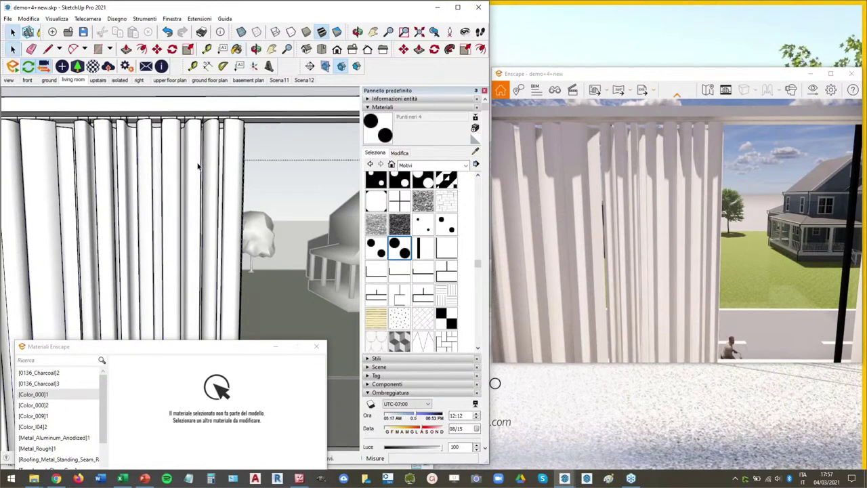
{"action": "left_click", "coordinate": [195, 185]}
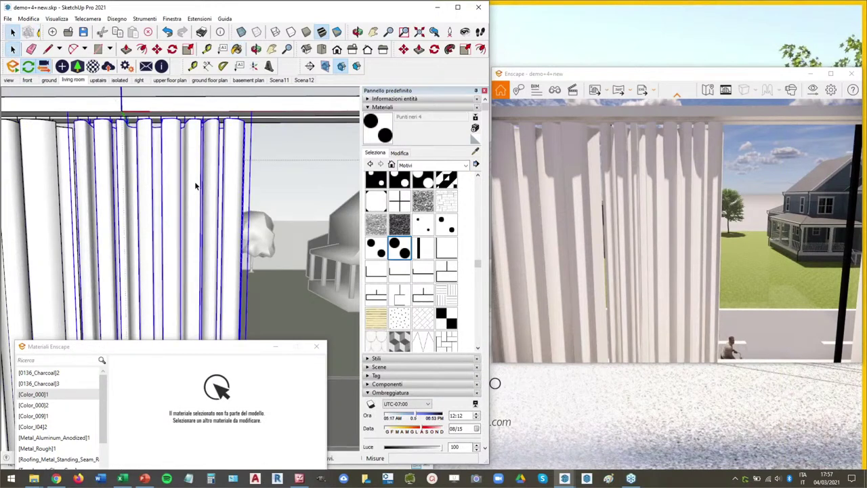
{"action": "key", "text": "b"}
{"action": "left_click", "coordinate": [195, 186]}
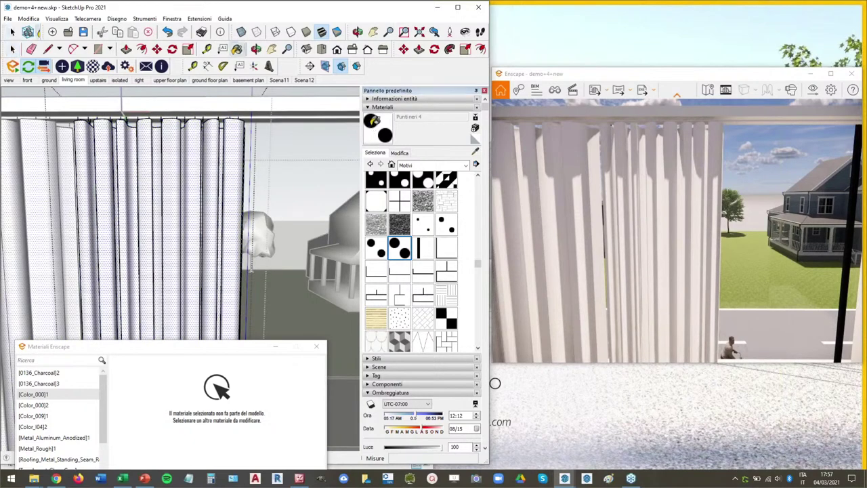
{"action": "left_click", "coordinate": [178, 172]}
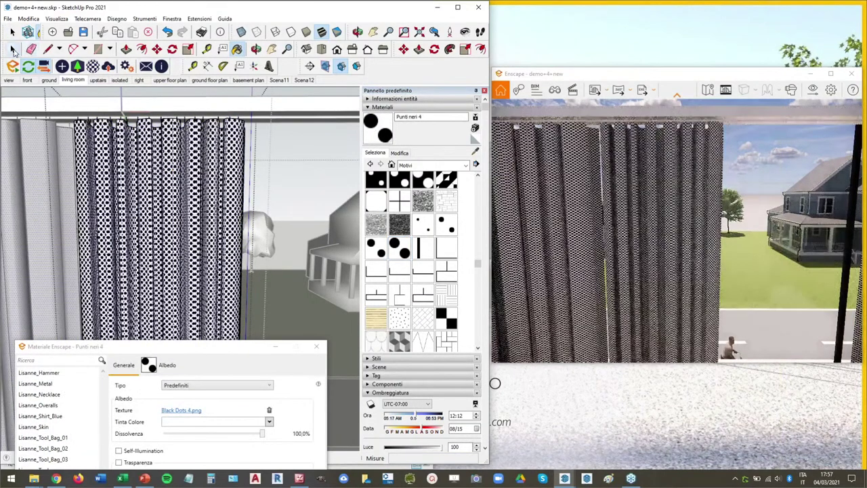
{"action": "left_click", "coordinate": [12, 50]}
Set the texture width of the Punti neri 4 material to 1 cm.
{"action": "left_click", "coordinate": [399, 153]}
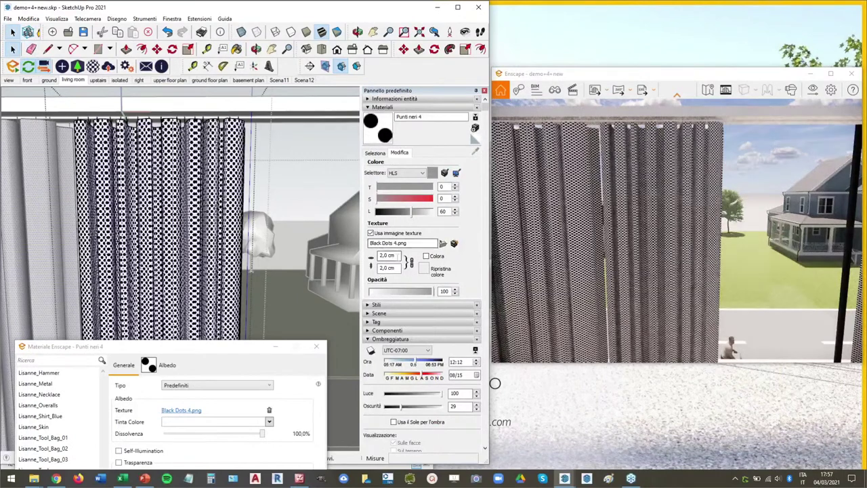
{"action": "double_click", "coordinate": [381, 255]}
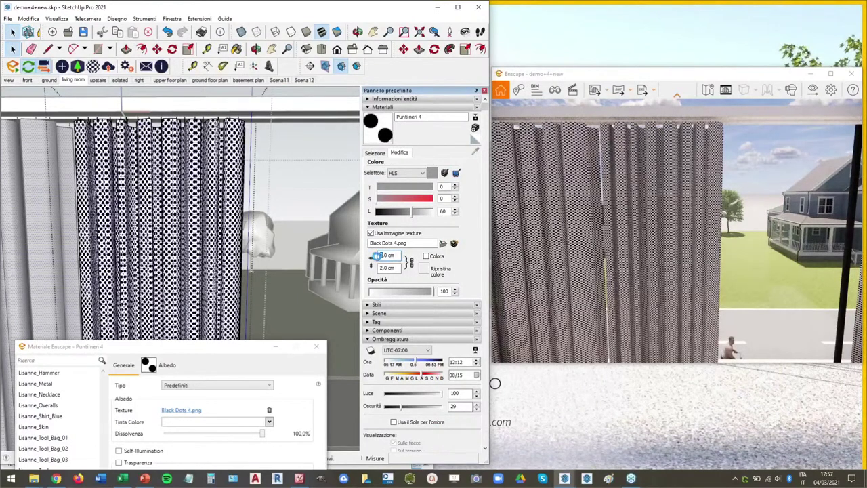
{"action": "type", "text": "1"}
{"action": "key", "text": "Return"}
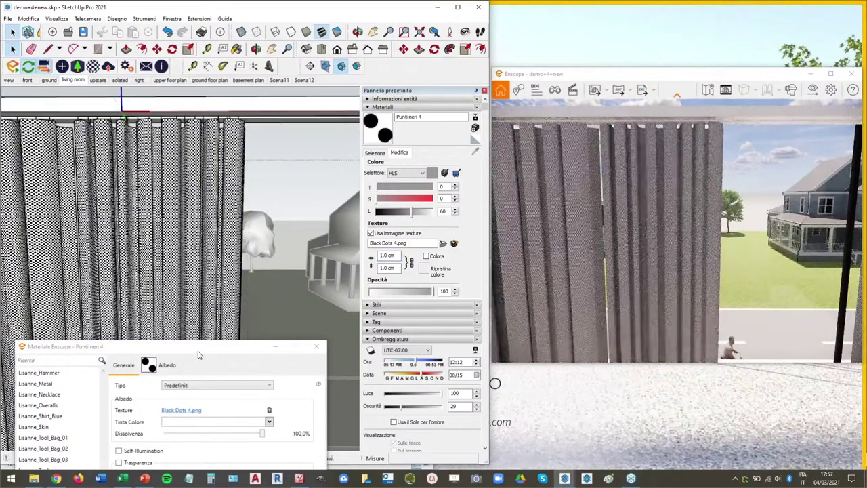
Enable transparency for the Punti neri 4 material in the Enscape material editor.
{"action": "left_click_drag", "start_coordinate": [201, 354], "coordinate": [219, 121]}
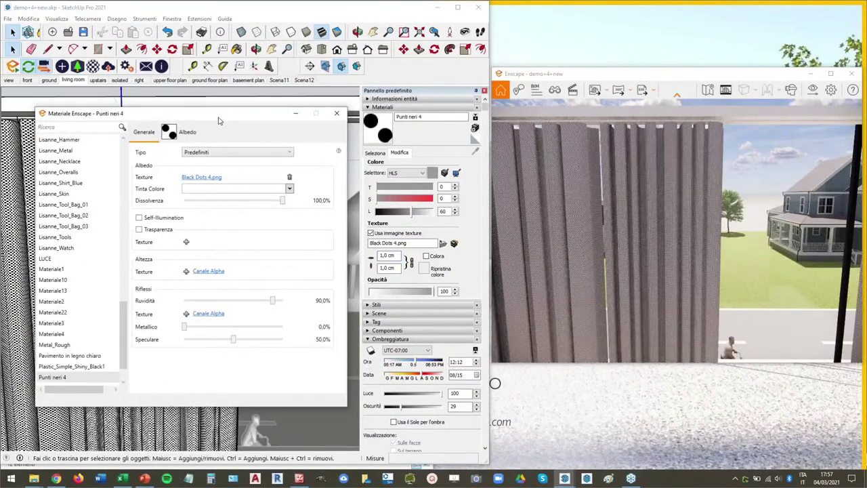
{"action": "left_click", "coordinate": [139, 230]}
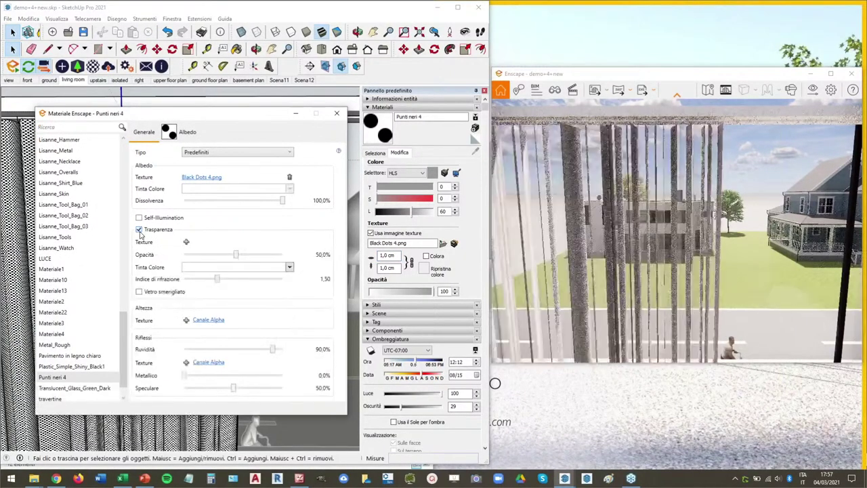
{"action": "left_click", "coordinate": [186, 243]}
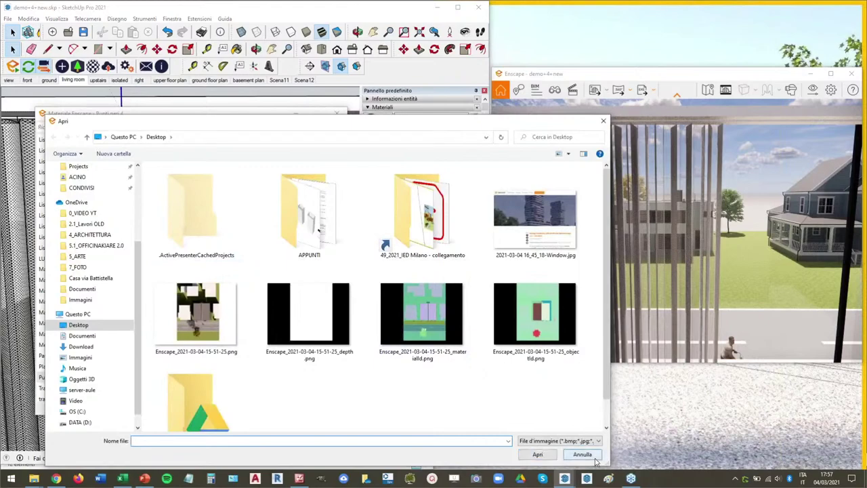
{"action": "left_click", "coordinate": [583, 455]}
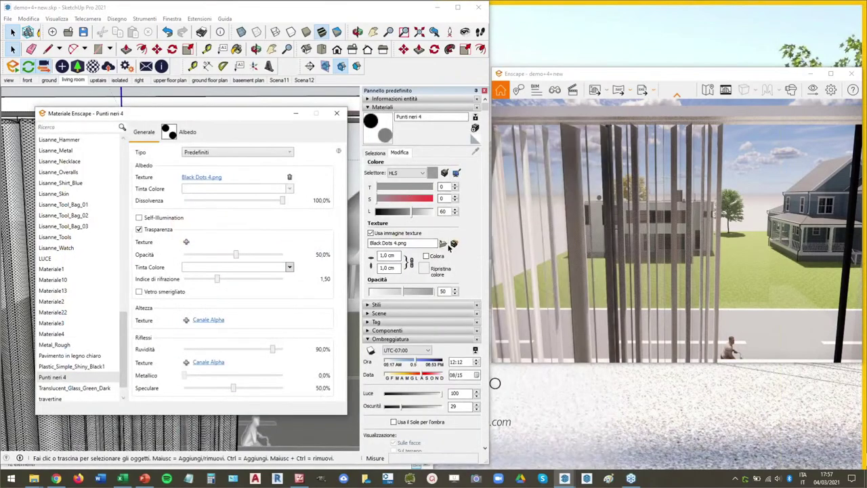
Open the material's texture image in the external image editor and save it to the Desktop as Black Dots 4.png.
{"action": "left_click", "coordinate": [408, 299]}
{"action": "left_click_drag", "start_coordinate": [407, 299], "coordinate": [404, 324]}
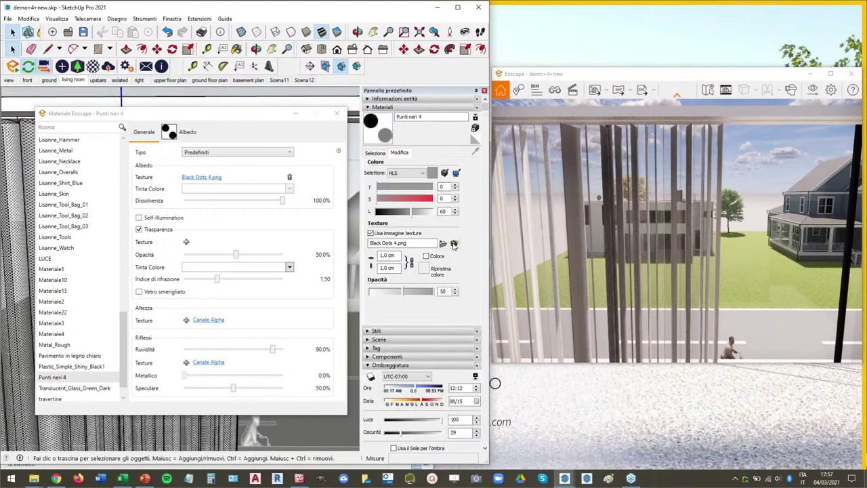
{"action": "left_click", "coordinate": [454, 245]}
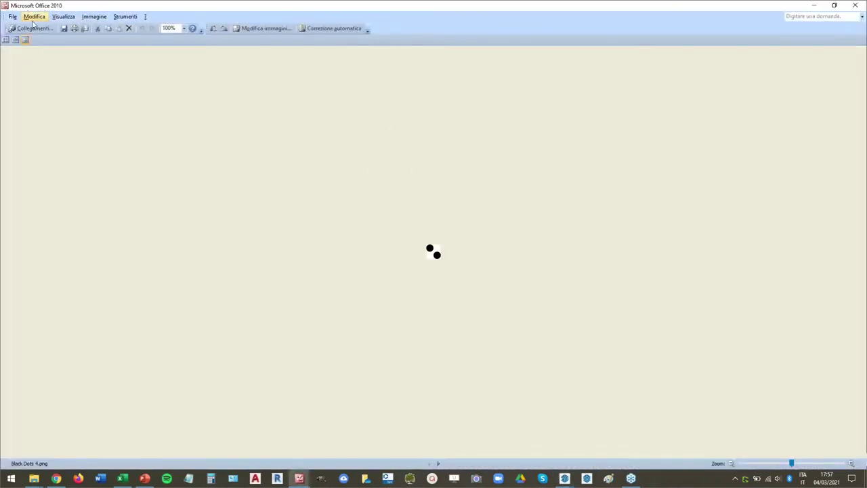
{"action": "left_click", "coordinate": [12, 16]}
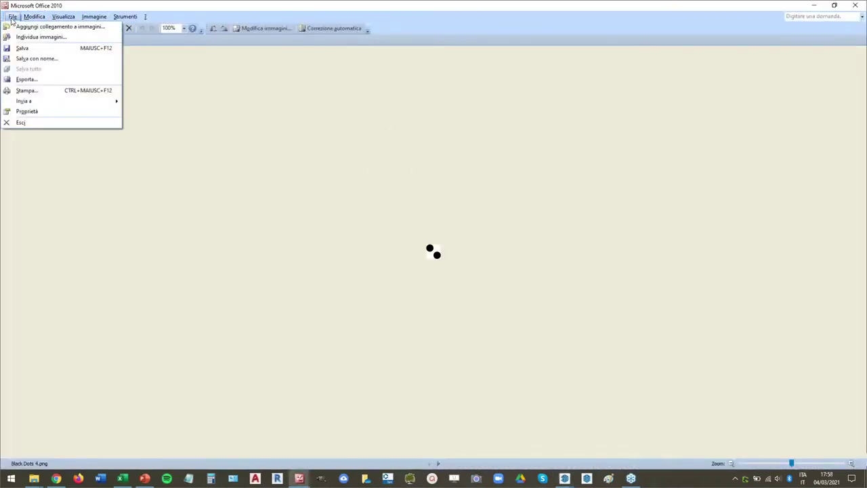
{"action": "left_click", "coordinate": [41, 59]}
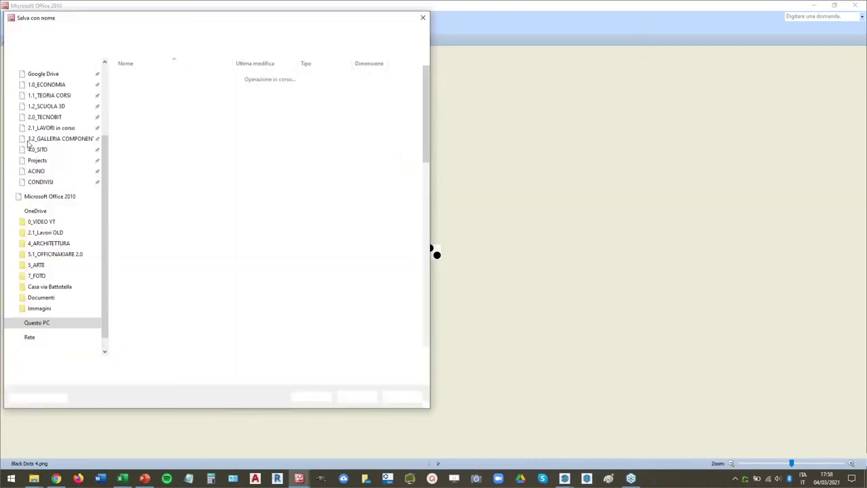
{"action": "left_click", "coordinate": [37, 247]}
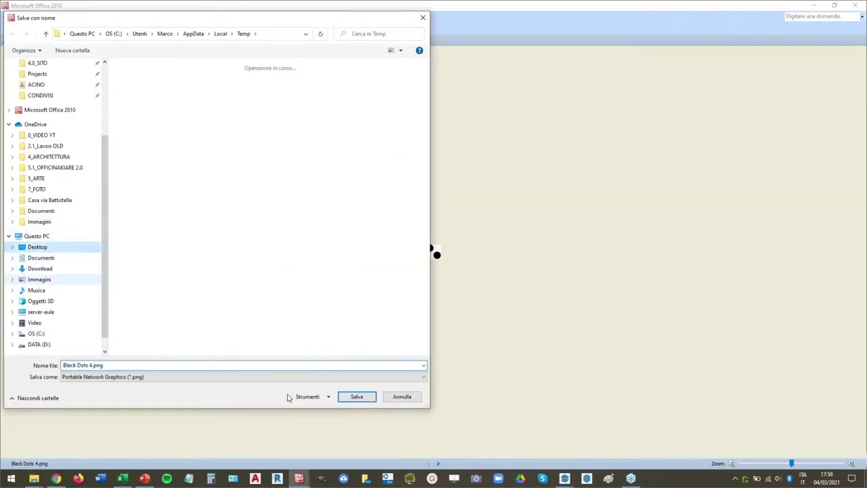
{"action": "left_click", "coordinate": [358, 396]}
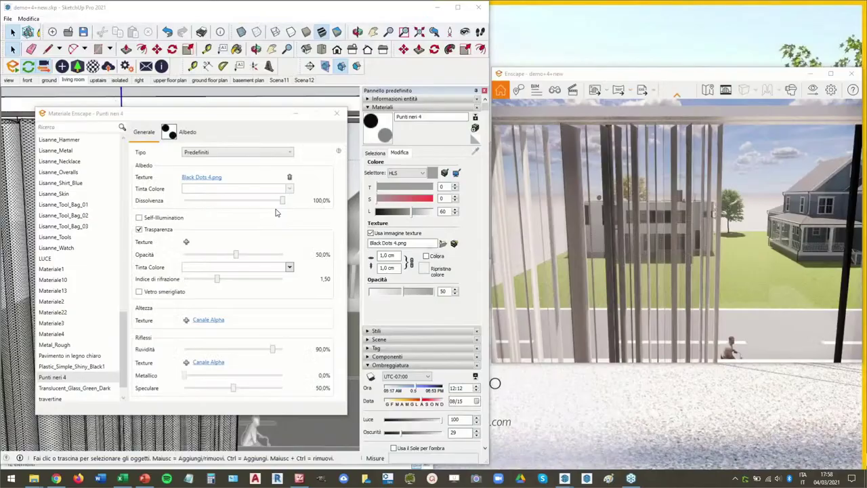
Load Black Dots 4.png from the Desktop as the material's transparency texture and set its opacity to 82.4%.
{"action": "left_click", "coordinate": [187, 243]}
{"action": "double_click", "coordinate": [194, 342]}
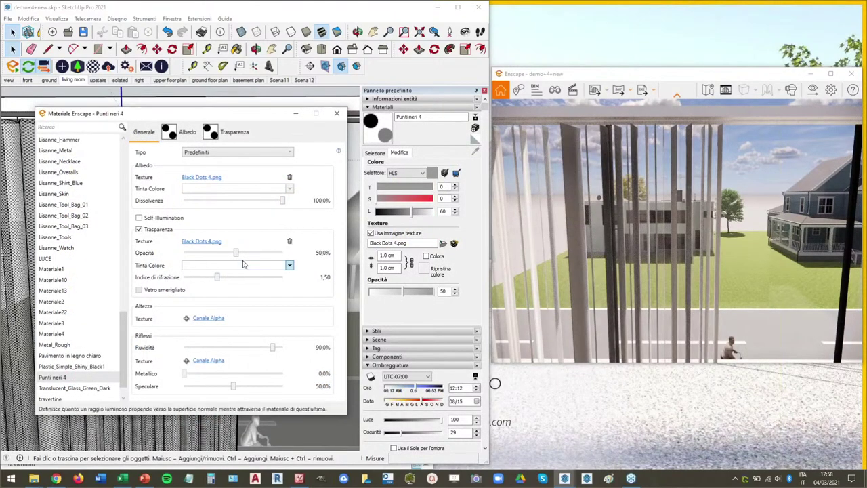
{"action": "left_click_drag", "start_coordinate": [237, 253], "coordinate": [201, 257]}
{"action": "left_click_drag", "start_coordinate": [197, 257], "coordinate": [269, 254]}
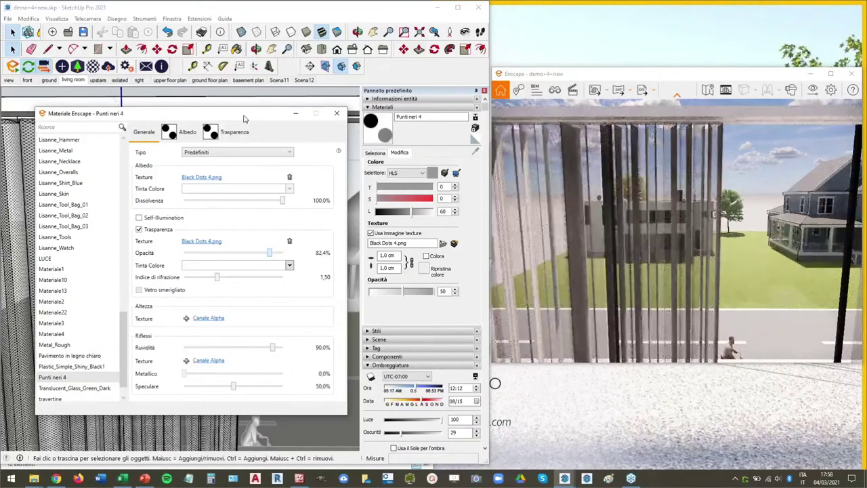
{"action": "mouse_move", "coordinate": [203, 113]}
{"action": "left_mouse_down"}
{"action": "mouse_move", "coordinate": [286, 128]}
{"action": "mouse_move", "coordinate": [229, 296]}
{"action": "mouse_move", "coordinate": [191, 347]}
{"action": "left_mouse_up"}
{"action": "scroll", "coordinate": [176, 246], "scroll_direction": "up", "scroll_amount": 5}
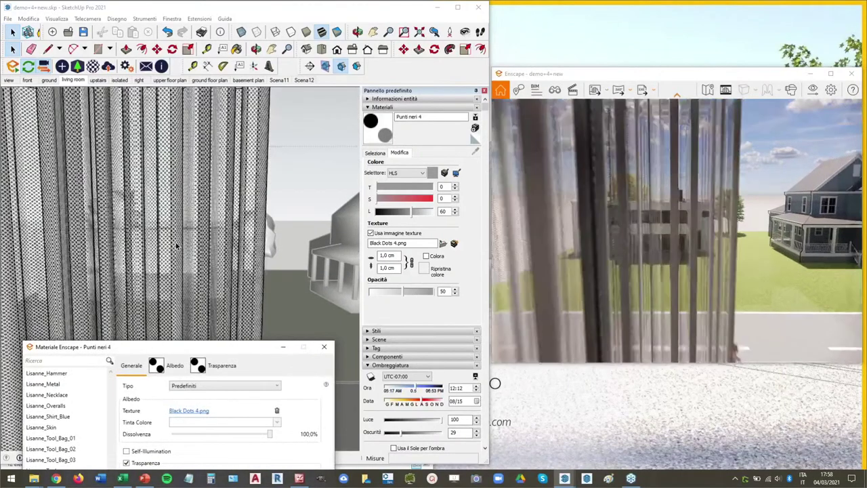
{"action": "scroll", "coordinate": [173, 219], "scroll_direction": "up", "scroll_amount": 4}
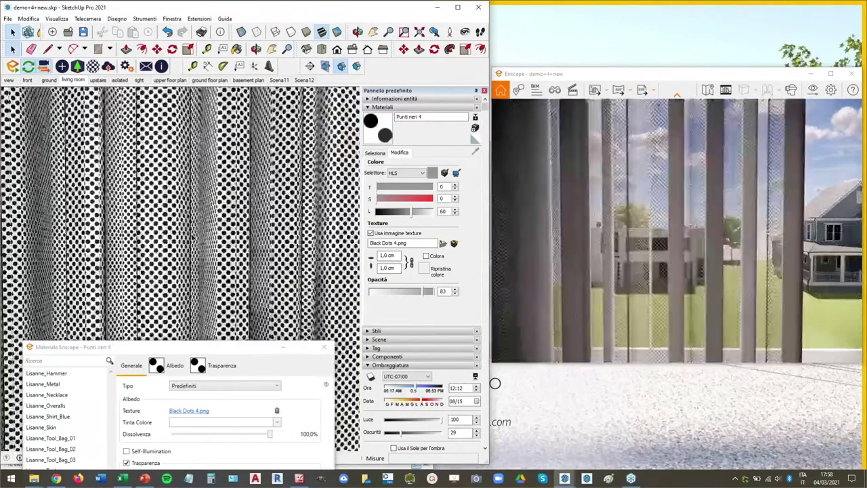
{"action": "scroll", "coordinate": [196, 242], "scroll_direction": "up", "scroll_amount": 3}
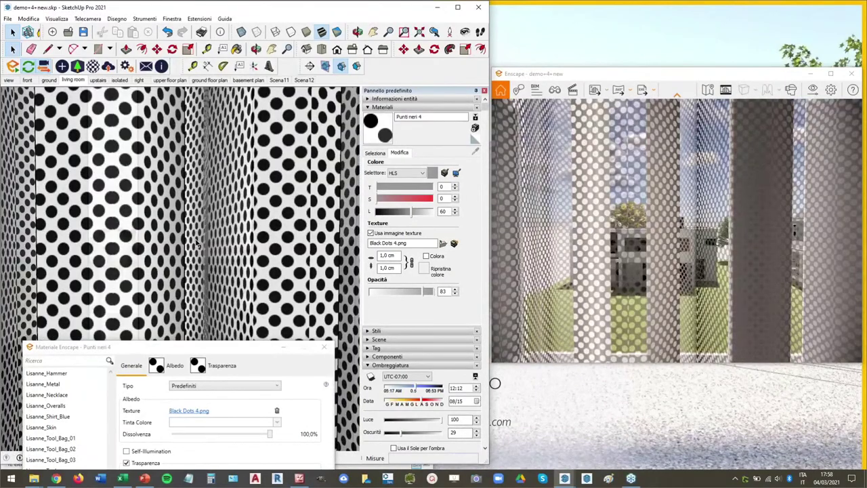
{"action": "scroll", "coordinate": [196, 245], "scroll_direction": "down", "scroll_amount": 6}
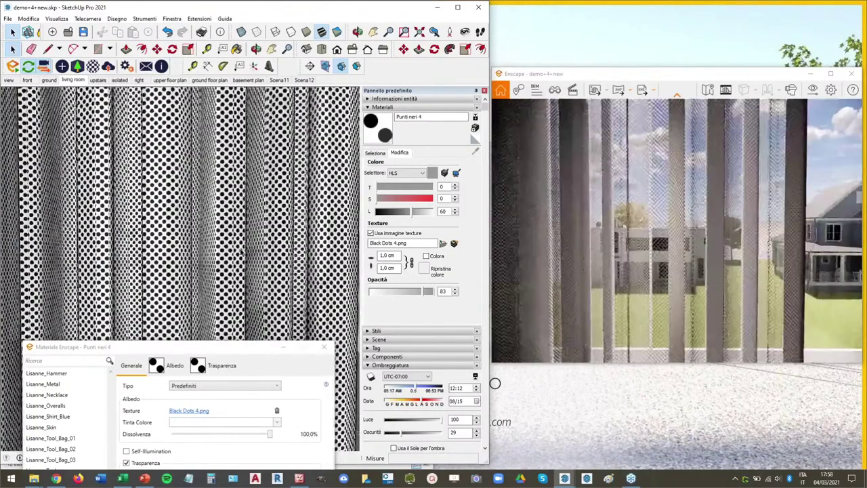
Examine the perforated curtains at different distances, review the Punti neri 4 settings, and close the Enscape material editor.
{"action": "scroll", "coordinate": [241, 253], "scroll_direction": "down", "scroll_amount": 5}
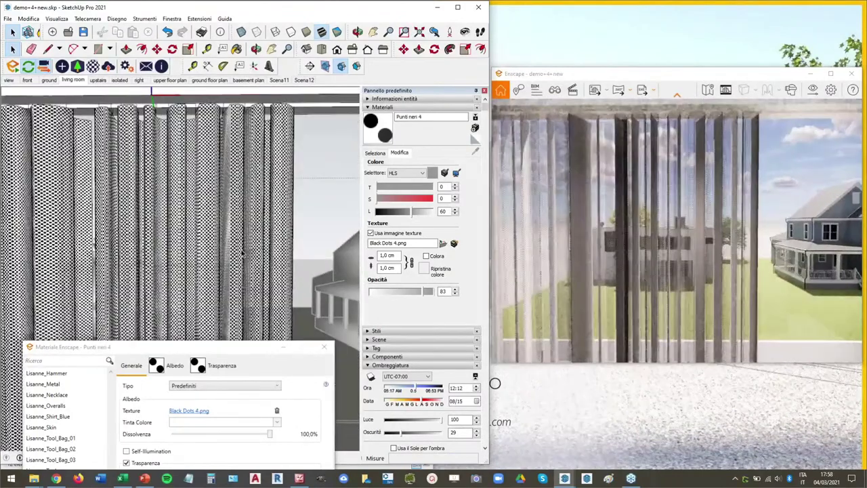
{"action": "scroll", "coordinate": [242, 253], "scroll_direction": "down", "scroll_amount": 2}
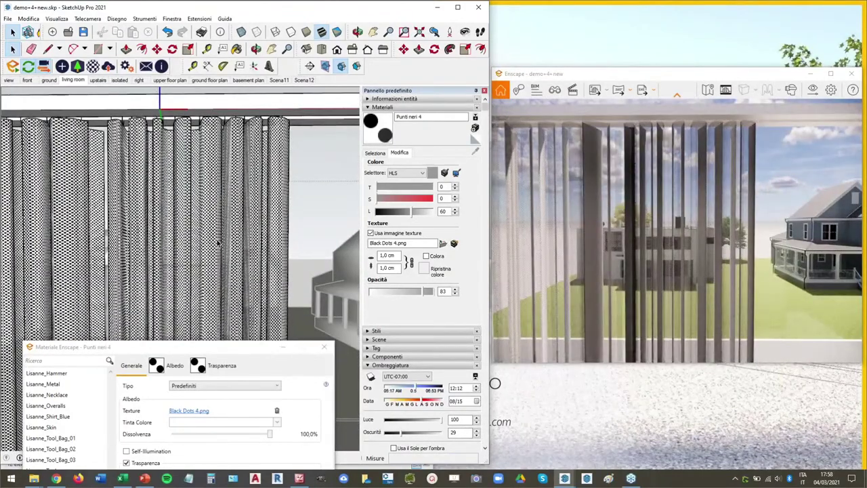
{"action": "scroll", "coordinate": [217, 243], "scroll_direction": "up", "scroll_amount": 2}
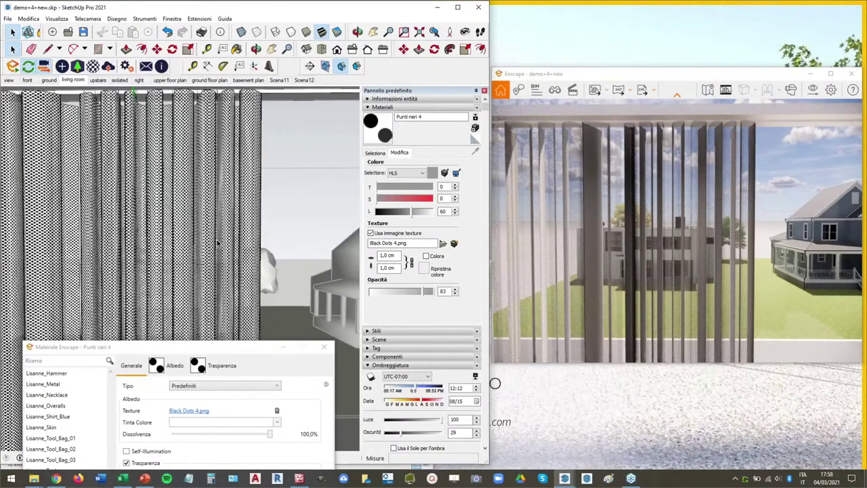
{"action": "scroll", "coordinate": [217, 243], "scroll_direction": "down", "scroll_amount": 2}
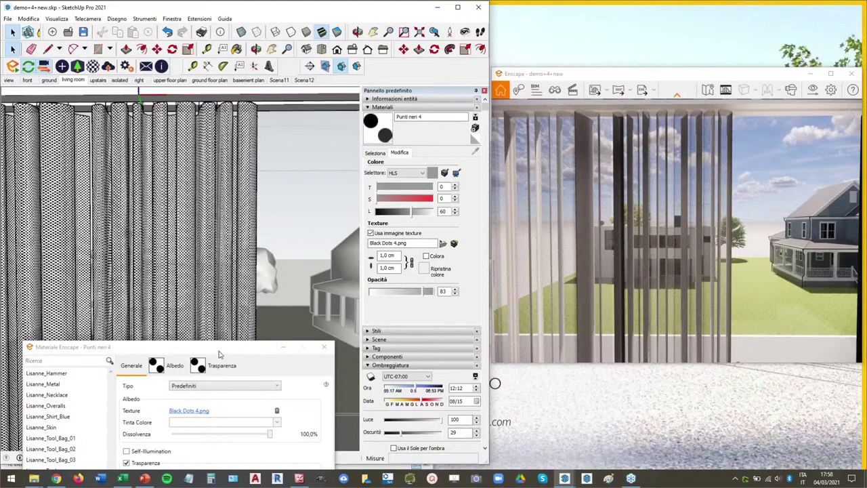
{"action": "mouse_move", "coordinate": [221, 350]}
{"action": "left_mouse_down"}
{"action": "mouse_move", "coordinate": [242, 207]}
{"action": "mouse_move", "coordinate": [216, 63]}
{"action": "left_mouse_up"}
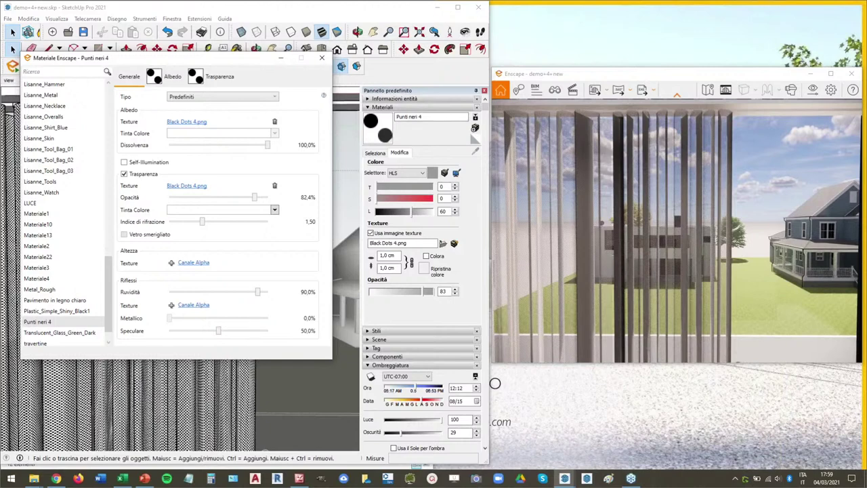
{"action": "left_click", "coordinate": [495, 384]}
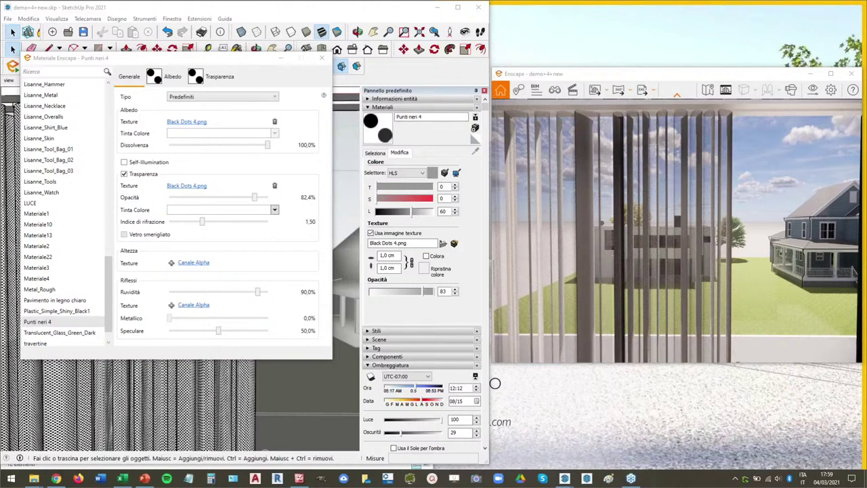
{"action": "left_click", "coordinate": [324, 58]}
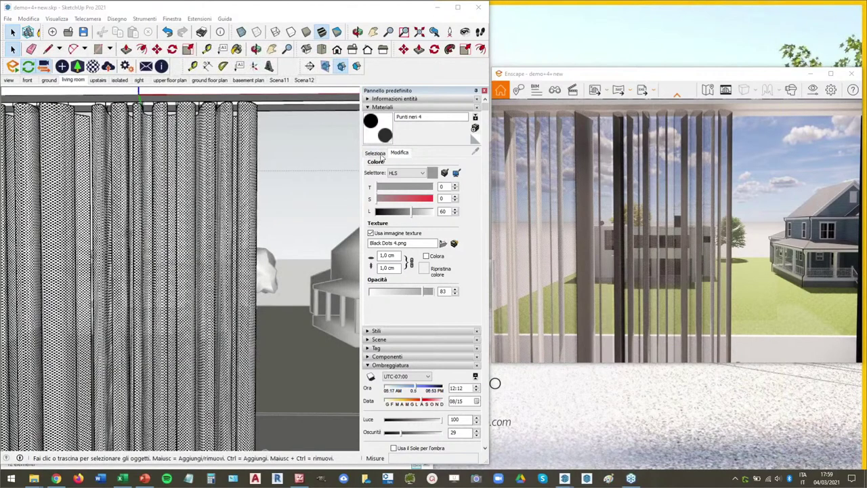
Paint the living room curtains with the white Colore M00 from the Colori material collection.
{"action": "left_click", "coordinate": [376, 153]}
{"action": "left_click", "coordinate": [431, 165]}
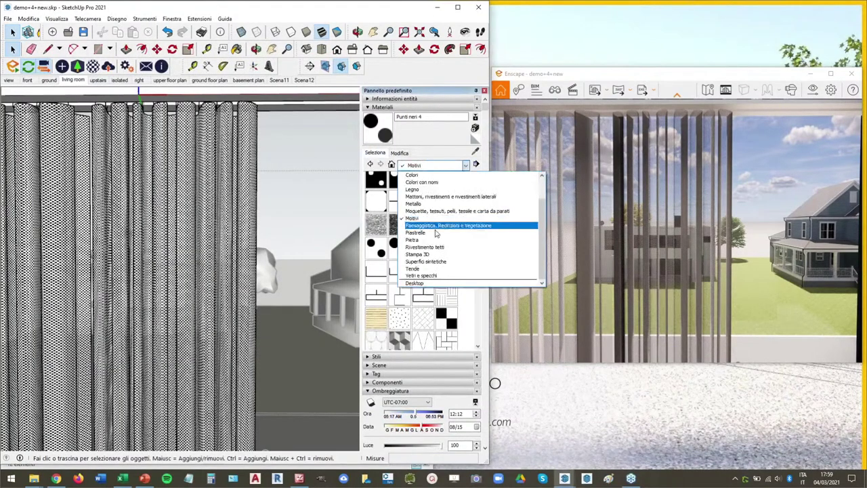
{"action": "left_click", "coordinate": [430, 174]}
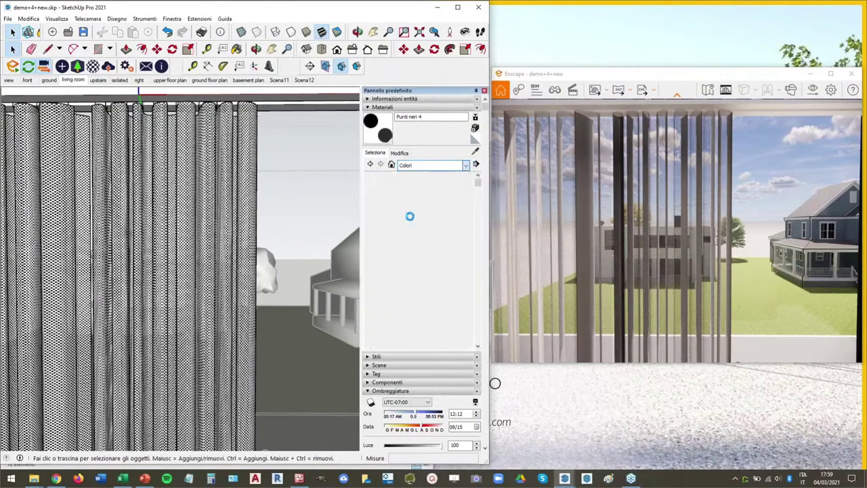
{"action": "scroll", "coordinate": [410, 242], "scroll_direction": "down", "scroll_amount": 3}
{"action": "scroll", "coordinate": [410, 242], "scroll_direction": "down", "scroll_amount": 8}
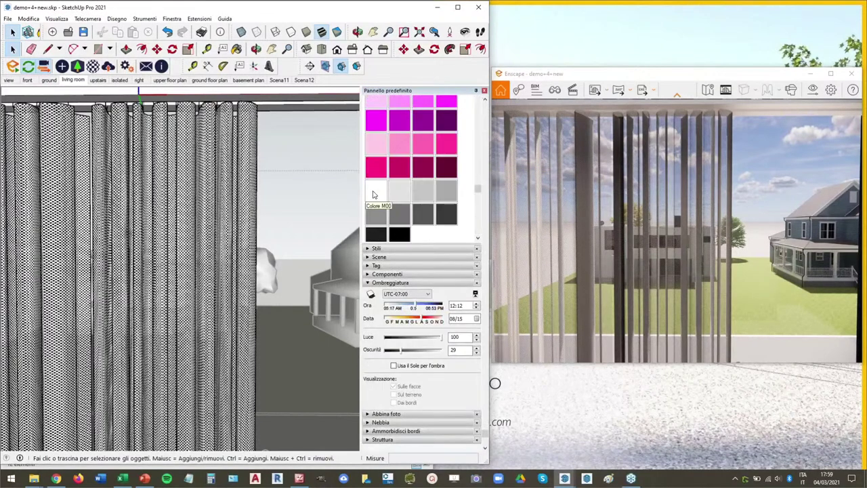
{"action": "left_click", "coordinate": [377, 193]}
{"action": "left_click", "coordinate": [12, 50]}
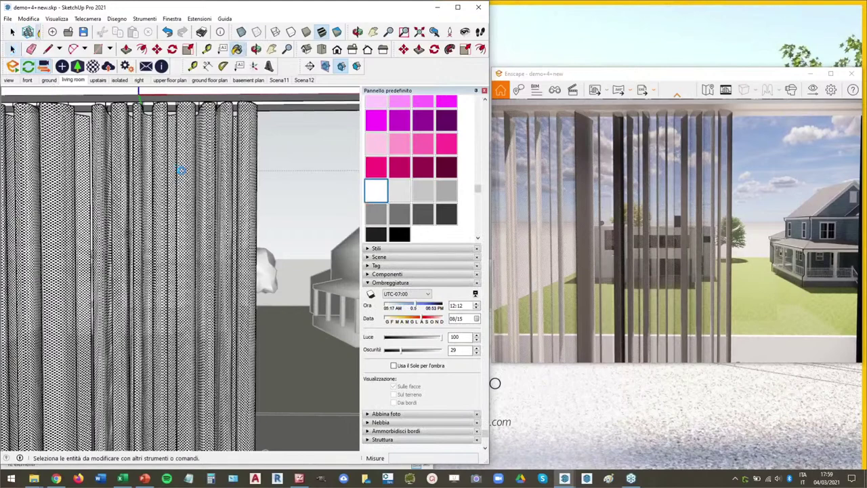
{"action": "left_click", "coordinate": [184, 176]}
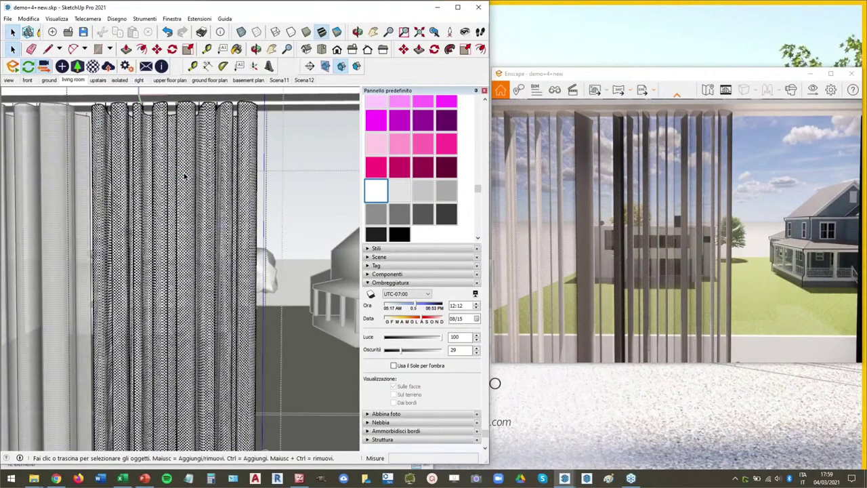
{"action": "key", "text": "b"}
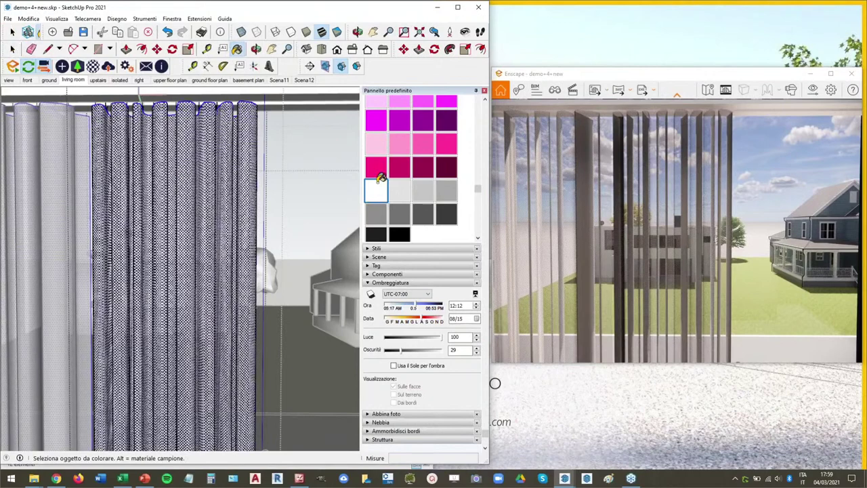
{"action": "left_click", "coordinate": [147, 172]}
{"action": "key", "text": "space"}
{"action": "left_click", "coordinate": [325, 181]}
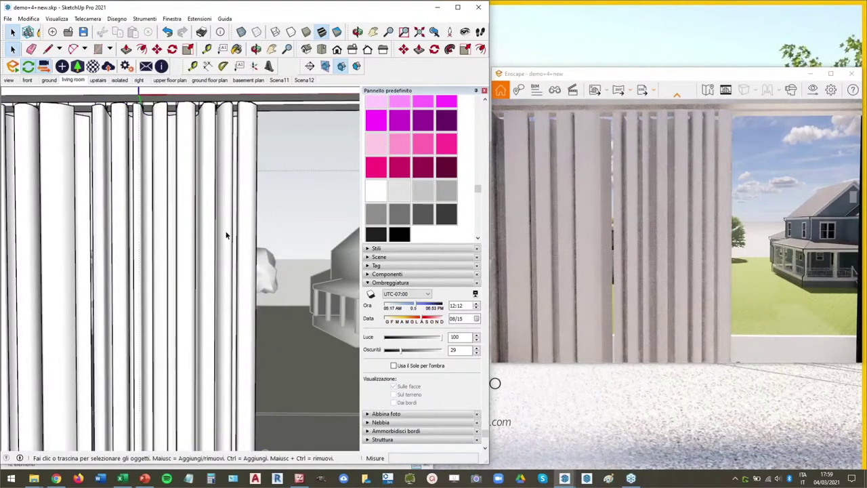
Open the Enscape material editor for Colore M00 and lower the material's opacity to 62 in SketchUp.
{"action": "left_click", "coordinate": [94, 68]}
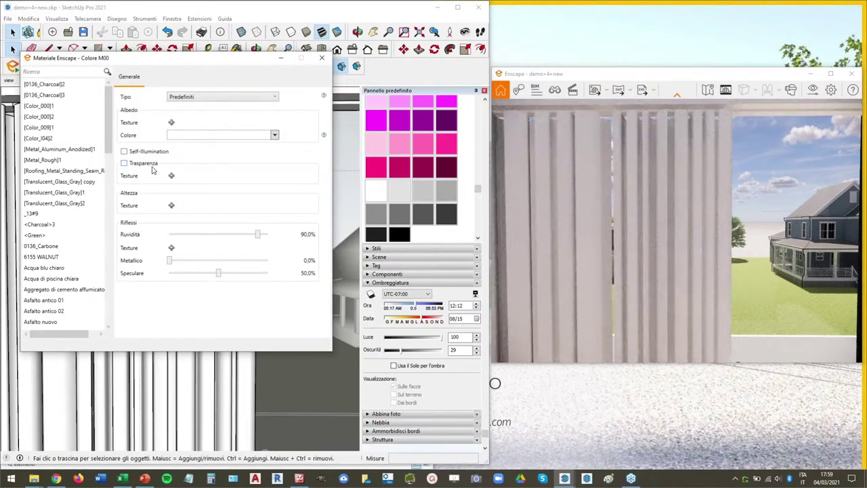
{"action": "left_click_drag", "start_coordinate": [154, 67], "coordinate": [147, 380]}
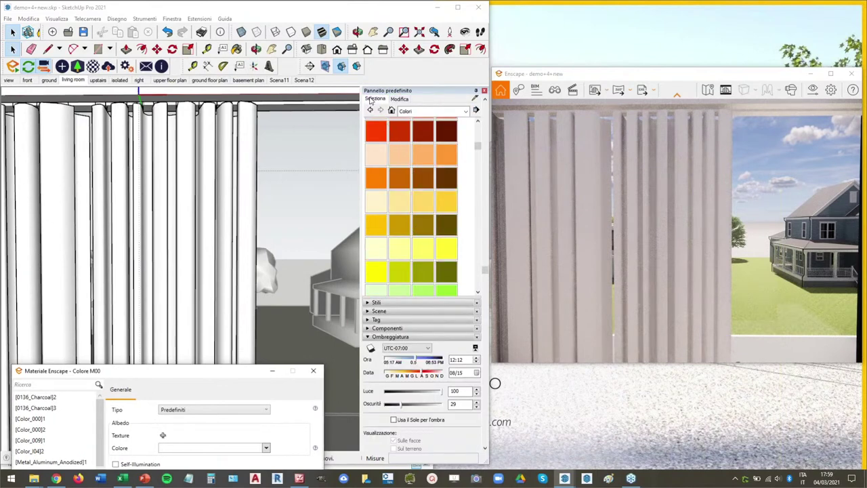
{"action": "left_click", "coordinate": [370, 101]}
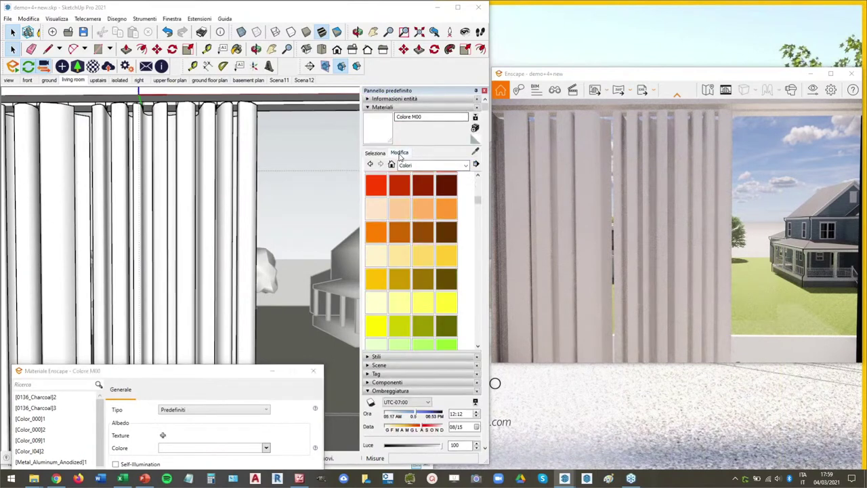
{"action": "left_click", "coordinate": [400, 153]}
{"action": "mouse_move", "coordinate": [408, 293]}
{"action": "left_mouse_down"}
{"action": "mouse_move", "coordinate": [392, 294]}
{"action": "mouse_move", "coordinate": [409, 294]}
{"action": "left_mouse_up"}
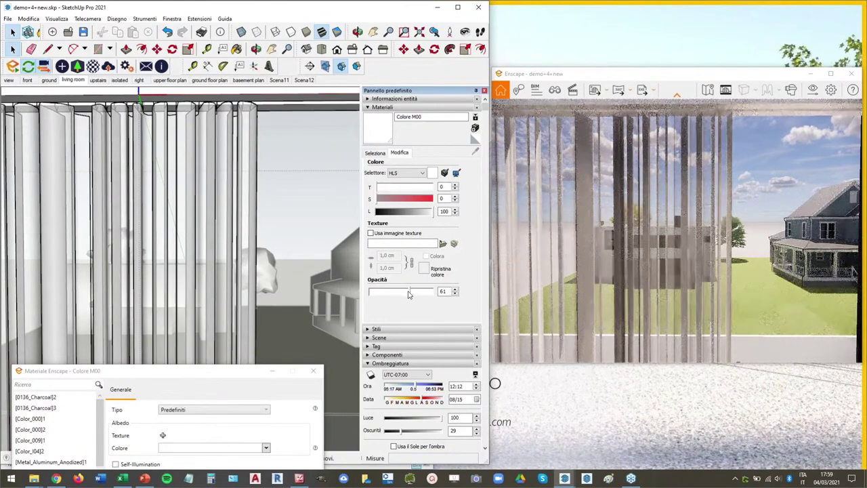
Inspect the semi-transparent curtains up close and change the Enscape type of Colore M00 to Fogliame.
{"action": "scroll", "coordinate": [184, 291], "scroll_direction": "up", "scroll_amount": 5}
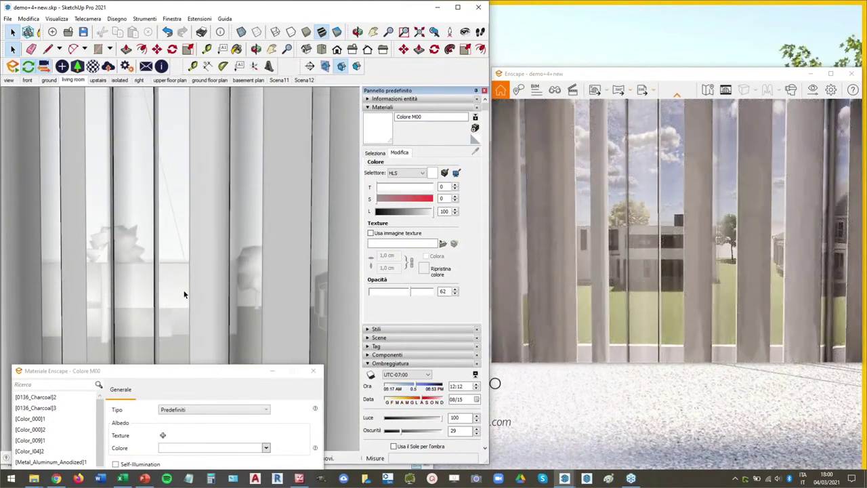
{"action": "scroll", "coordinate": [164, 299], "scroll_direction": "up", "scroll_amount": 2}
{"action": "scroll", "coordinate": [163, 297], "scroll_direction": "up", "scroll_amount": 2}
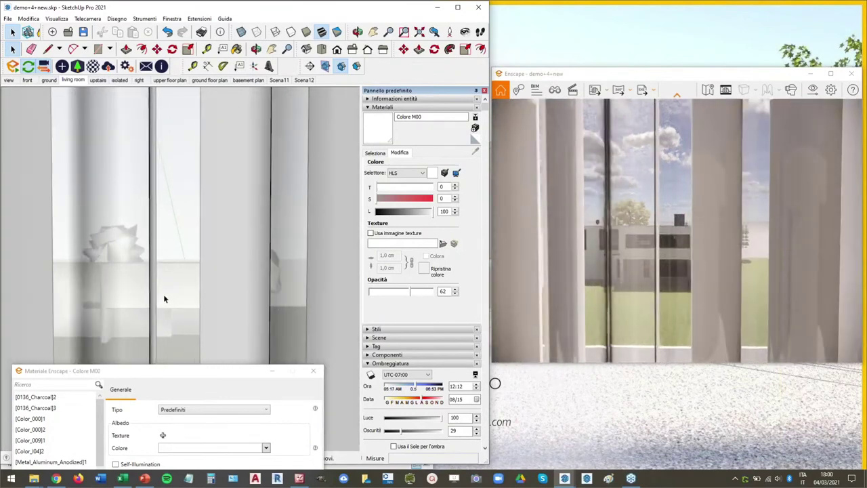
{"action": "scroll", "coordinate": [163, 299], "scroll_direction": "up", "scroll_amount": 1}
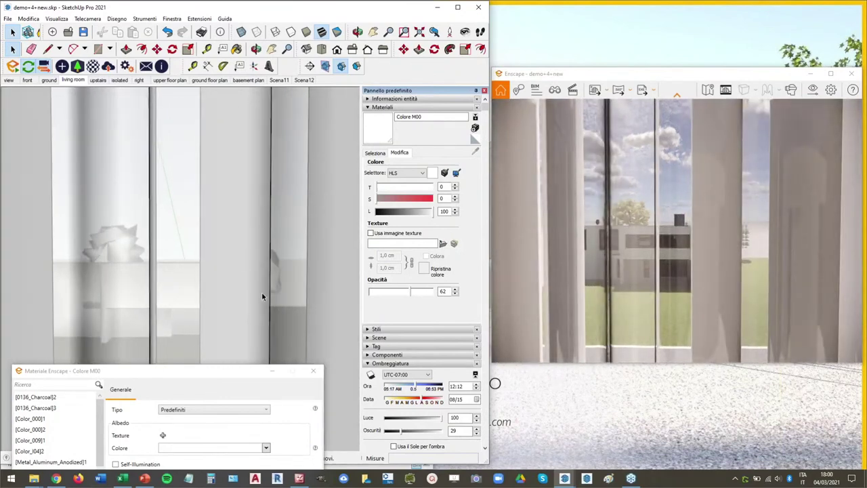
{"action": "scroll", "coordinate": [233, 298], "scroll_direction": "down", "scroll_amount": 3}
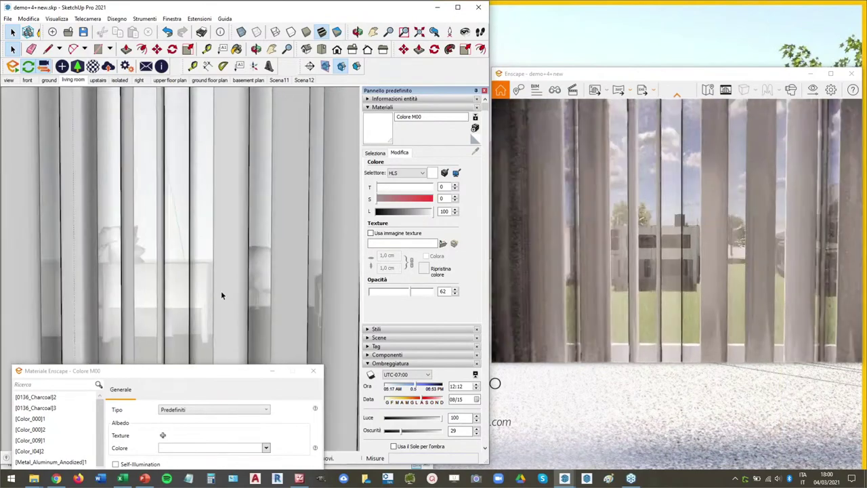
{"action": "scroll", "coordinate": [221, 296], "scroll_direction": "down", "scroll_amount": 2}
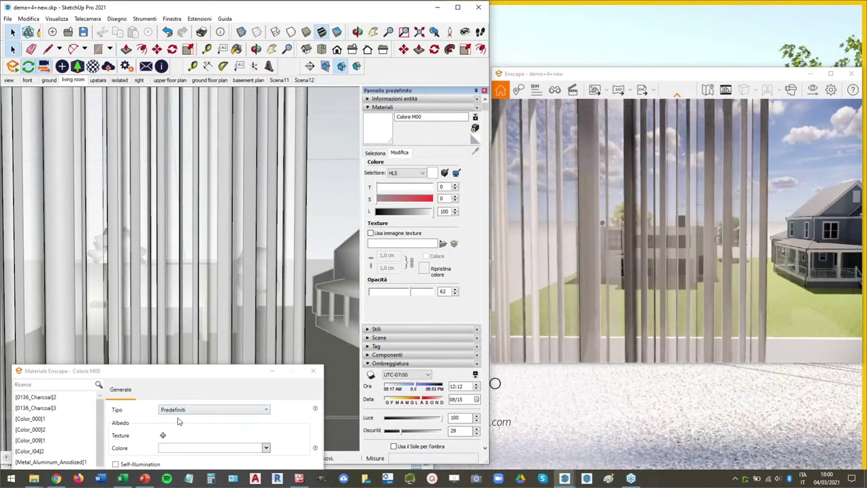
{"action": "left_click", "coordinate": [203, 410]}
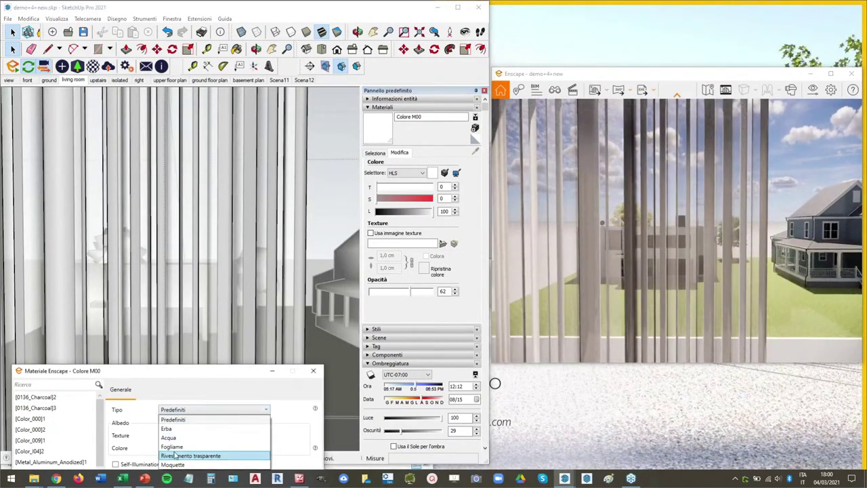
{"action": "left_click", "coordinate": [178, 447]}
{"action": "left_click_drag", "start_coordinate": [169, 375], "coordinate": [198, 445]}
Reduce the opacity of Colore M00 to 34 and view the curtains from a higher angle.
{"action": "left_click_drag", "start_coordinate": [410, 295], "coordinate": [393, 293]}
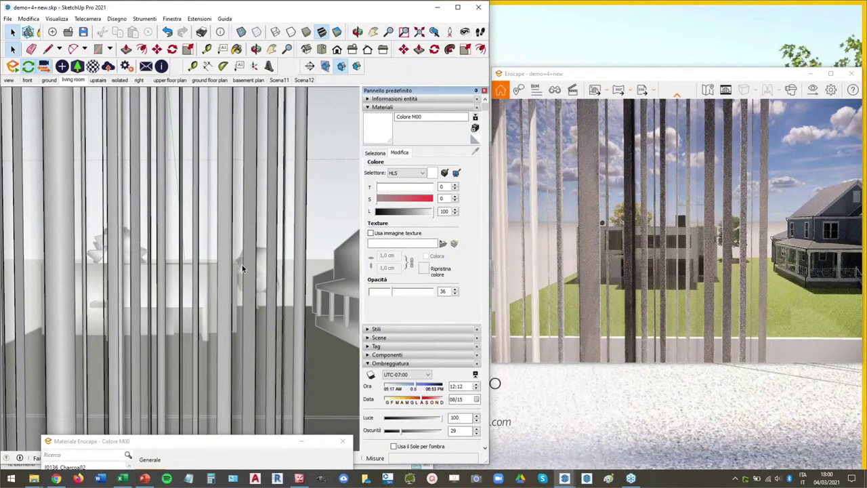
{"action": "mouse_move", "coordinate": [392, 292]}
{"action": "left_mouse_down"}
{"action": "mouse_move", "coordinate": [405, 296]}
{"action": "mouse_move", "coordinate": [368, 297]}
{"action": "mouse_move", "coordinate": [392, 295]}
{"action": "left_mouse_up"}
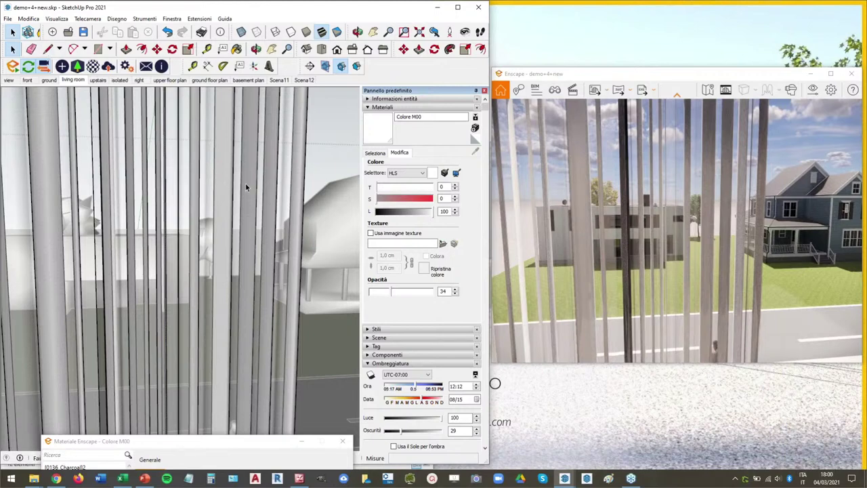
{"action": "middle_click_drag", "start_coordinate": [246, 183], "coordinate": [320, 284]}
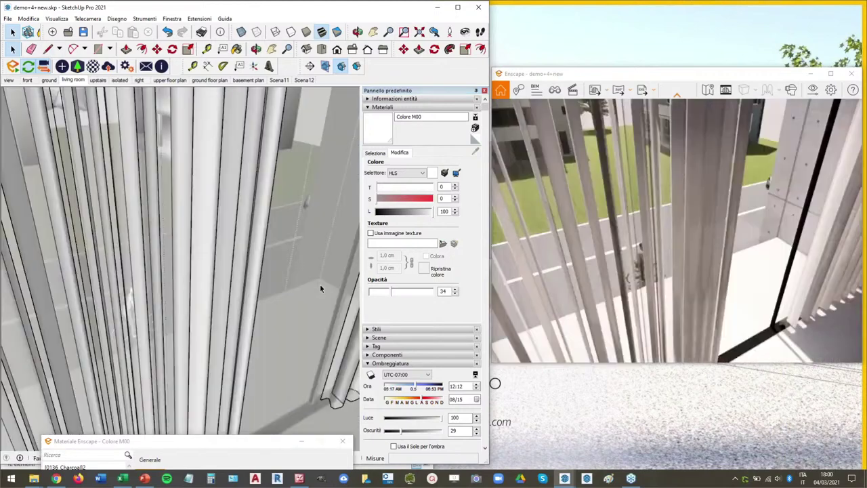
Switch to Scena11, set the Enscape type of Colore M00 back to Predefiniti, and disable its transparency.
{"action": "left_click", "coordinate": [279, 80]}
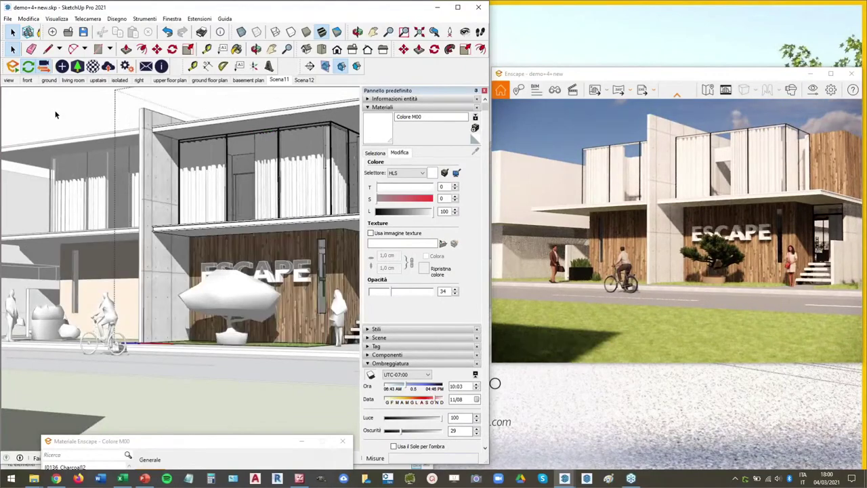
{"action": "left_click", "coordinate": [242, 32]}
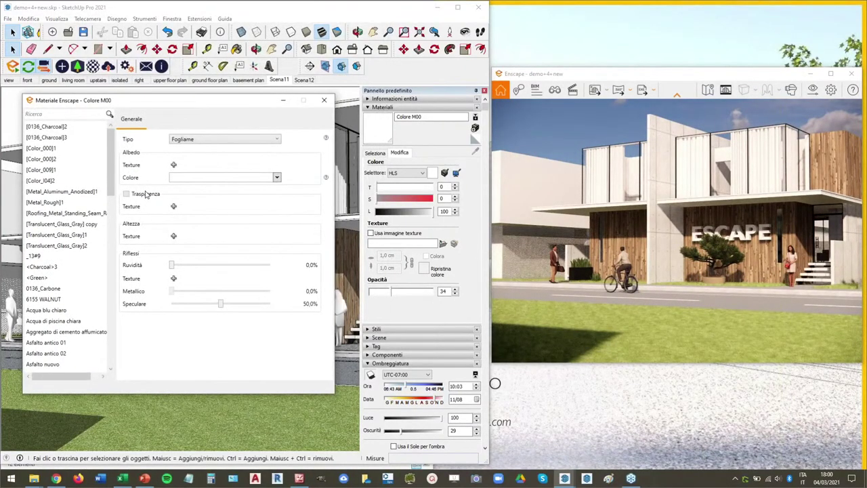
{"action": "left_click", "coordinate": [204, 139]}
{"action": "left_click", "coordinate": [188, 150]}
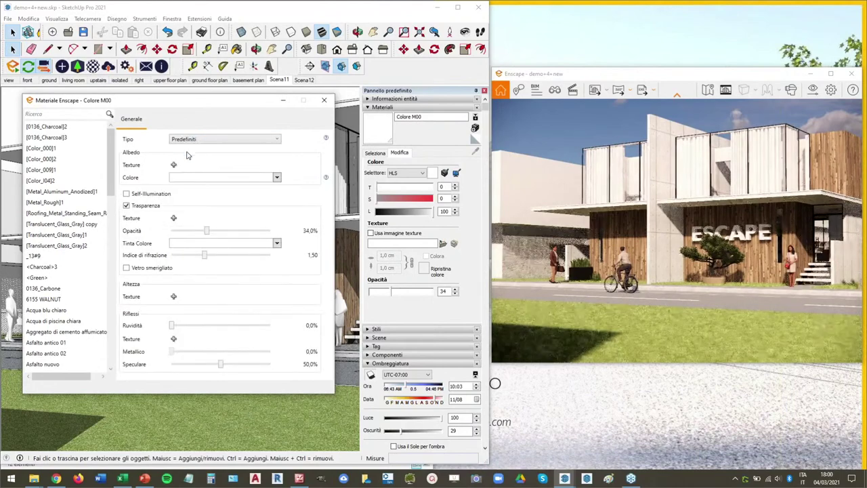
{"action": "left_click", "coordinate": [142, 206]}
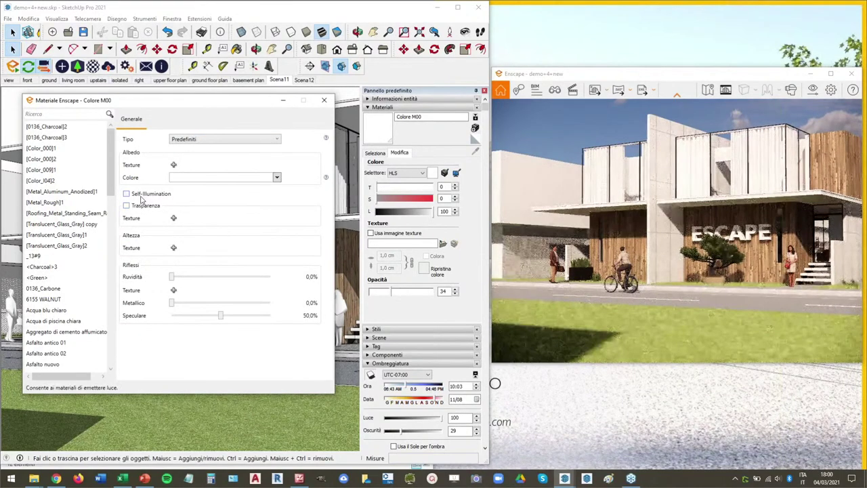
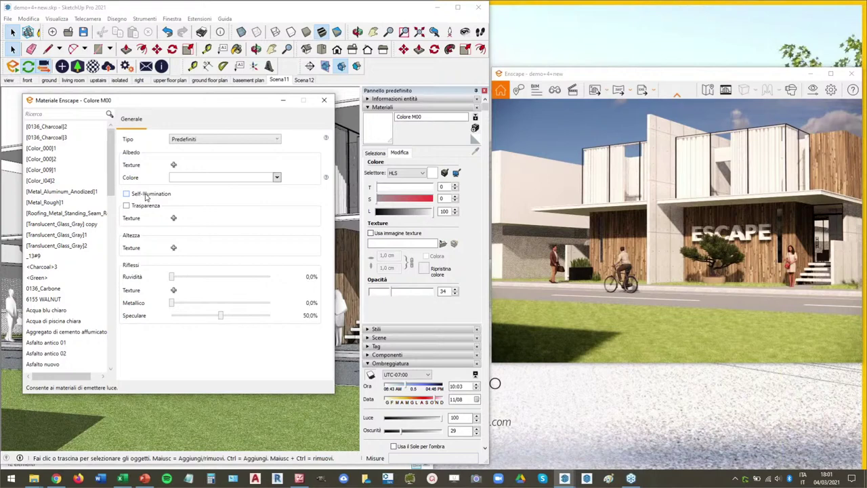
Enable self-illumination for Colore M00 at 5000 cd/m² and bring the building facade into close view.
{"action": "left_click", "coordinate": [145, 196]}
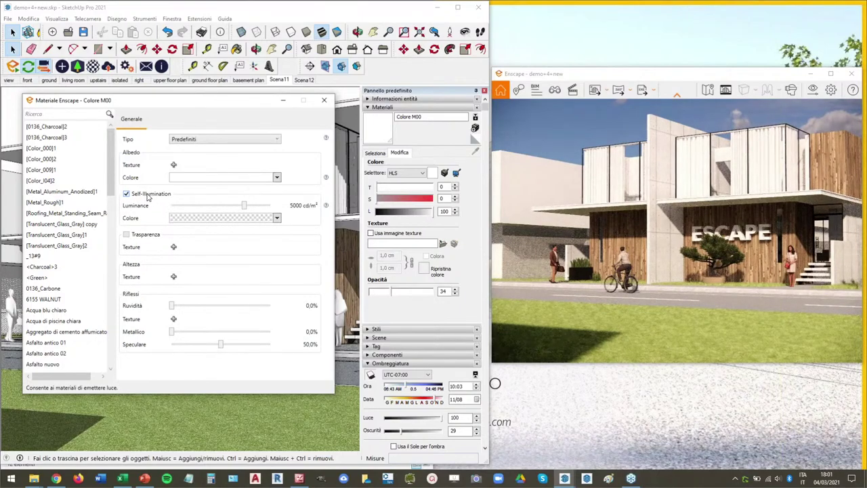
{"action": "left_click_drag", "start_coordinate": [184, 108], "coordinate": [166, 426]}
{"action": "middle_click_drag", "start_coordinate": [159, 298], "coordinate": [151, 270]}
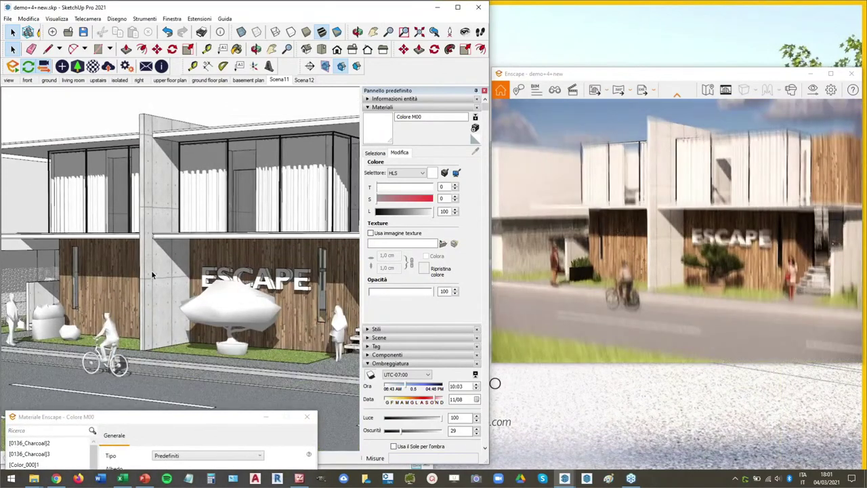
{"action": "scroll", "coordinate": [152, 270], "scroll_direction": "up", "scroll_amount": 5}
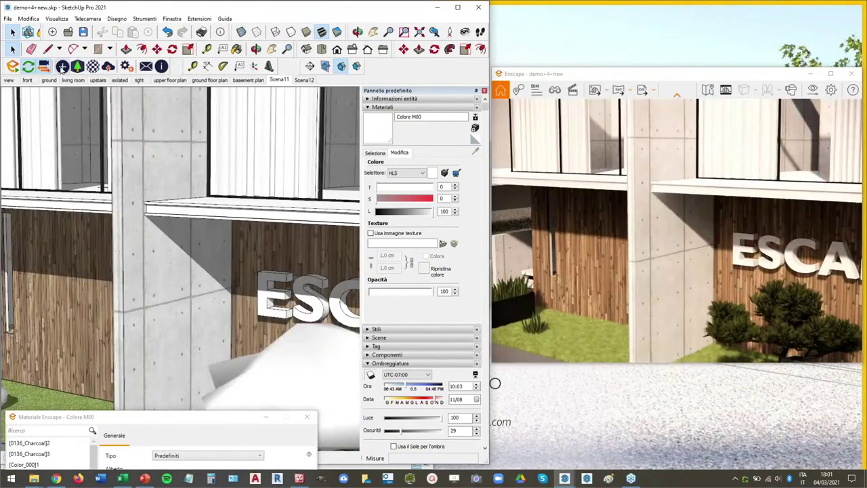
Place a rectangular Enscape light beside the concrete pillar, just below the projecting slab, aimed diagonally downward.
{"action": "left_click", "coordinate": [61, 68]}
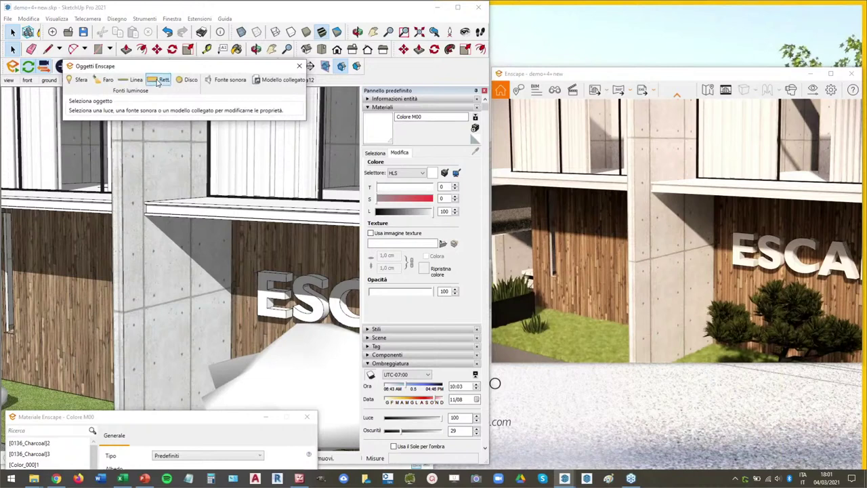
{"action": "left_click", "coordinate": [157, 81]}
{"action": "left_click", "coordinate": [171, 216]}
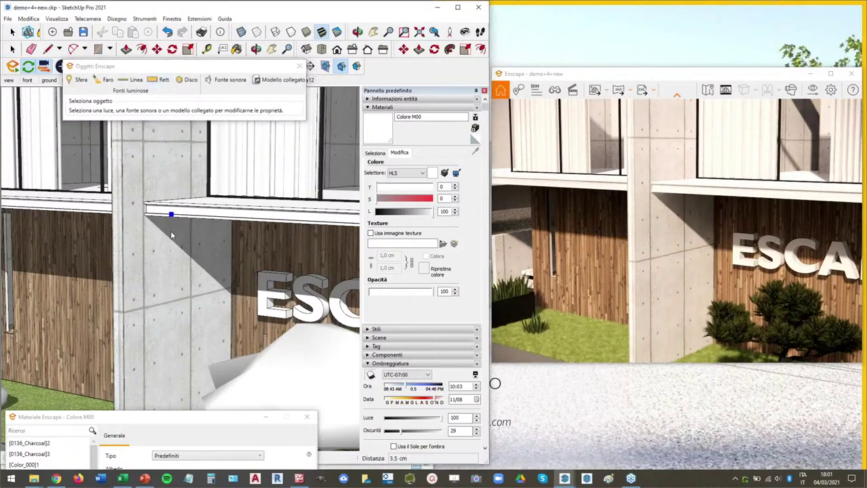
{"action": "left_click", "coordinate": [171, 235]}
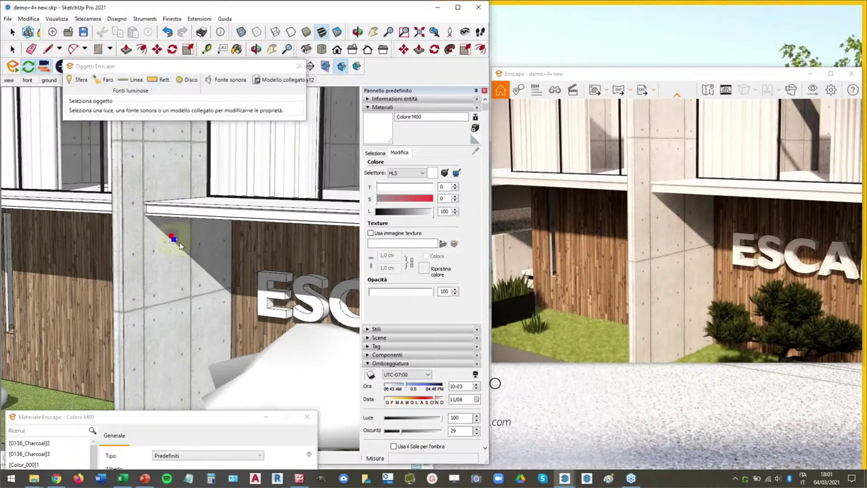
{"action": "left_click", "coordinate": [174, 310]}
{"action": "left_click", "coordinate": [207, 324]}
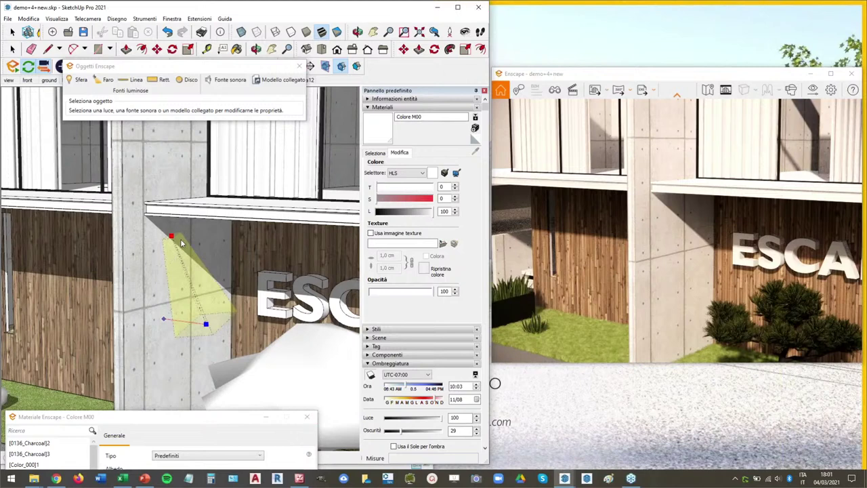
{"action": "left_click", "coordinate": [172, 237]}
{"action": "left_click", "coordinate": [11, 49]}
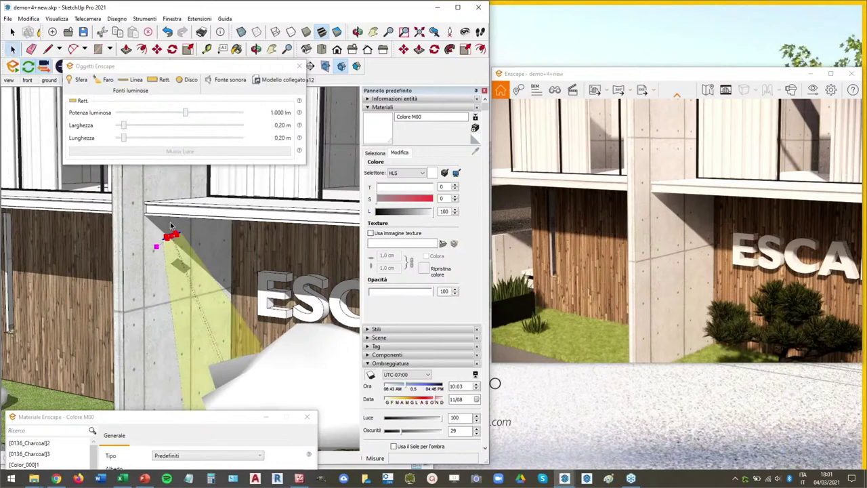
Sketch a rectangle about 28.3 by 44 cm on the concrete wall beside the rectangular light.
{"action": "scroll", "coordinate": [171, 226], "scroll_direction": "up", "scroll_amount": 5}
{"action": "key", "text": "r"}
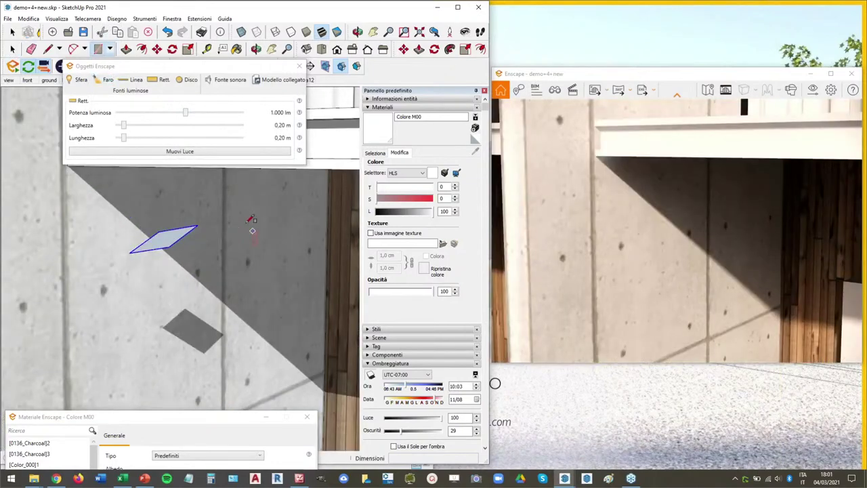
{"action": "left_click", "coordinate": [241, 217]}
{"action": "left_click", "coordinate": [280, 256]}
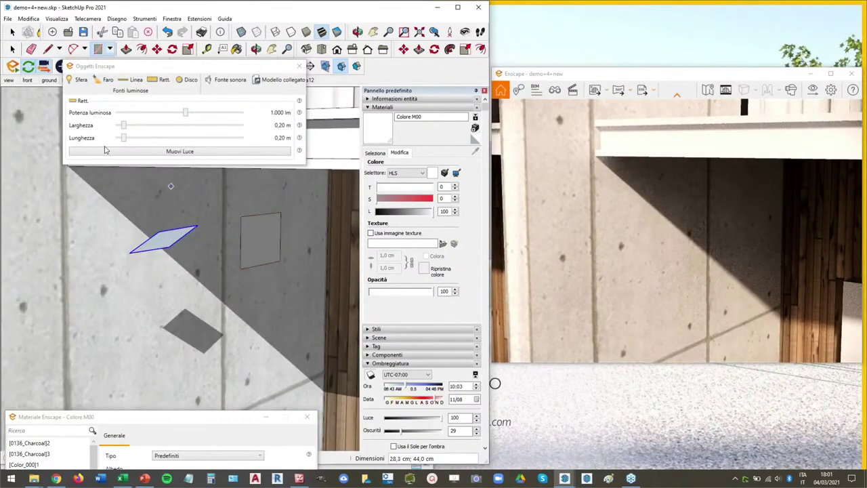
{"action": "left_click", "coordinate": [13, 32]}
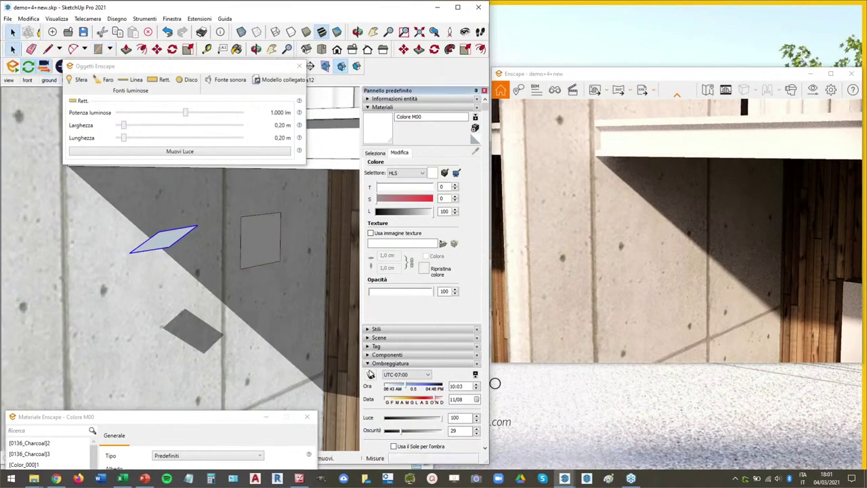
Compare the drawn rectangle with the rectangular light by selecting each and examining them from below the slab.
{"action": "scroll", "coordinate": [262, 245], "scroll_direction": "up", "scroll_amount": 2}
{"action": "left_click", "coordinate": [263, 247]}
{"action": "middle_click_drag", "start_coordinate": [259, 243], "coordinate": [213, 281]}
{"action": "left_click", "coordinate": [169, 269]}
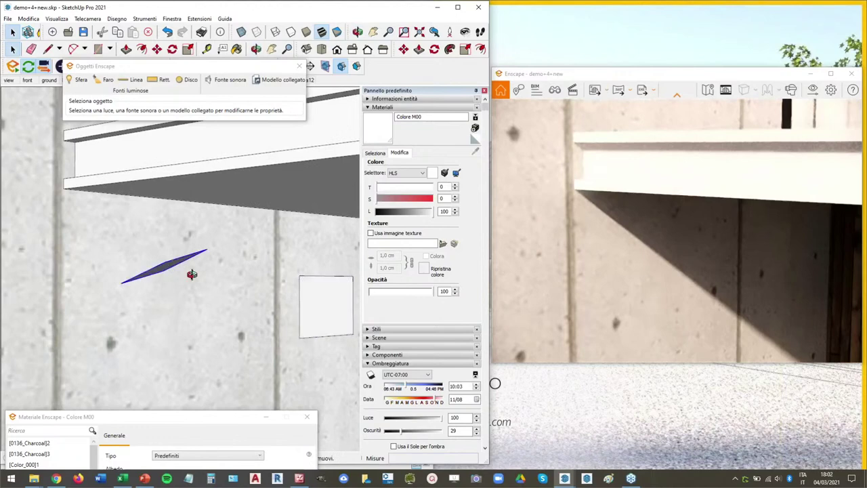
{"action": "middle_click_drag", "start_coordinate": [183, 262], "coordinate": [296, 305]}
{"action": "left_click", "coordinate": [303, 309]}
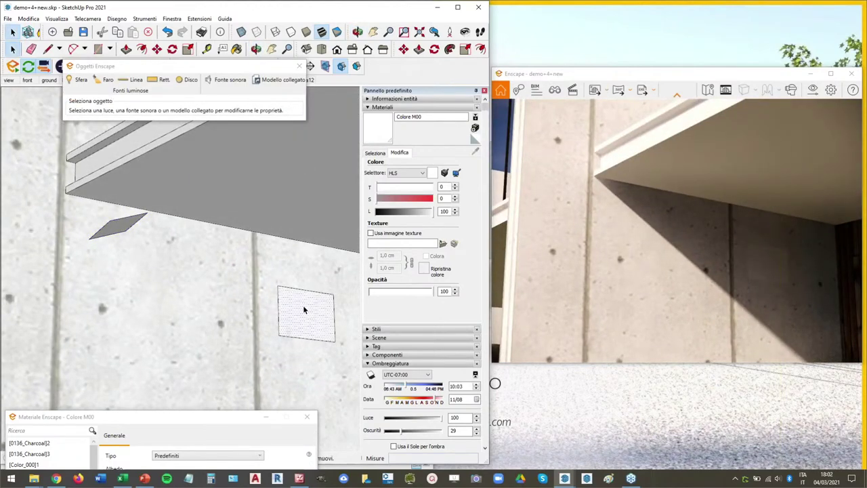
{"action": "left_click", "coordinate": [119, 231]}
{"action": "scroll", "coordinate": [119, 234], "scroll_direction": "up", "scroll_amount": 3}
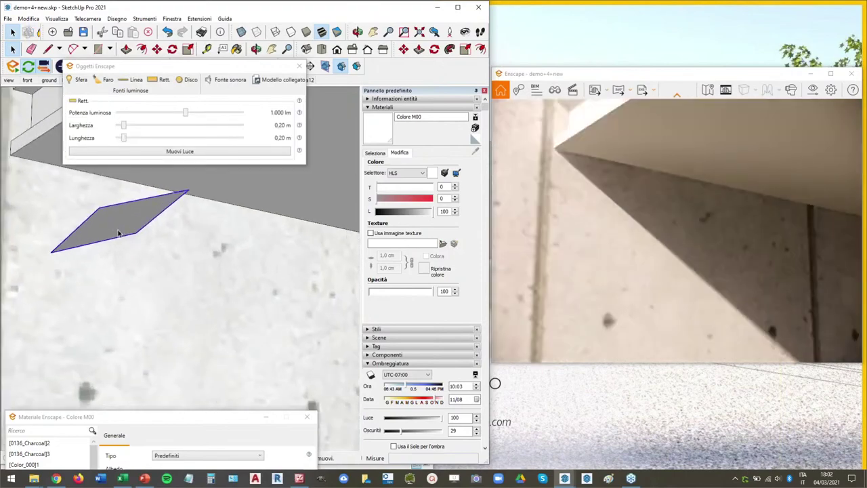
{"action": "scroll", "coordinate": [119, 234], "scroll_direction": "down", "scroll_amount": 3}
{"action": "middle_click_drag", "start_coordinate": [118, 234], "coordinate": [150, 275]}
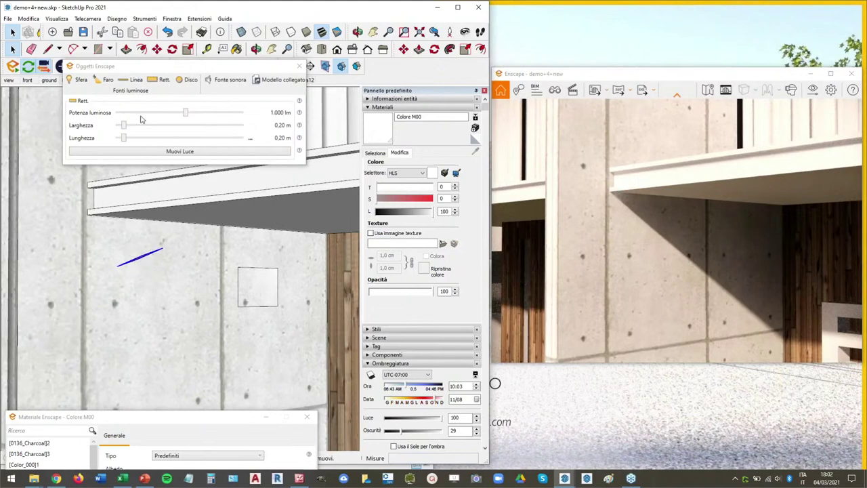
Compare the rectangular light's power and size settings with the self-illumination settings of Colore M00, and select the drawn face.
{"action": "left_click_drag", "start_coordinate": [135, 66], "coordinate": [95, 112]}
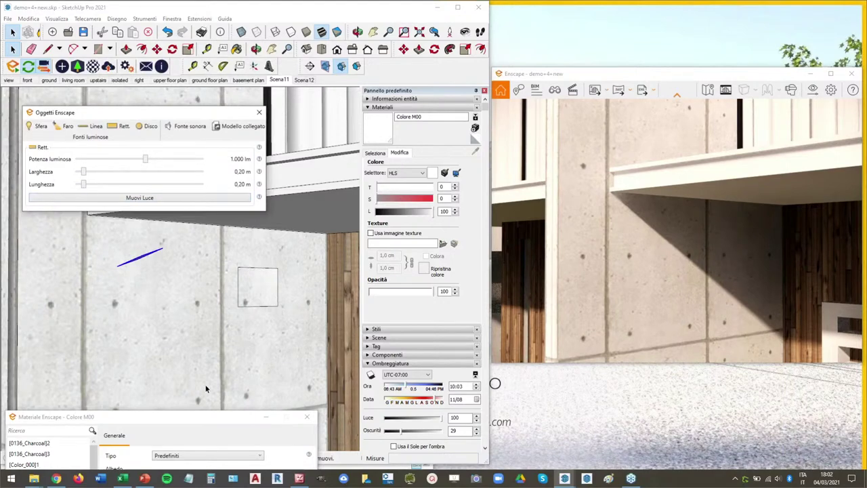
{"action": "left_click_drag", "start_coordinate": [198, 421], "coordinate": [212, 239]}
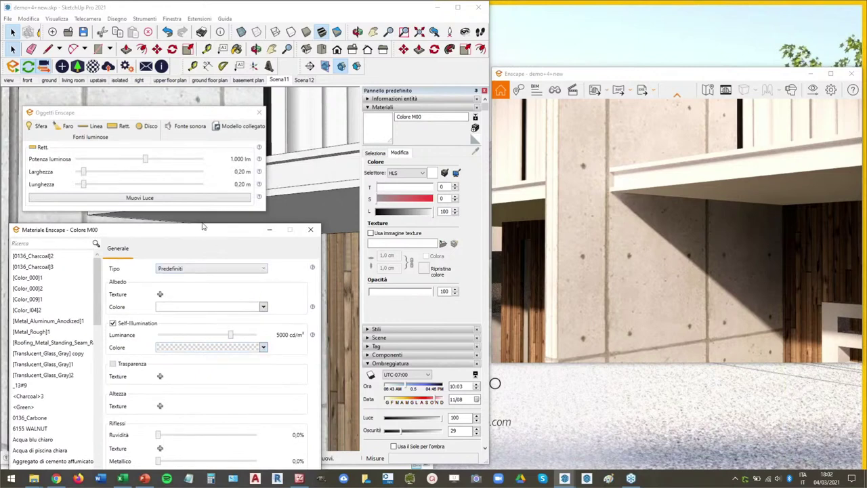
{"action": "scroll", "coordinate": [139, 260], "scroll_direction": "up", "scroll_amount": 4}
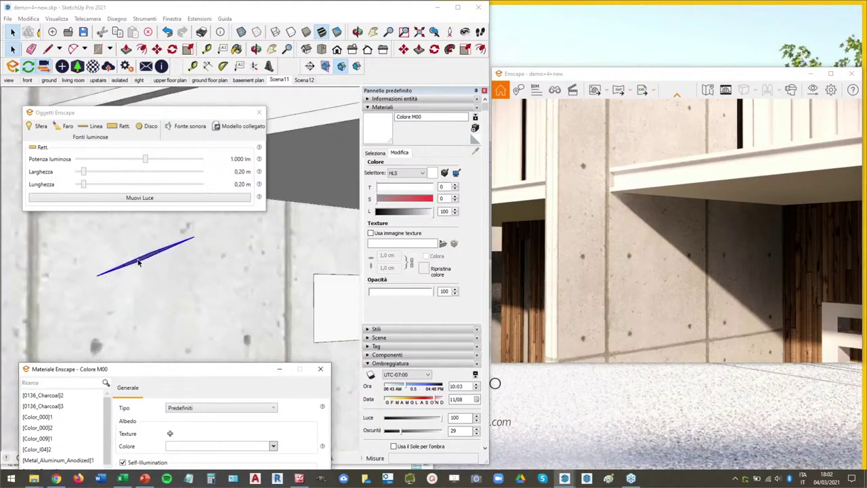
{"action": "scroll", "coordinate": [164, 255], "scroll_direction": "down", "scroll_amount": 3}
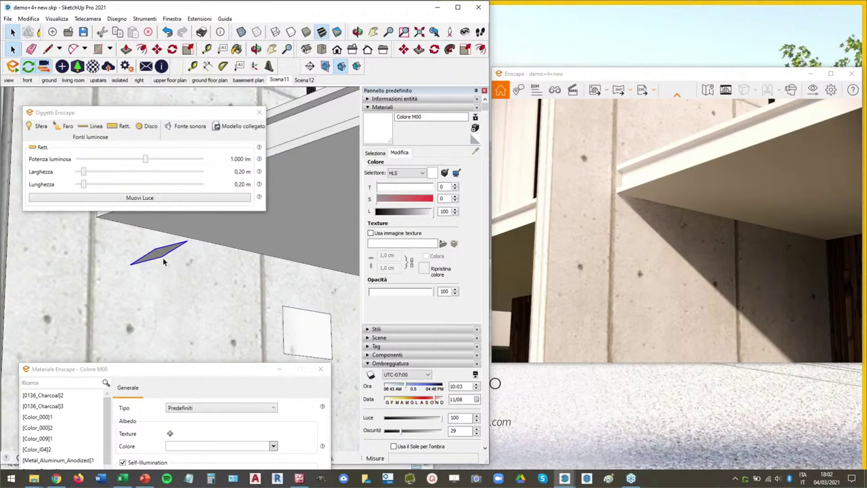
{"action": "left_click_drag", "start_coordinate": [213, 377], "coordinate": [184, 259]}
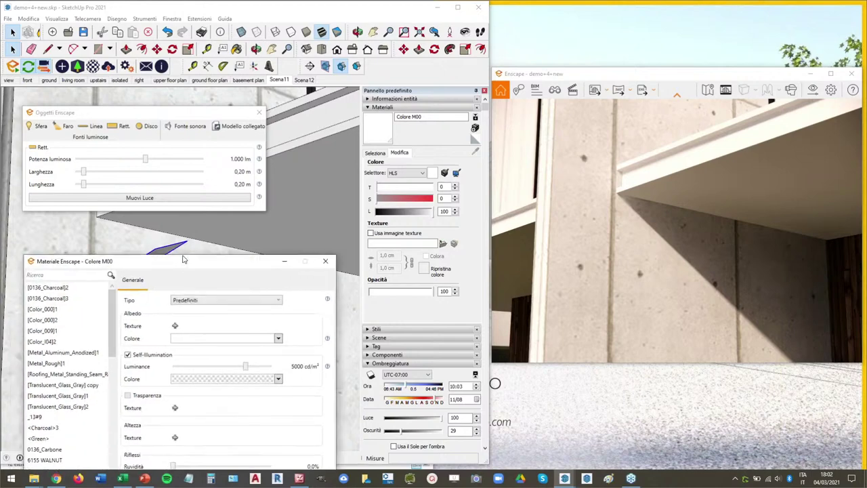
{"action": "left_click_drag", "start_coordinate": [166, 365], "coordinate": [159, 390]}
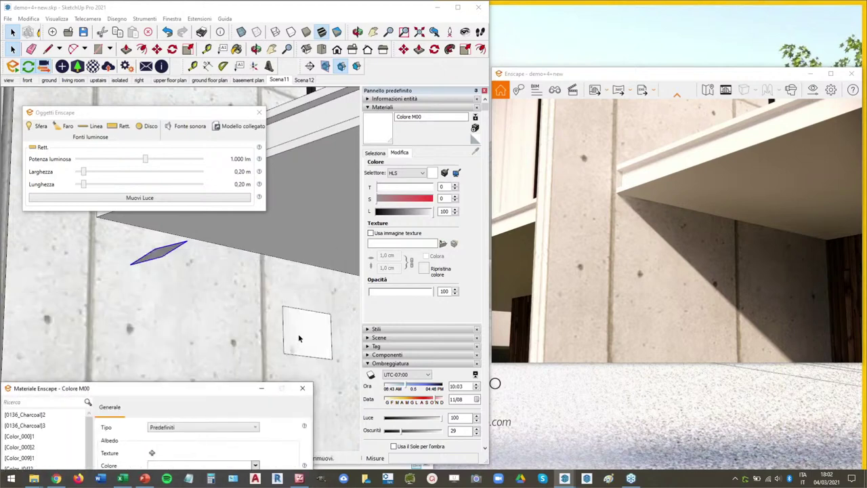
{"action": "left_click", "coordinate": [299, 338]}
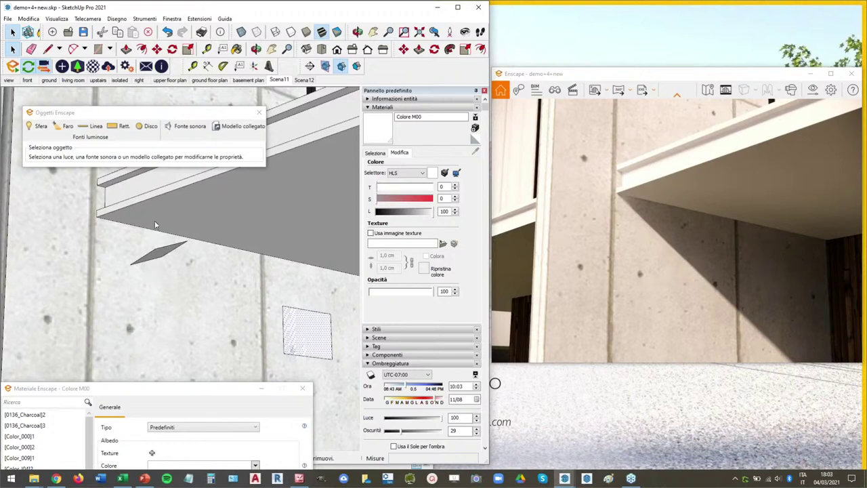
Return to Scena11 and close the Enscape objects and material editor windows.
{"action": "left_click", "coordinate": [279, 80]}
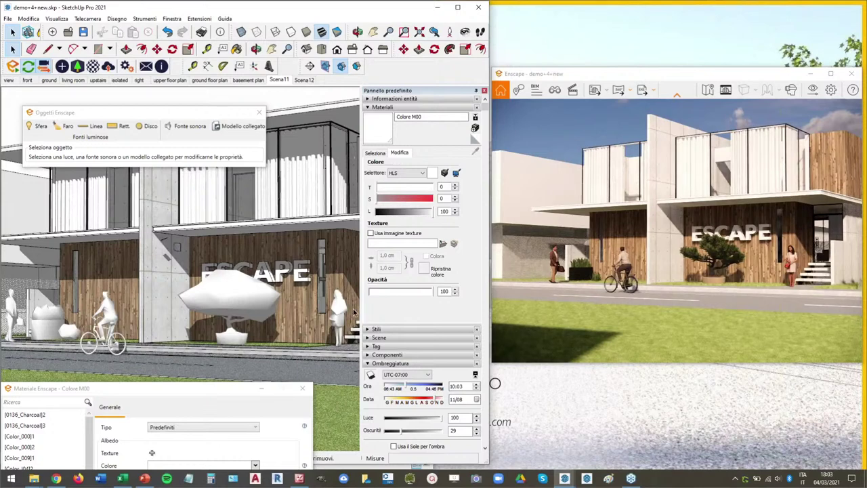
{"action": "mouse_move", "coordinate": [124, 481]}
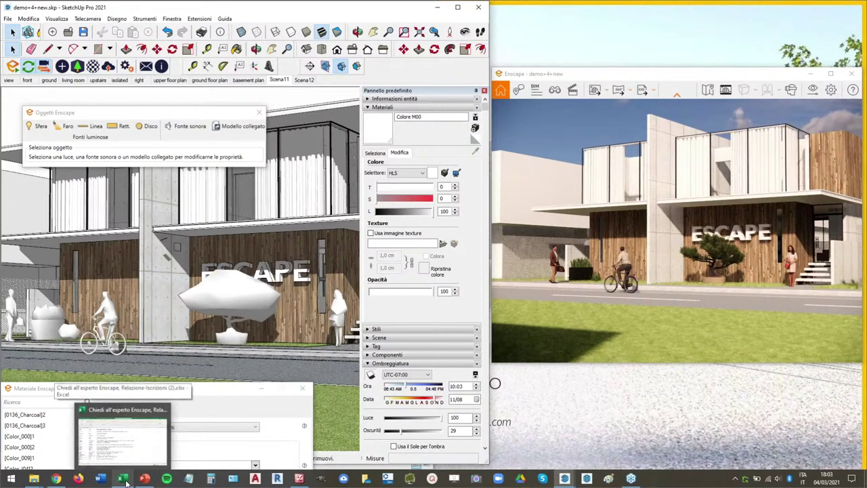
{"action": "mouse_move", "coordinate": [180, 114]}
{"action": "left_mouse_down"}
{"action": "mouse_move", "coordinate": [205, 111]}
{"action": "mouse_move", "coordinate": [186, 105]}
{"action": "left_mouse_up"}
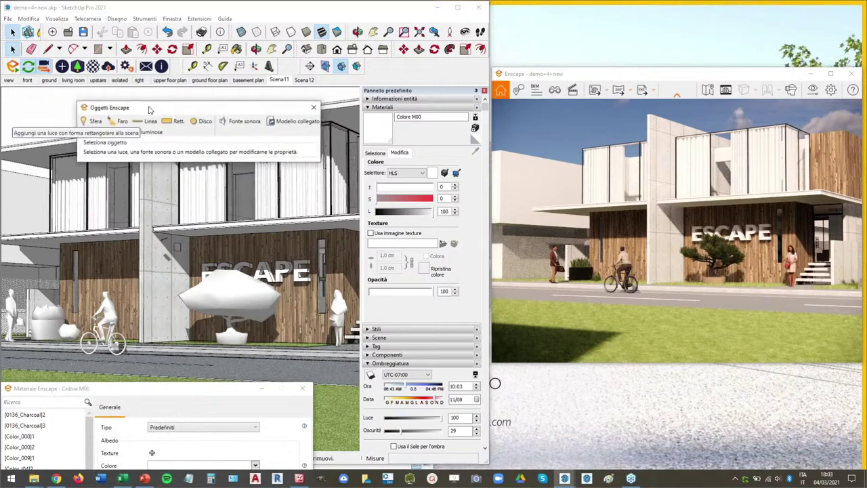
{"action": "left_click", "coordinate": [265, 107]}
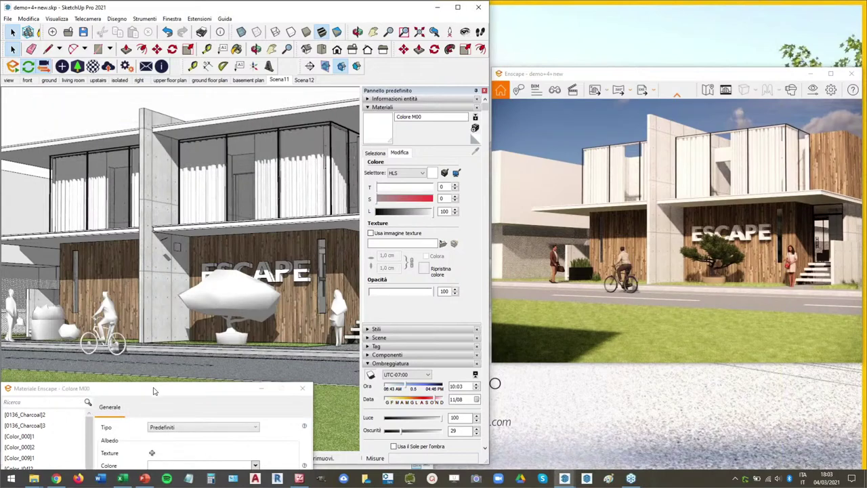
{"action": "left_click_drag", "start_coordinate": [154, 389], "coordinate": [254, 102]}
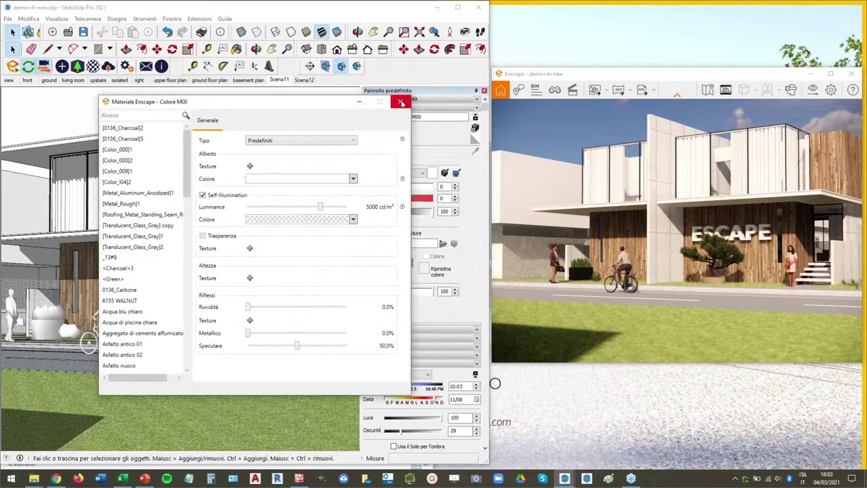
{"action": "left_click", "coordinate": [401, 102]}
{"action": "middle_click_drag", "start_coordinate": [266, 238], "coordinate": [237, 276]}
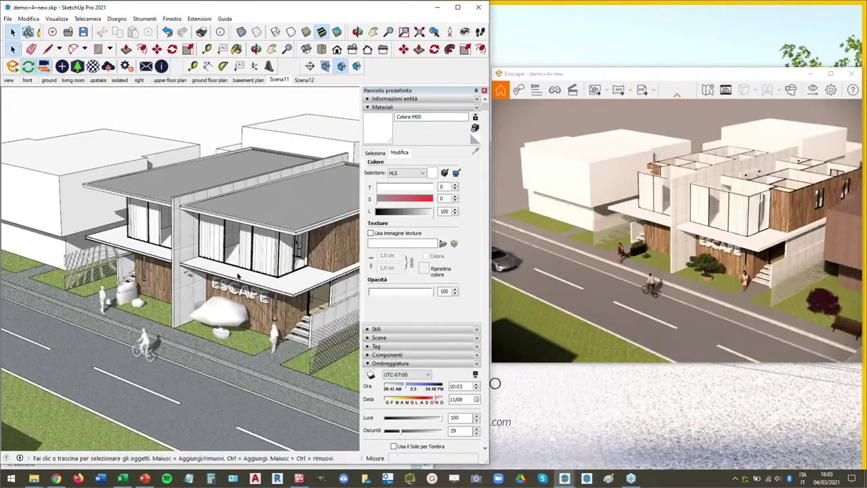
{"action": "scroll", "coordinate": [237, 276], "scroll_direction": "down", "scroll_amount": 2}
{"action": "scroll", "coordinate": [203, 260], "scroll_direction": "down", "scroll_amount": 1}
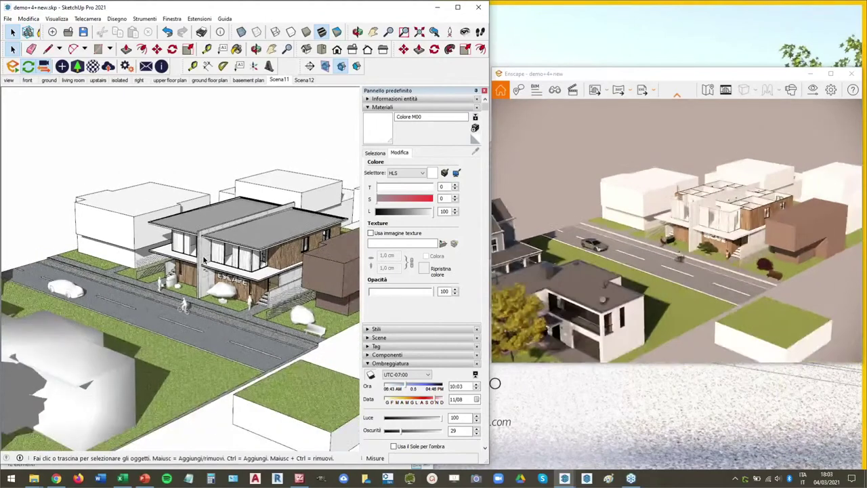
Switch to Chrome and open the article "Chiedi all'esperto Enscape – evento mensile" on the Enscape Italia blog.
{"action": "left_click", "coordinate": [58, 479]}
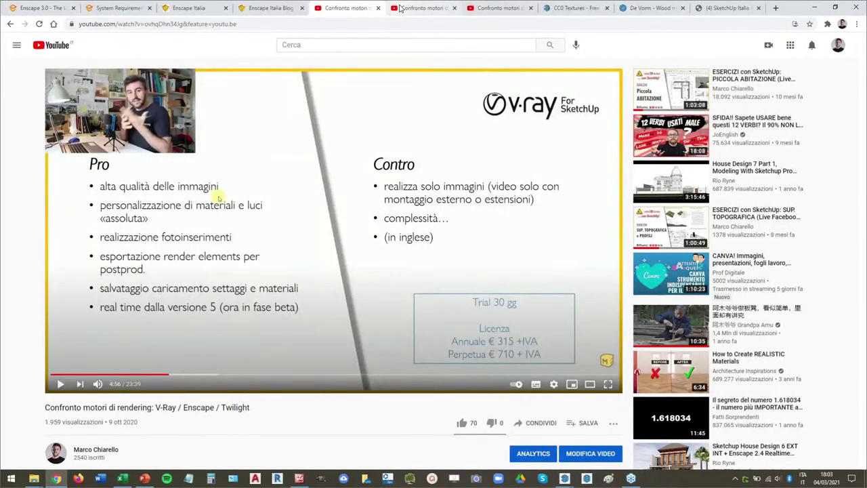
{"action": "left_click", "coordinate": [270, 8]}
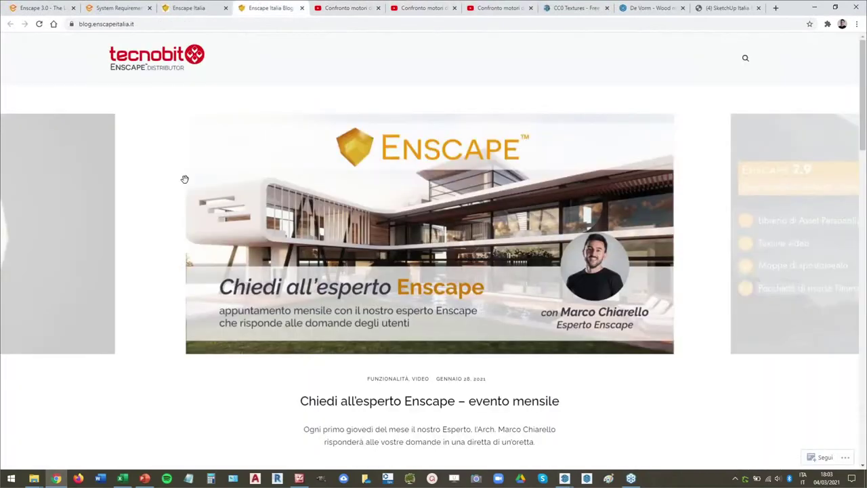
{"action": "scroll", "coordinate": [156, 194], "scroll_direction": "down", "scroll_amount": 1}
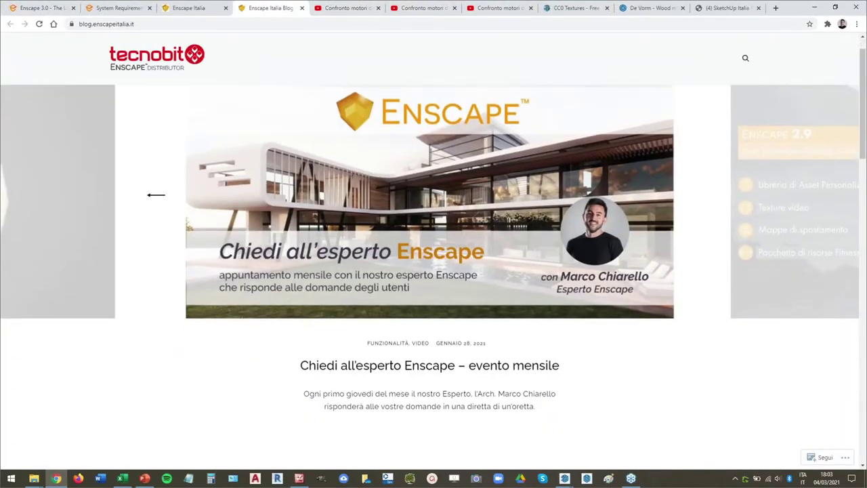
{"action": "scroll", "coordinate": [156, 195], "scroll_direction": "down", "scroll_amount": 4}
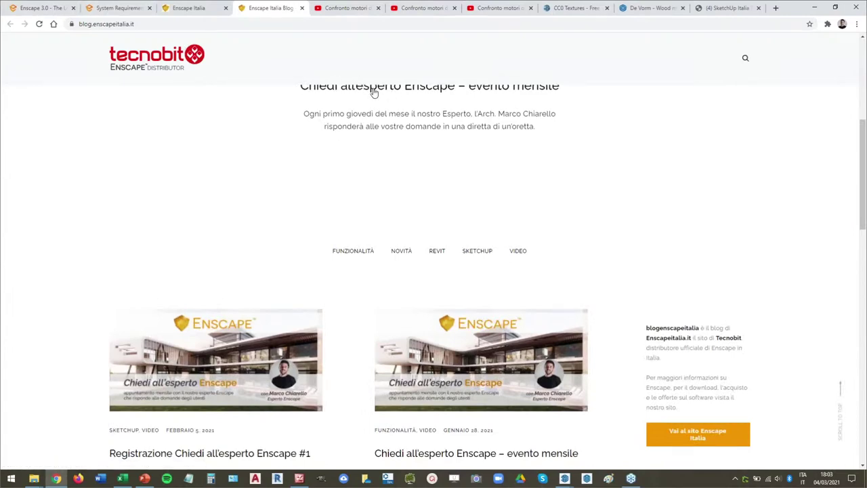
{"action": "left_click", "coordinate": [374, 92]}
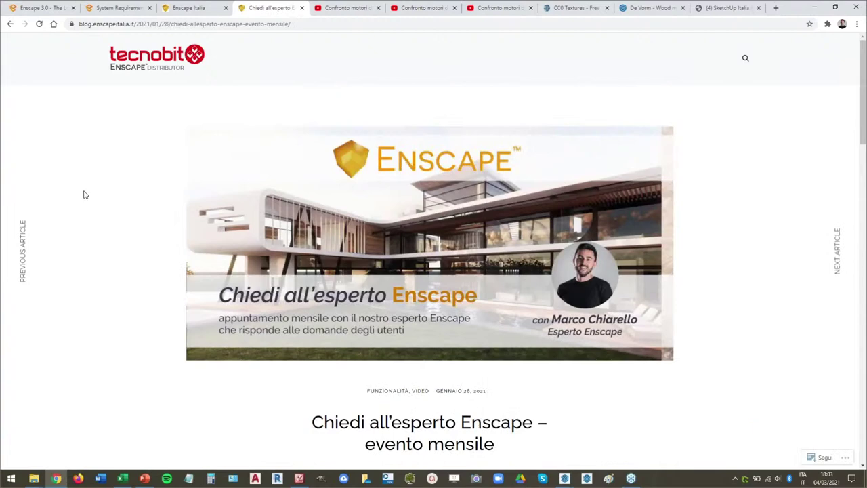
Review the monthly event article down to the events calendar and the free registration link.
{"action": "scroll", "coordinate": [85, 194], "scroll_direction": "down", "scroll_amount": 4}
{"action": "scroll", "coordinate": [85, 194], "scroll_direction": "down", "scroll_amount": 3}
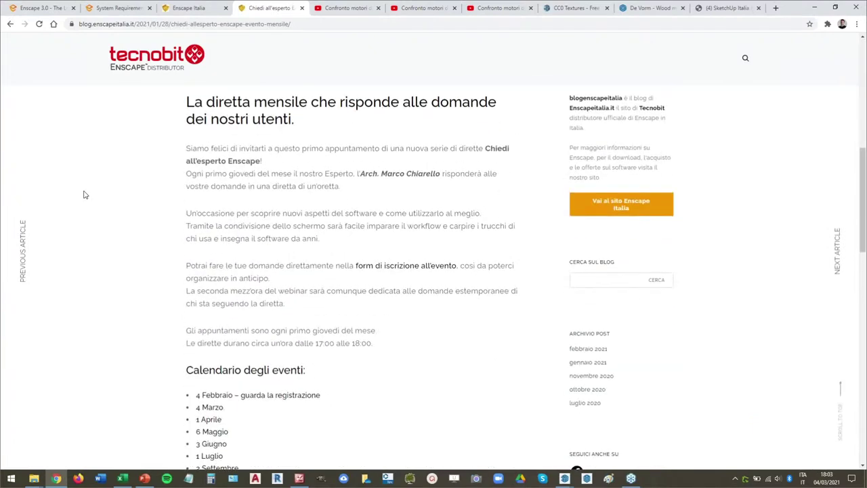
{"action": "scroll", "coordinate": [84, 194], "scroll_direction": "down", "scroll_amount": 3}
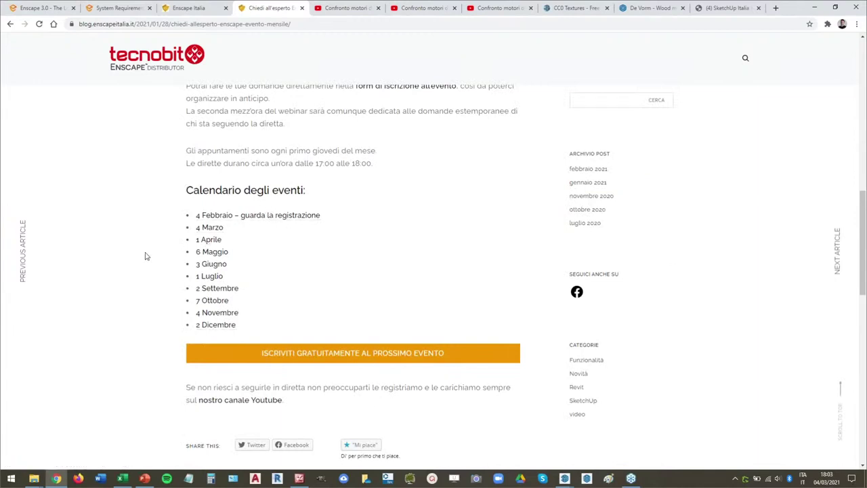
{"action": "scroll", "coordinate": [155, 243], "scroll_direction": "down", "scroll_amount": 1}
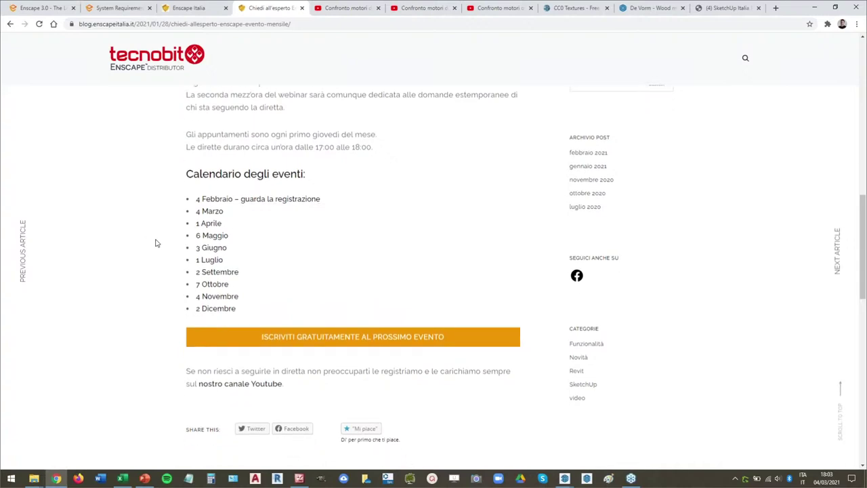
{"action": "scroll", "coordinate": [156, 243], "scroll_direction": "down", "scroll_amount": 1}
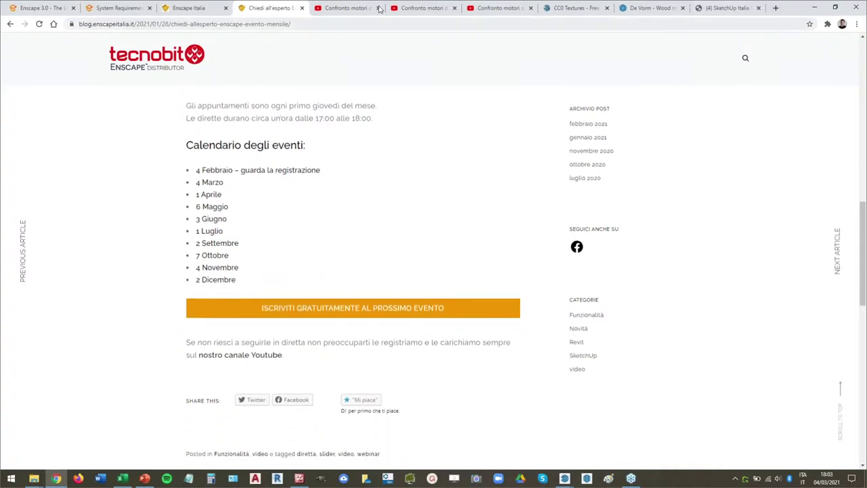
Go to the YouTube video comparing rendering engines and expand the full list of subscribed channels.
{"action": "left_click", "coordinate": [379, 8]}
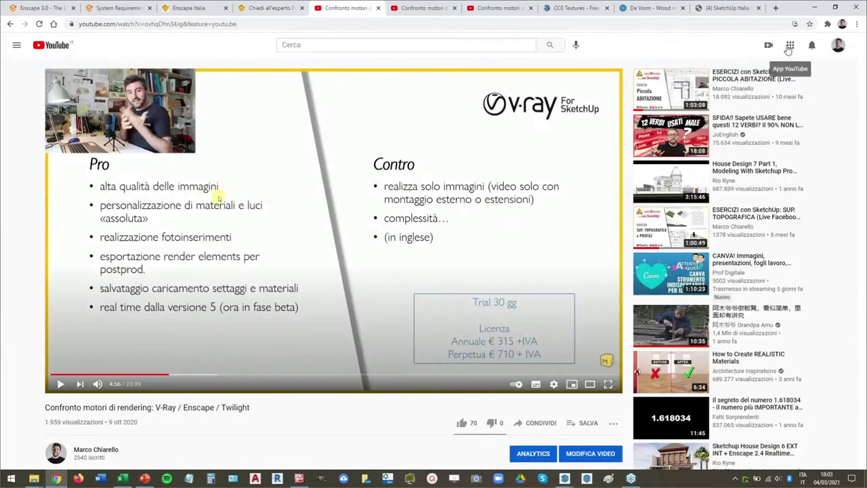
{"action": "left_click", "coordinate": [839, 46]}
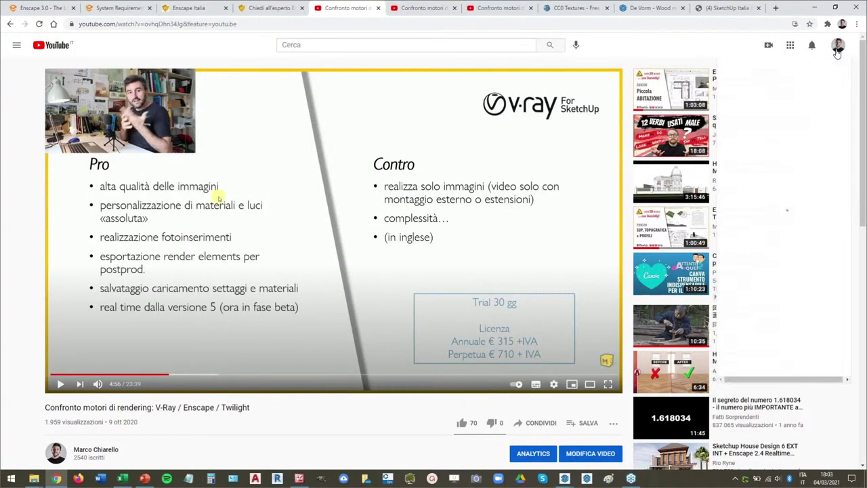
{"action": "left_click", "coordinate": [16, 48]}
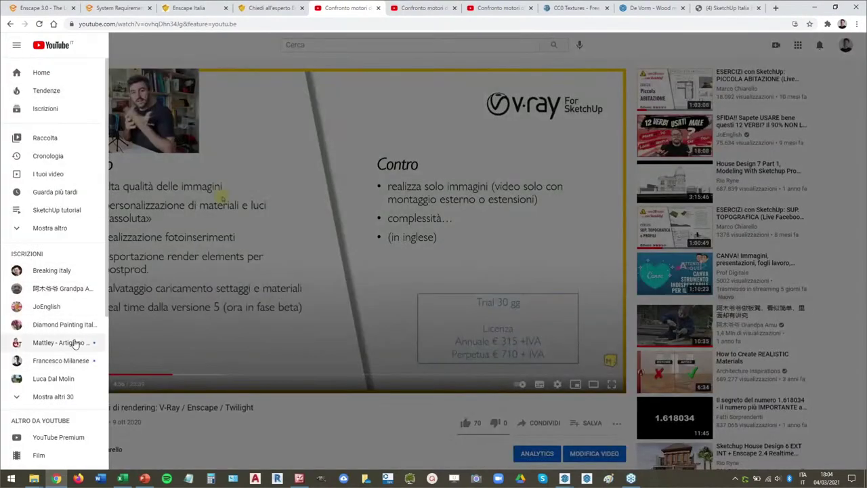
{"action": "left_click", "coordinate": [16, 398]}
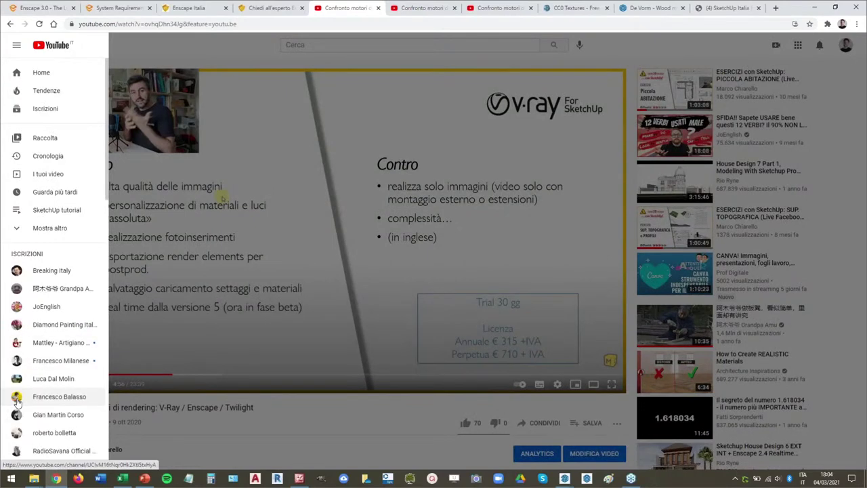